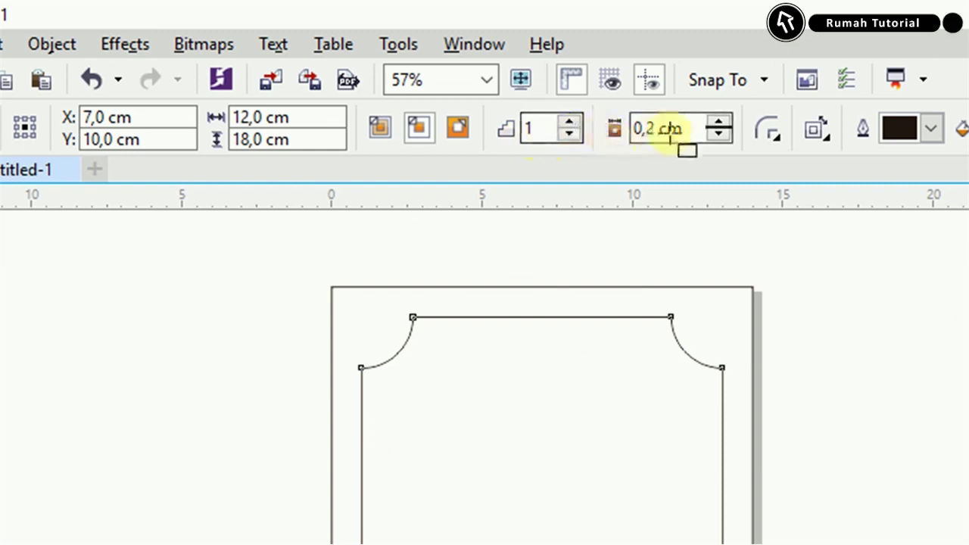
# Create a 0,2 cm inside contour of the scalloped frame and break it apart with Ctrl+K.
pyautogui.moveTo(682, 130); pyautogui.dragTo(634, 129)
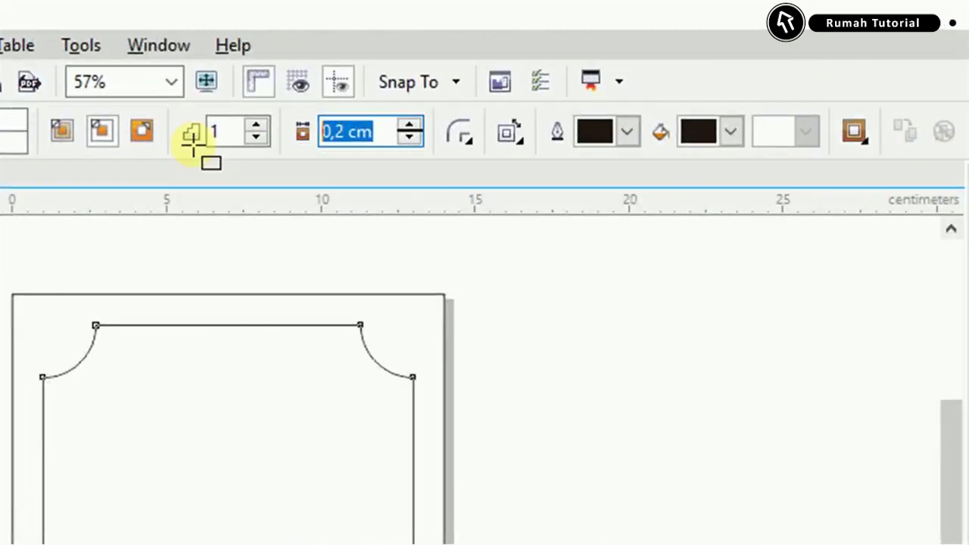
pyautogui.click(101, 132)
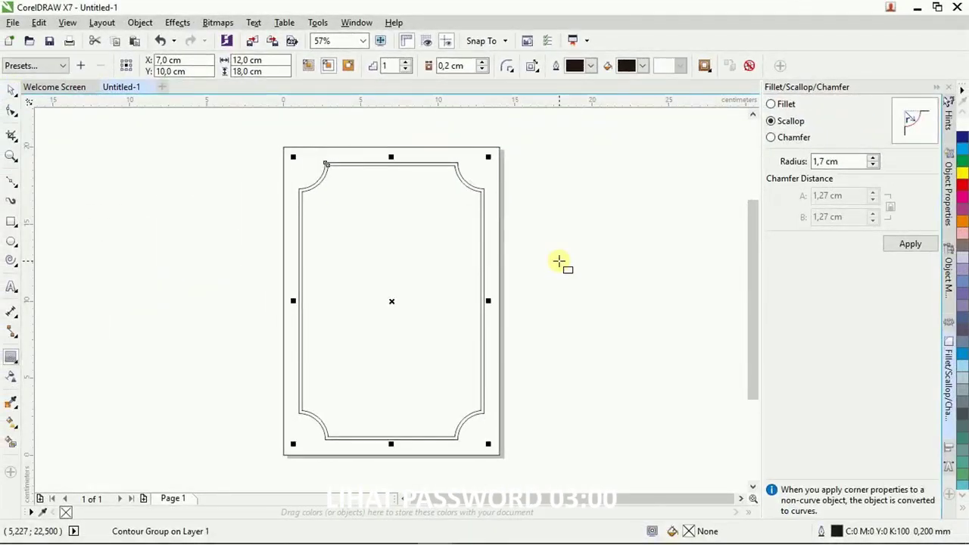
pyautogui.click(557, 261)
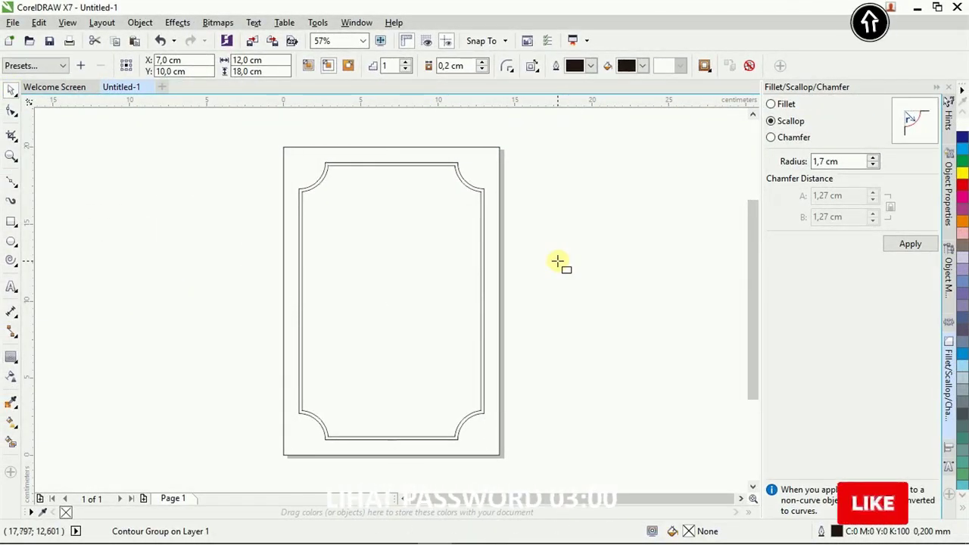
pyautogui.click(500, 238)
pyautogui.hotkey('ctrl', 'k')
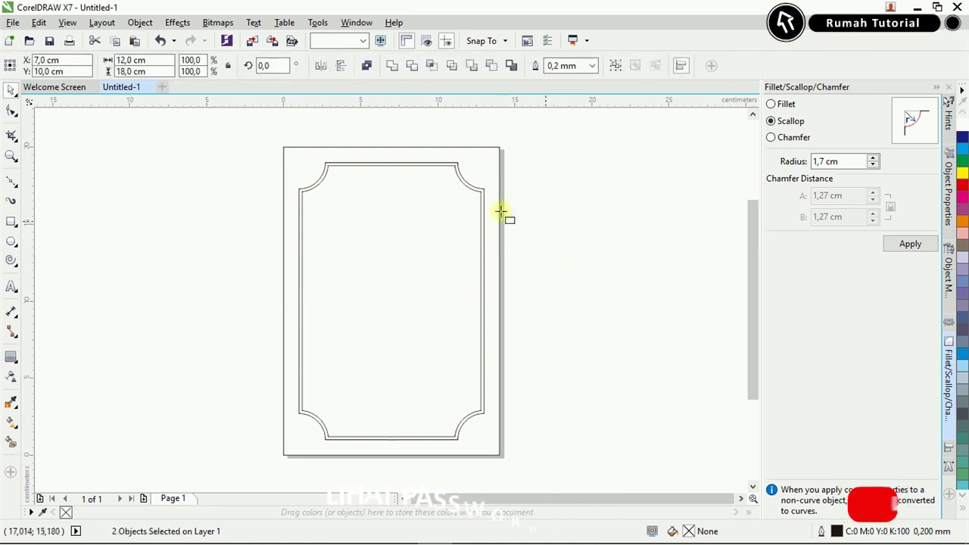
pyautogui.press('Tab')
pyautogui.moveTo(408, 237); pyautogui.dragTo(453, 262)
pyautogui.hotkey('ctrl', 'z')
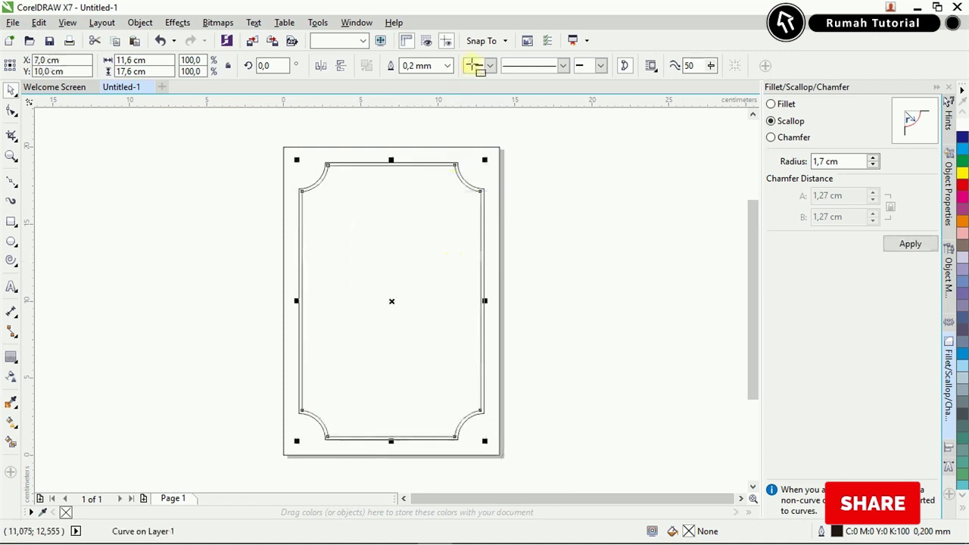
# Set the inner scalloped curve's outline width to 1.0 mm.
pyautogui.click(449, 66)
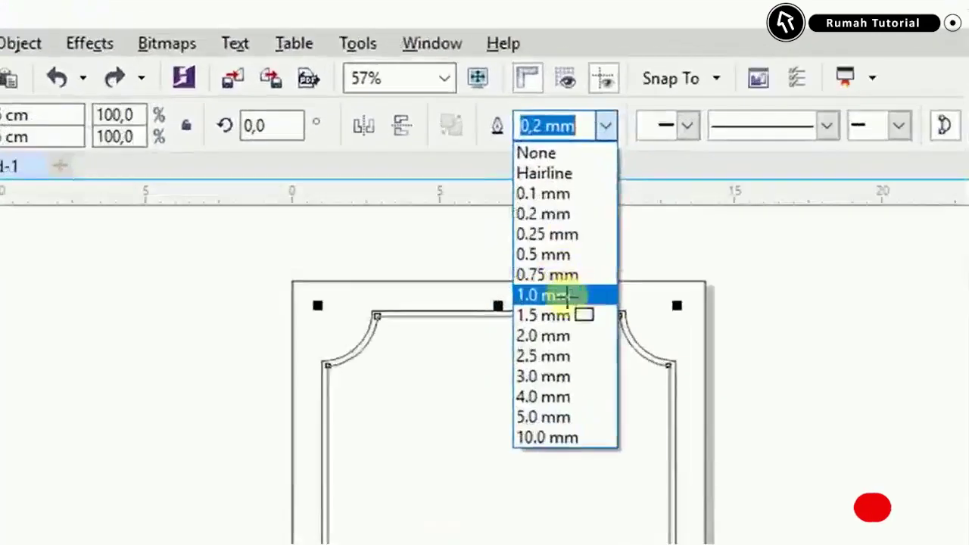
pyautogui.click(575, 310)
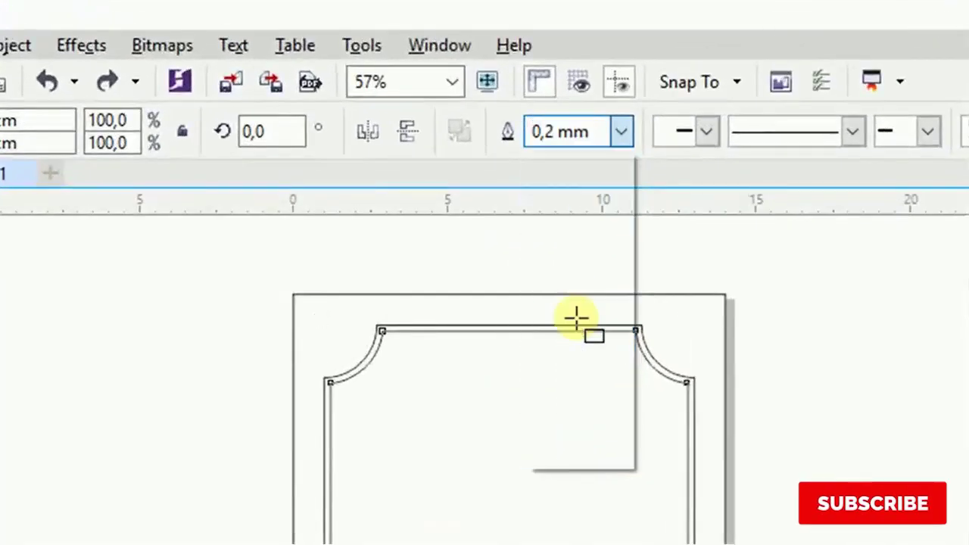
pyautogui.click(814, 342)
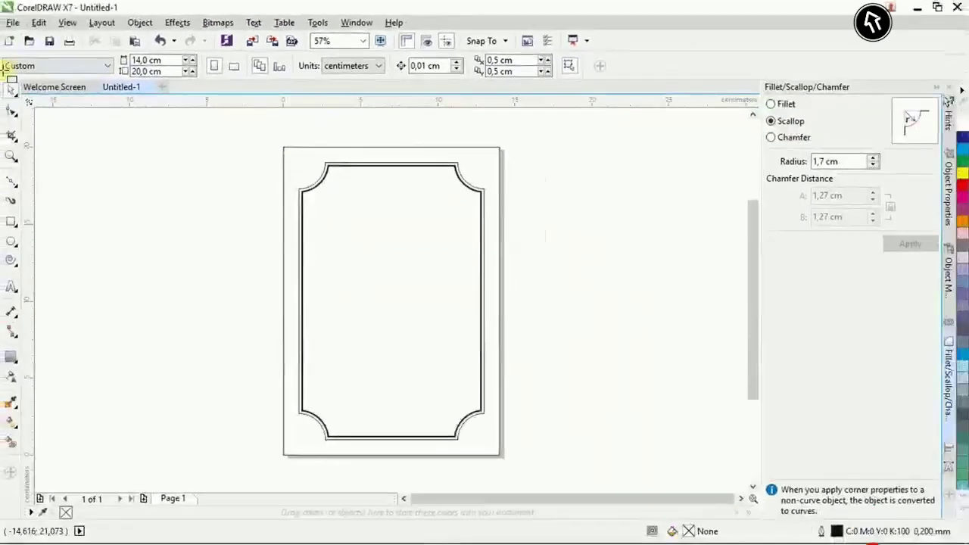
# Drag Bunga Bingkai, Bunga Kecil and Color Pallette from the 0440 Undangan folder into the drawing.
pyautogui.click(225, 530)
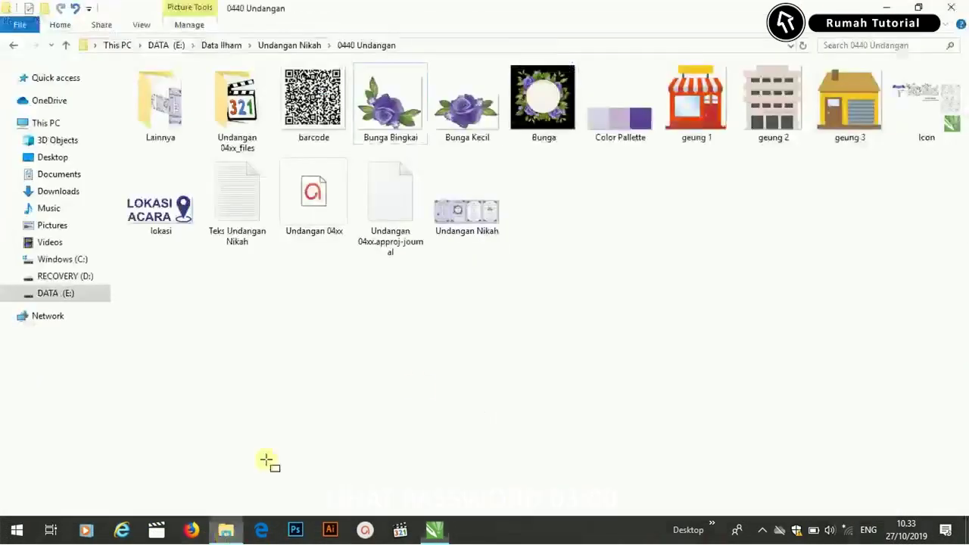
pyautogui.click(380, 144)
pyautogui.keyDown('ctrl'); pyautogui.click(458, 114); pyautogui.keyUp('ctrl')
pyautogui.keyDown('ctrl'); pyautogui.click(636, 114); pyautogui.keyUp('ctrl')
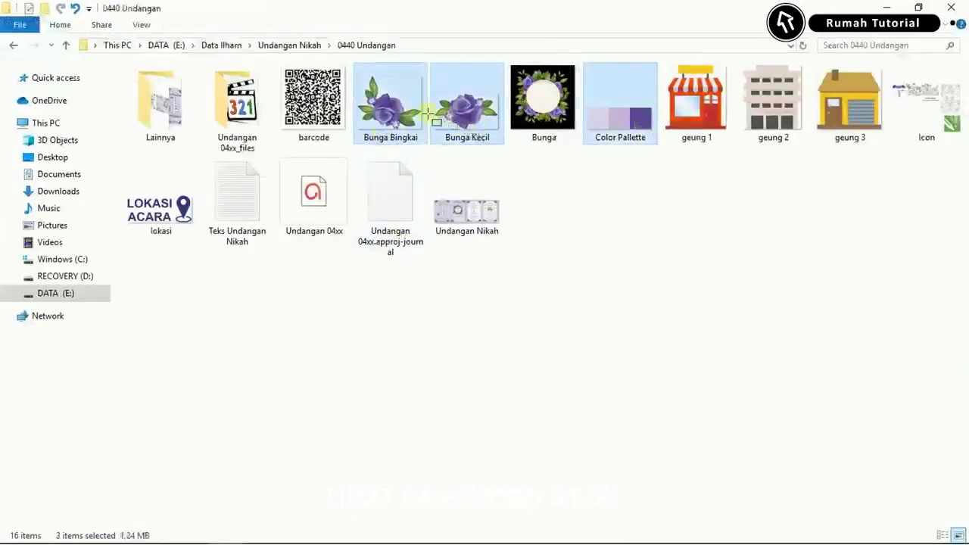
pyautogui.moveTo(405, 125); pyautogui.dragTo(139, 255)
# Scale the colour palette image to 34% and place it just above the page.
pyautogui.click(182, 356)
pyautogui.scroll(-2, 167, 333)
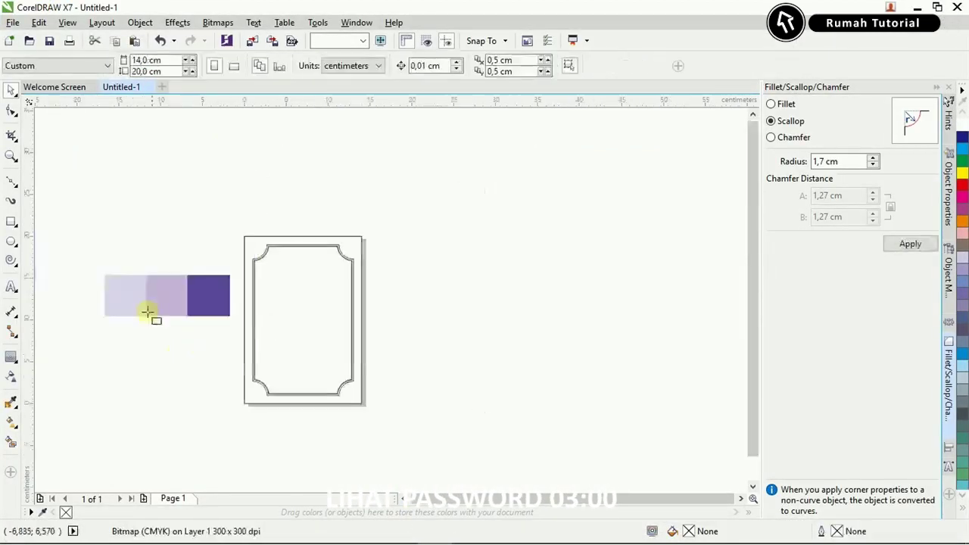
pyautogui.scroll(2, 152, 307)
pyautogui.moveTo(166, 301); pyautogui.dragTo(265, 227)
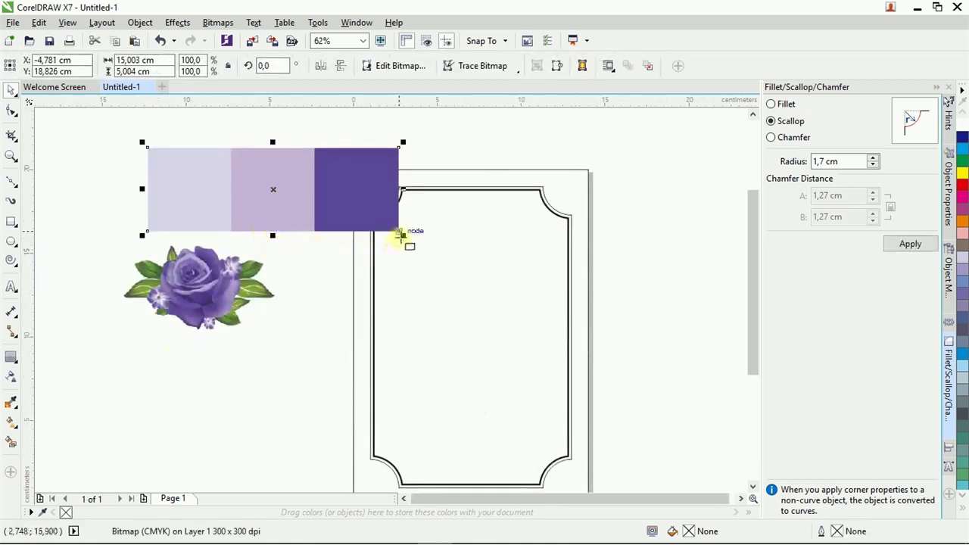
pyautogui.moveTo(401, 236); pyautogui.dragTo(318, 204)
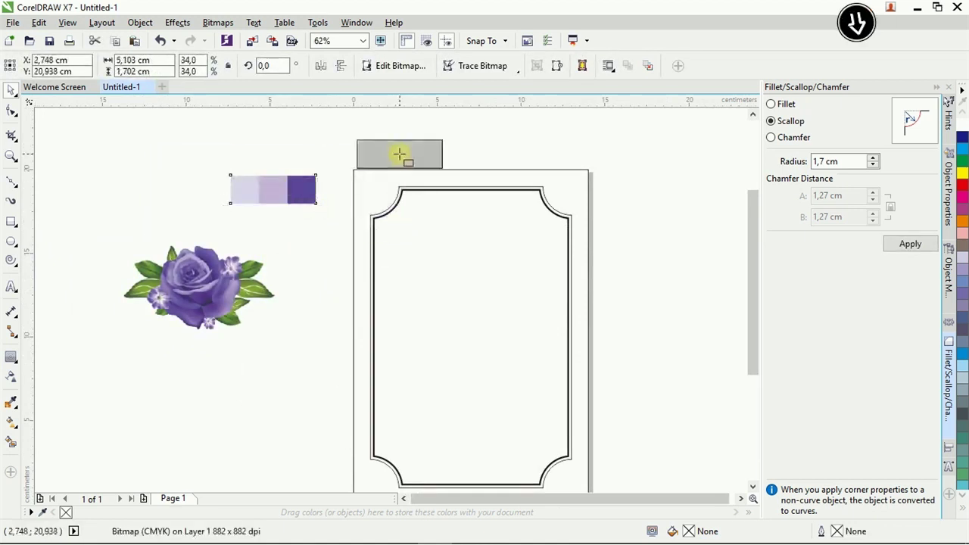
pyautogui.moveTo(399, 154); pyautogui.dragTo(395, 153)
# Arrange the big and small rose images beside the page.
pyautogui.moveTo(159, 260); pyautogui.dragTo(212, 353)
pyautogui.click(189, 284)
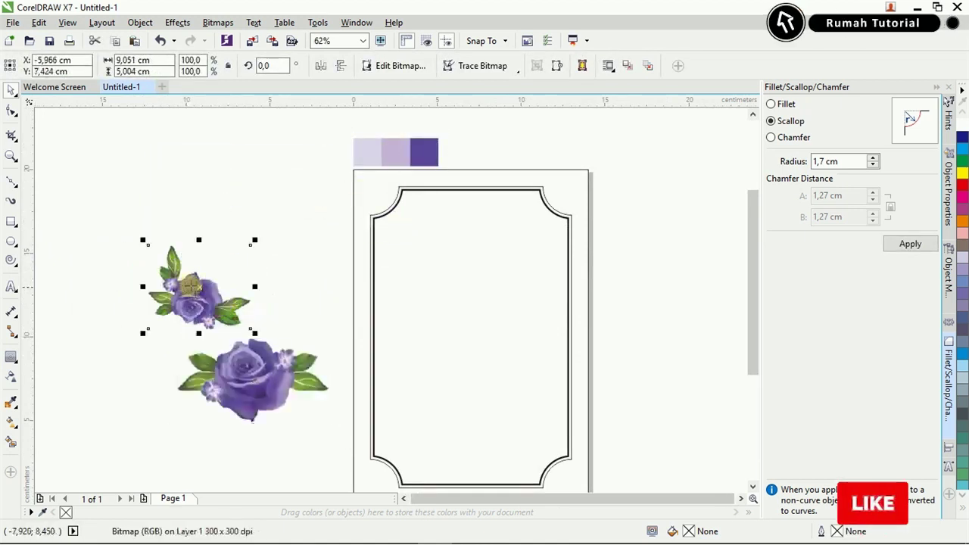
pyautogui.moveTo(191, 284); pyautogui.dragTo(248, 252)
pyautogui.moveTo(281, 356); pyautogui.dragTo(303, 322)
pyautogui.click(71, 460)
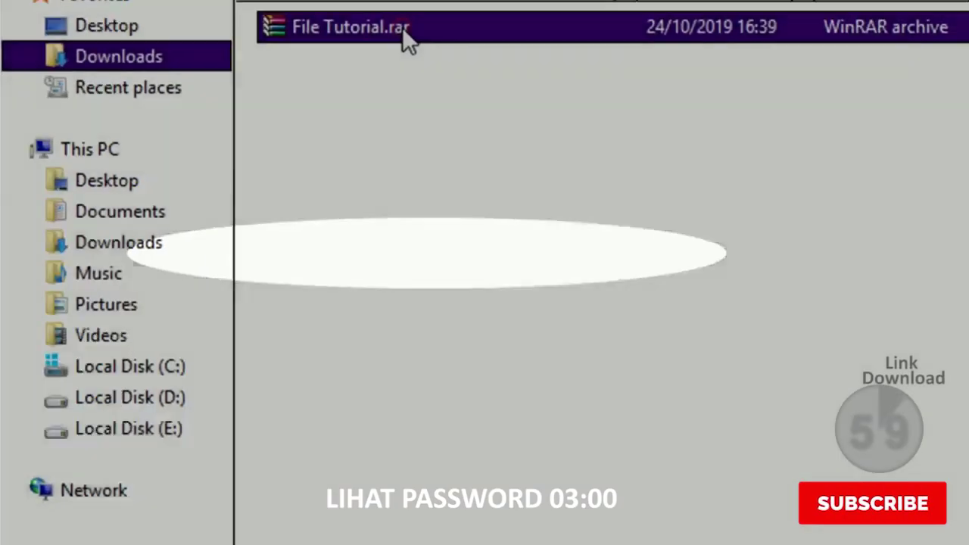
# Extract File Tutorial.rar into Downloads with WinRAR's Extract Here.
pyautogui.rightClick(405, 37)
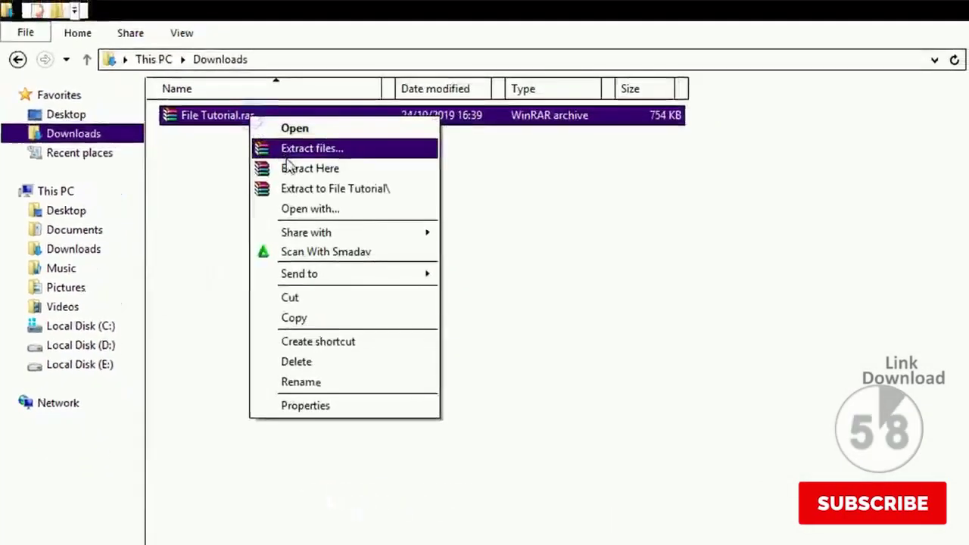
pyautogui.click(326, 157)
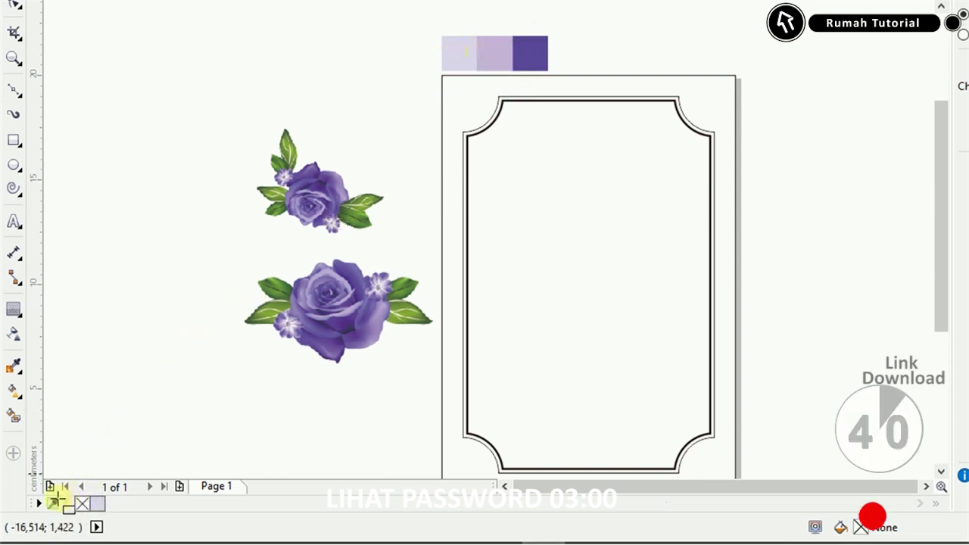
# Sample the lavender and dark purple swatches from the palette image into the document palette.
pyautogui.click(504, 60)
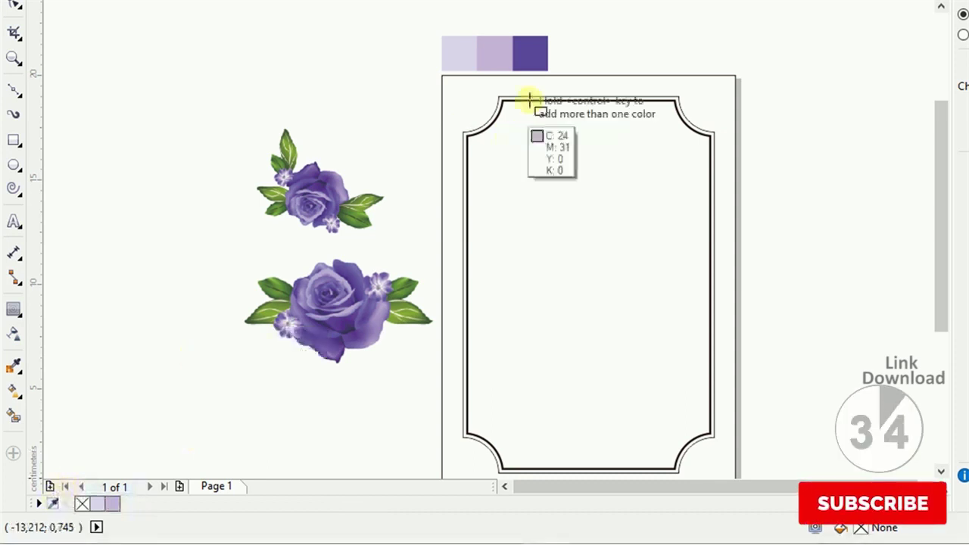
pyautogui.click(532, 53)
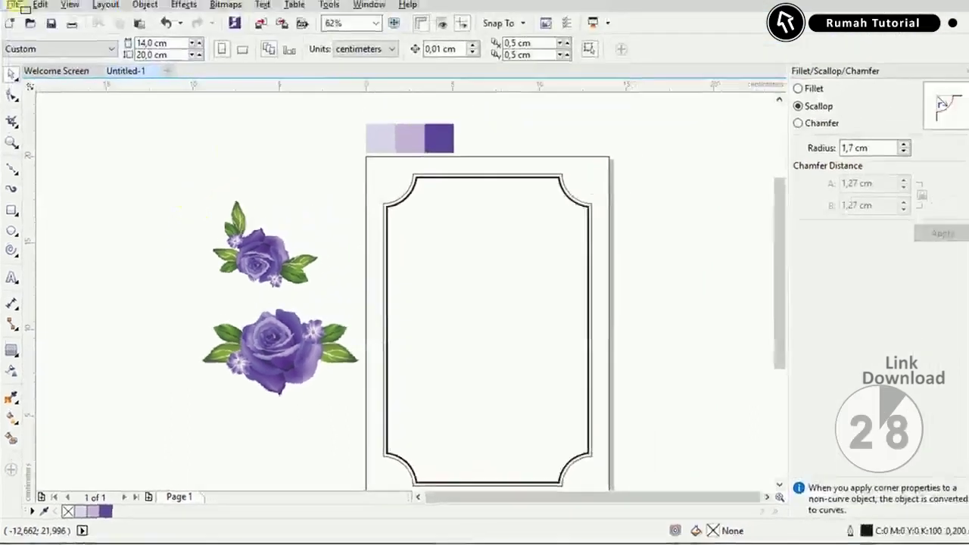
# Open the Icon drawing from the 0440 Undangan folder with Ctrl+O.
pyautogui.click(13, 21)
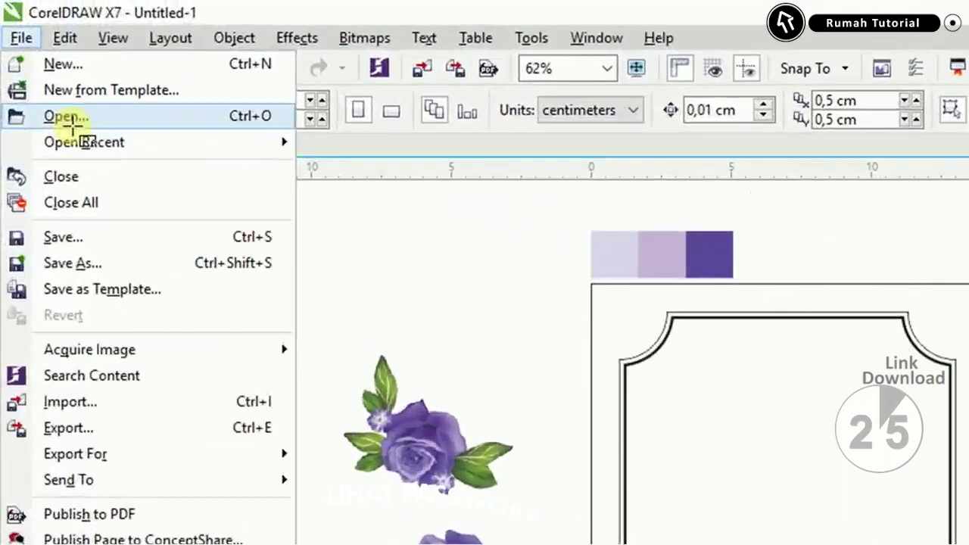
pyautogui.press('Escape')
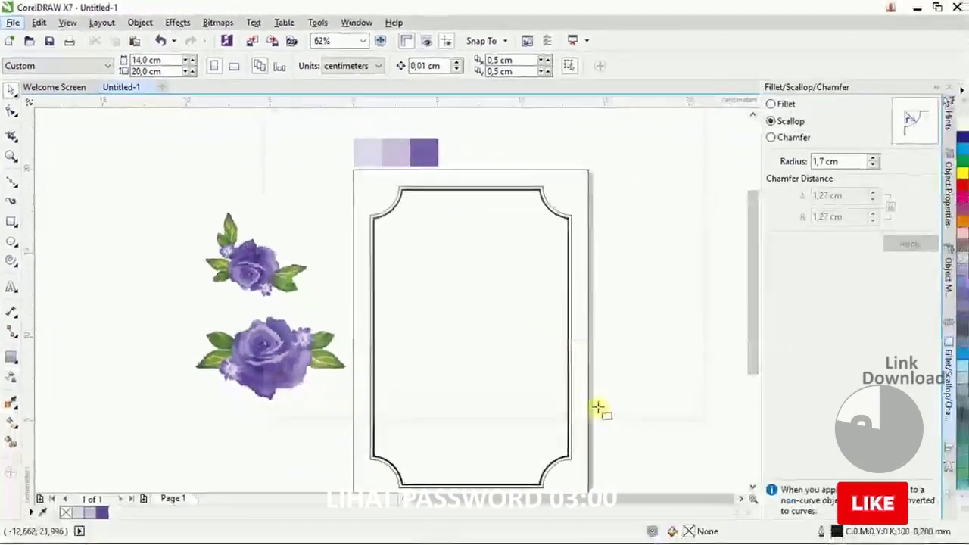
pyautogui.hotkey('ctrl', 'o')
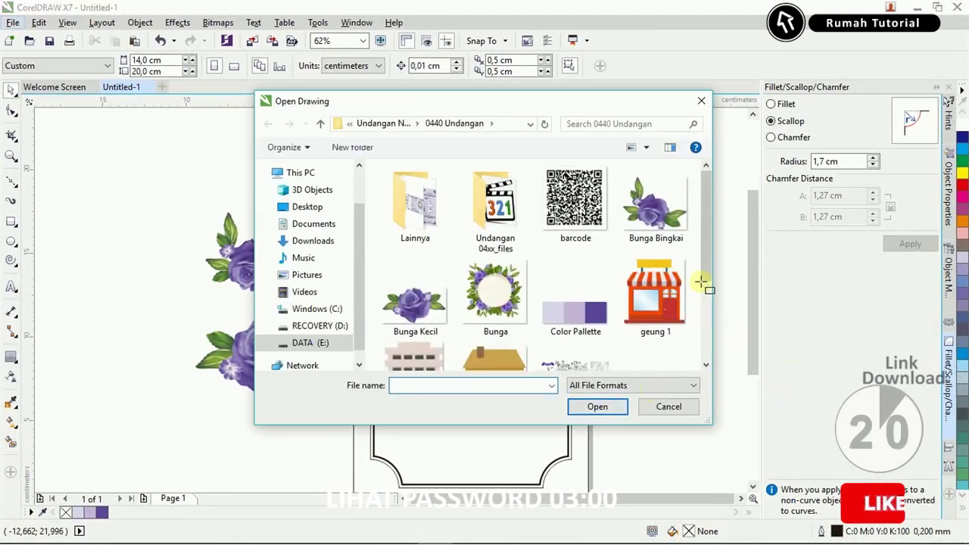
pyautogui.moveTo(704, 271); pyautogui.dragTo(708, 330)
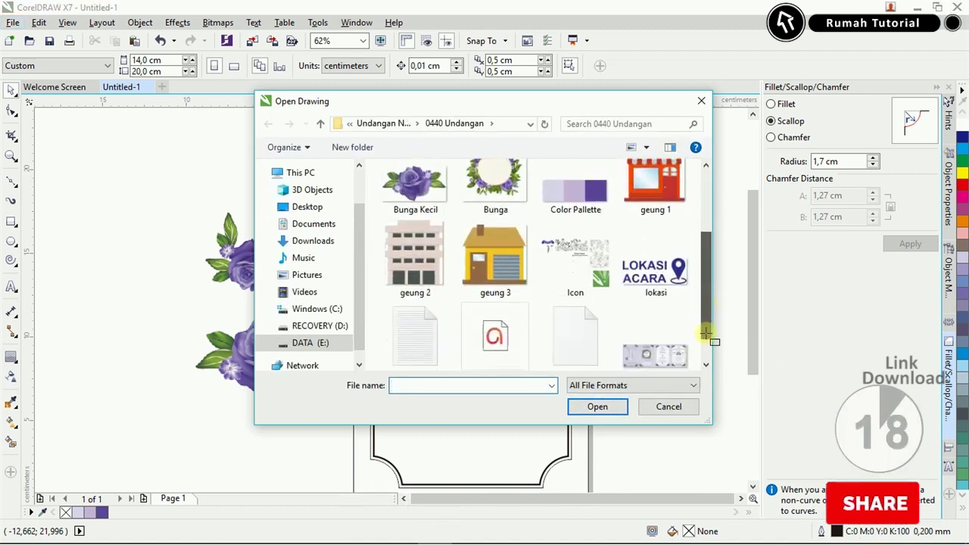
pyautogui.click(592, 293)
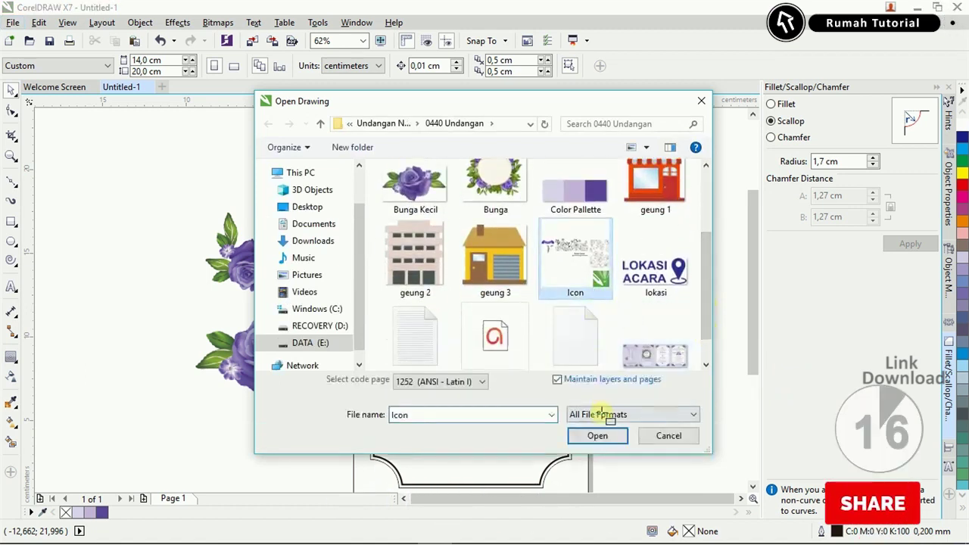
pyautogui.click(598, 436)
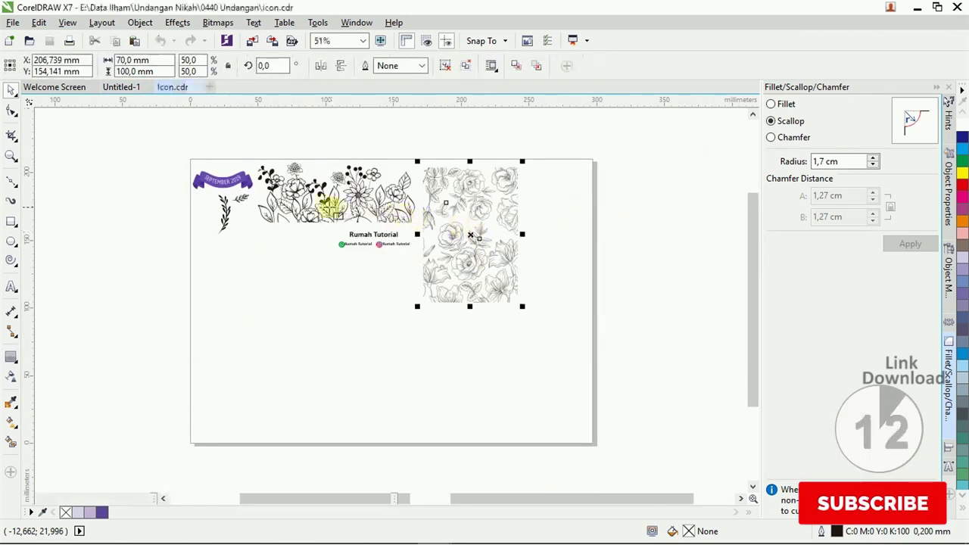
# Paste the floral line art from Icon.cdr into the invitation, right of the page.
pyautogui.click(131, 87)
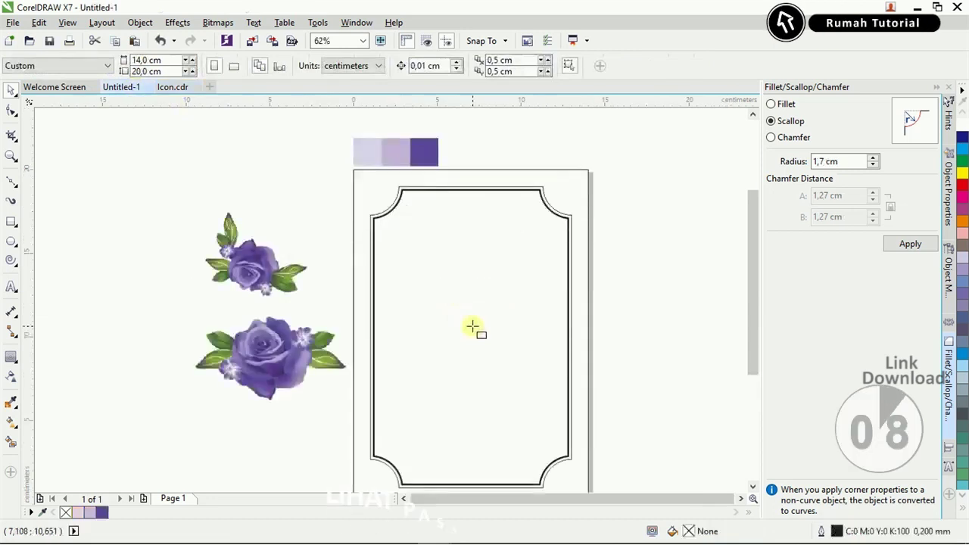
pyautogui.hotkey('ctrl', 'v')
pyautogui.scroll(-2, 471, 328)
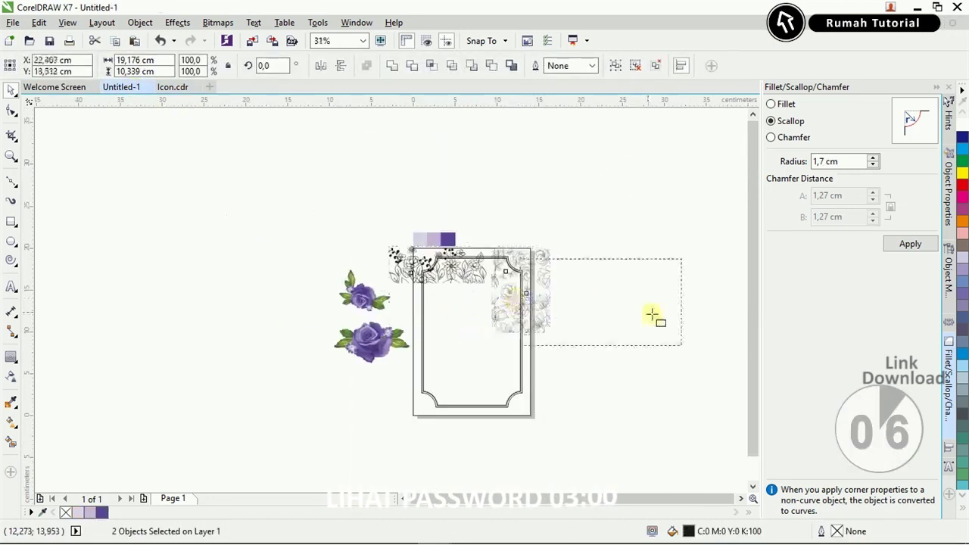
pyautogui.moveTo(652, 315); pyautogui.dragTo(632, 325)
# Tint the rose pattern line art pale lilac from the document palette.
pyautogui.scroll(2, 632, 325)
pyautogui.click(702, 322)
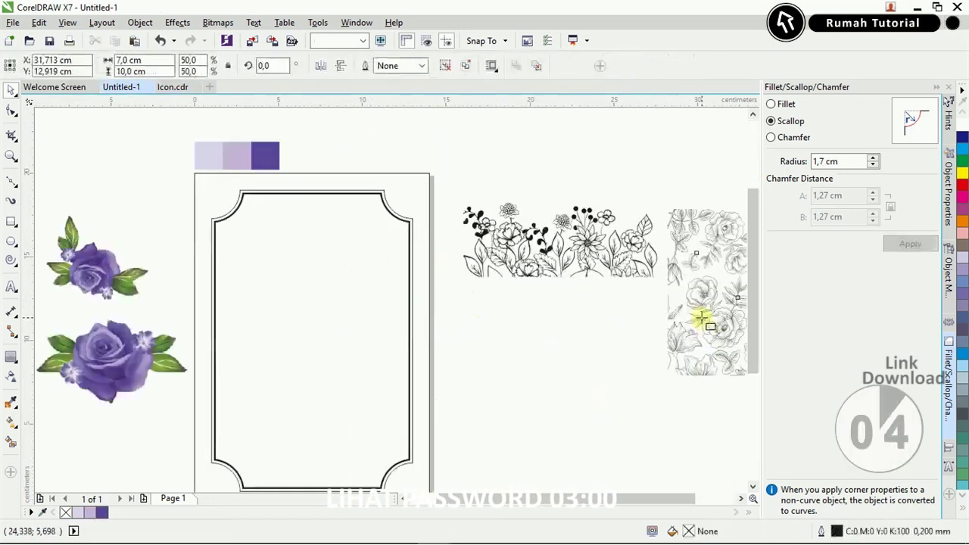
pyautogui.click(89, 514)
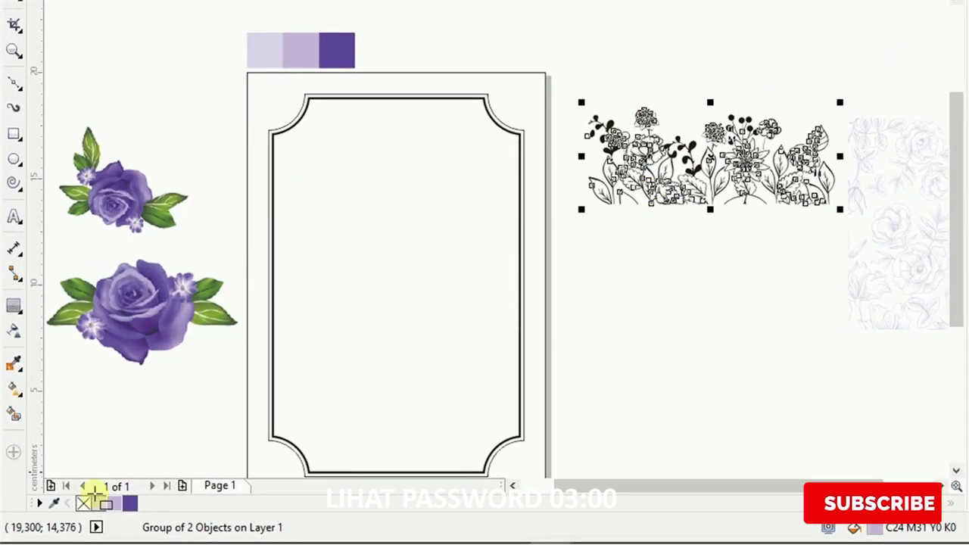
# Clear the flower border's black fill and fill the page background light lavender.
pyautogui.click(86, 503)
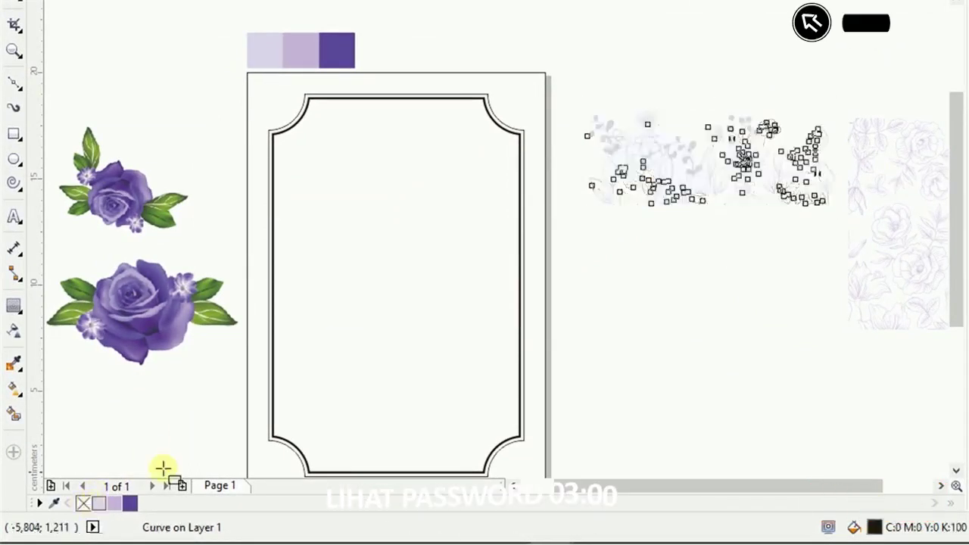
pyautogui.click(509, 86)
pyautogui.click(76, 502)
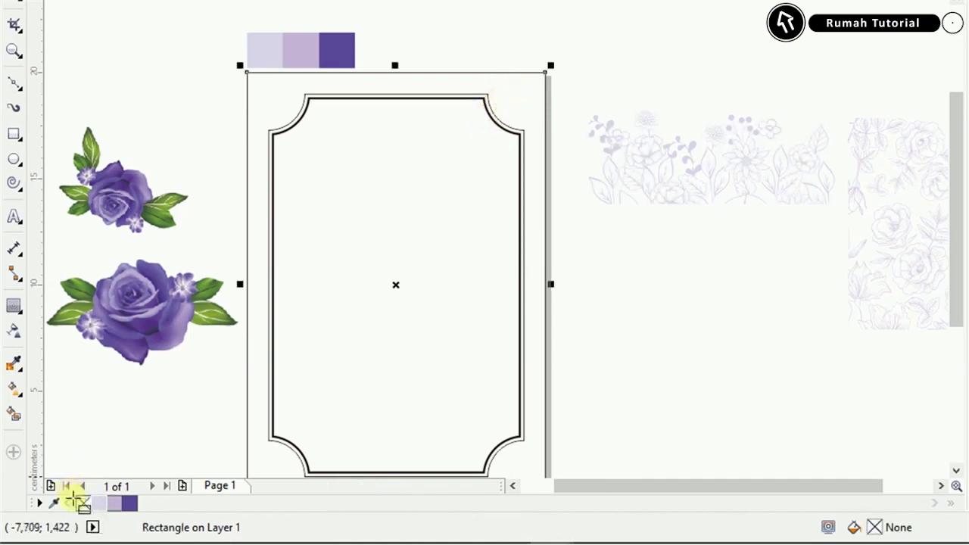
pyautogui.click(98, 502)
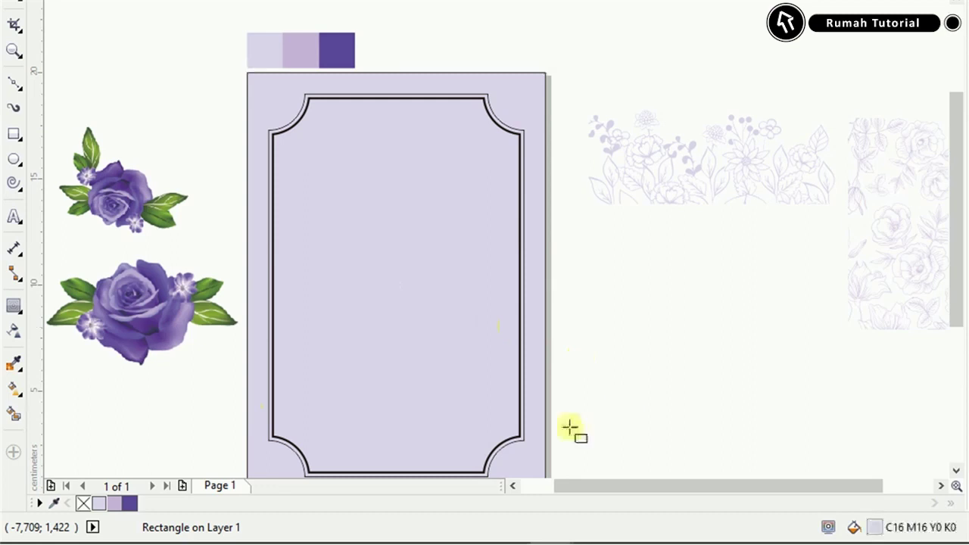
# Make the scalloped border solid dark purple (C74 M78 Y0 K0) with no outline.
pyautogui.scroll(3, 512, 449)
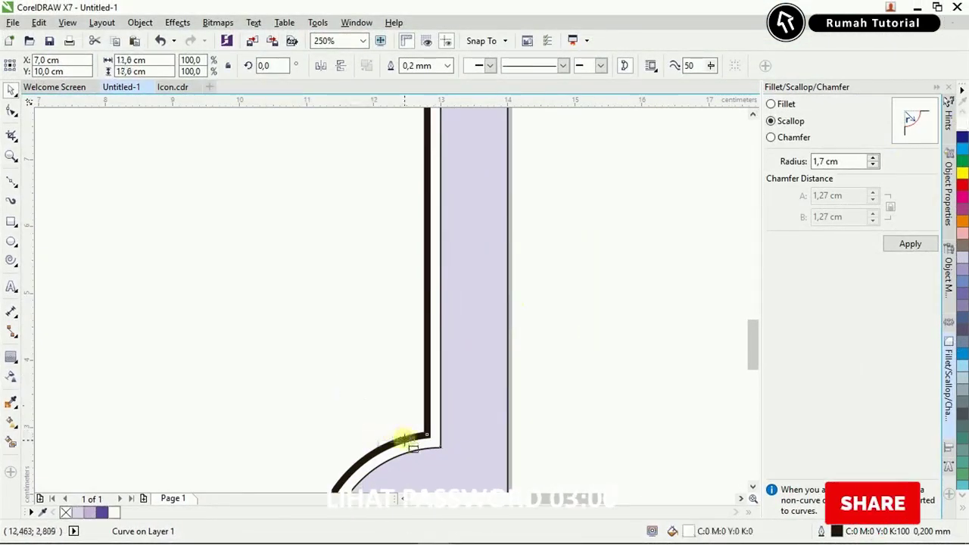
pyautogui.rightClick(102, 513)
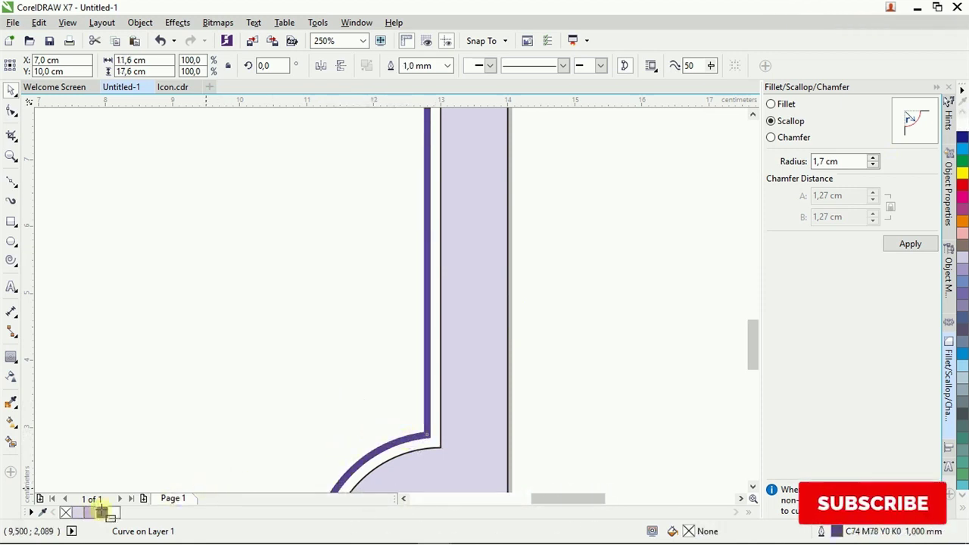
pyautogui.click(103, 513)
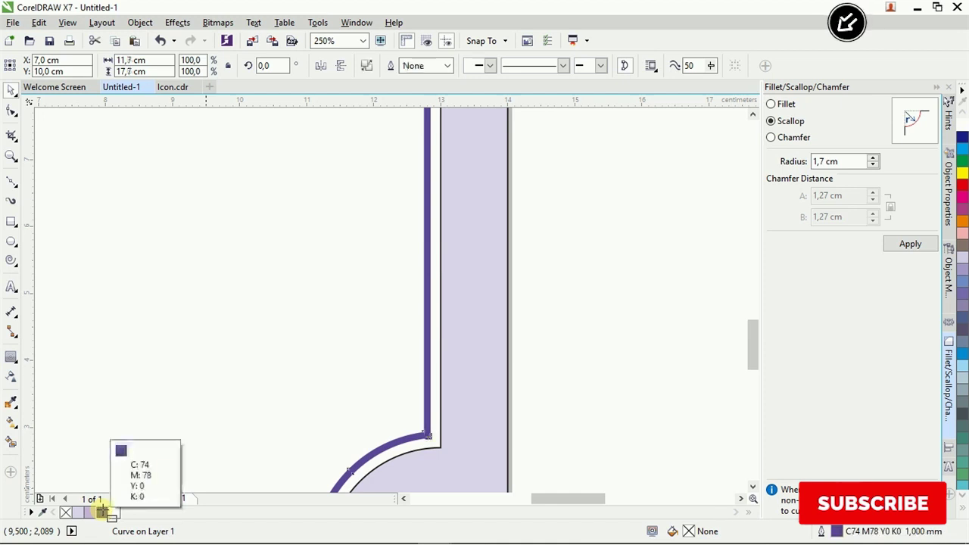
pyautogui.scroll(-2, 533, 409)
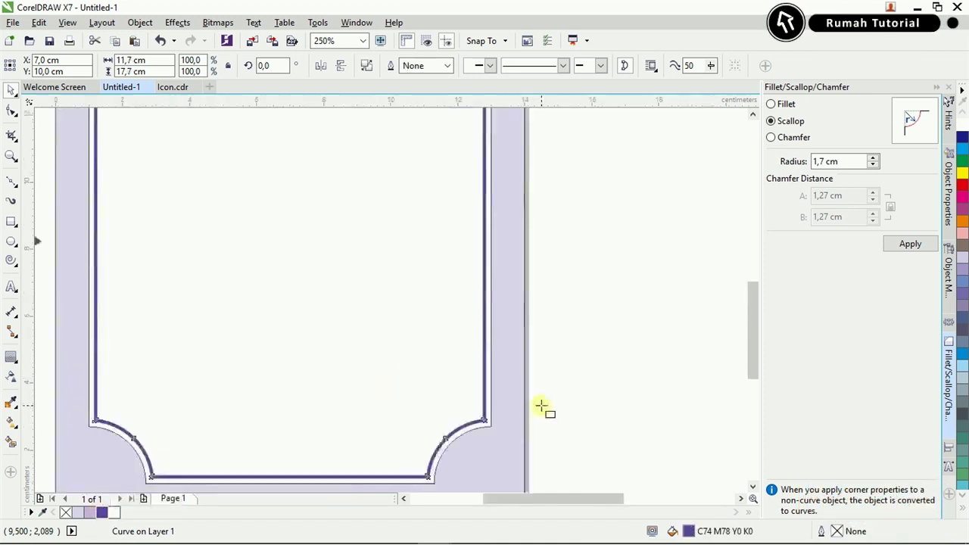
pyautogui.scroll(-3, 543, 407)
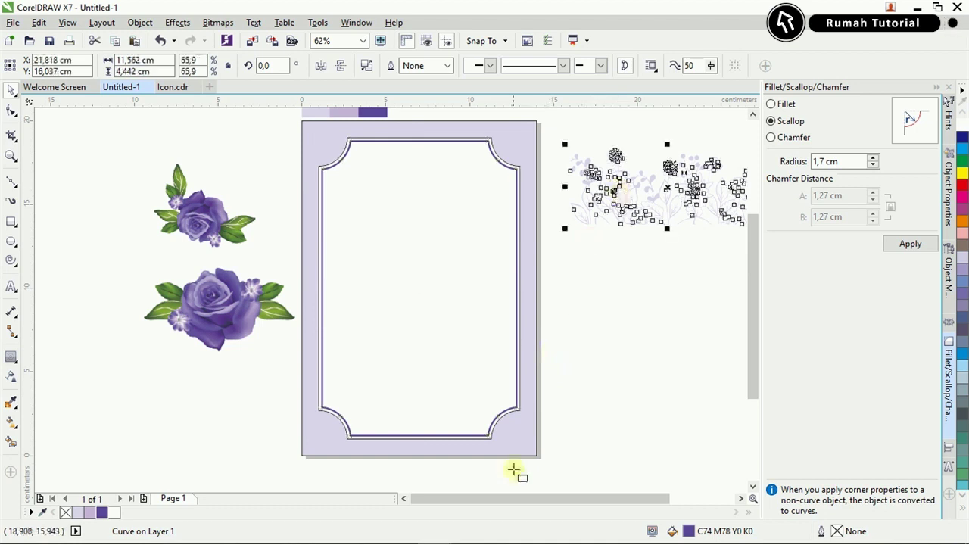
# Centre the floral ornament horizontally on the card.
pyautogui.scroll(2, 514, 471)
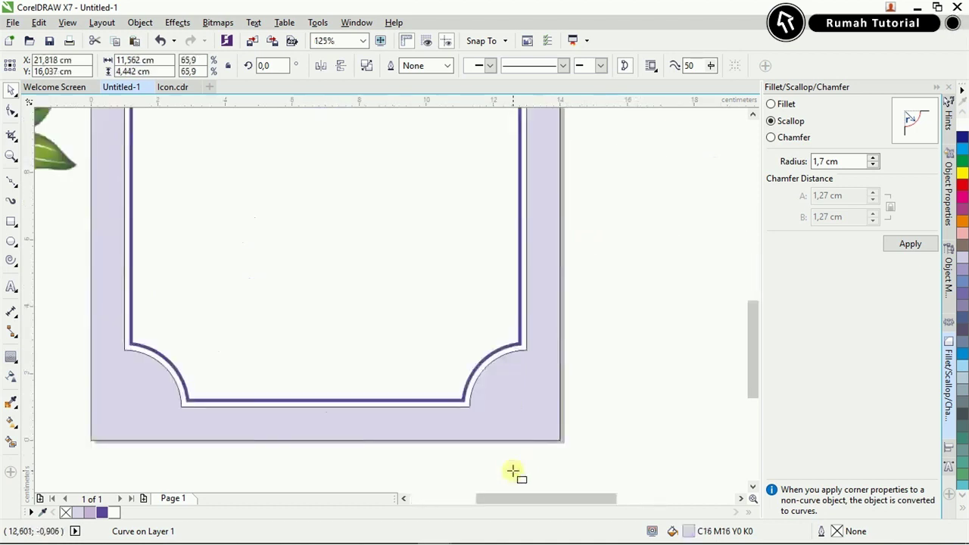
pyautogui.click(469, 406)
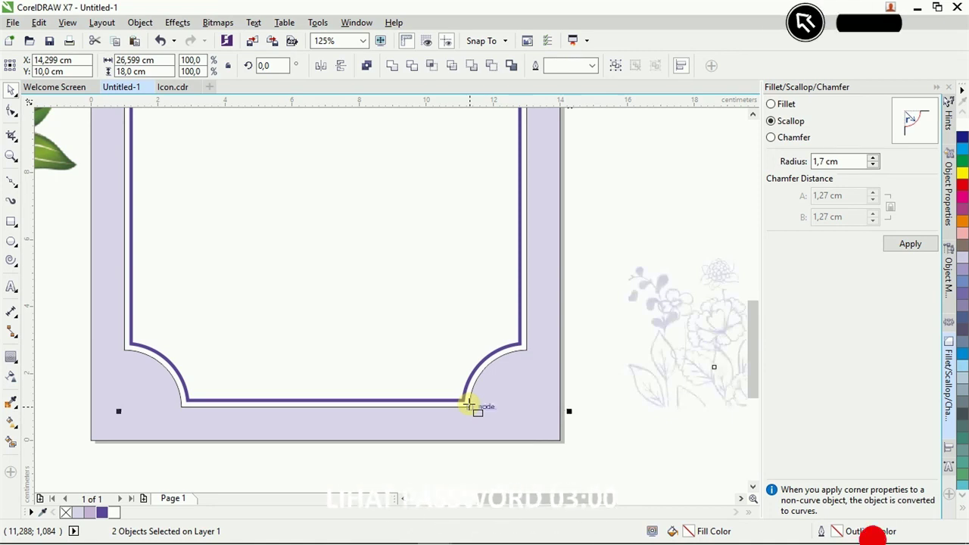
pyautogui.press('c')
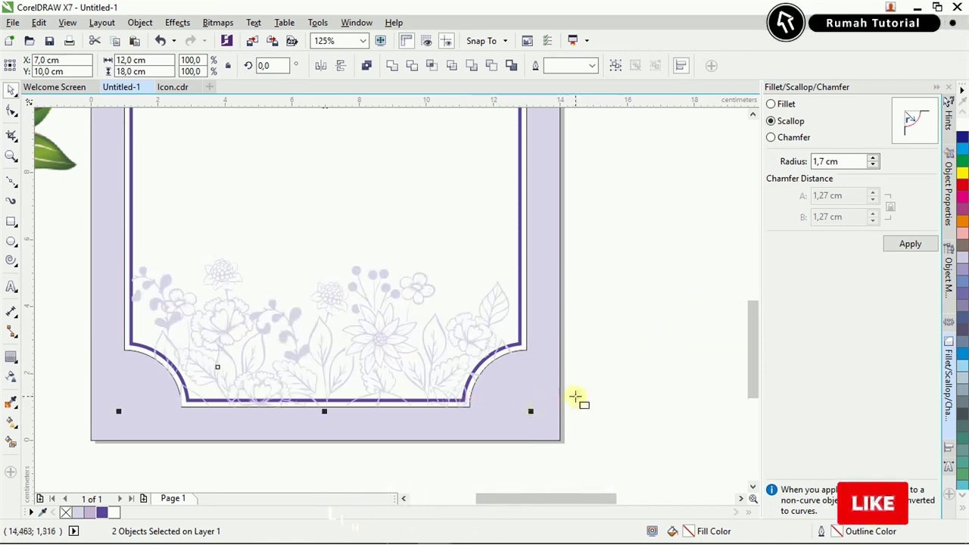
pyautogui.scroll(-2, 552, 401)
# Duplicate the ornament, rotate the copy 180° and align it to the frame's top edge.
pyautogui.click(569, 374)
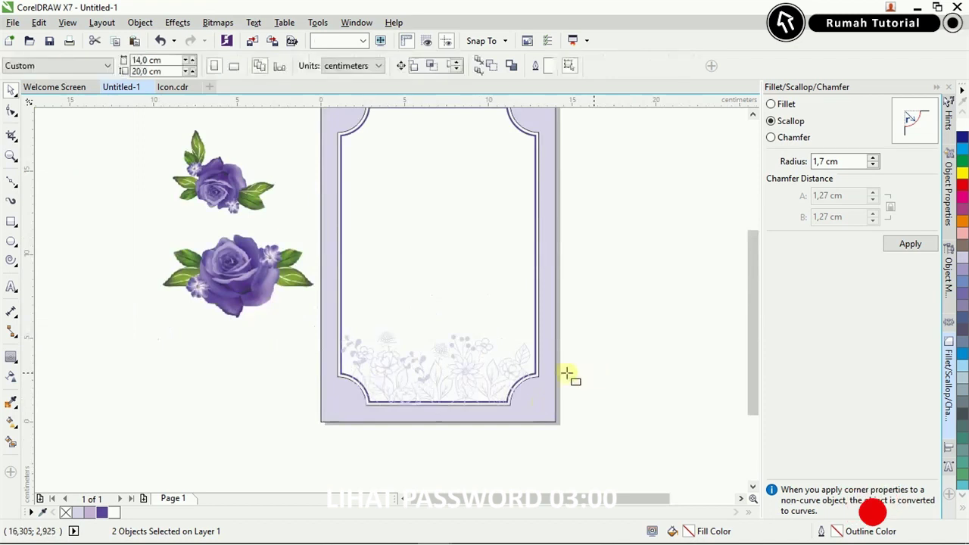
pyautogui.click(432, 372)
pyautogui.moveTo(457, 383); pyautogui.dragTo(457, 306)
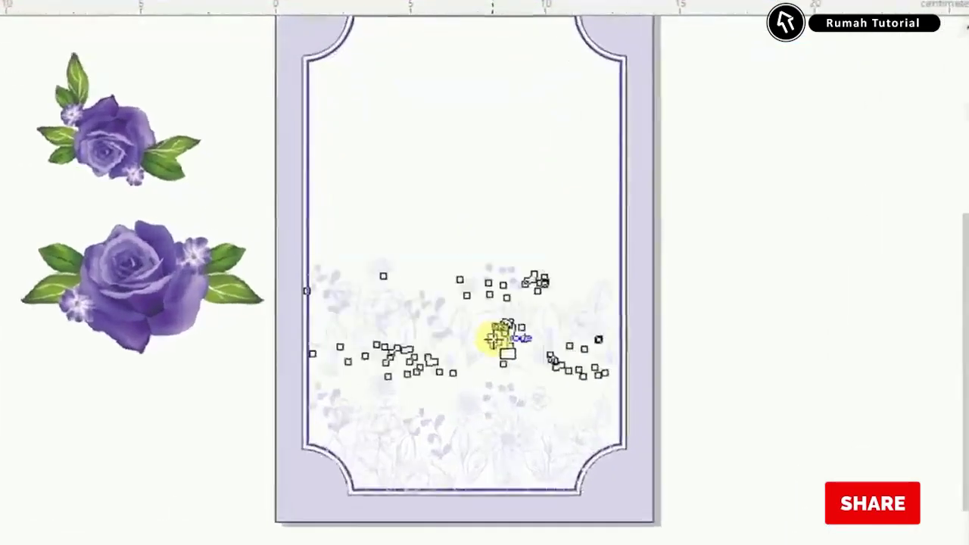
pyautogui.moveTo(497, 339); pyautogui.dragTo(494, 339)
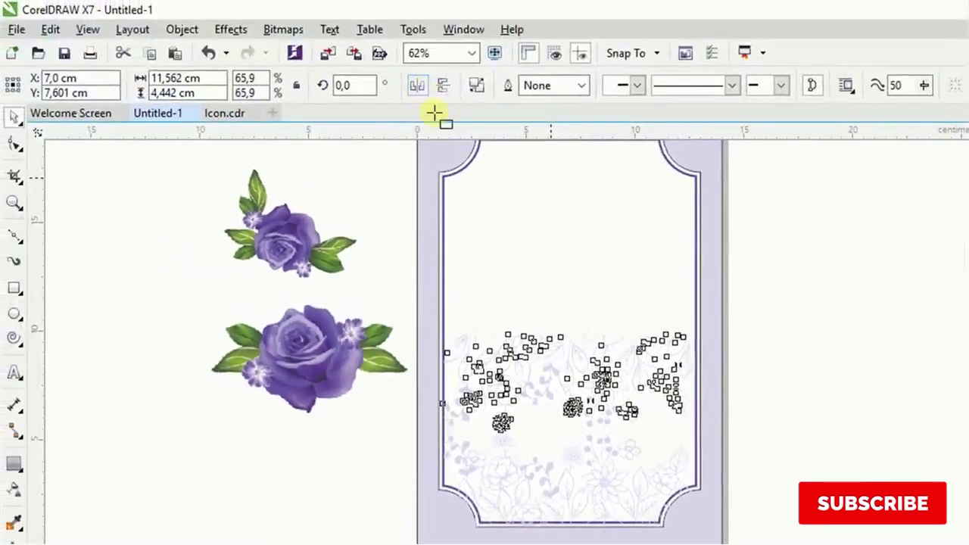
pyautogui.click(443, 85)
pyautogui.scroll(6, 444, 171)
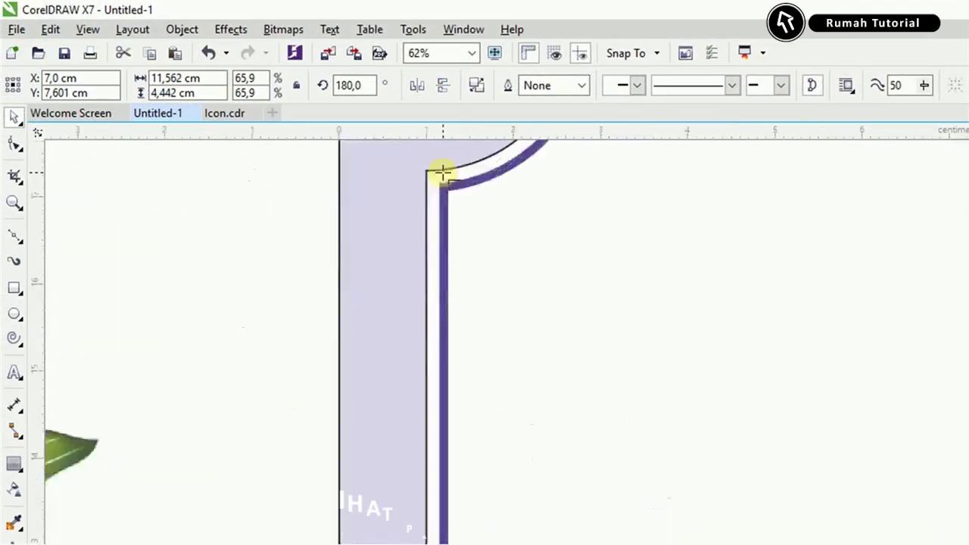
pyautogui.click(433, 174)
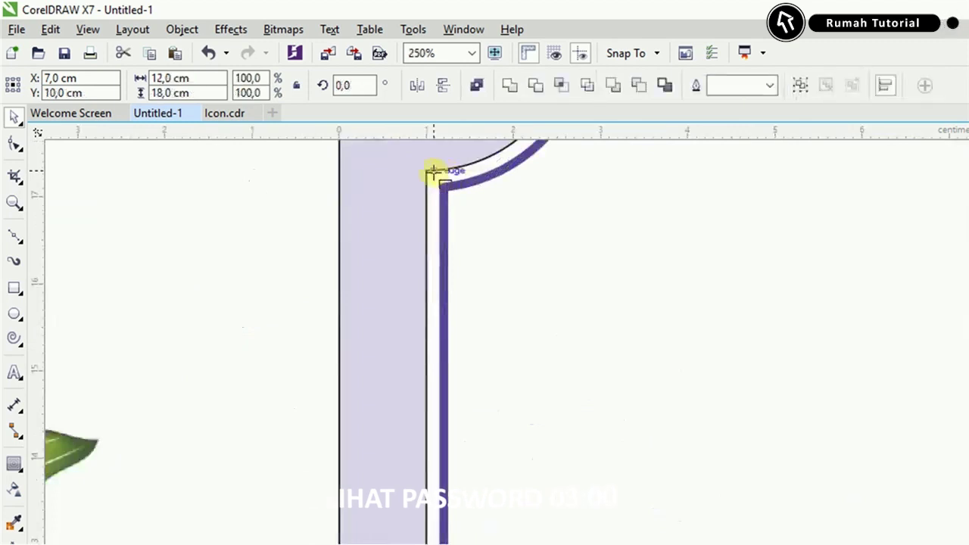
pyautogui.moveTo(433, 174); pyautogui.dragTo(518, 337)
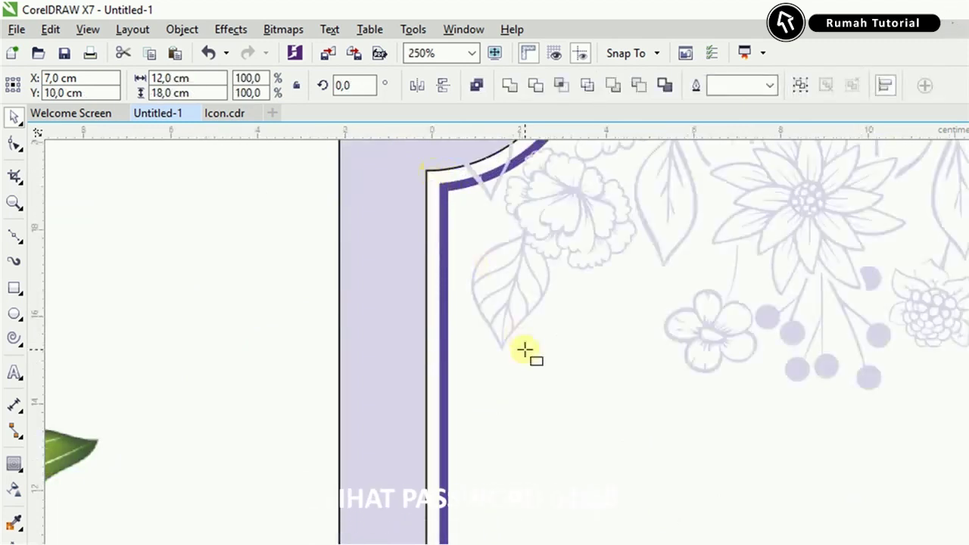
pyautogui.scroll(-2, 526, 350)
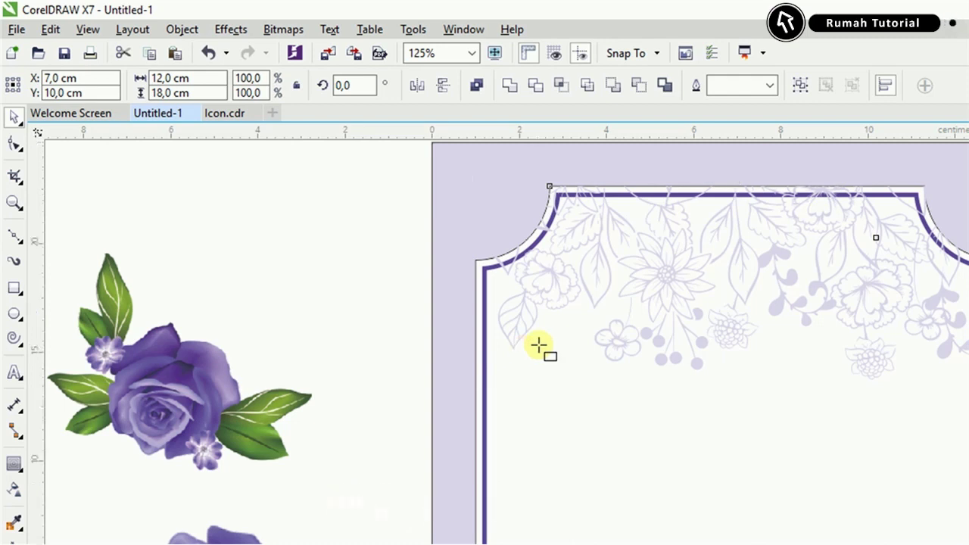
pyautogui.scroll(-2, 538, 347)
# Select the two roses and then the purple border frame.
pyautogui.click(848, 416)
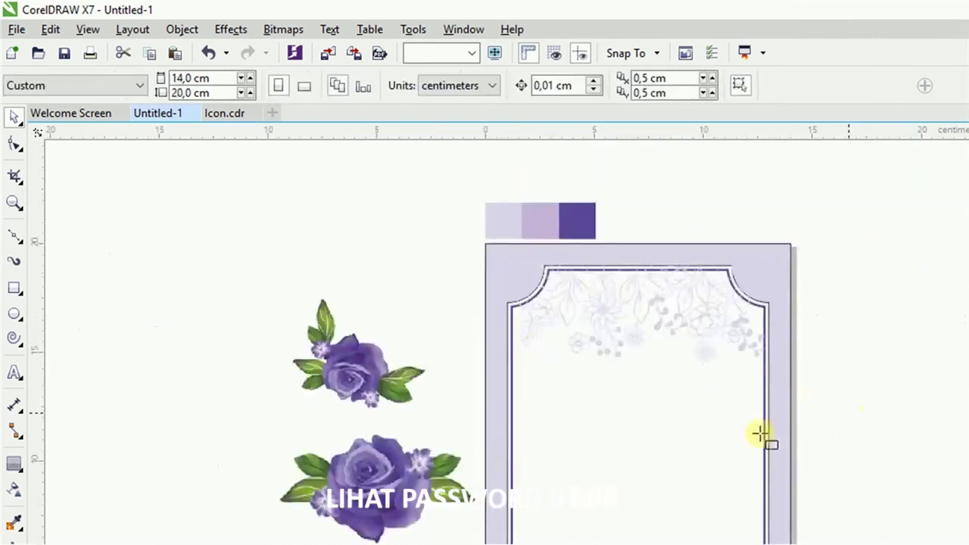
pyautogui.click(375, 487)
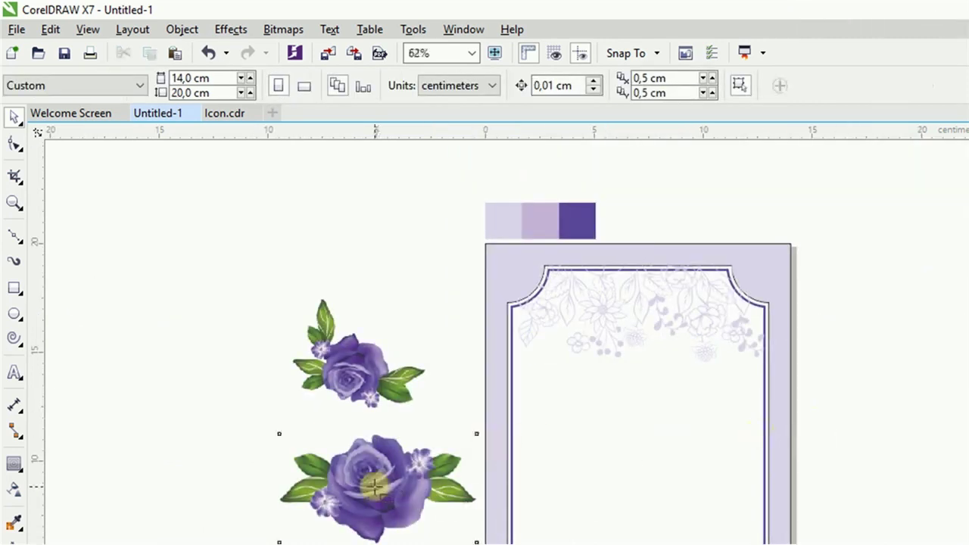
pyautogui.click(383, 369)
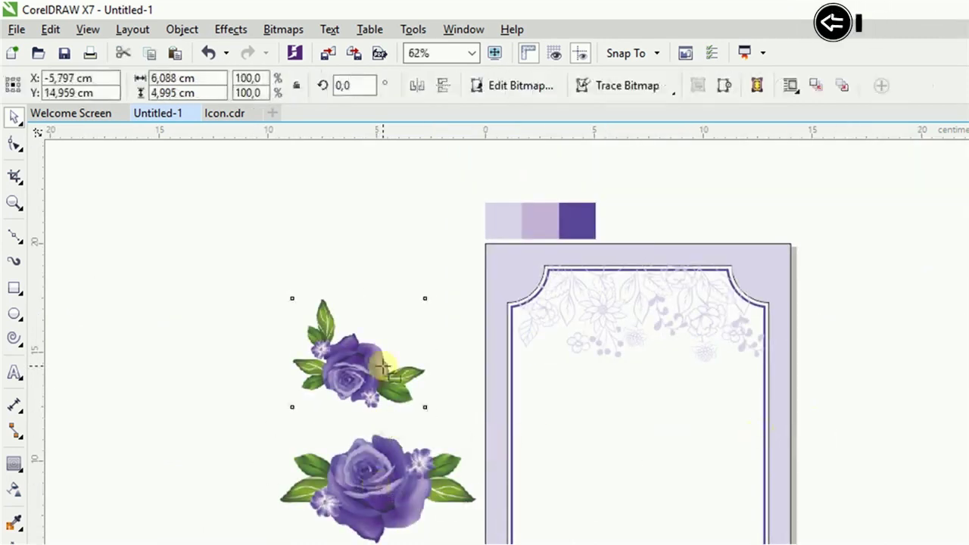
pyautogui.keyDown('shift'); pyautogui.click(382, 479); pyautogui.keyUp('shift')
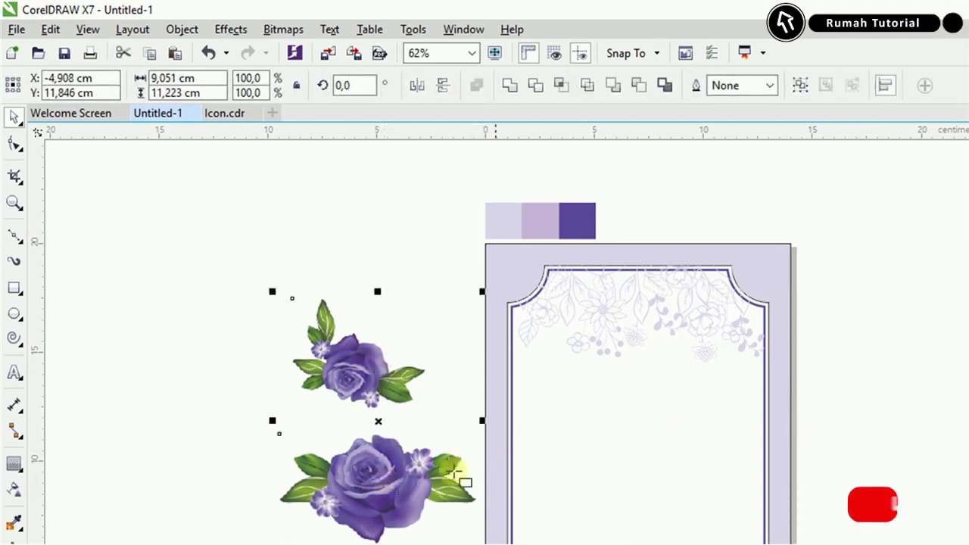
pyautogui.scroll(2, 517, 443)
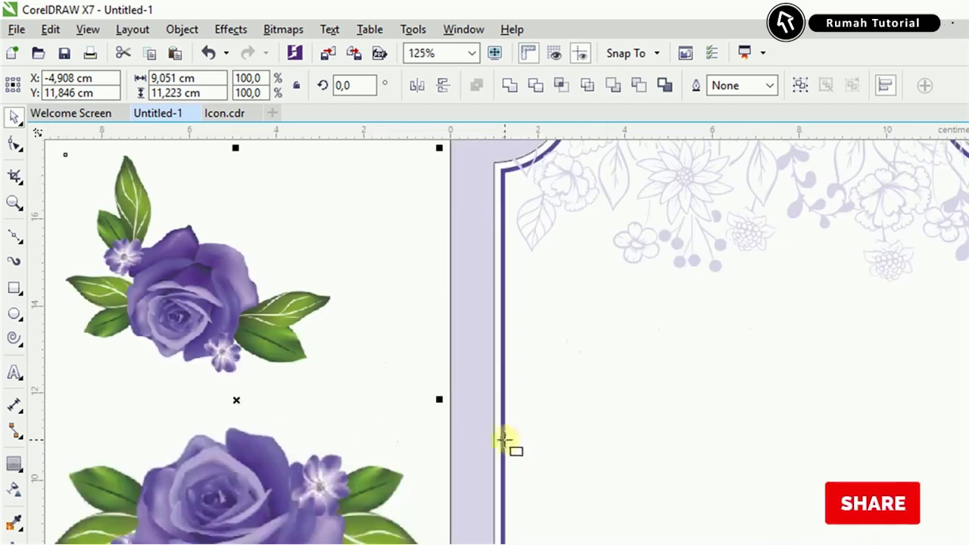
pyautogui.click(505, 441)
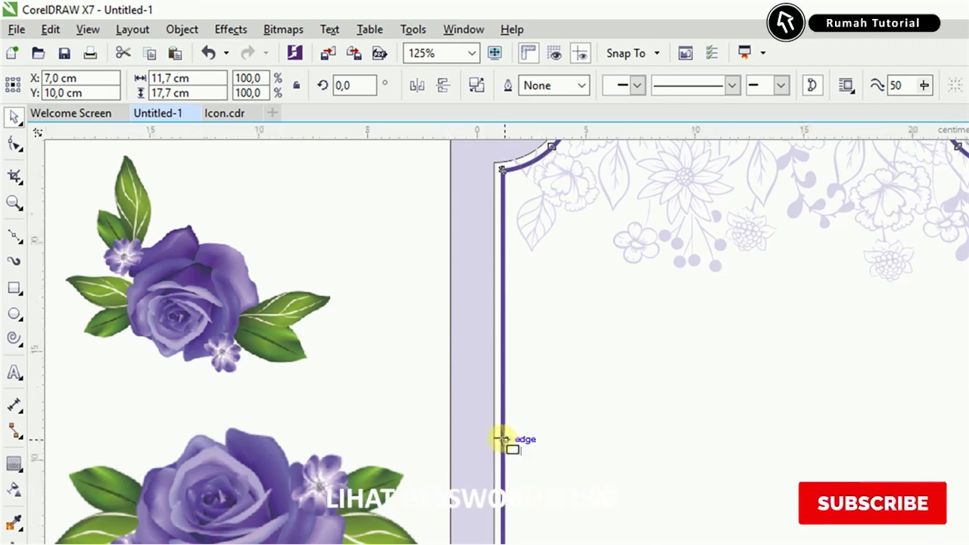
pyautogui.scroll(-2, 505, 441)
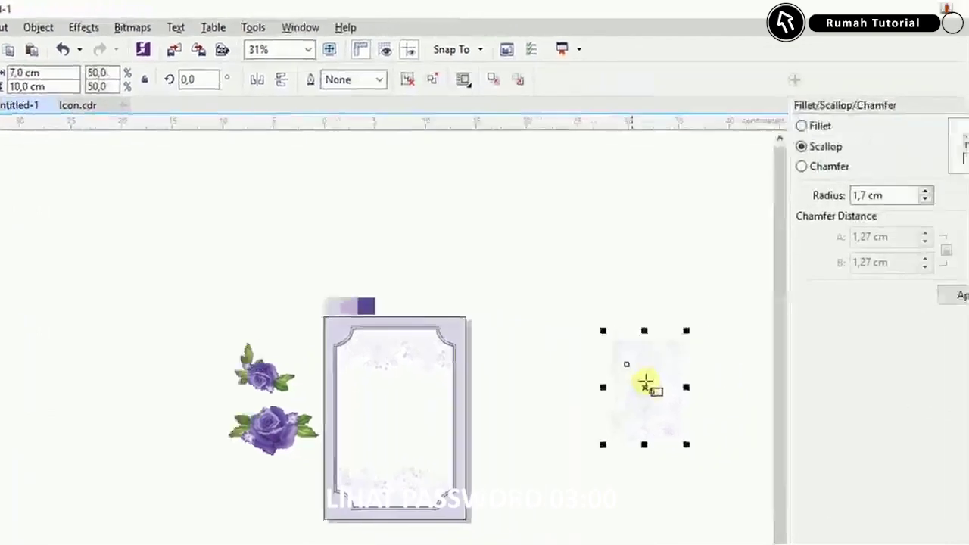
# Resize the faint floral background image to 20 cm tall, making it 14 × 20 cm.
pyautogui.moveTo(832, 409); pyautogui.dragTo(718, 423)
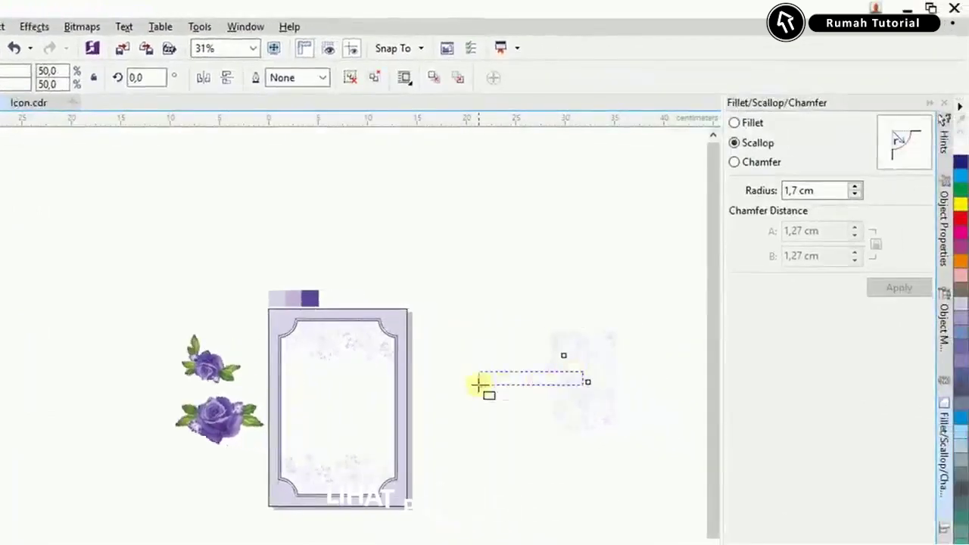
pyautogui.click(508, 385)
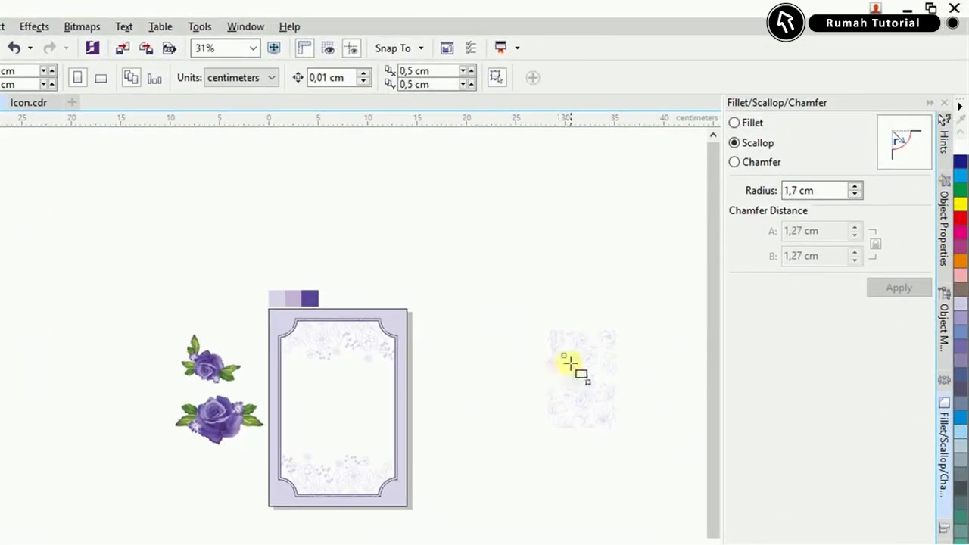
pyautogui.click(571, 363)
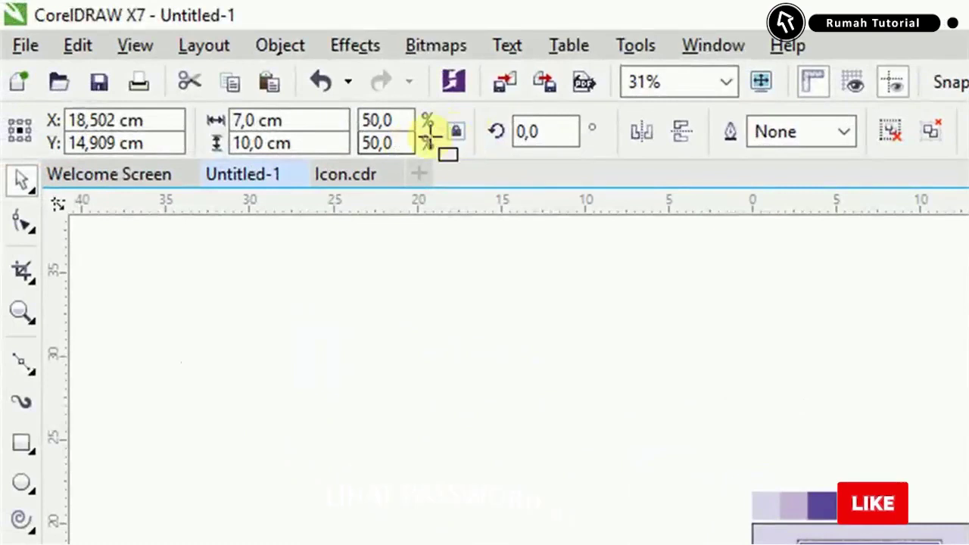
pyautogui.click(325, 142)
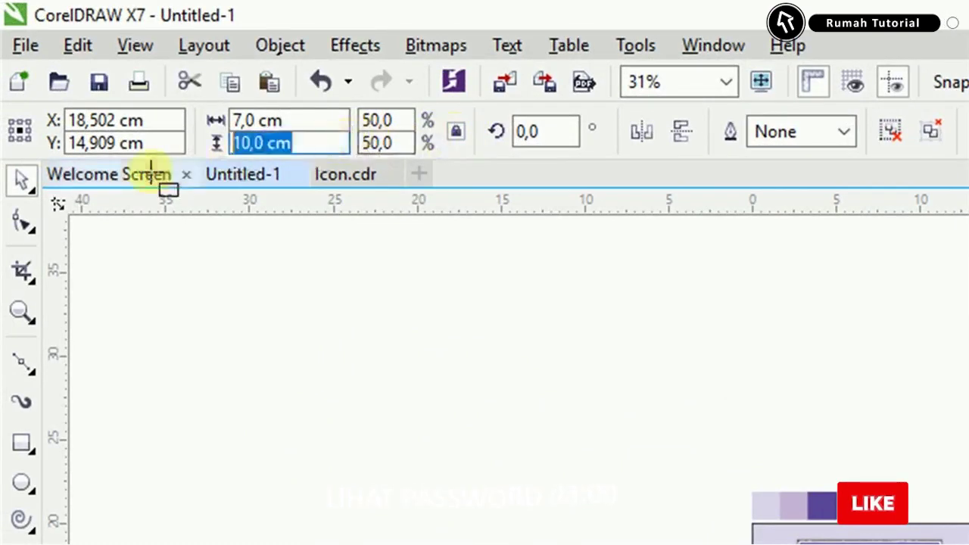
pyautogui.write('20')
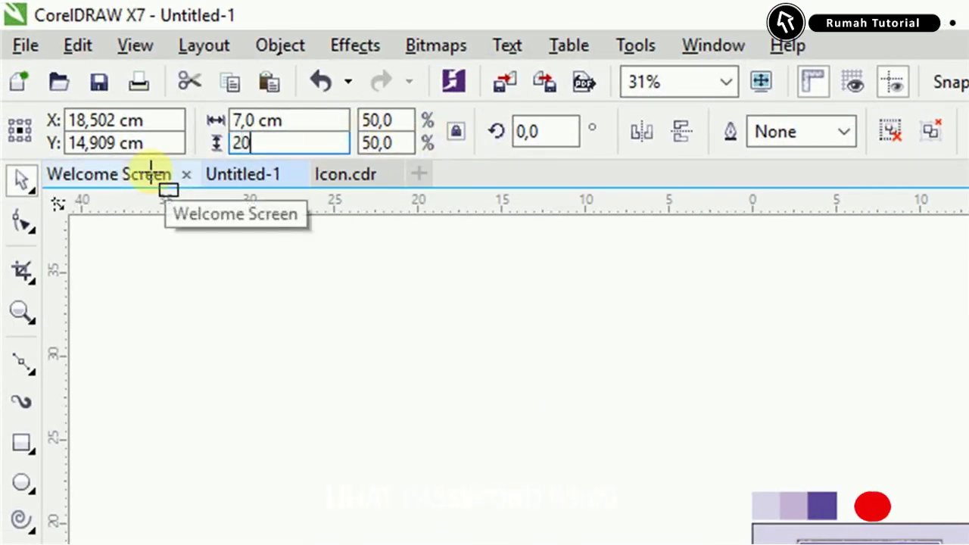
pyautogui.press('Return')
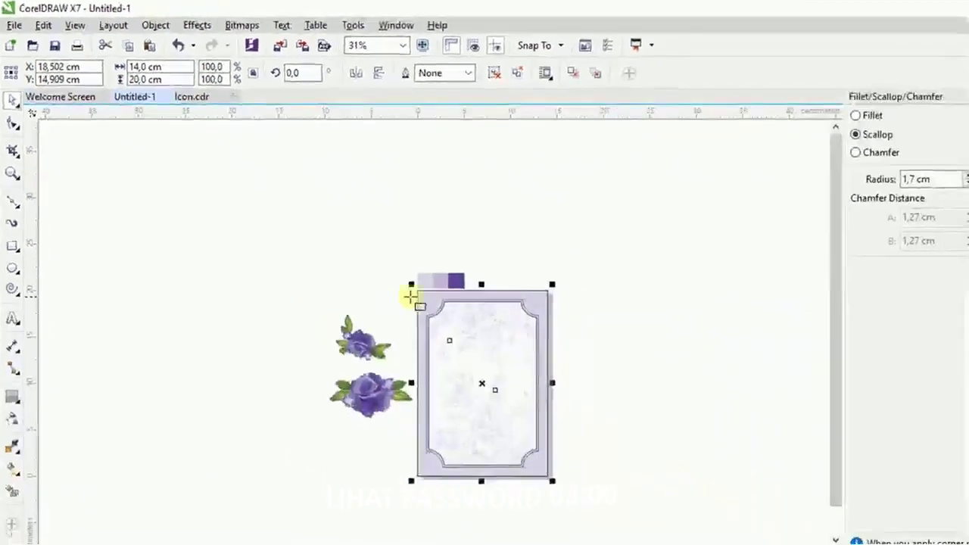
# Send the enlarged background image and frame to the back with Order > To Back of Page.
pyautogui.click(474, 304)
pyautogui.scroll(2, 577, 309)
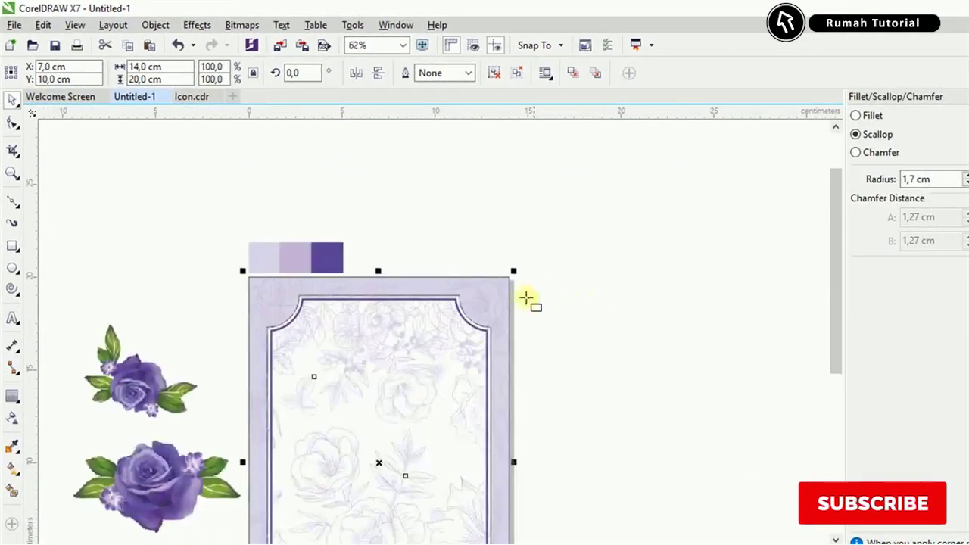
pyautogui.scroll(2, 524, 295)
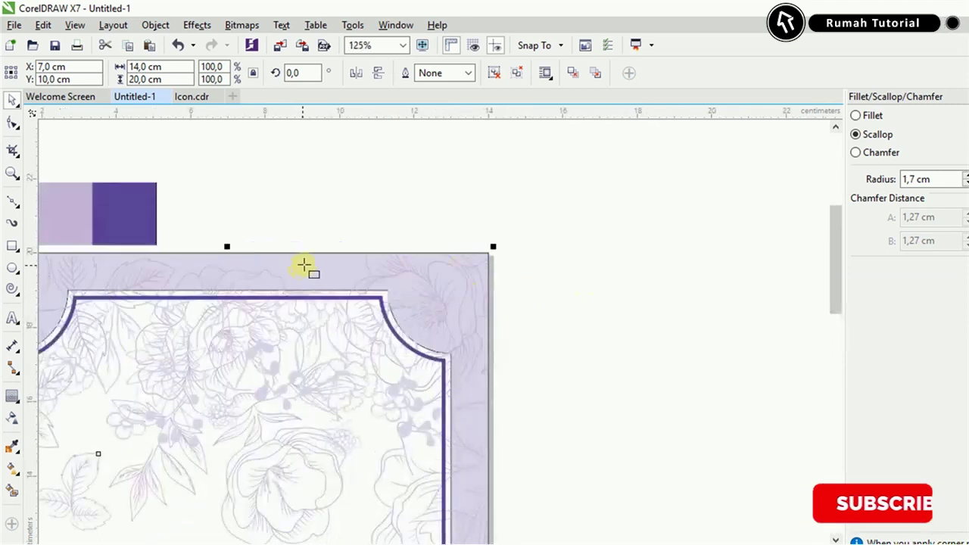
pyautogui.keyDown('shift'); pyautogui.click(307, 262); pyautogui.keyUp('shift')
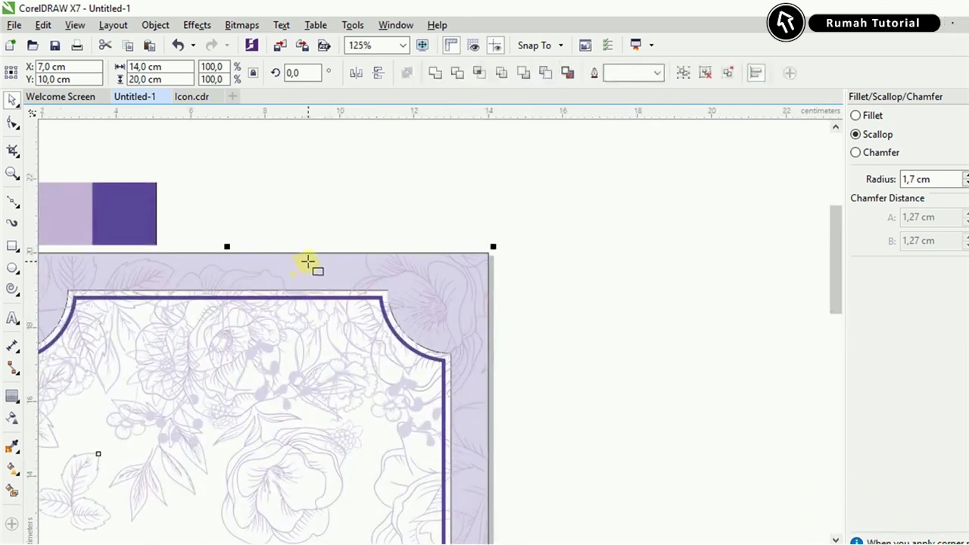
pyautogui.rightClick(307, 262)
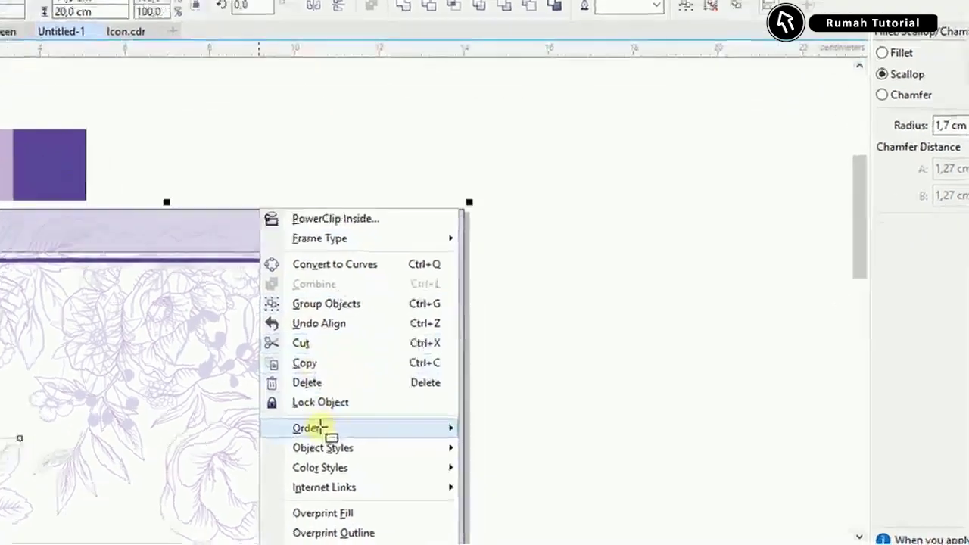
pyautogui.moveTo(362, 444)
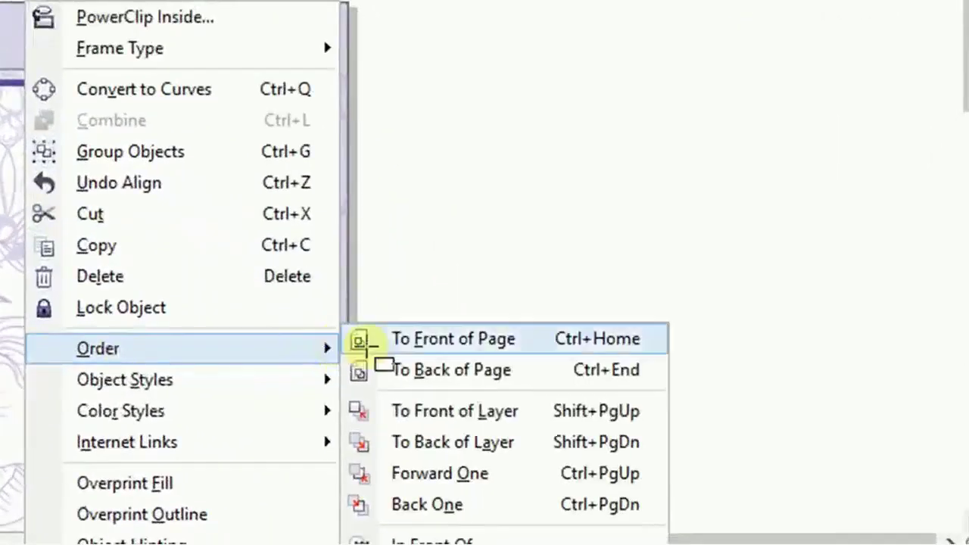
pyautogui.click(422, 370)
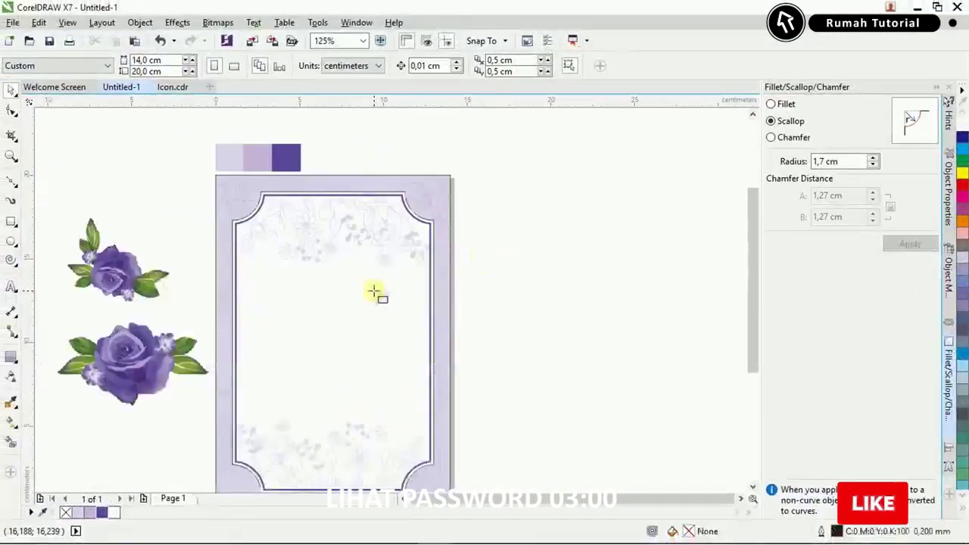
# Move the upper rose to the frame's bottom-left corner and set its height to 3 cm.
pyautogui.scroll(-2, 374, 292)
pyautogui.scroll(2, 347, 298)
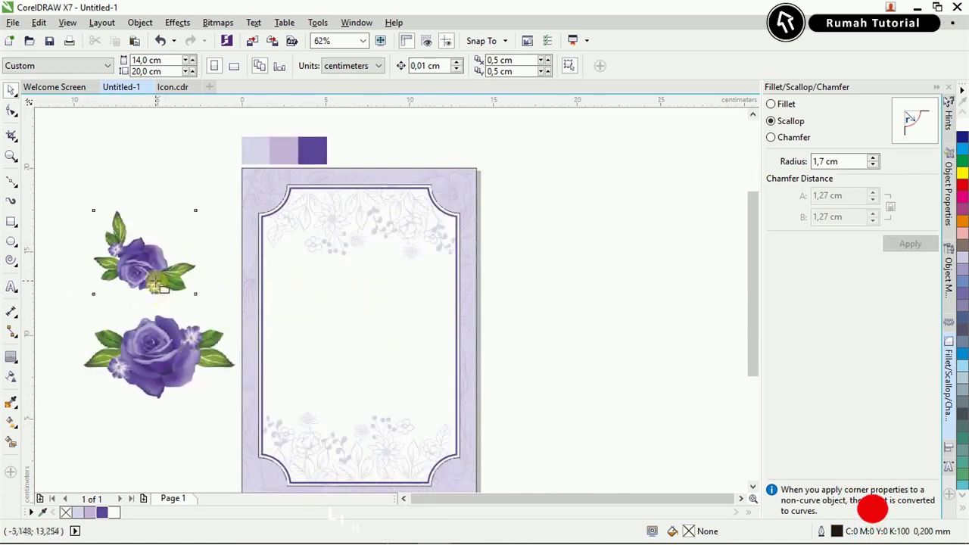
pyautogui.click(148, 263)
pyautogui.moveTo(136, 260); pyautogui.dragTo(295, 445)
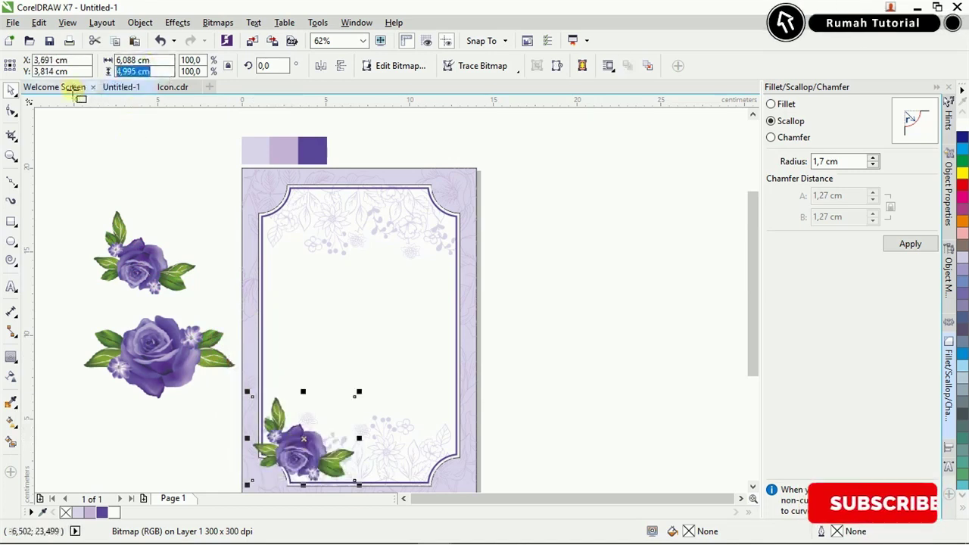
pyautogui.write('3')
pyautogui.press('Return')
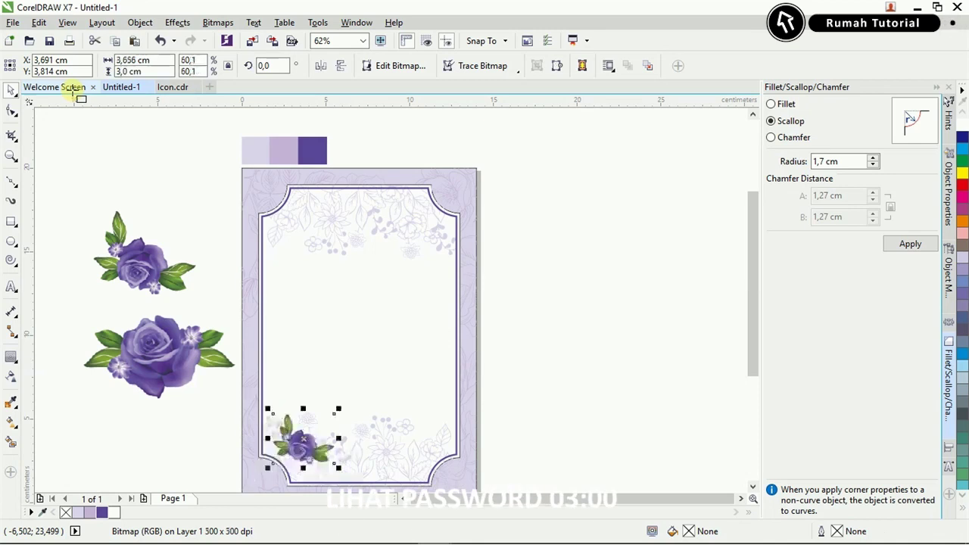
# Duplicate the corner rose and mirror it horizontally for the opposite bottom corner.
pyautogui.scroll(5, 263, 483)
pyautogui.click(234, 291)
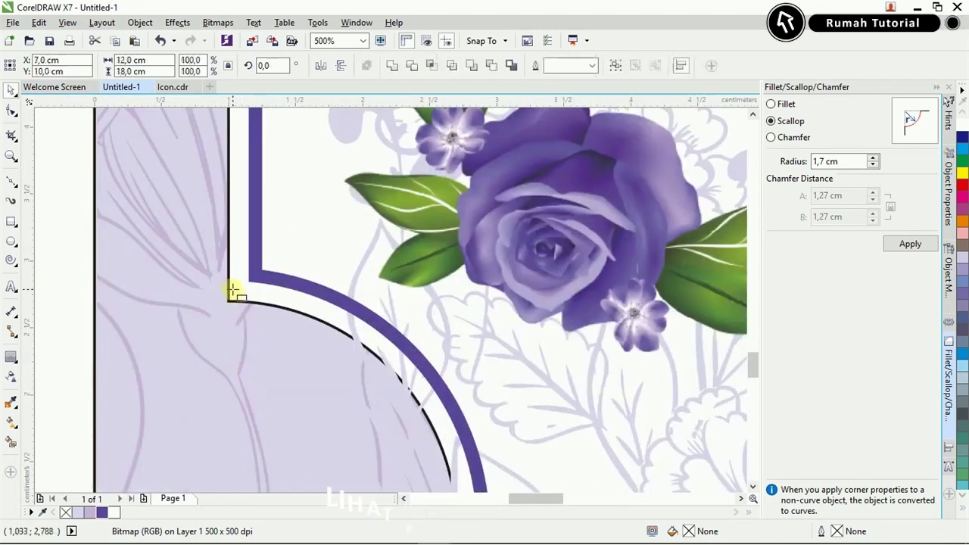
pyautogui.scroll(-3, 234, 291)
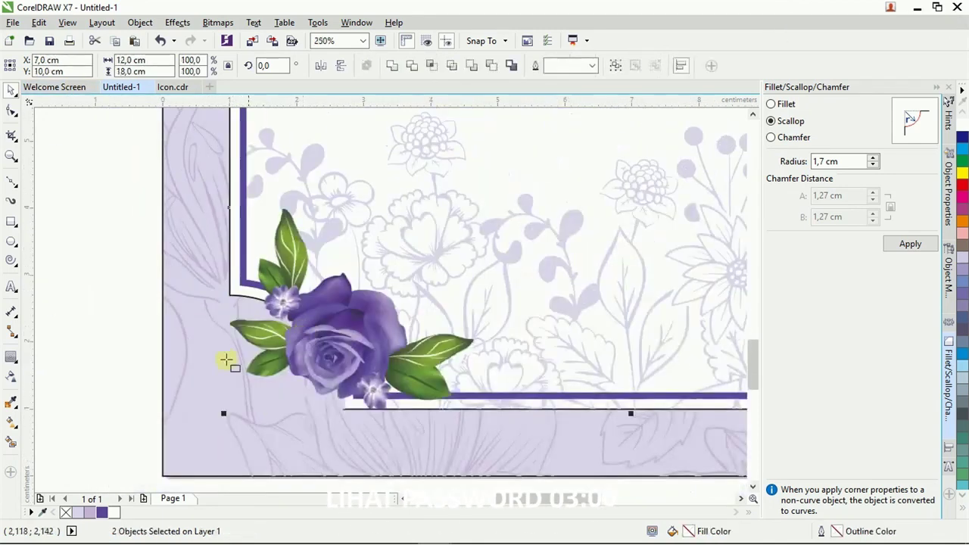
pyautogui.scroll(-3, 252, 403)
pyautogui.click(303, 356)
pyautogui.hotkey('ctrl', 'd')
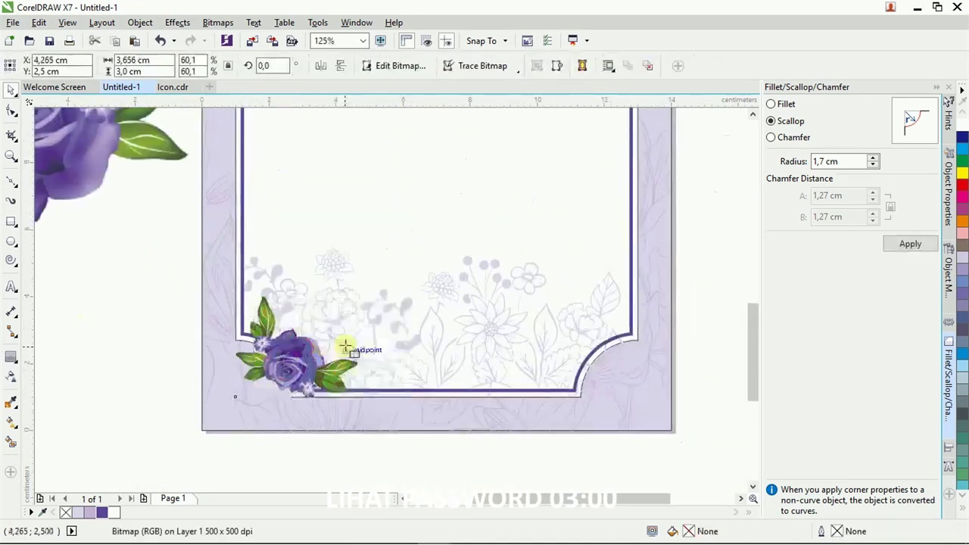
pyautogui.click(318, 66)
# Copy both bottom roses up the frame and flip them vertically for the top corners.
pyautogui.keyDown('shift'); pyautogui.click(641, 338); pyautogui.keyUp('shift')
pyautogui.press('r')
pyautogui.scroll(-2, 660, 407)
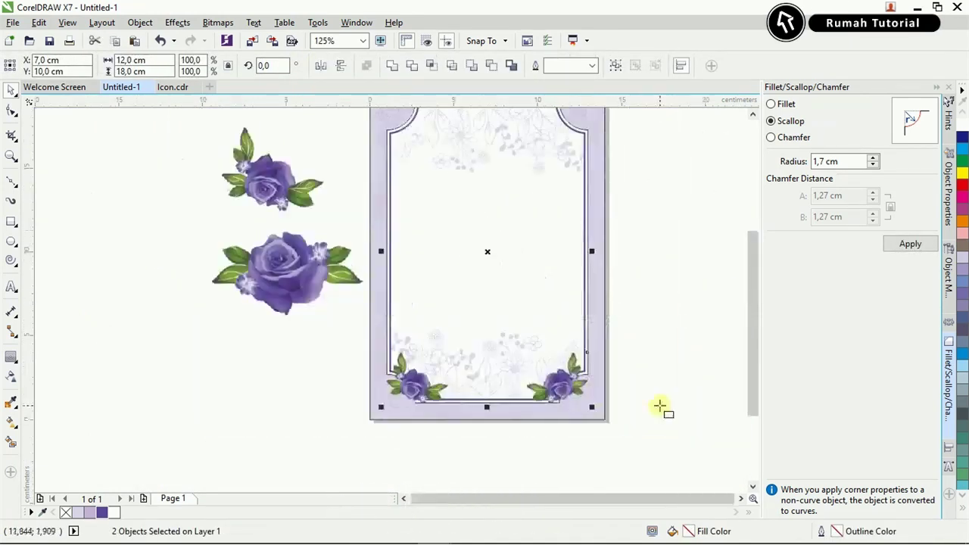
pyautogui.moveTo(452, 383); pyautogui.dragTo(436, 281)
pyautogui.click(344, 65)
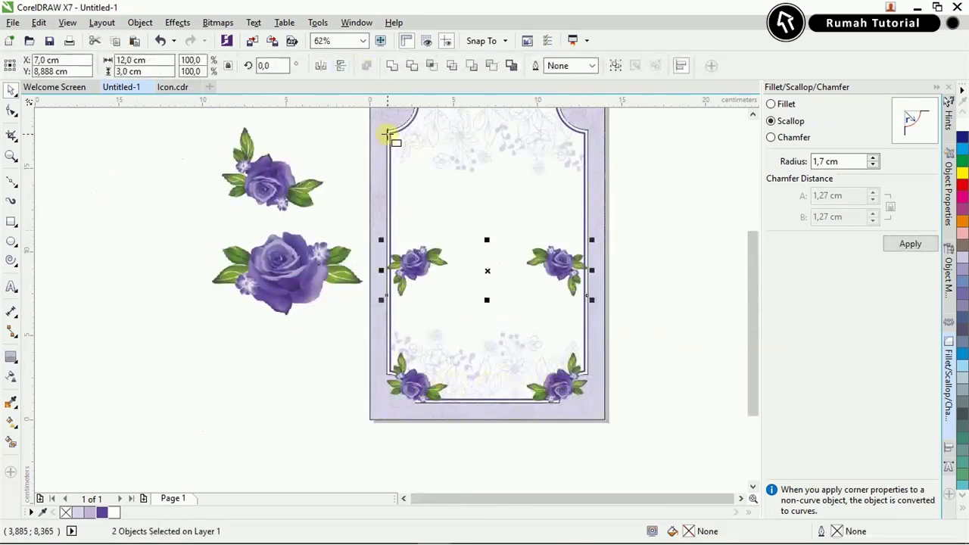
pyautogui.scroll(3, 388, 134)
pyautogui.scroll(-2, 361, 277)
pyautogui.press('Escape')
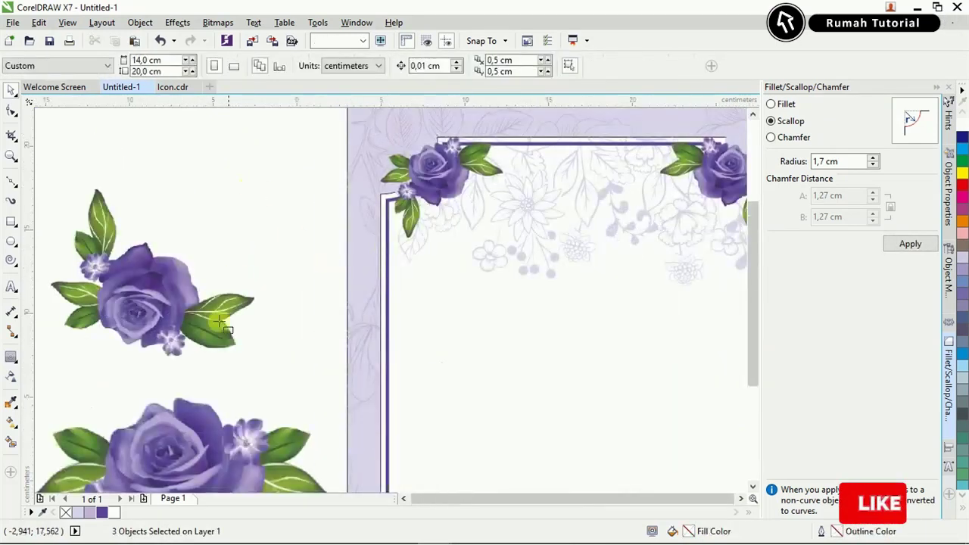
# Move the larger rose into the frame's top area and set its height to 1 cm.
pyautogui.scroll(-2, 207, 324)
pyautogui.click(207, 324)
pyautogui.moveTo(207, 324); pyautogui.dragTo(394, 200)
pyautogui.scroll(2, 415, 227)
pyautogui.write('1')
pyautogui.press('Return')
# Centre the small rose at the frame's top, copy it to the bottom centre, then bring up the invitation folder.
pyautogui.keyDown('shift'); pyautogui.click(269, 167); pyautogui.keyUp('shift')
pyautogui.click(444, 300)
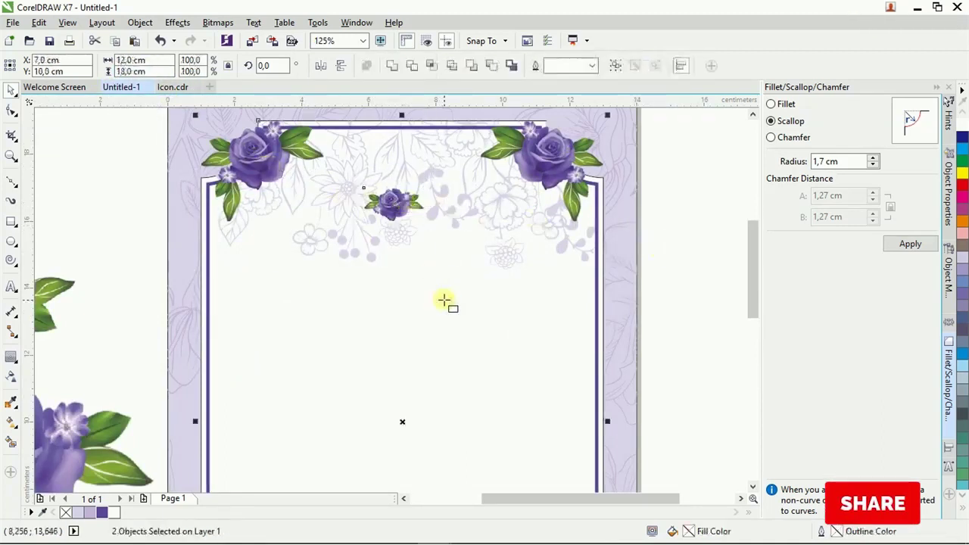
pyautogui.click(692, 286)
pyautogui.scroll(-2, 493, 194)
pyautogui.click(443, 198)
pyautogui.moveTo(444, 198); pyautogui.dragTo(445, 419)
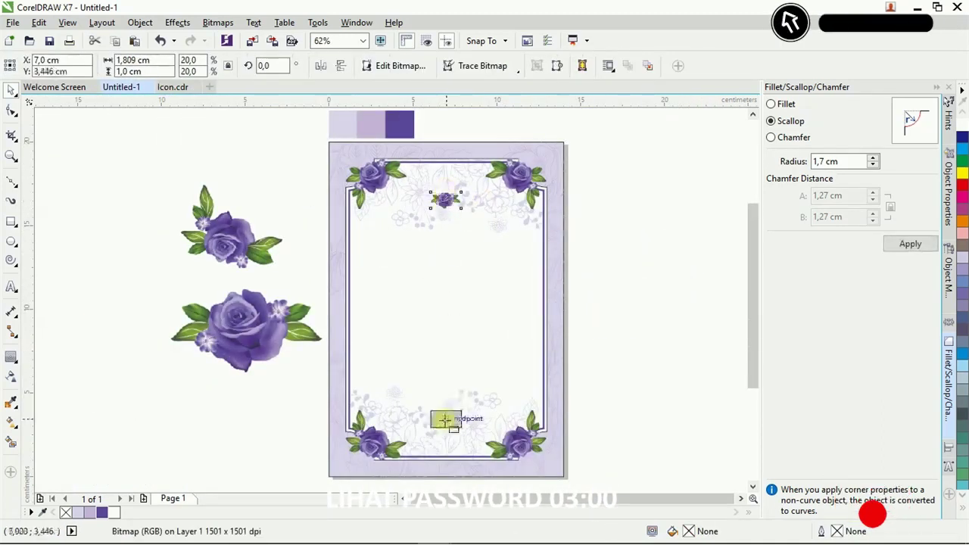
pyautogui.keyDown('shift'); pyautogui.click(444, 412); pyautogui.keyUp('shift')
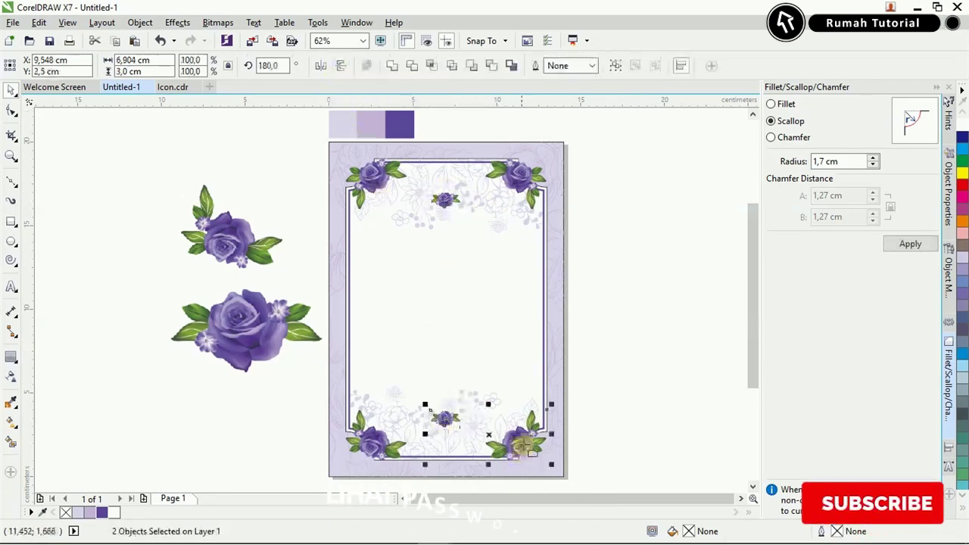
pyautogui.click(602, 431)
pyautogui.click(226, 532)
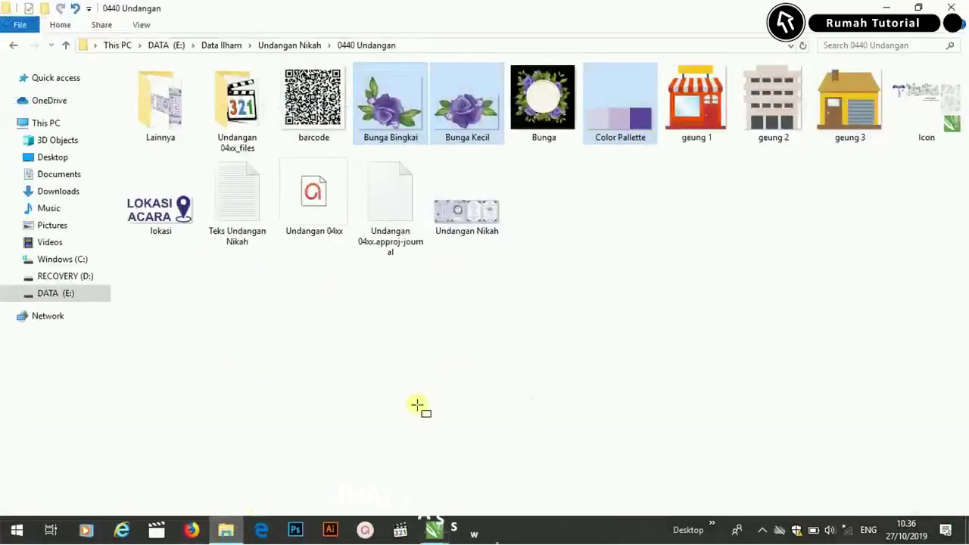
# Open Teks Undangan Nikah, copy the four lines under Bagian Dalam, and return to Untitled-1.
pyautogui.click(250, 208)
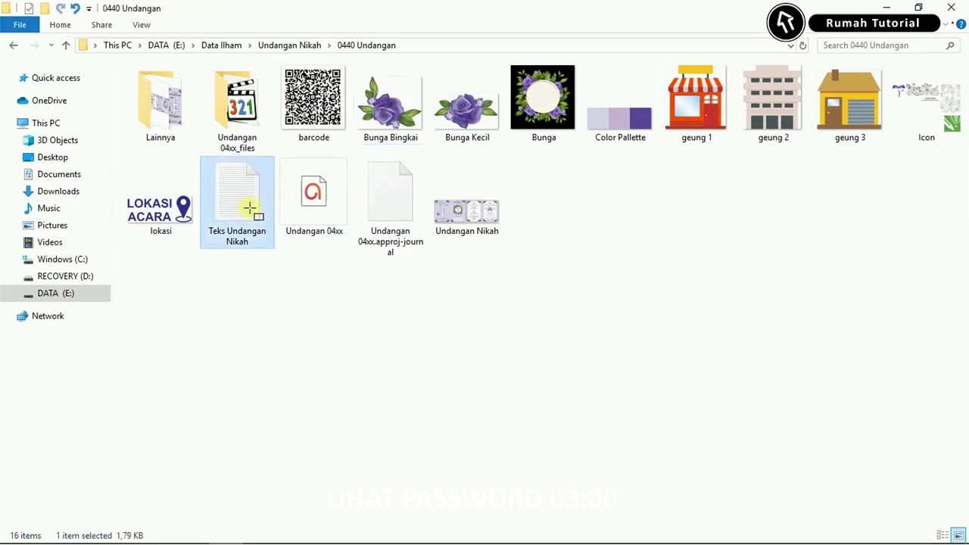
pyautogui.doubleClick(250, 209)
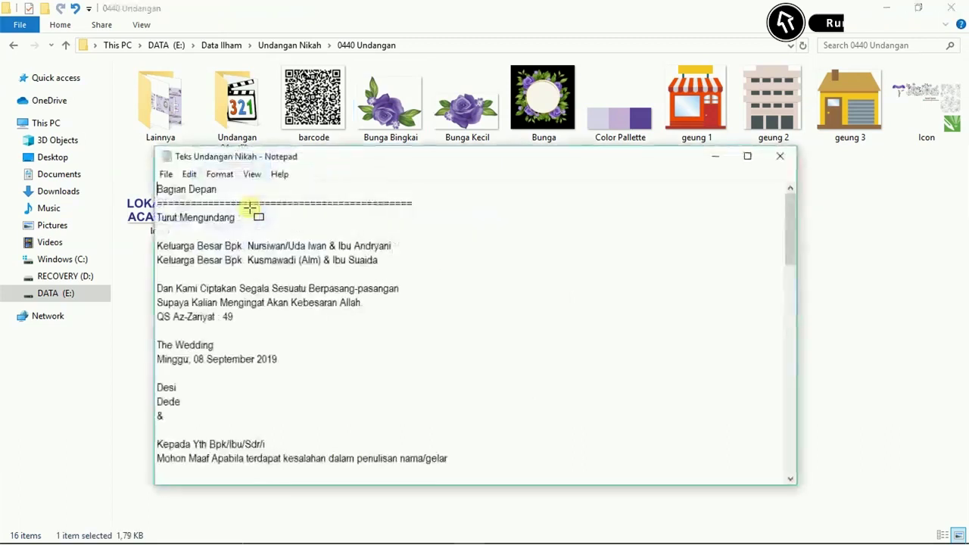
pyautogui.scroll(-7, 227, 316)
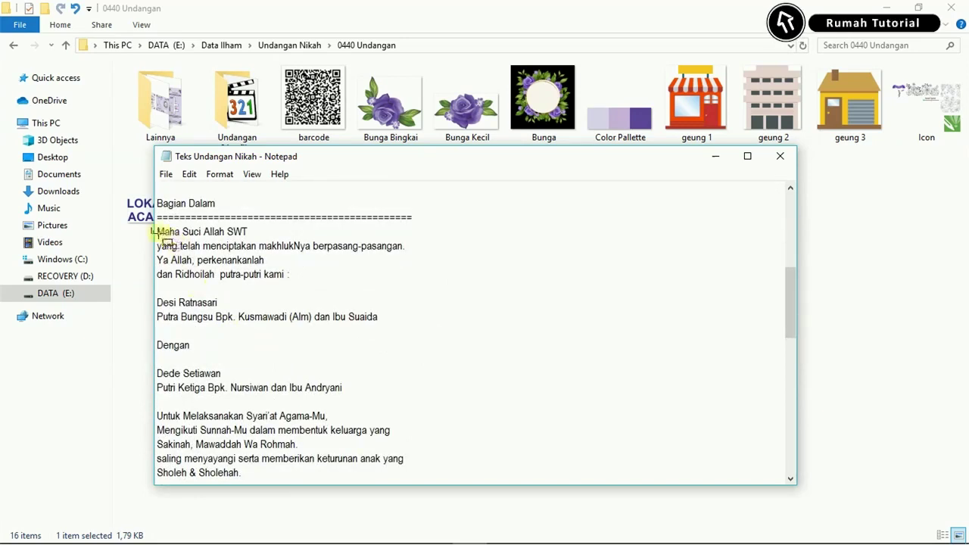
pyautogui.moveTo(196, 258); pyautogui.dragTo(326, 260)
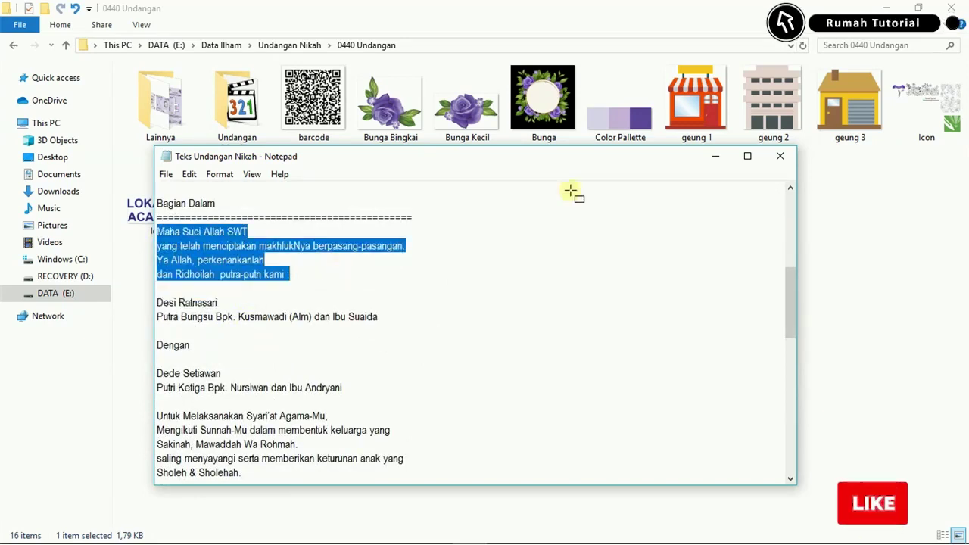
pyautogui.click(713, 158)
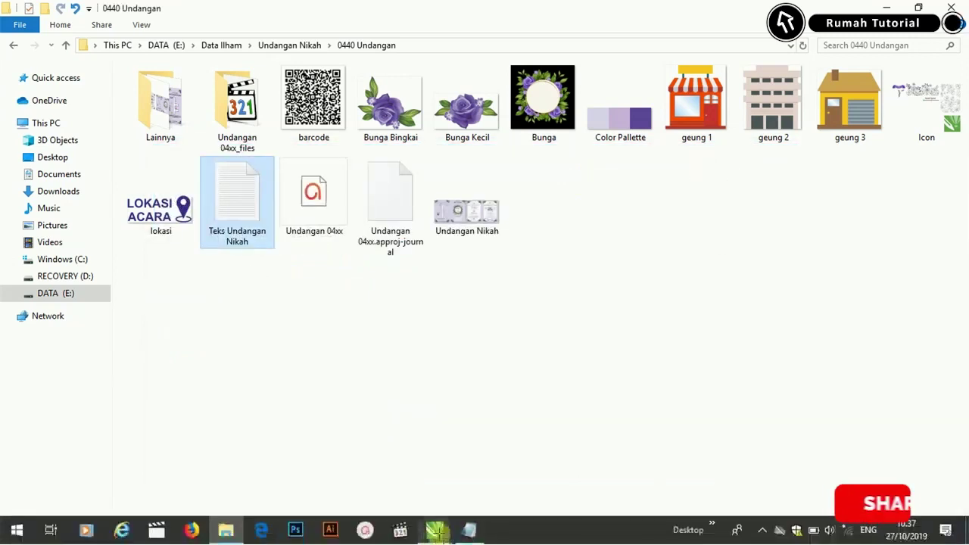
pyautogui.click(430, 529)
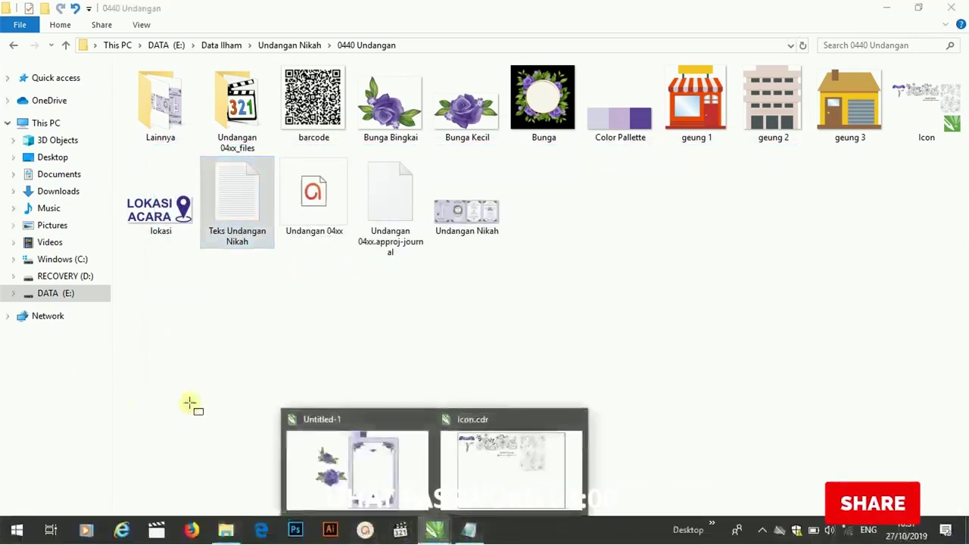
pyautogui.click(384, 447)
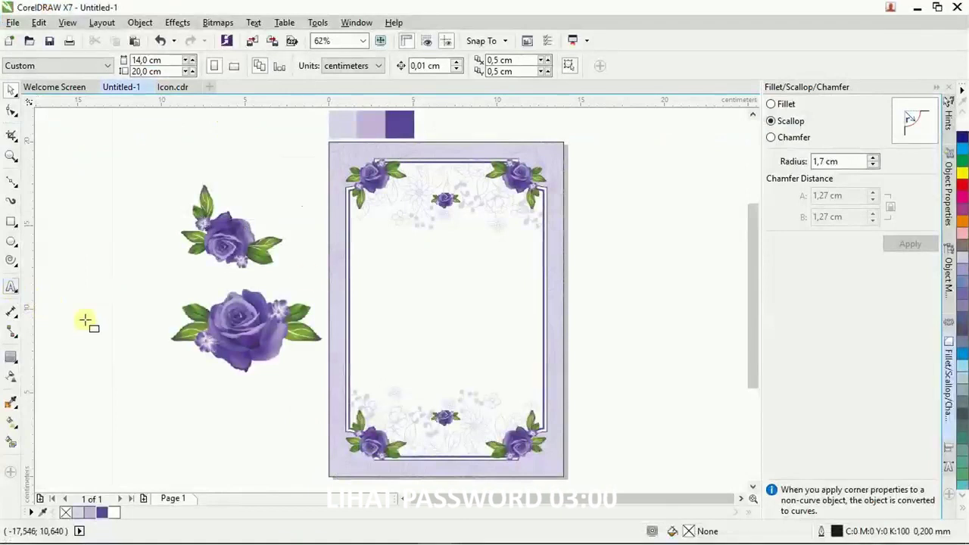
# Paste the four greeting lines into a paragraph frame below the top roses, in Verona 11 pt, centred.
pyautogui.scroll(2, 348, 222)
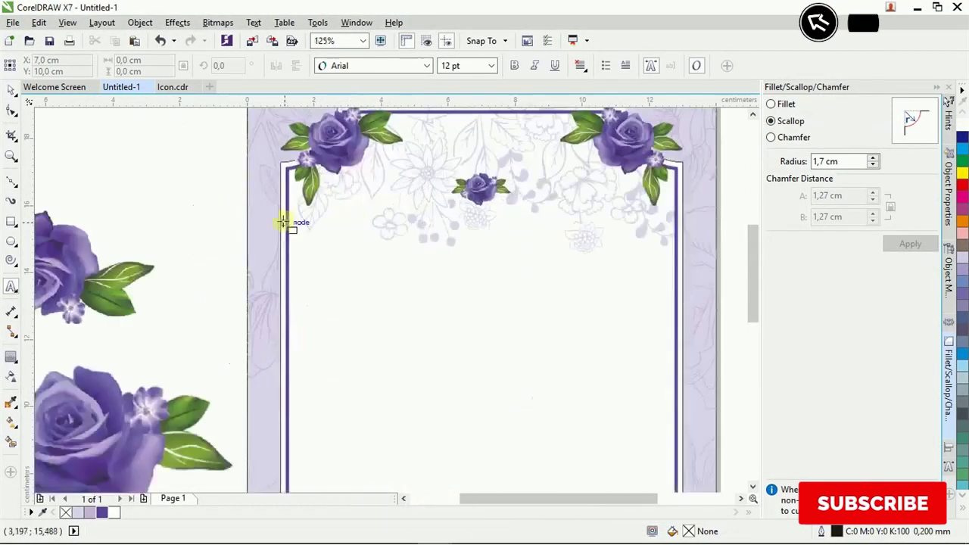
pyautogui.moveTo(294, 227); pyautogui.dragTo(664, 326)
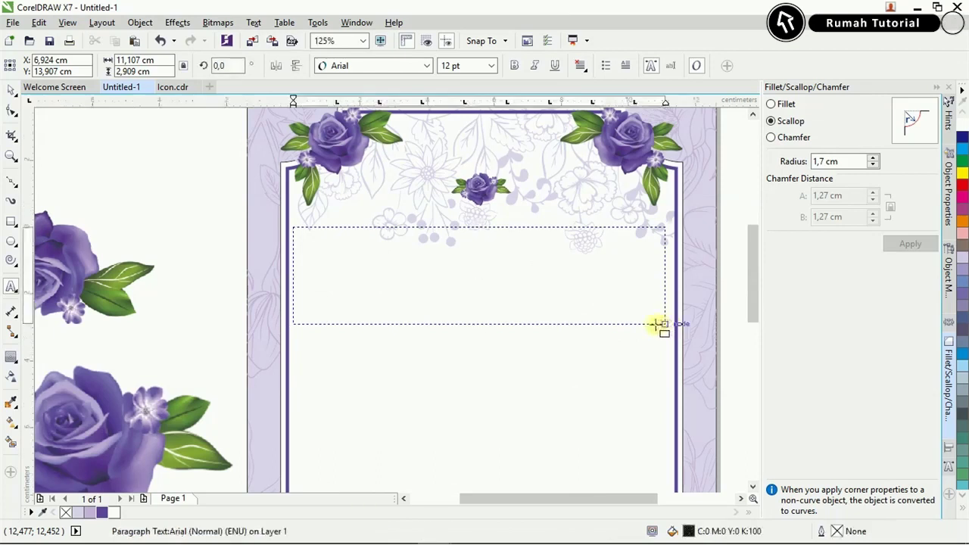
pyautogui.write('Maha Suci Allah SWT yang telah menciptakan makhlukNya berpasang- pasangan. Ya Allah, perkenankanlah dan Ridhoilah  putra-putri kami :')
pyautogui.hotkey('ctrl', 'a')
pyautogui.click(492, 65)
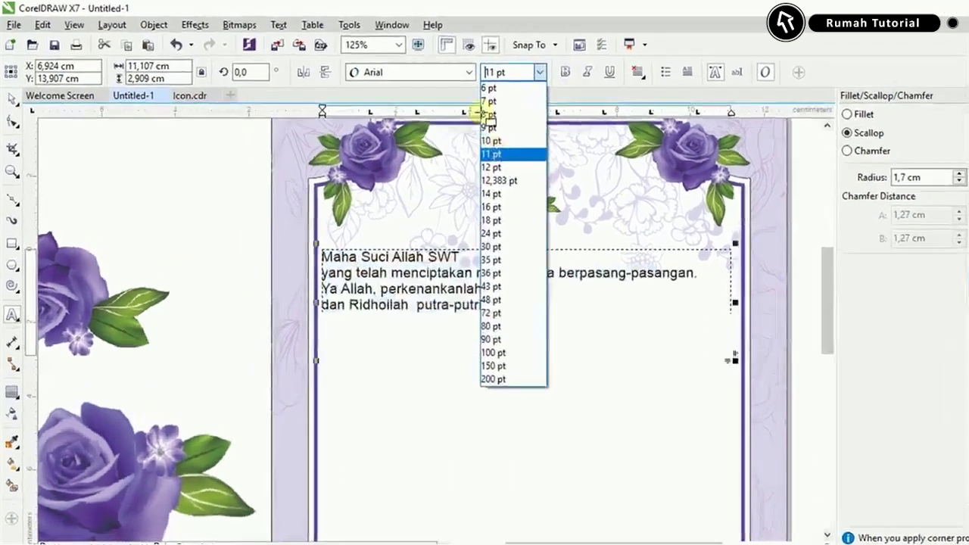
pyautogui.click(454, 133)
pyautogui.click(427, 66)
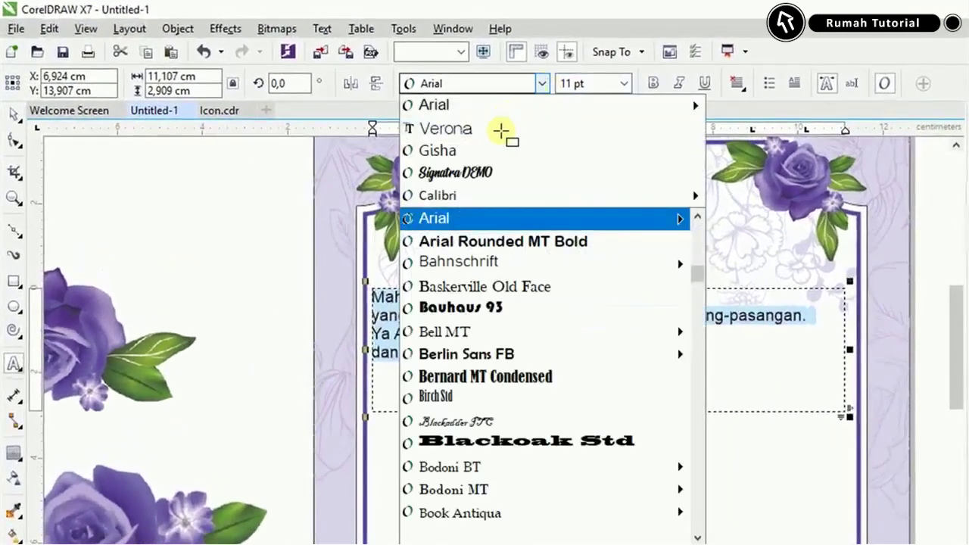
pyautogui.click(485, 128)
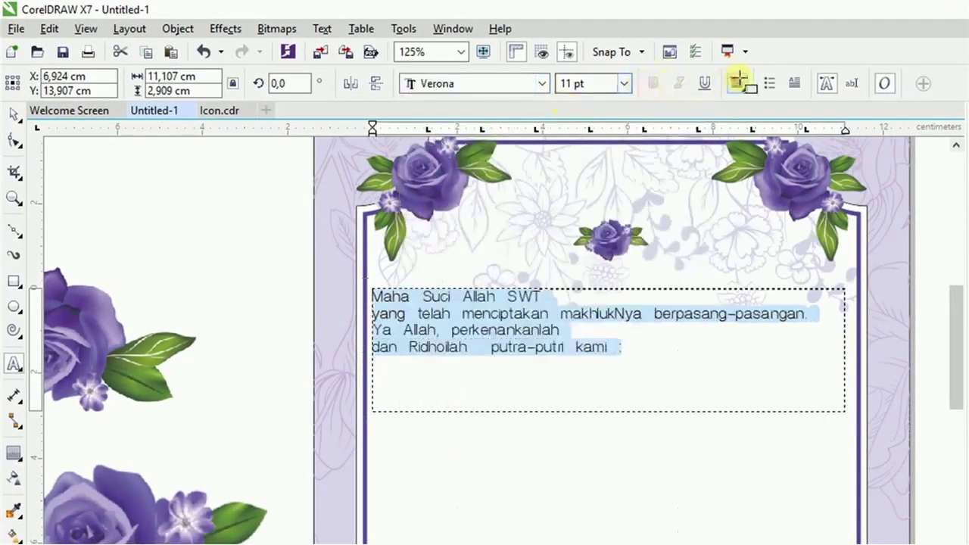
pyautogui.click(738, 80)
pyautogui.click(746, 143)
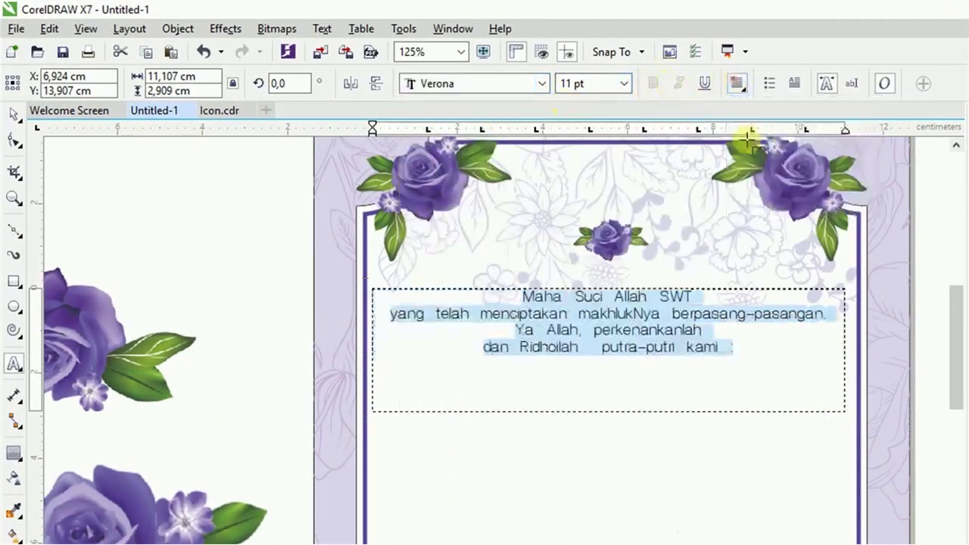
pyautogui.click(13, 115)
# Fit the greeting frame to its lines and copy the next inside paragraph from the text file.
pyautogui.moveTo(612, 419); pyautogui.dragTo(611, 369)
pyautogui.hotkey('alt', 'Tab')
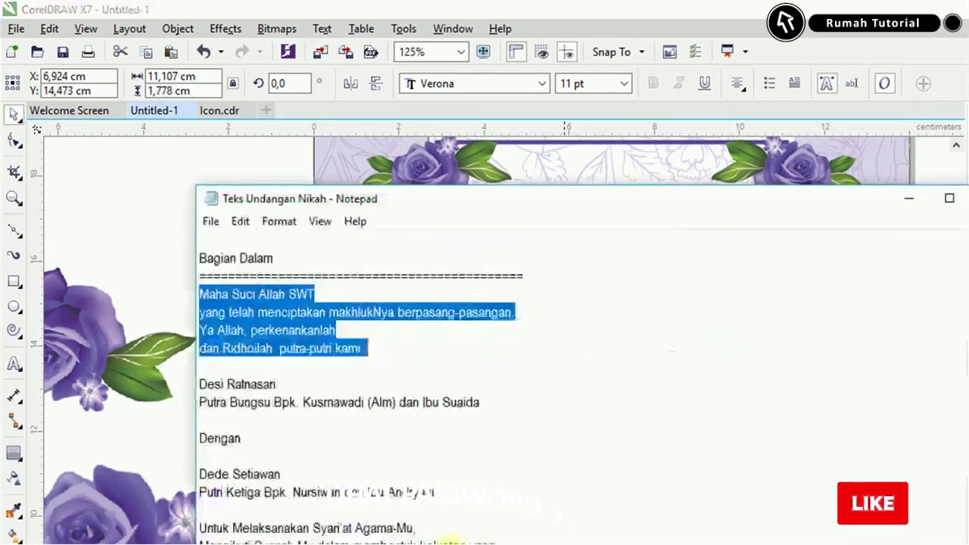
pyautogui.moveTo(199, 491); pyautogui.dragTo(513, 542)
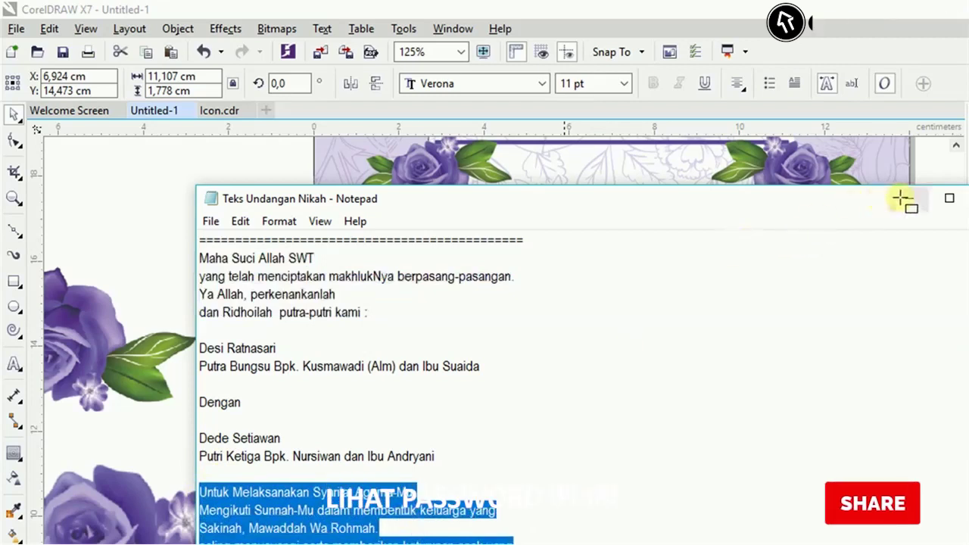
pyautogui.click(909, 198)
# Drag a copy of the greeting frame lower and replace its text with the copied paragraph.
pyautogui.moveTo(651, 320); pyautogui.dragTo(640, 494)
pyautogui.click(642, 516)
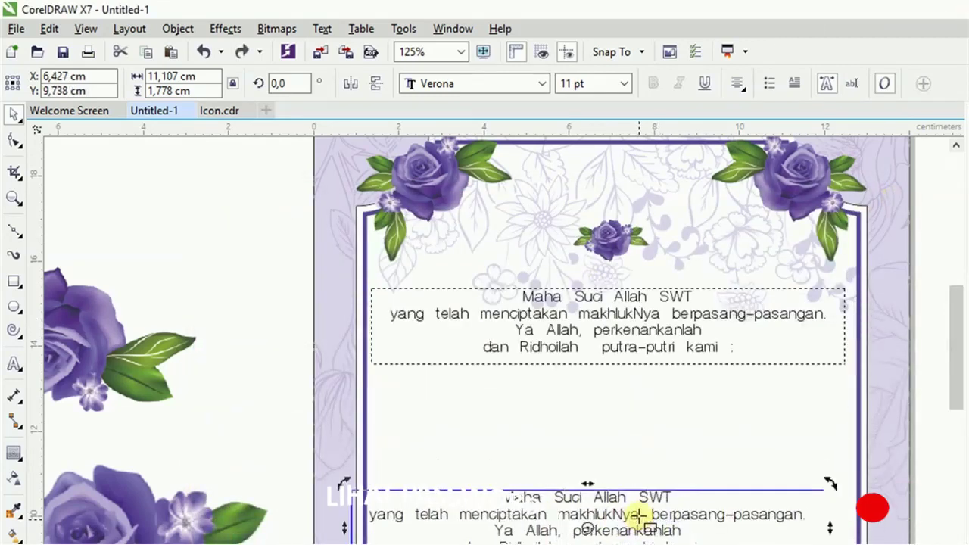
pyautogui.doubleClick(642, 516)
pyautogui.hotkey('ctrl', 'a')
pyautogui.hotkey('ctrl', 'v')
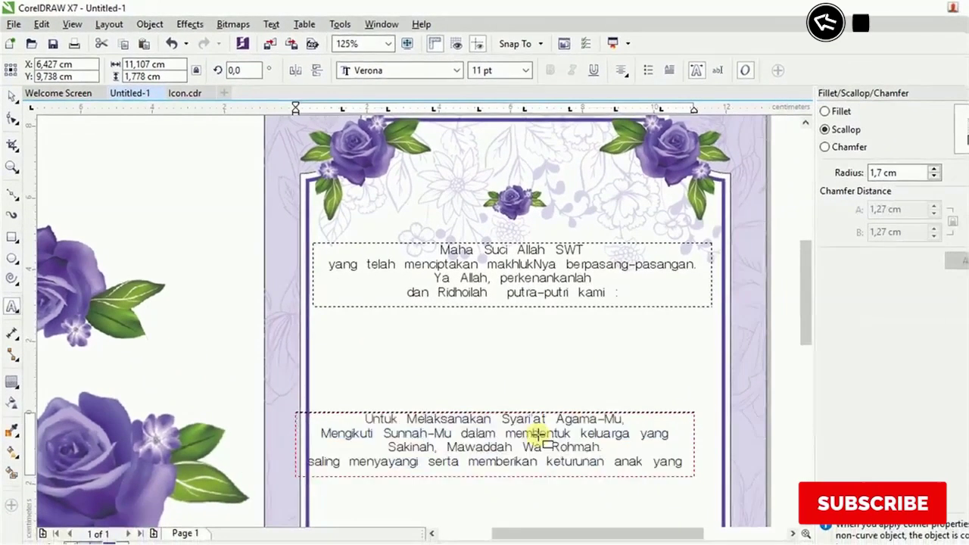
pyautogui.click(500, 303)
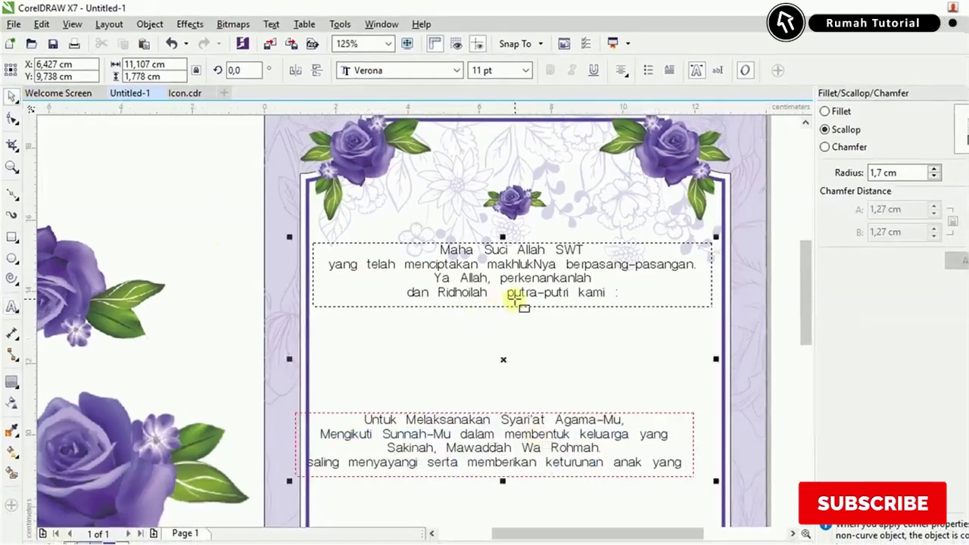
# Enlarge the lower frame to reveal 'Sholeh & Sholehah.' and move it down toward the bottom roses.
pyautogui.moveTo(803, 341); pyautogui.dragTo(795, 389)
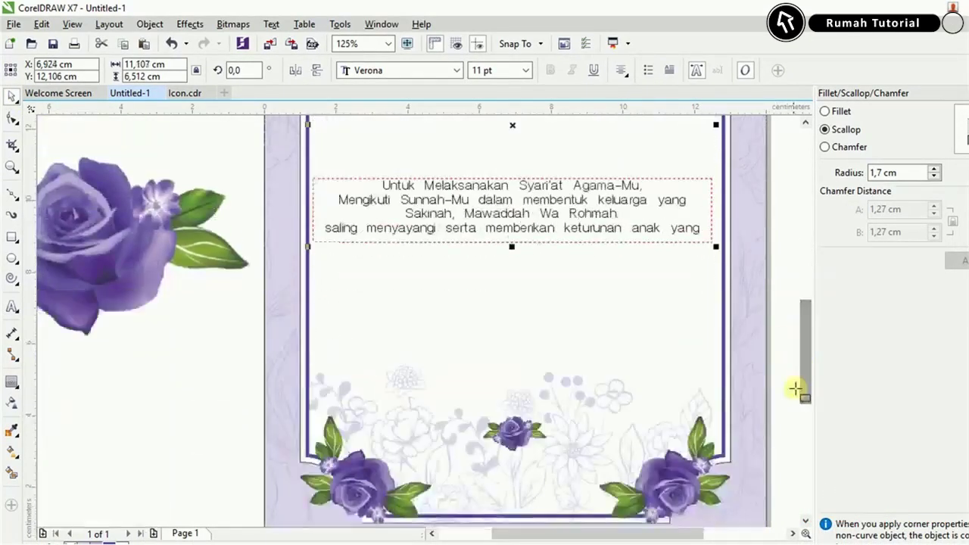
pyautogui.click(641, 236)
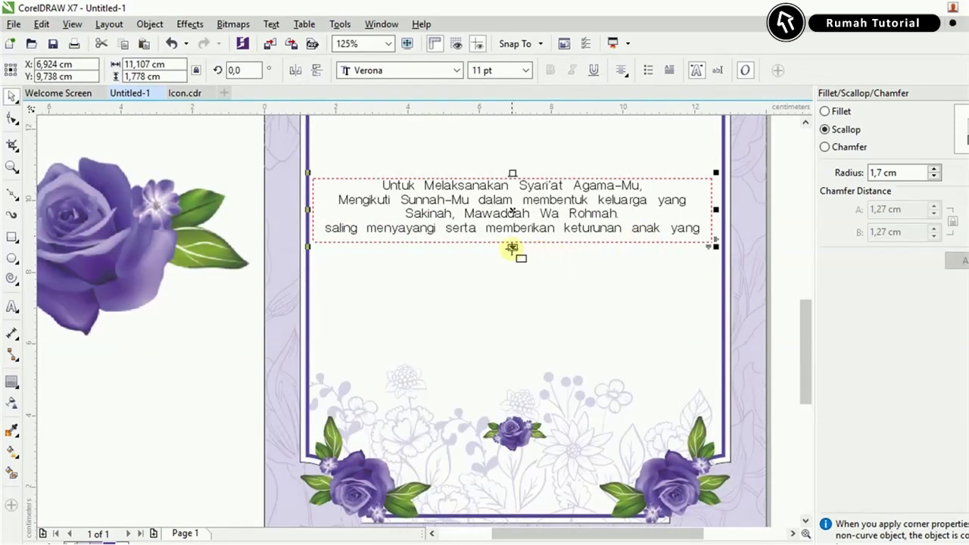
pyautogui.moveTo(513, 247); pyautogui.dragTo(522, 308)
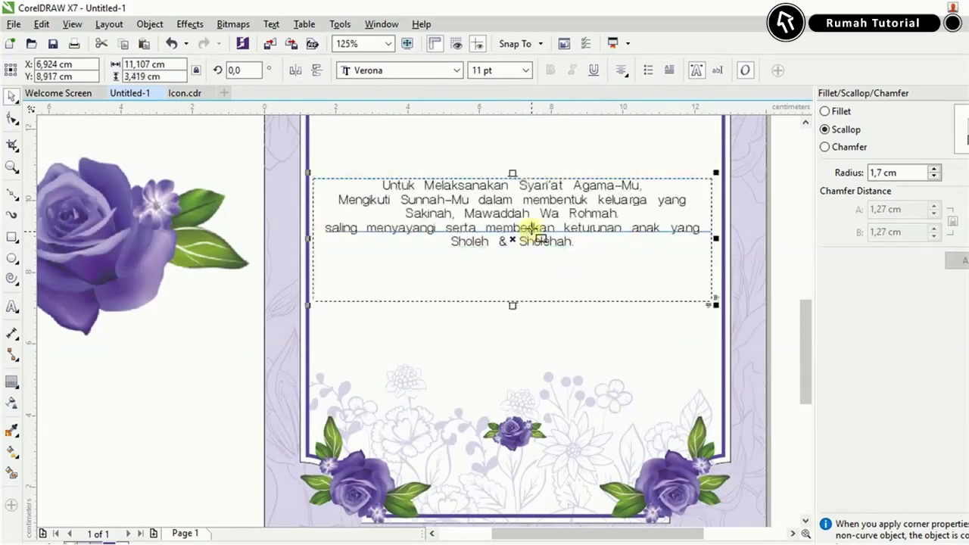
pyautogui.moveTo(533, 227); pyautogui.dragTo(534, 322)
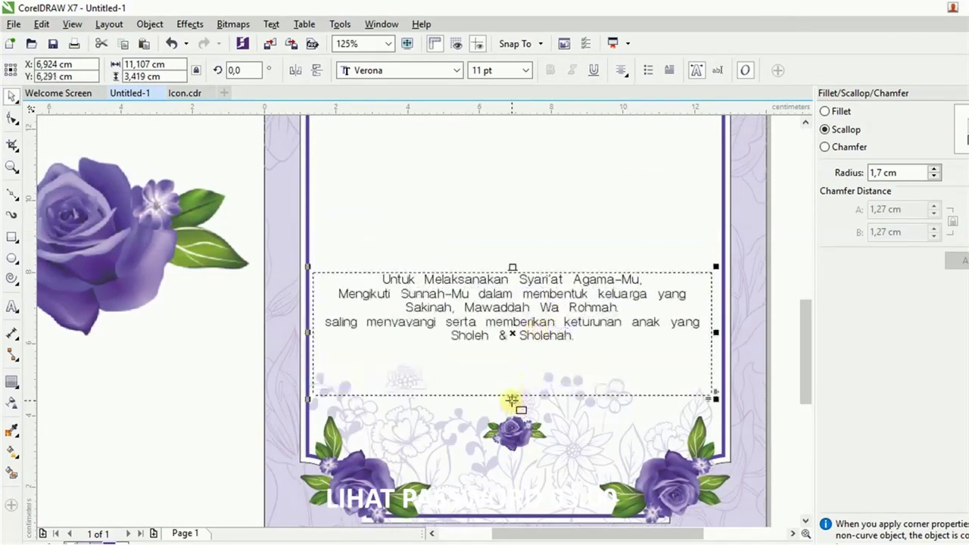
pyautogui.moveTo(512, 399); pyautogui.dragTo(515, 357)
# Copy the names and parents' lines from the notes and paste them as a text block beside the page.
pyautogui.scroll(-5, 511, 402)
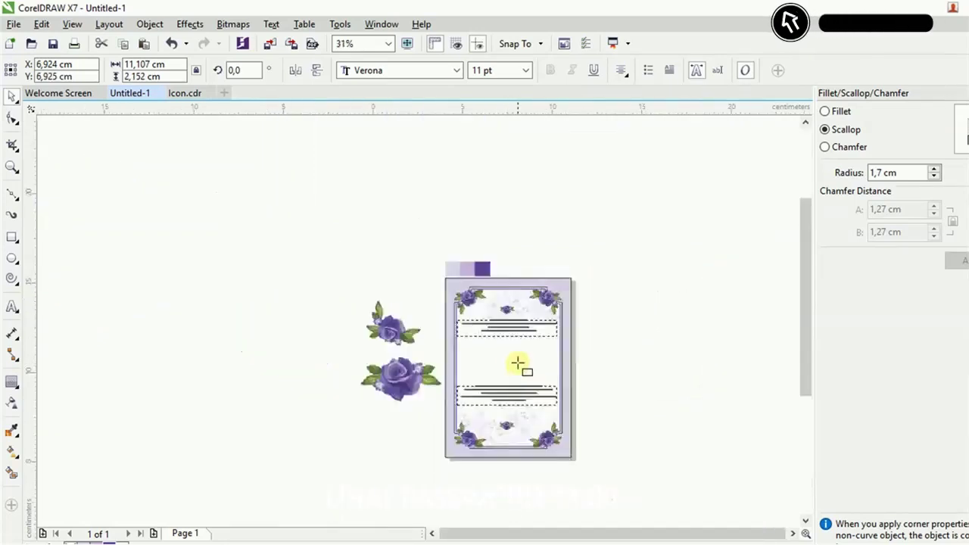
pyautogui.scroll(5, 517, 364)
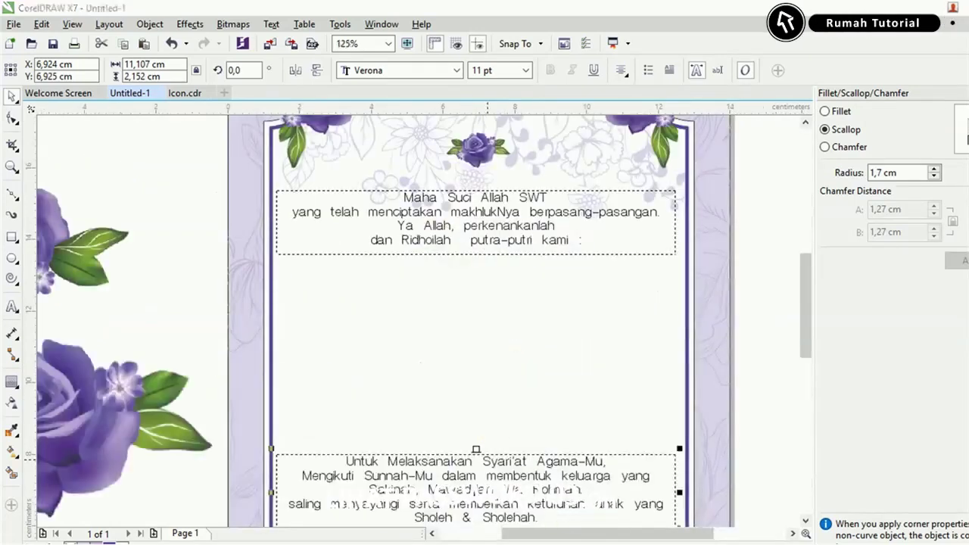
pyautogui.hotkey('alt', 'Tab')
pyautogui.moveTo(357, 371); pyautogui.dragTo(171, 290)
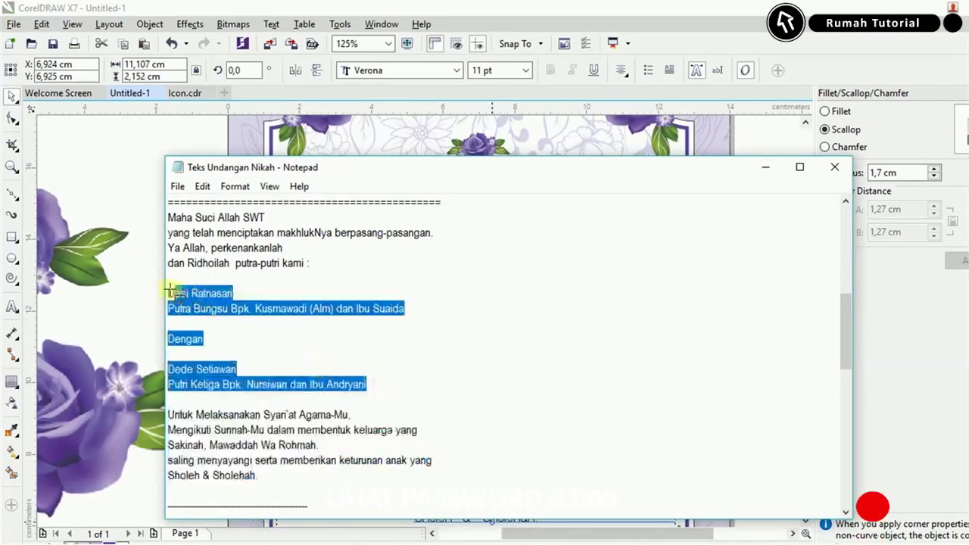
pyautogui.click(763, 167)
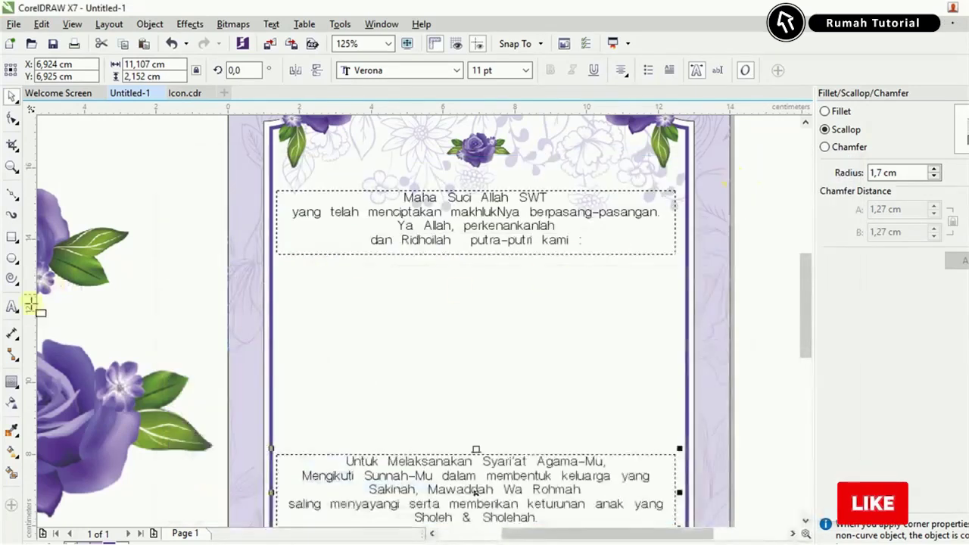
pyautogui.click(12, 306)
pyautogui.scroll(-2, 454, 322)
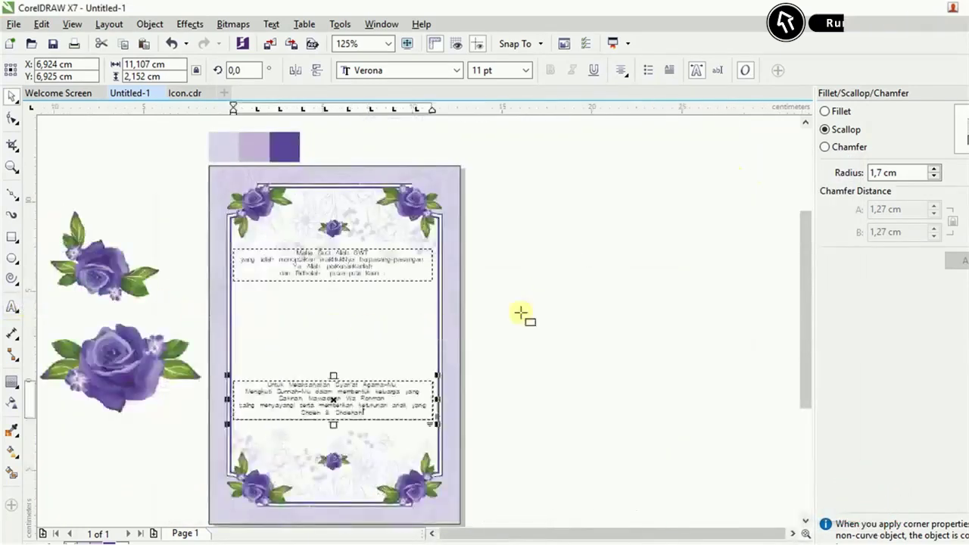
pyautogui.click(523, 312)
pyautogui.hotkey('ctrl', 'v')
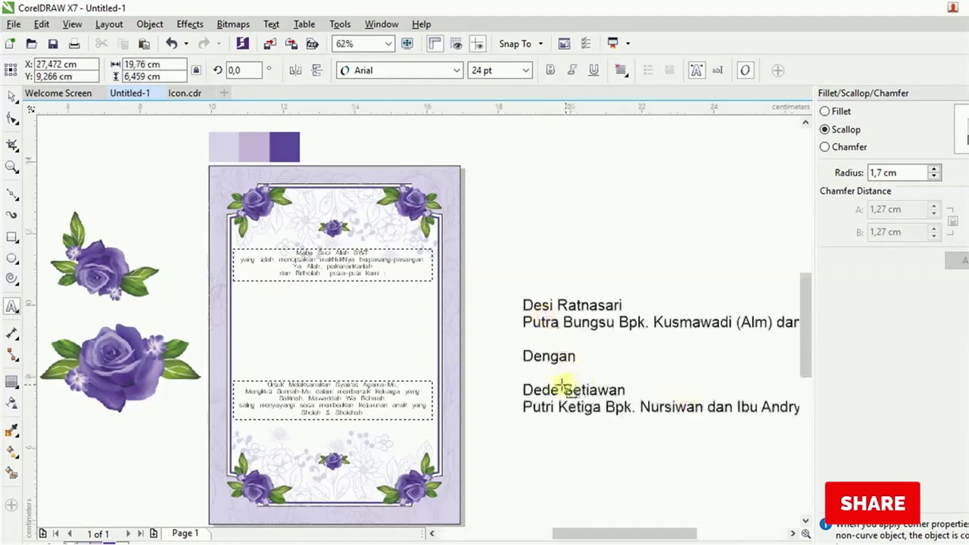
pyautogui.scroll(2, 558, 386)
pyautogui.scroll(-2, 372, 341)
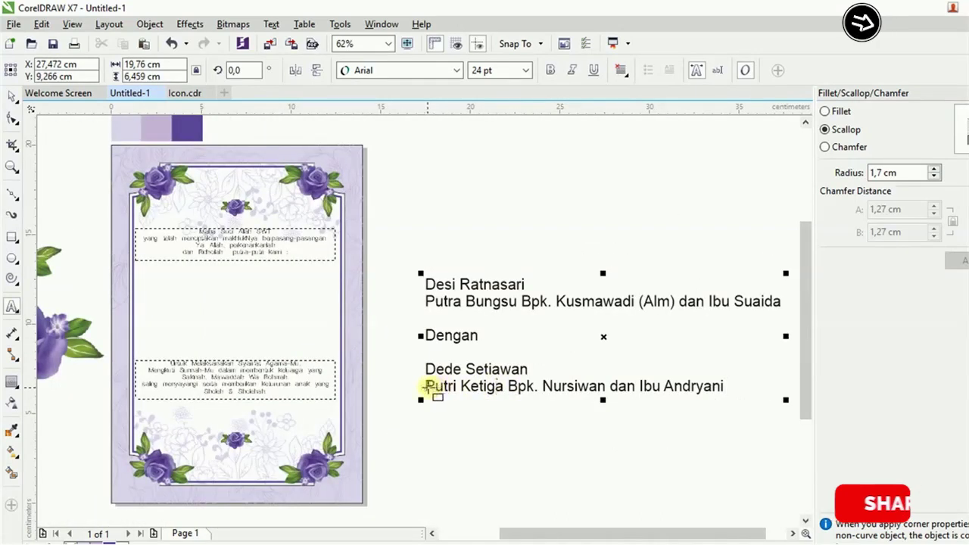
# Set both parents' lines to 12 pt.
pyautogui.moveTo(426, 388); pyautogui.dragTo(725, 387)
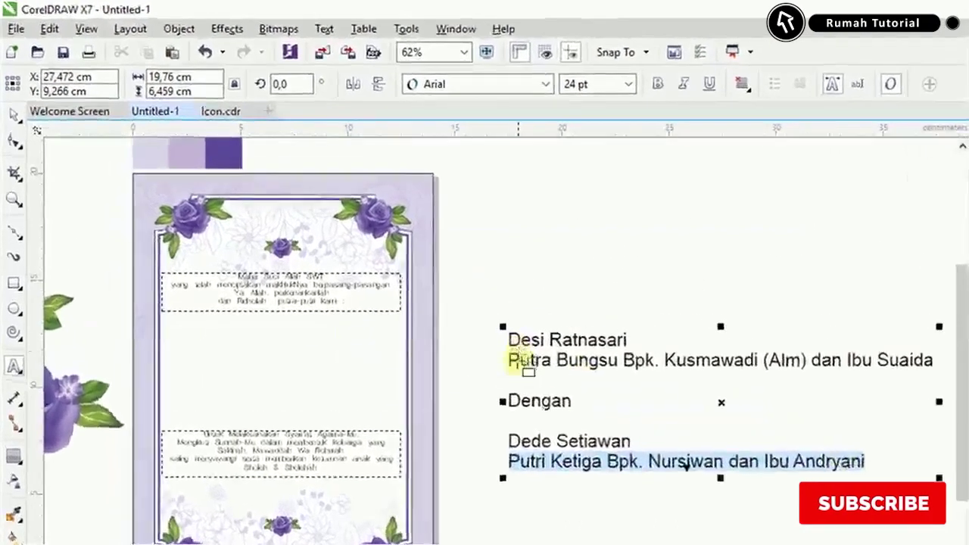
pyautogui.moveTo(458, 326); pyautogui.dragTo(698, 328)
pyautogui.moveTo(778, 365); pyautogui.dragTo(936, 365)
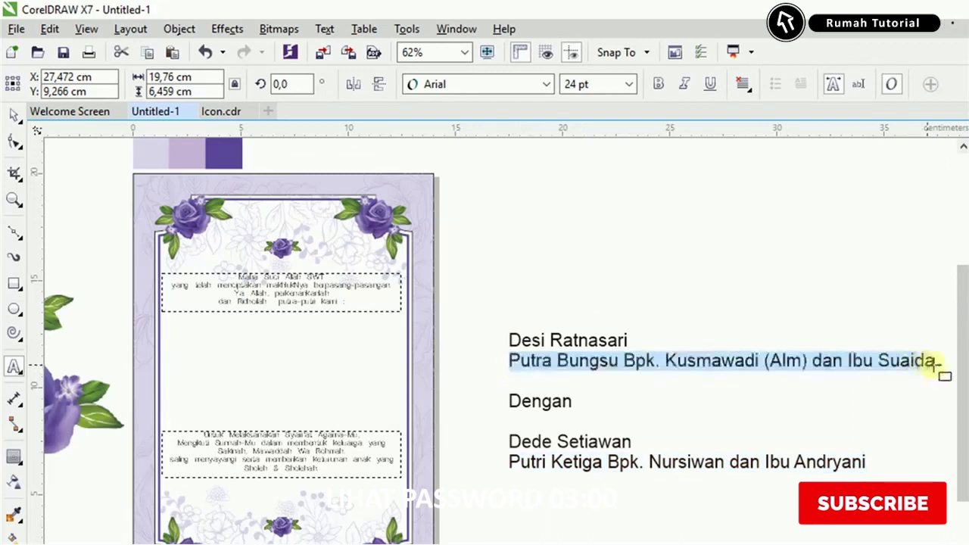
pyautogui.click(629, 84)
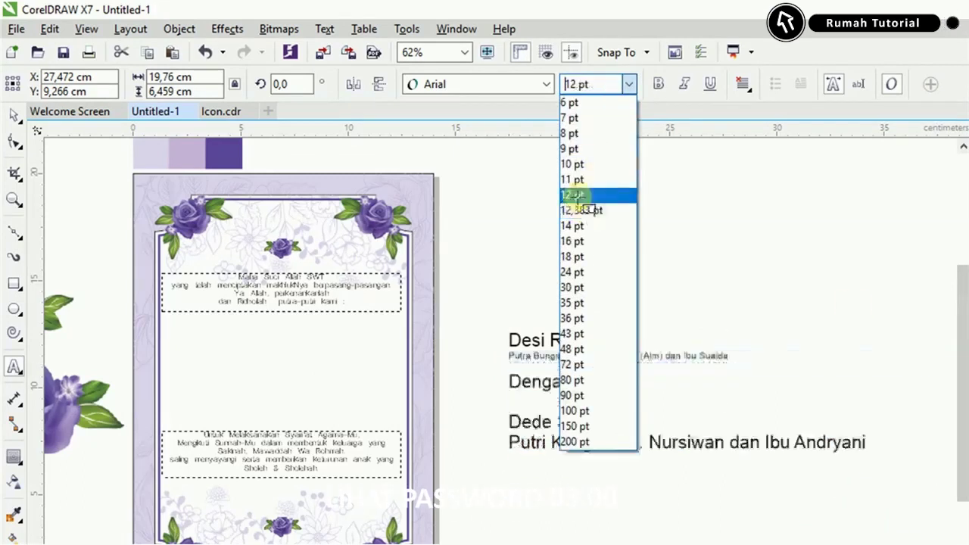
pyautogui.click(591, 193)
pyautogui.moveTo(505, 446); pyautogui.dragTo(889, 442)
pyautogui.click(631, 84)
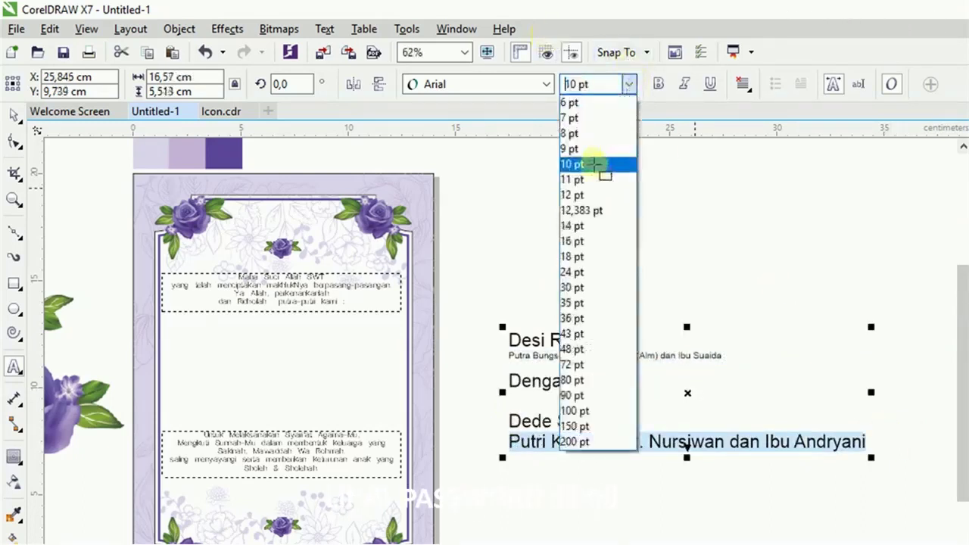
pyautogui.click(591, 193)
# Set the first name in Signatra DEMO at 43 pt.
pyautogui.scroll(2, 591, 405)
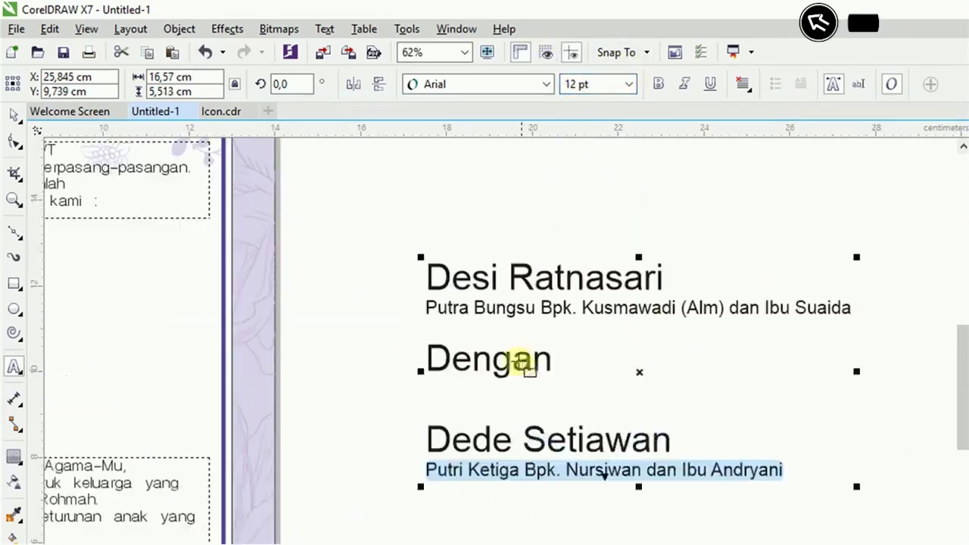
pyautogui.moveTo(459, 286); pyautogui.dragTo(694, 287)
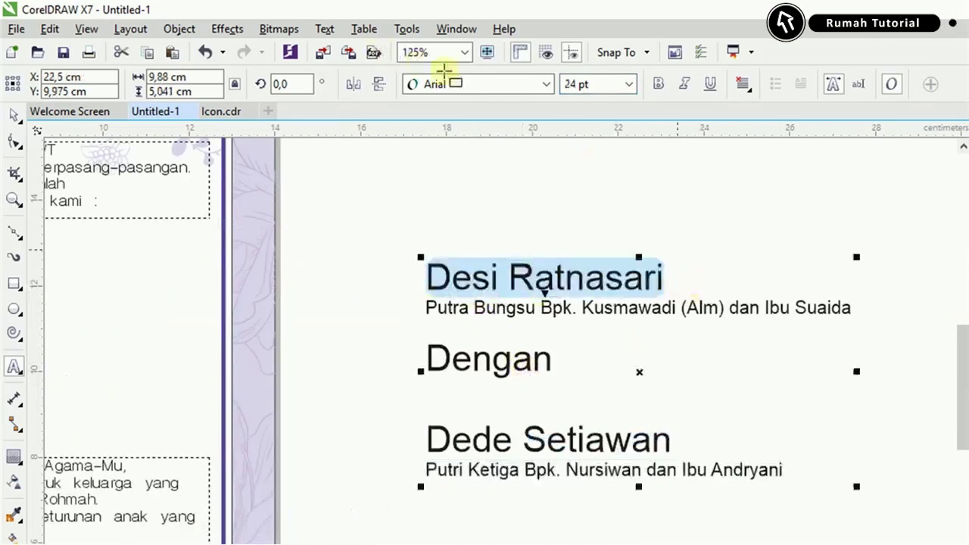
pyautogui.click(444, 83)
pyautogui.click(447, 170)
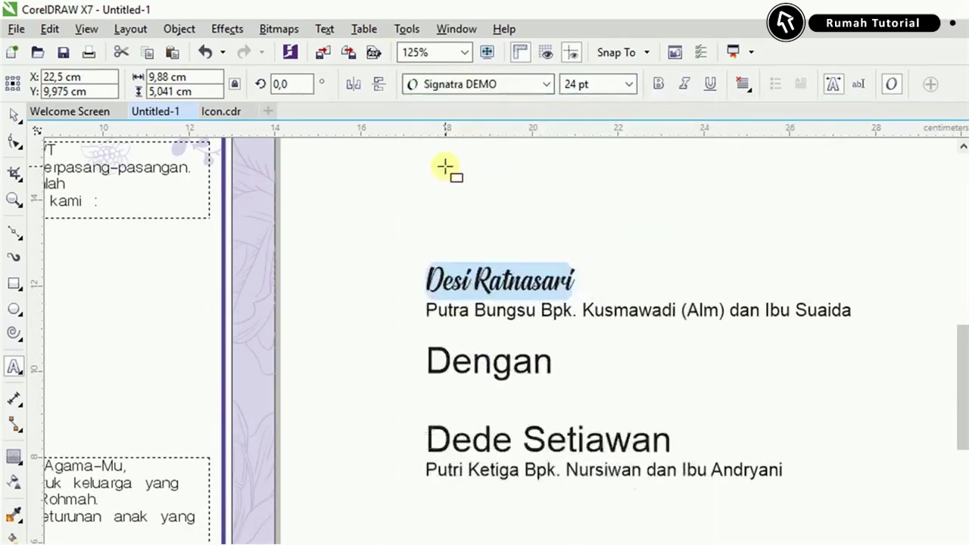
pyautogui.click(632, 83)
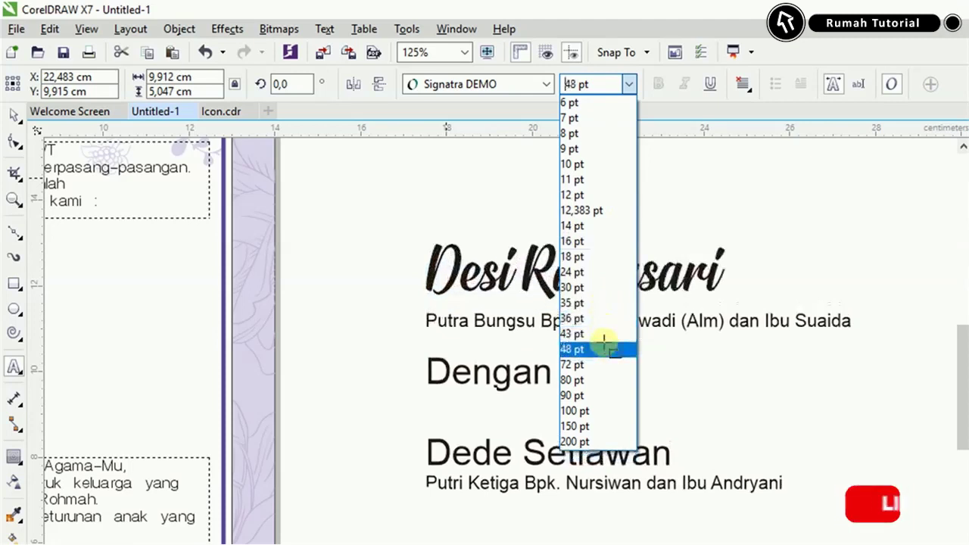
pyautogui.click(609, 335)
# Give the second name 43 pt Signatra DEMO as well.
pyautogui.click(513, 451)
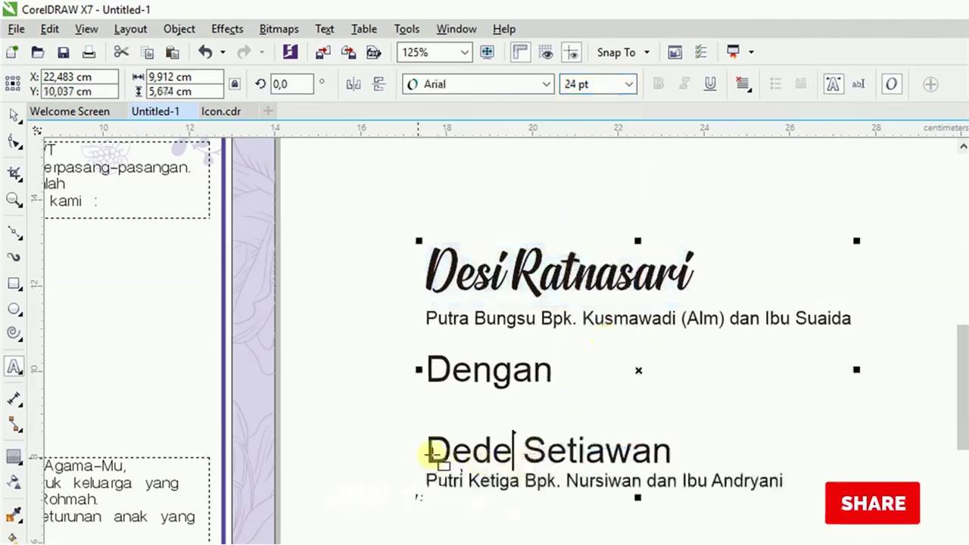
pyautogui.moveTo(427, 452); pyautogui.dragTo(671, 453)
pyautogui.click(627, 84)
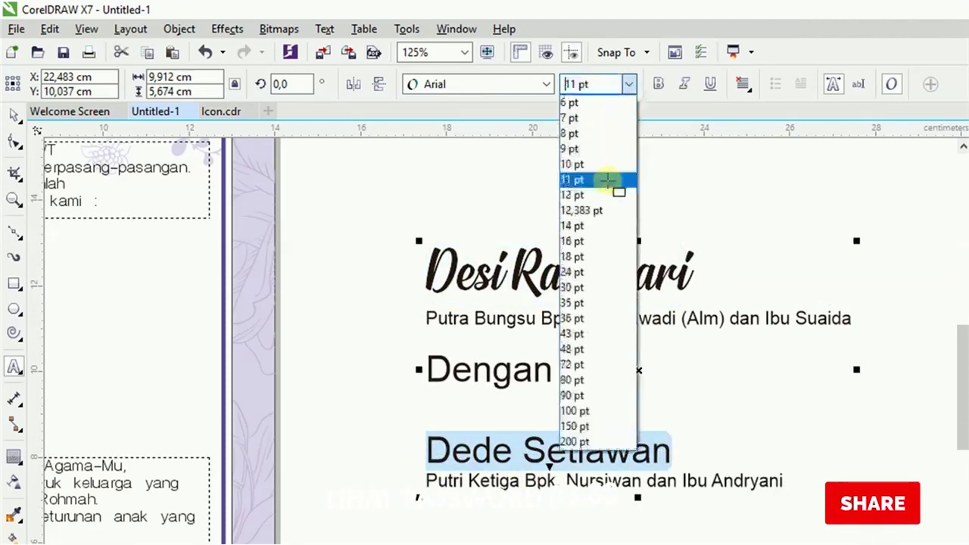
pyautogui.click(577, 334)
pyautogui.click(546, 84)
pyautogui.click(478, 125)
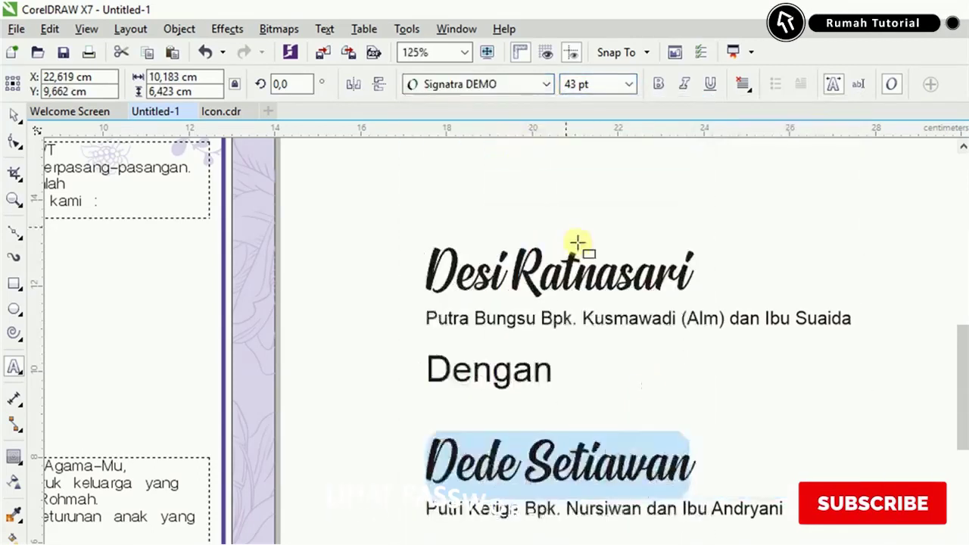
pyautogui.click(13, 114)
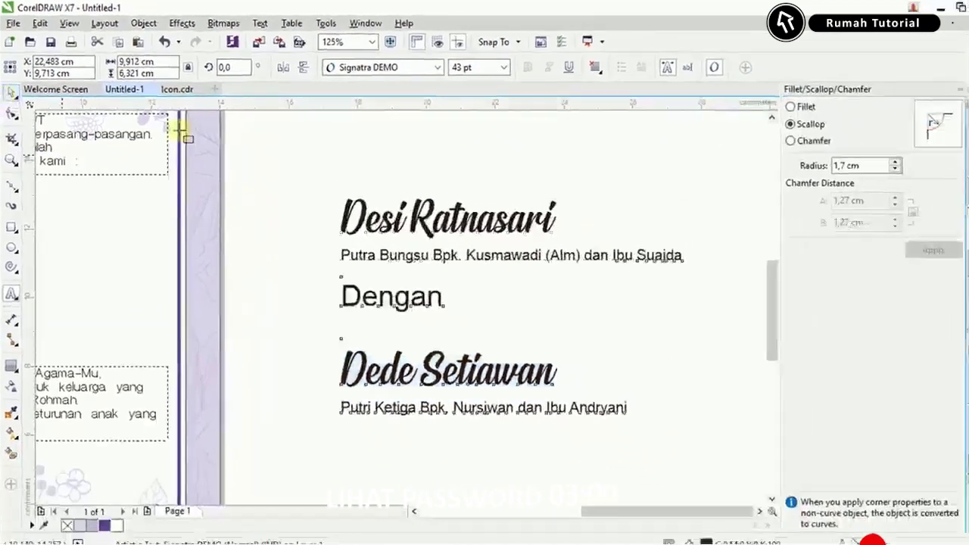
pyautogui.click(743, 84)
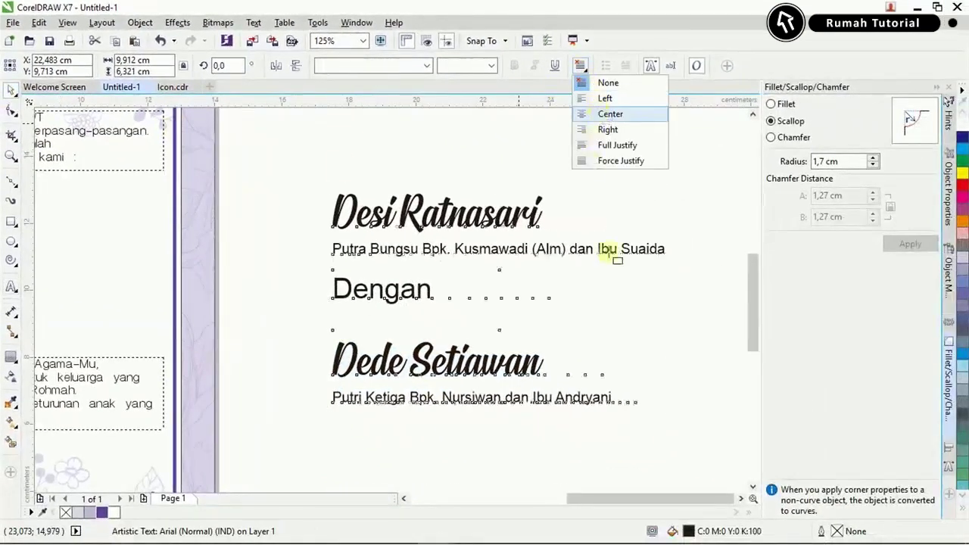
# Centre-align the names block and colour both names dark purple.
pyautogui.click(663, 339)
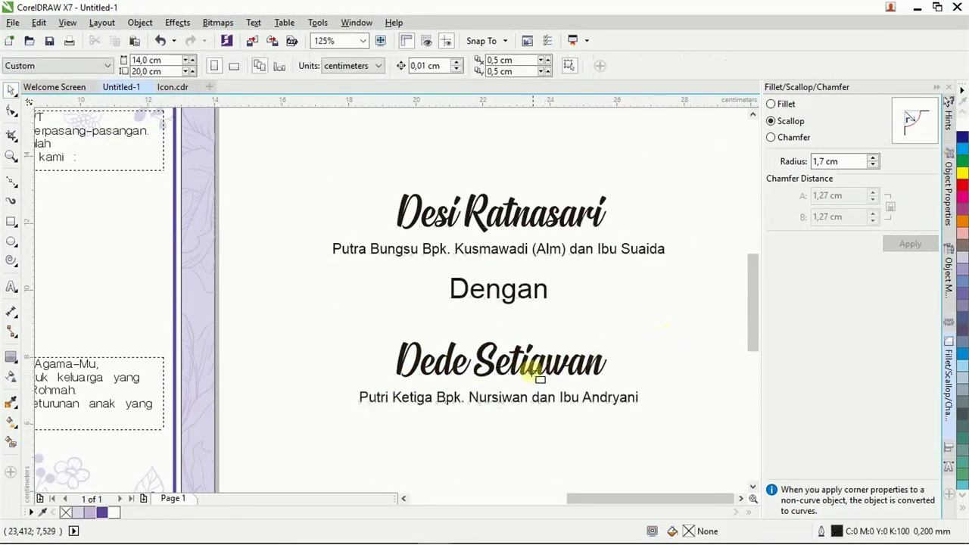
pyautogui.click(536, 244)
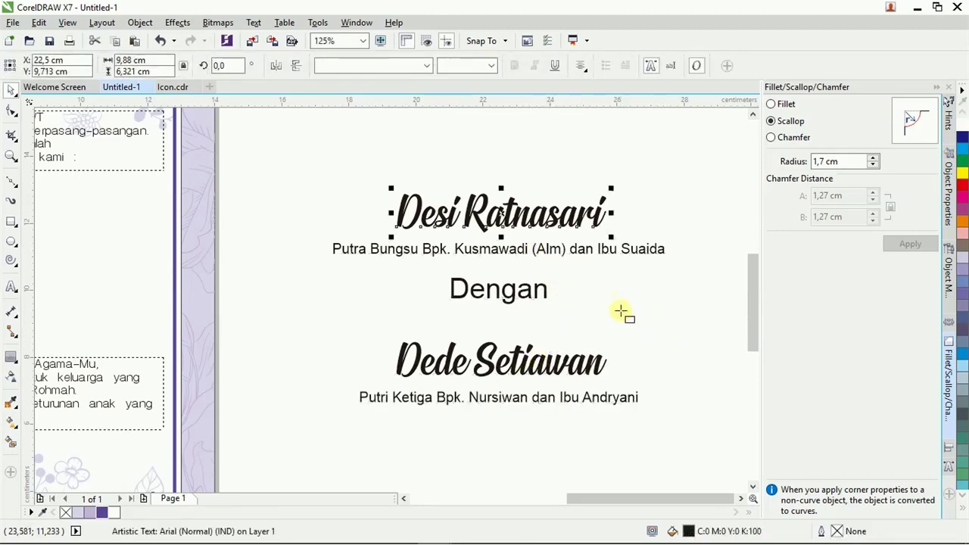
pyautogui.click(621, 312)
pyautogui.click(535, 212)
pyautogui.keyDown('shift'); pyautogui.click(526, 367); pyautogui.keyUp('shift')
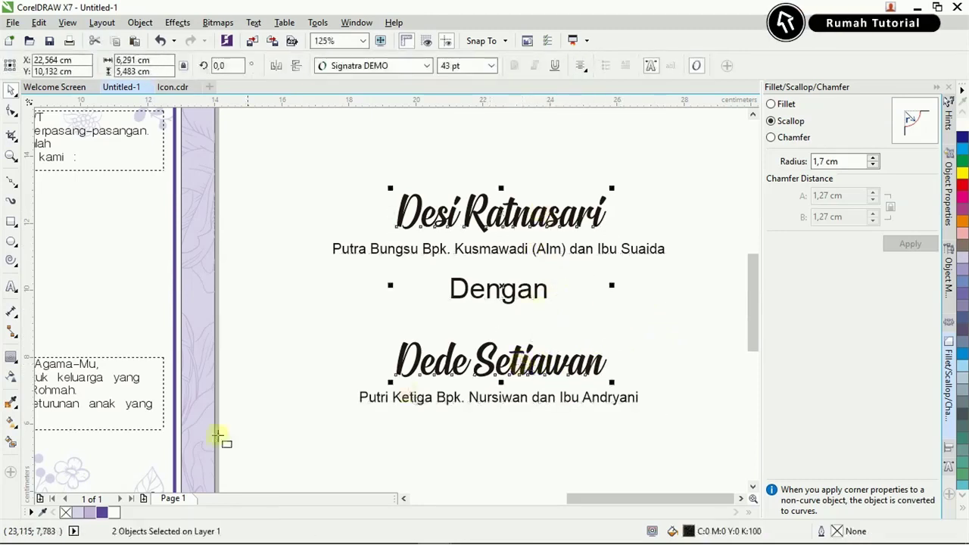
pyautogui.click(97, 513)
pyautogui.click(465, 406)
# Select both parents' lines and nudge the son's parents line slightly upward.
pyautogui.click(465, 398)
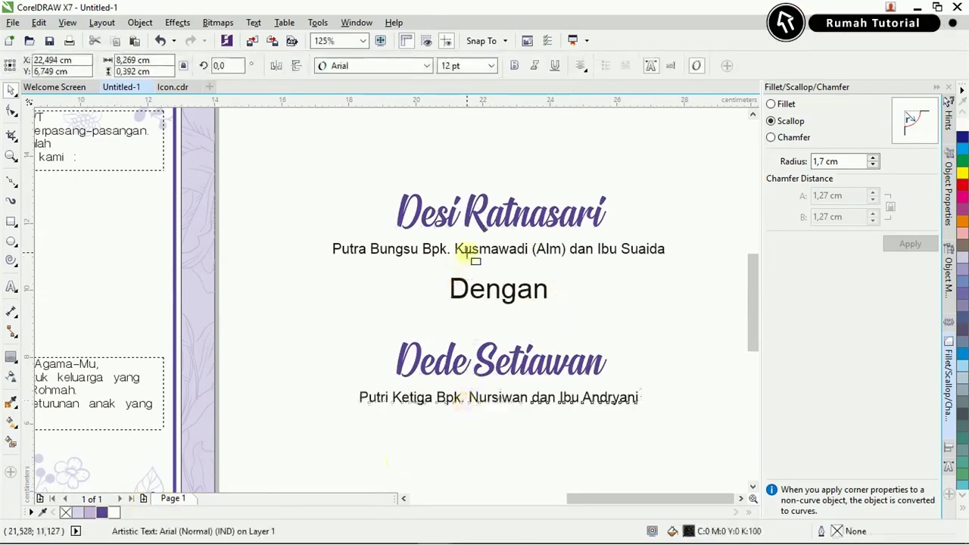
pyautogui.keyDown('shift'); pyautogui.click(468, 252); pyautogui.keyUp('shift')
pyautogui.scroll(5, 469, 253)
pyautogui.scroll(-2, 474, 253)
pyautogui.moveTo(477, 253); pyautogui.dragTo(477, 203)
pyautogui.scroll(-2, 455, 228)
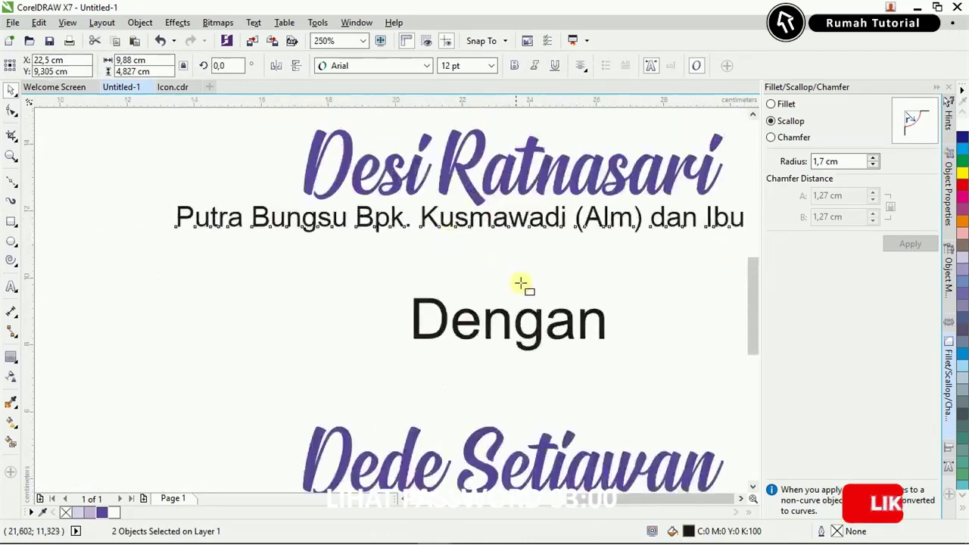
pyautogui.scroll(-2, 531, 292)
pyautogui.click(487, 303)
pyautogui.scroll(2, 491, 281)
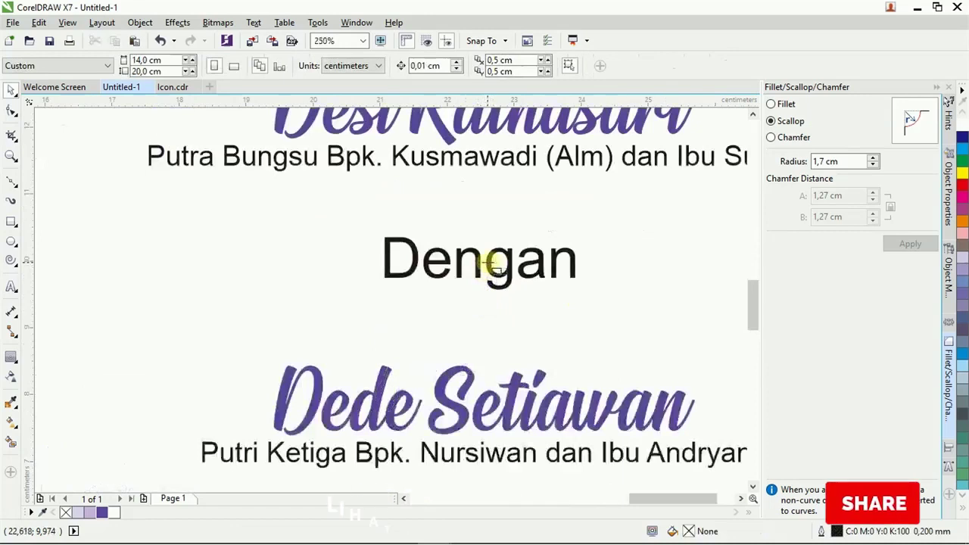
# Set the word 'Dengan' to 12 pt and select the name texts beside the card.
pyautogui.click(489, 263)
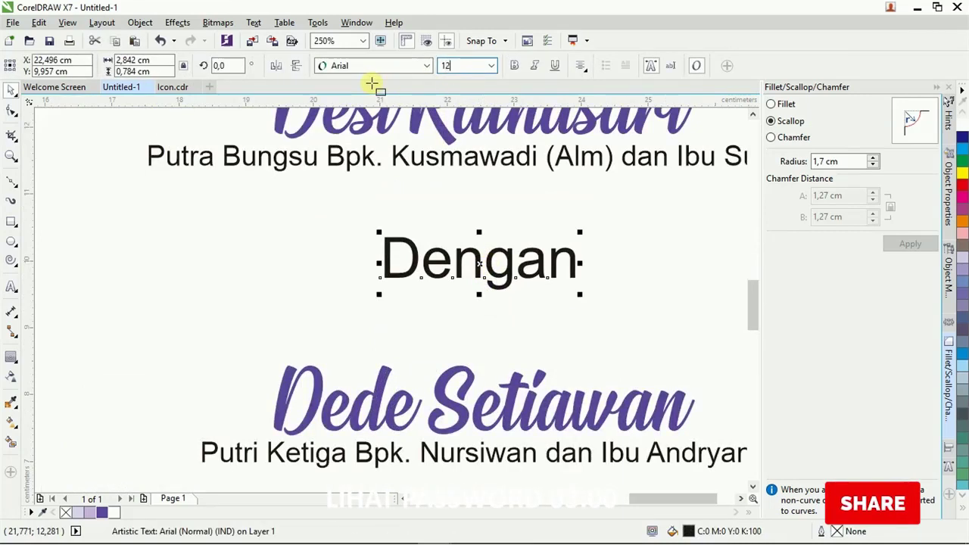
pyautogui.press('Return')
pyautogui.scroll(-2, 493, 287)
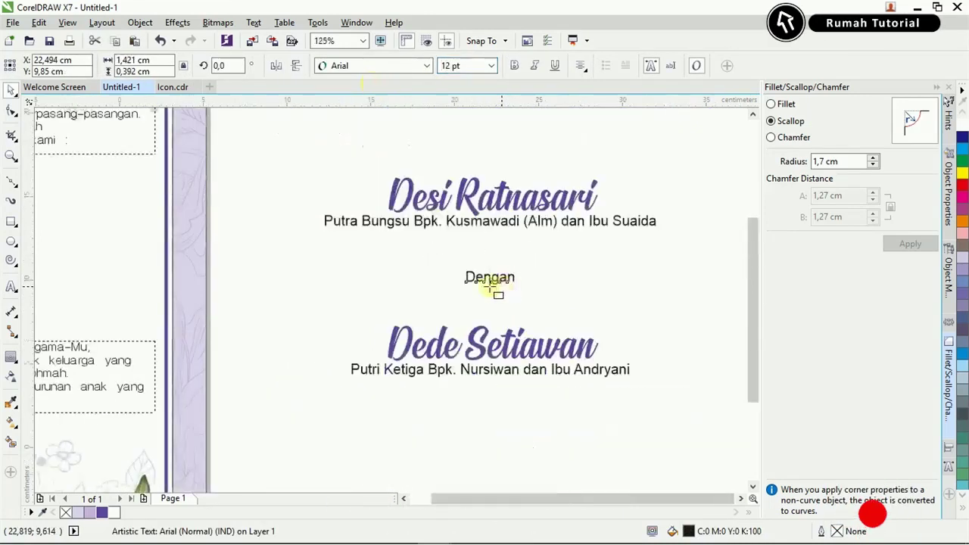
pyautogui.scroll(-2, 490, 286)
pyautogui.moveTo(395, 207); pyautogui.dragTo(649, 360)
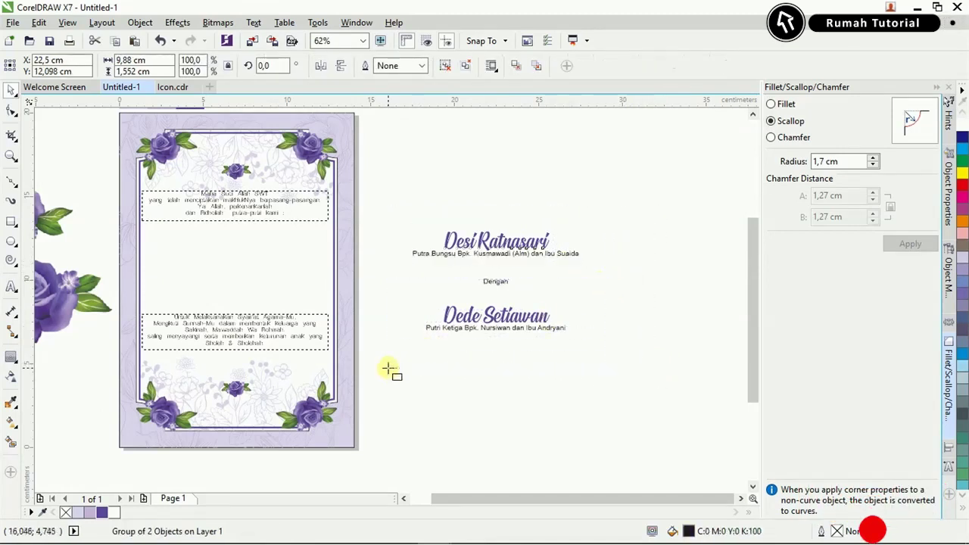
pyautogui.moveTo(389, 372); pyautogui.dragTo(588, 282)
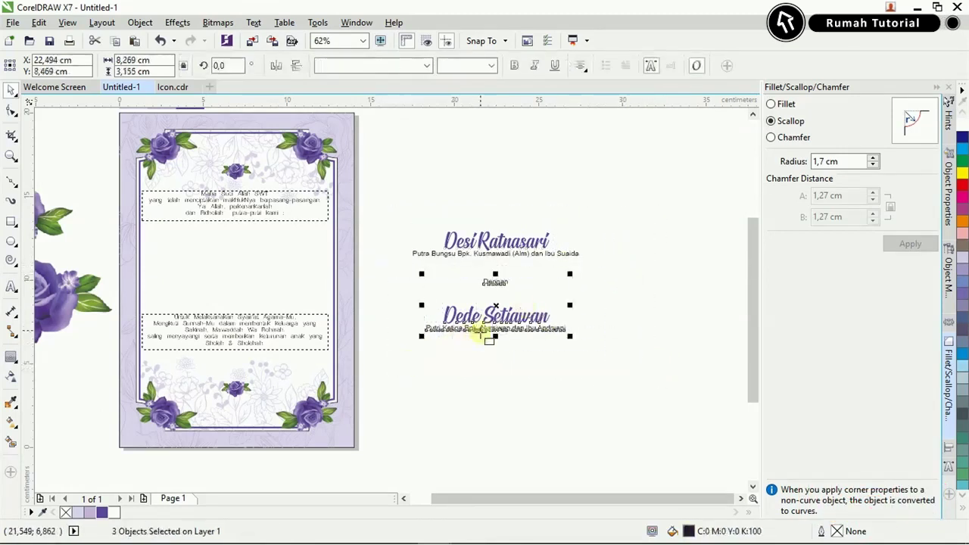
pyautogui.keyDown('shift'); pyautogui.click(504, 255); pyautogui.keyUp('shift')
pyautogui.hotkey('ctrl', 'g')
pyautogui.keyDown('shift'); pyautogui.click(289, 280); pyautogui.keyUp('shift')
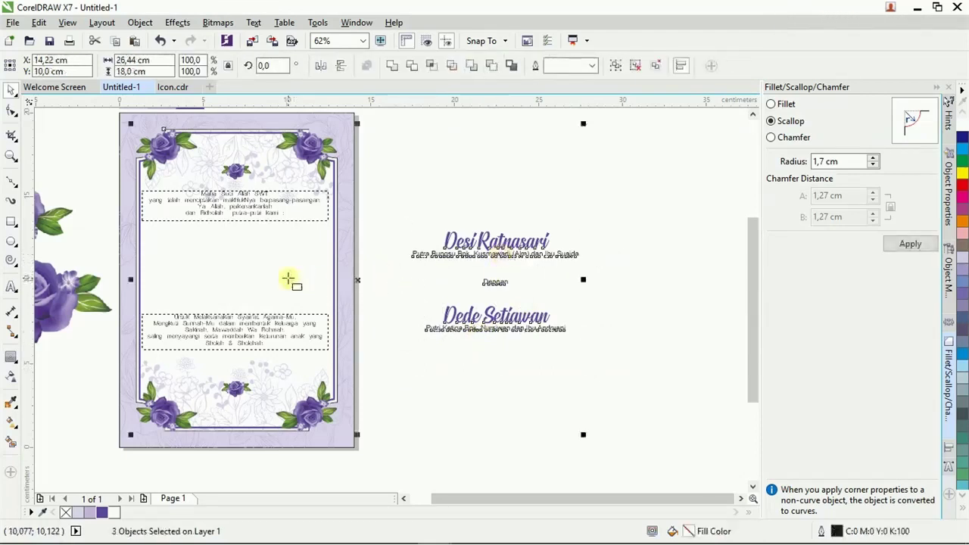
pyautogui.press('c')
pyautogui.press('Escape')
pyautogui.scroll(4, 255, 347)
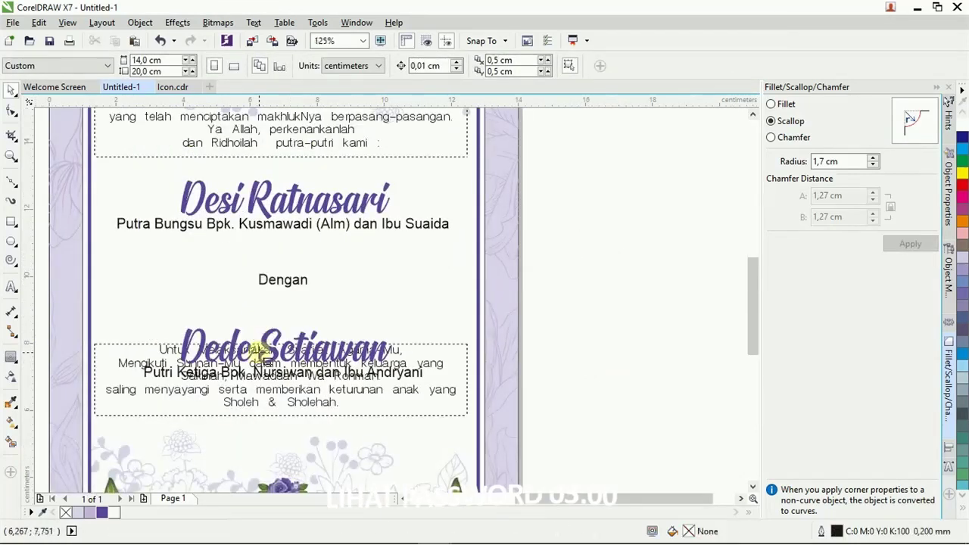
pyautogui.click(274, 342)
pyautogui.moveTo(274, 300); pyautogui.dragTo(271, 267)
pyautogui.scroll(-2, 368, 346)
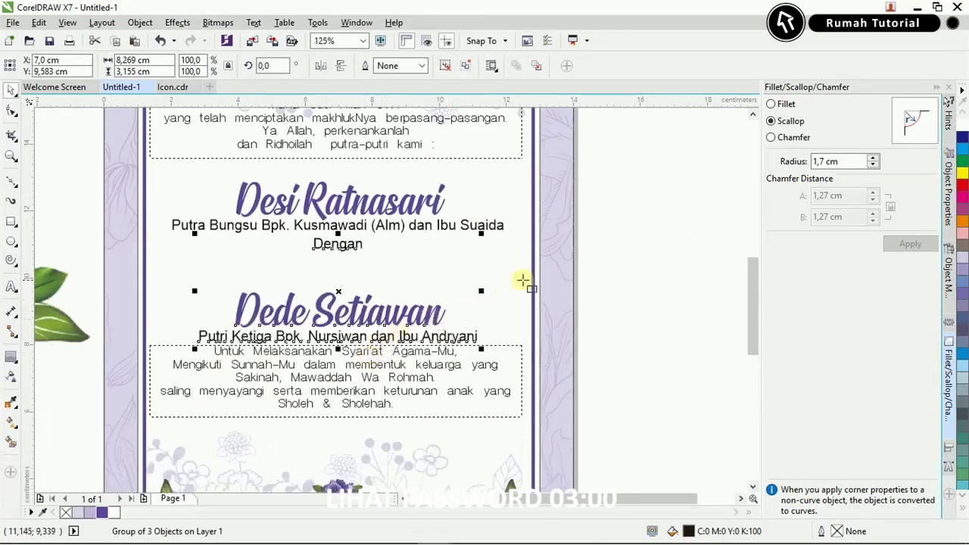
pyautogui.click(292, 213)
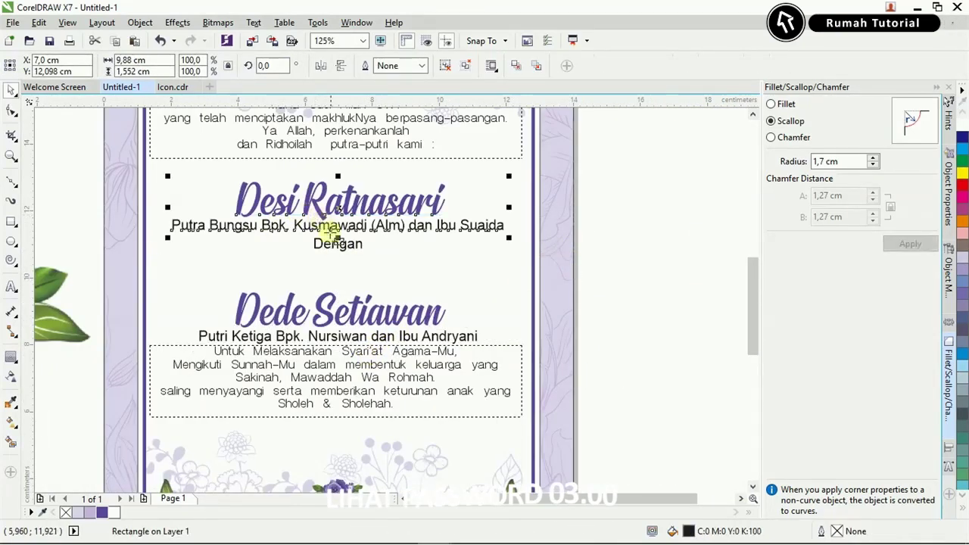
pyautogui.scroll(2, 338, 247)
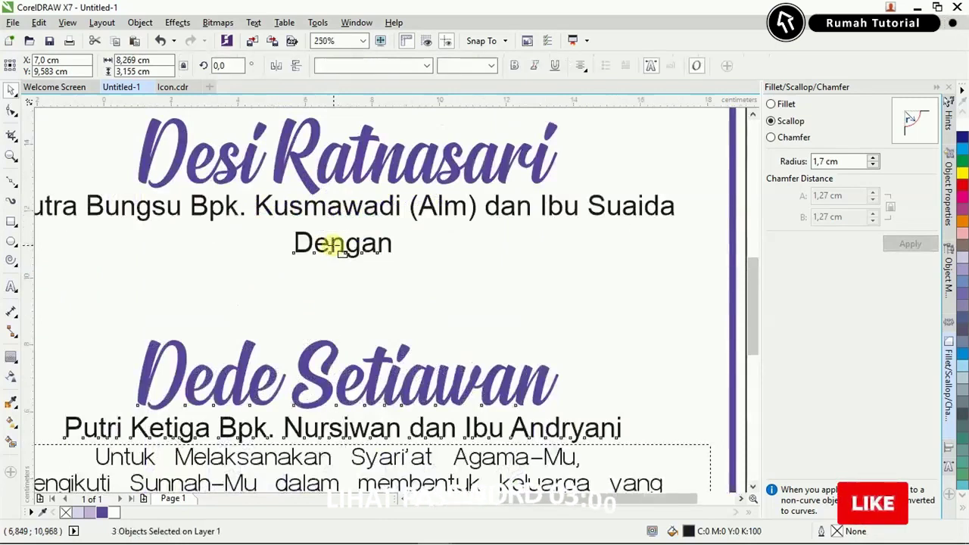
pyautogui.scroll(-2, 339, 247)
pyautogui.press('Escape')
pyautogui.scroll(2, 353, 242)
pyautogui.click(324, 364)
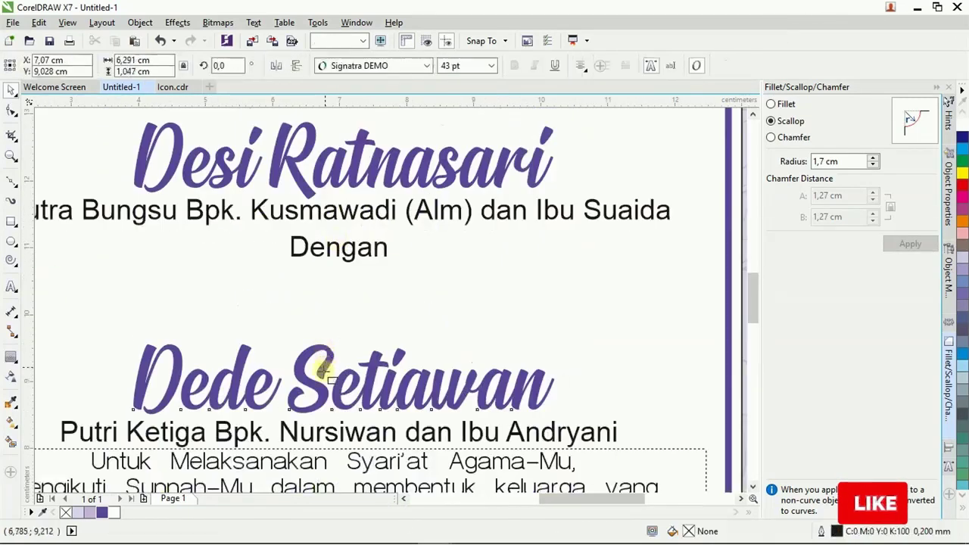
pyautogui.moveTo(325, 364); pyautogui.dragTo(329, 335)
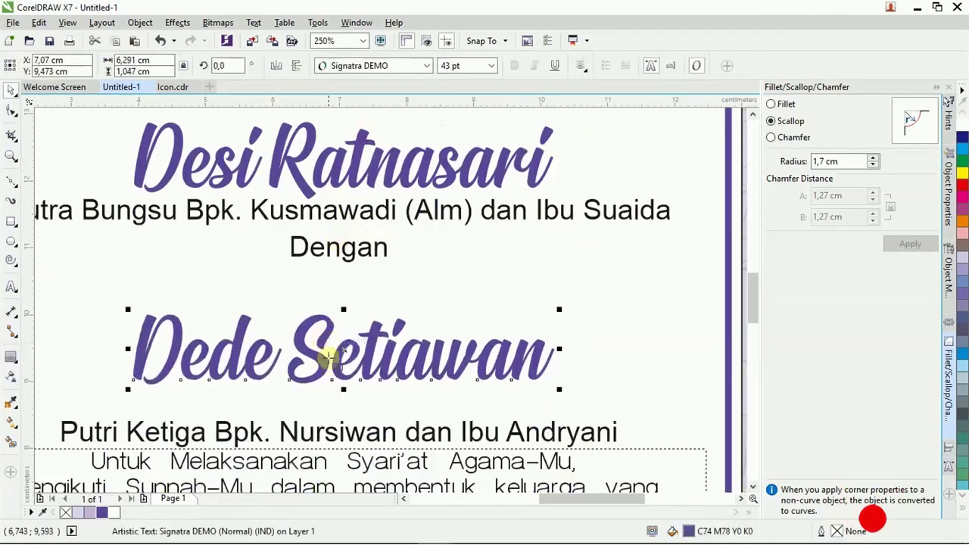
pyautogui.hotkey('ctrl', 'z')
pyautogui.keyDown('shift'); pyautogui.click(320, 432); pyautogui.keyUp('shift')
pyautogui.hotkey('ctrl', 'g')
pyautogui.moveTo(322, 398); pyautogui.dragTo(323, 364)
# Change 'Dengan' from Arial to the Gisha font and nudge it slightly lower.
pyautogui.click(342, 255)
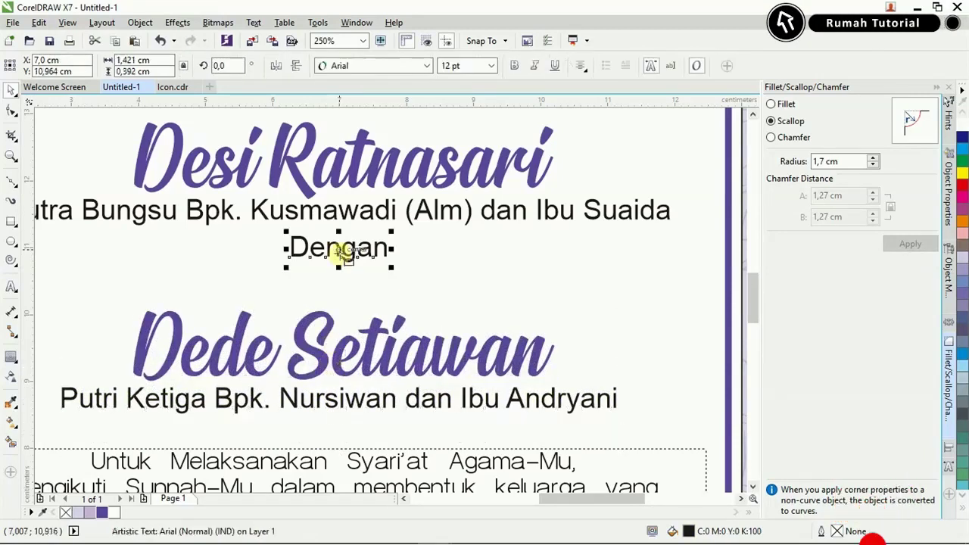
pyautogui.doubleClick(341, 271)
pyautogui.click(334, 66)
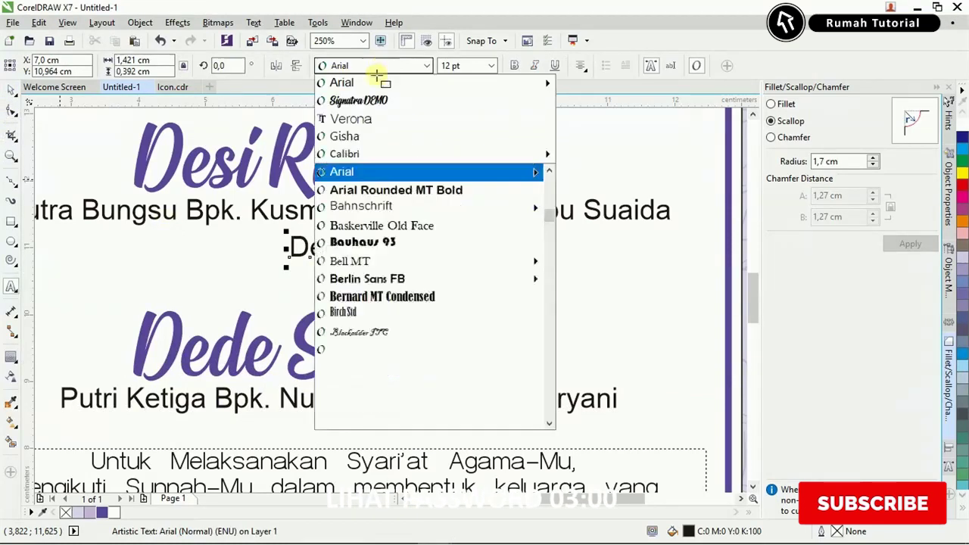
pyautogui.click(345, 134)
pyautogui.scroll(2, 341, 254)
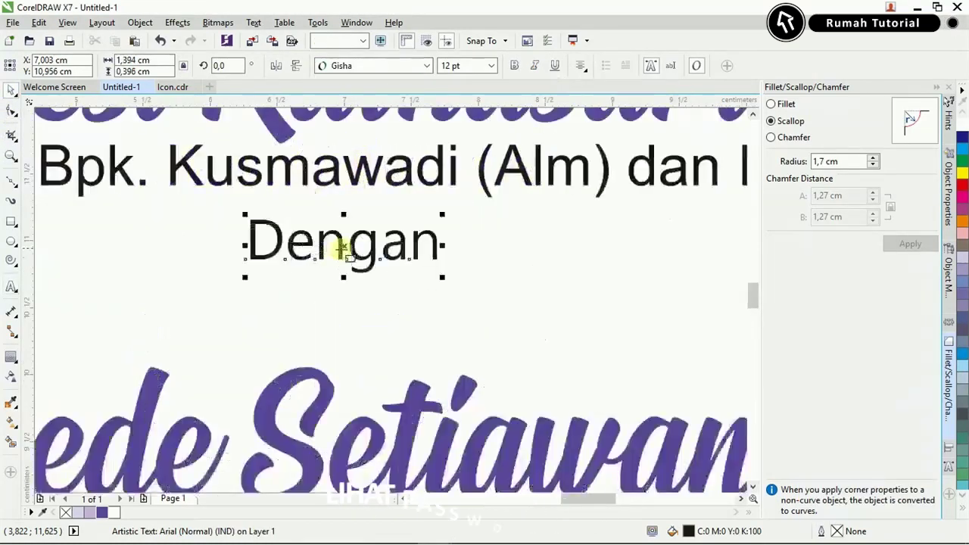
pyautogui.moveTo(343, 244); pyautogui.dragTo(342, 271)
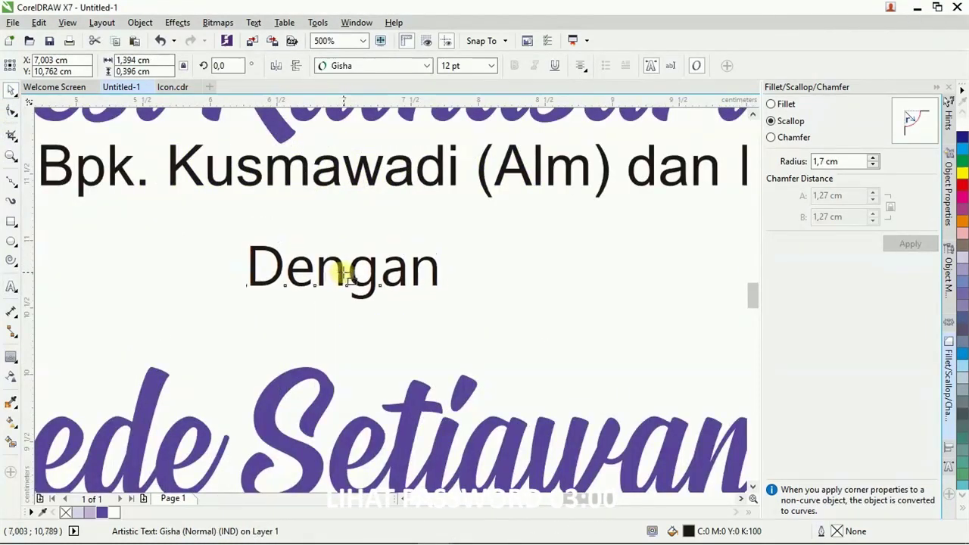
pyautogui.click(12, 183)
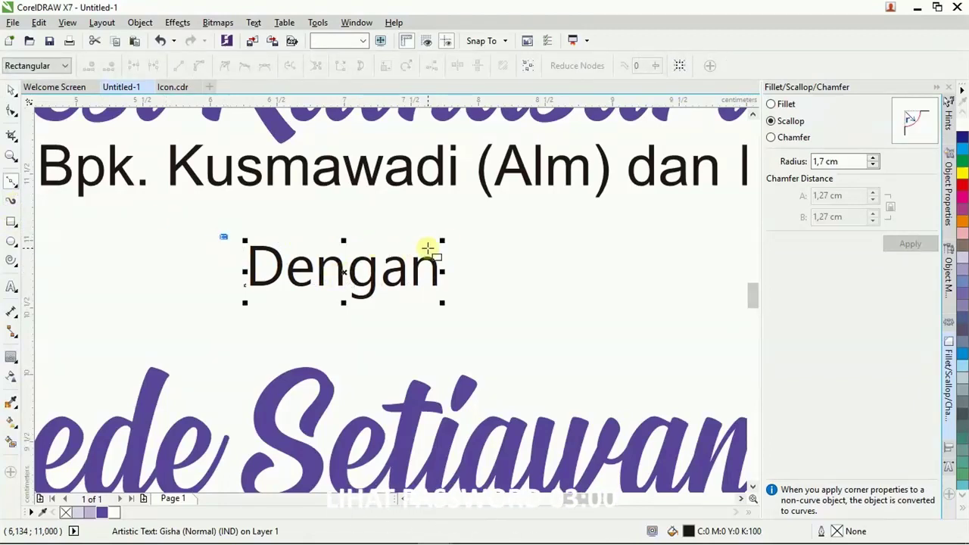
# Draw a horizontal line above Dengan and place a copy of it below.
pyautogui.click(461, 237)
pyautogui.click(11, 91)
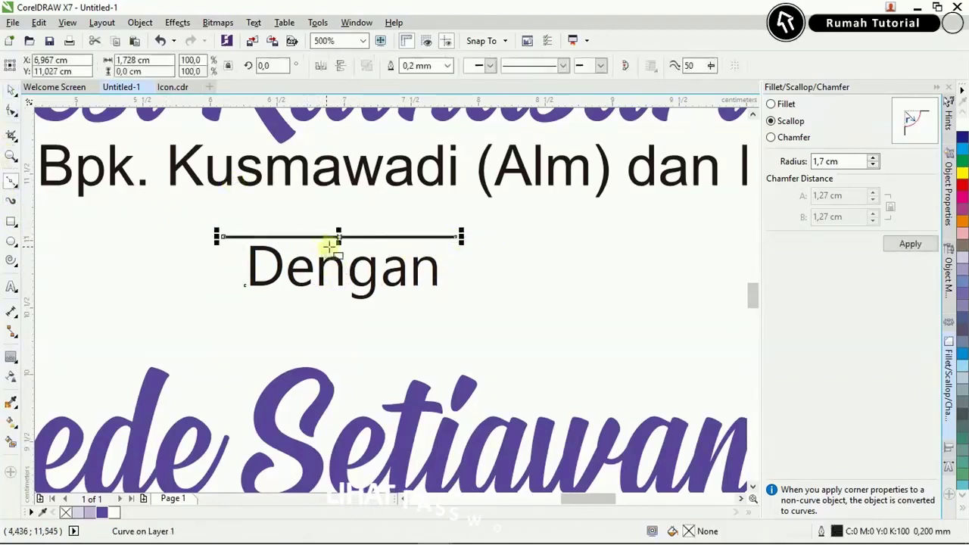
pyautogui.moveTo(327, 301); pyautogui.dragTo(326, 303)
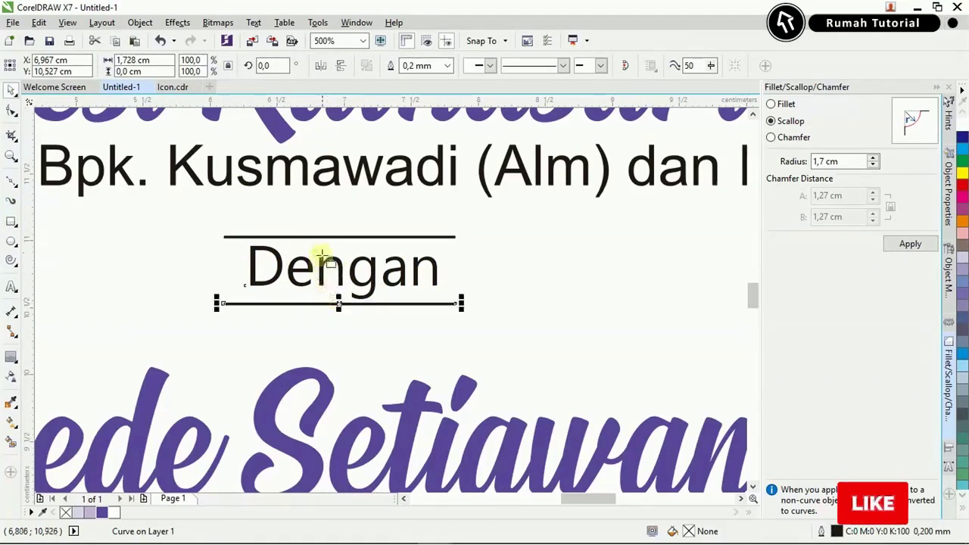
pyautogui.keyDown('shift'); pyautogui.click(324, 238); pyautogui.keyUp('shift')
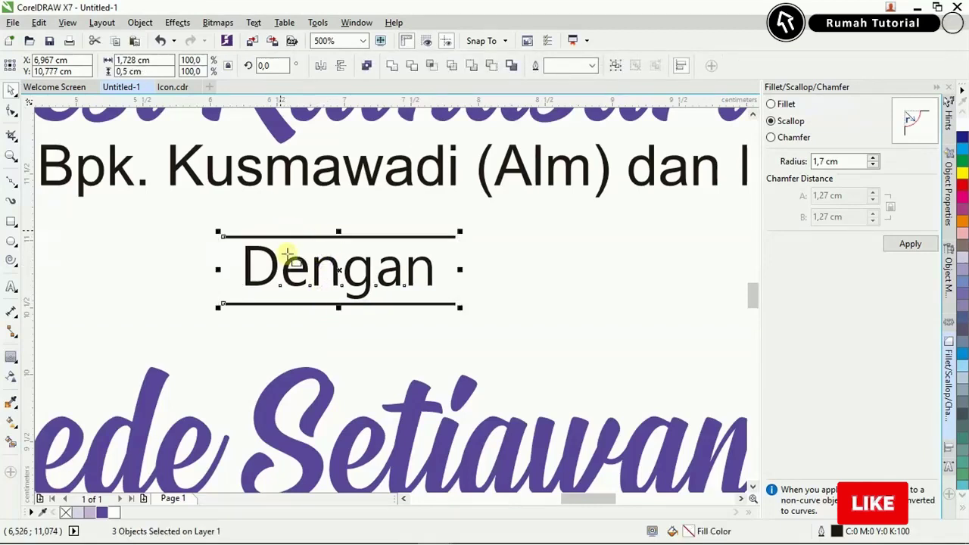
pyautogui.click(335, 316)
pyautogui.click(334, 303)
pyautogui.keyDown('shift'); pyautogui.click(342, 238); pyautogui.keyUp('shift')
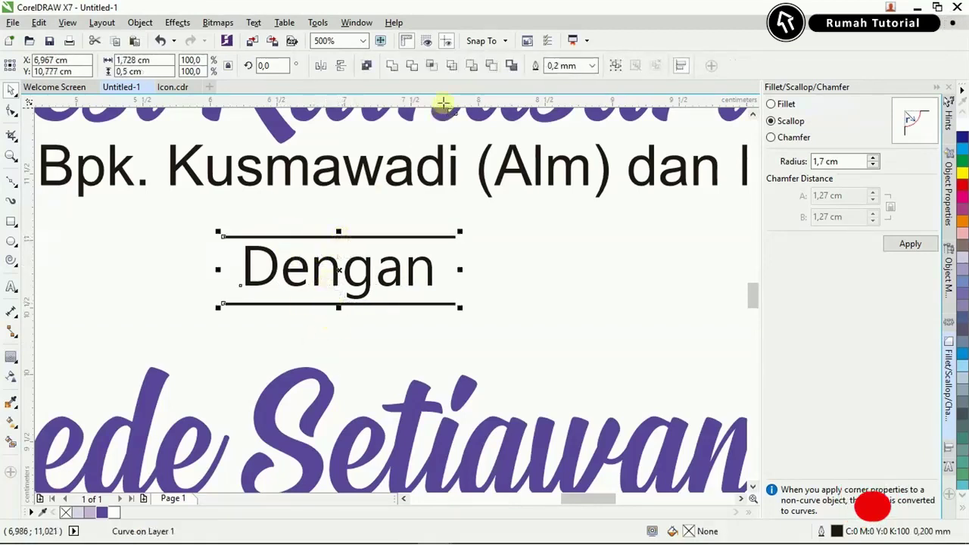
# Give both lines a 0.5 mm dotted outline.
pyautogui.click(589, 67)
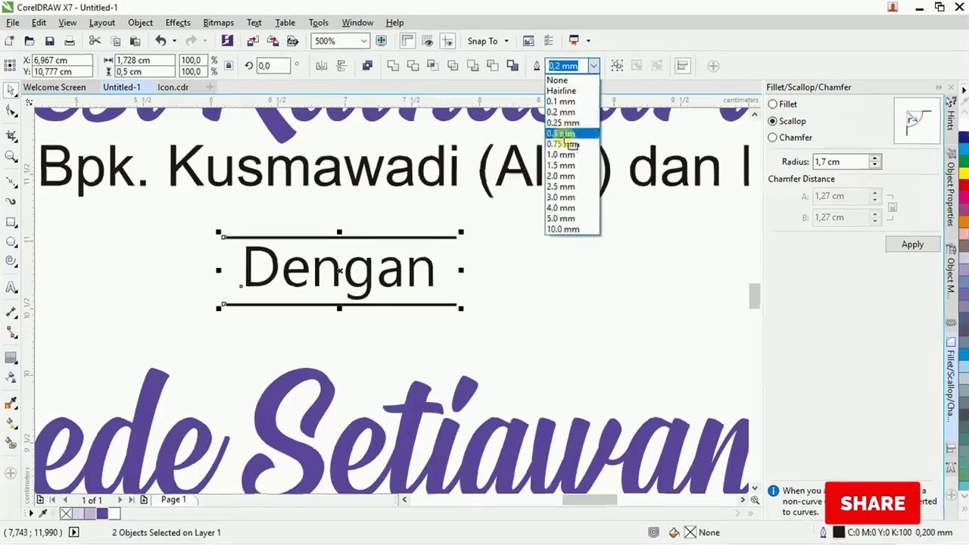
pyautogui.click(568, 138)
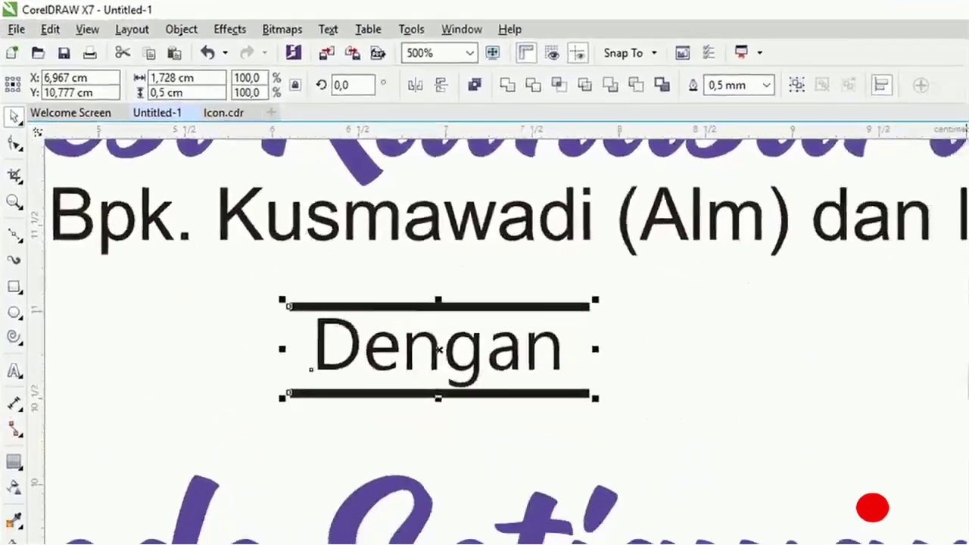
pyautogui.press('F12')
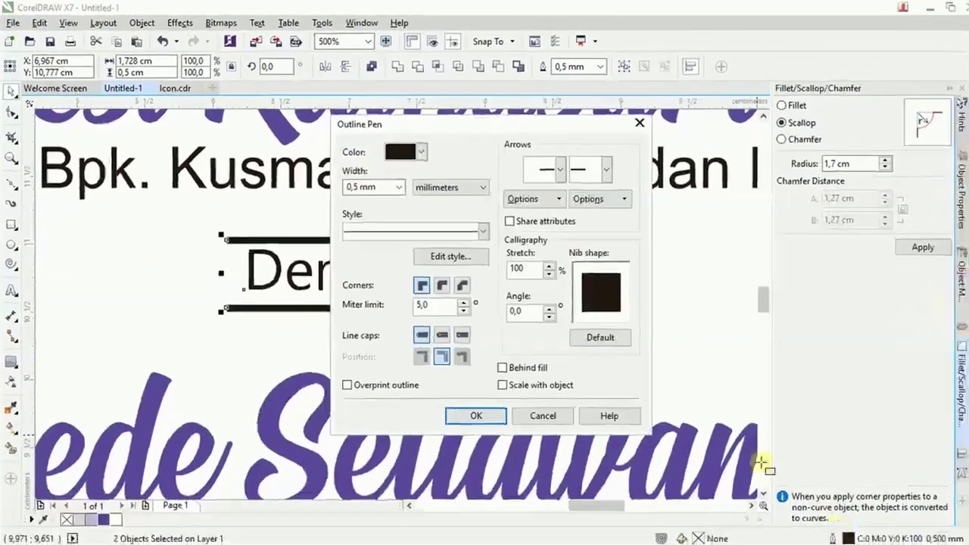
pyautogui.click(433, 219)
pyautogui.click(425, 301)
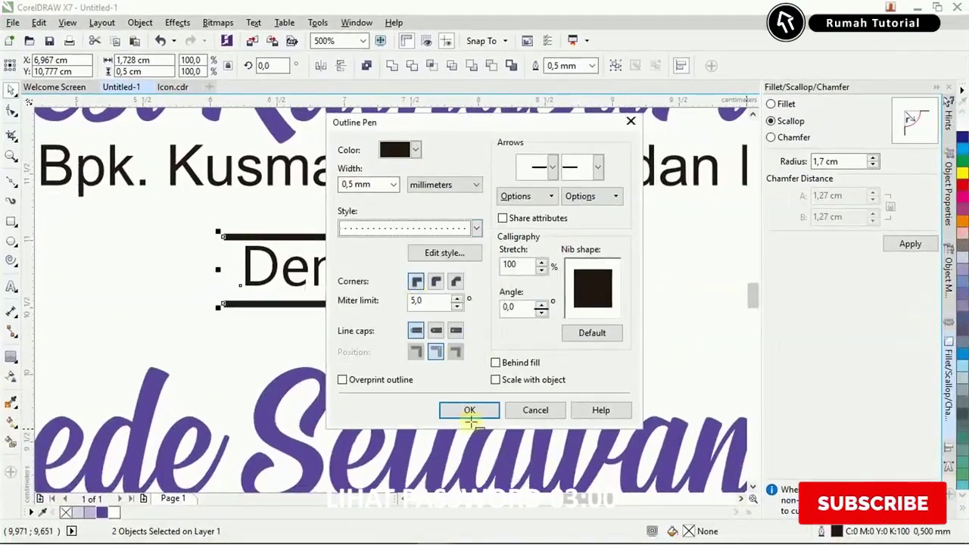
pyautogui.click(470, 409)
pyautogui.scroll(-3, 378, 345)
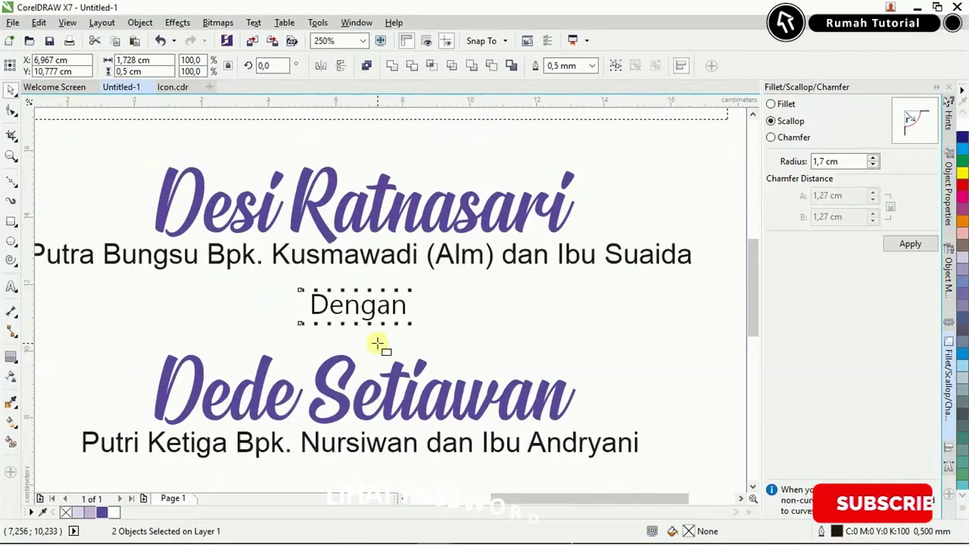
pyautogui.scroll(-2, 378, 341)
pyautogui.click(323, 176)
pyautogui.click(370, 137)
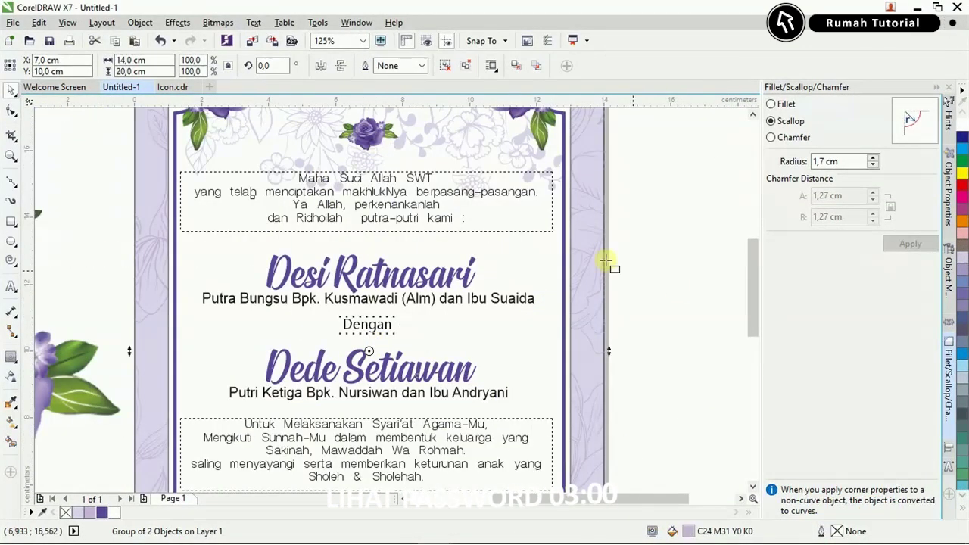
# Copy a small rose onto Dengan, resize it, and set it against the dotted lines.
pyautogui.keyDown('ctrl'); pyautogui.click(369, 134); pyautogui.keyUp('ctrl')
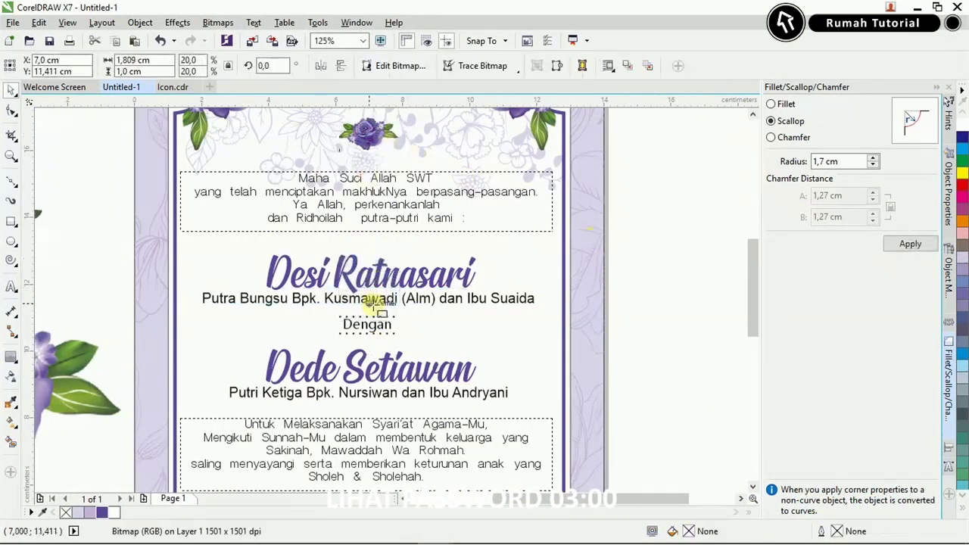
pyautogui.moveTo(370, 301); pyautogui.dragTo(369, 301)
pyautogui.click(155, 72)
pyautogui.write('0')
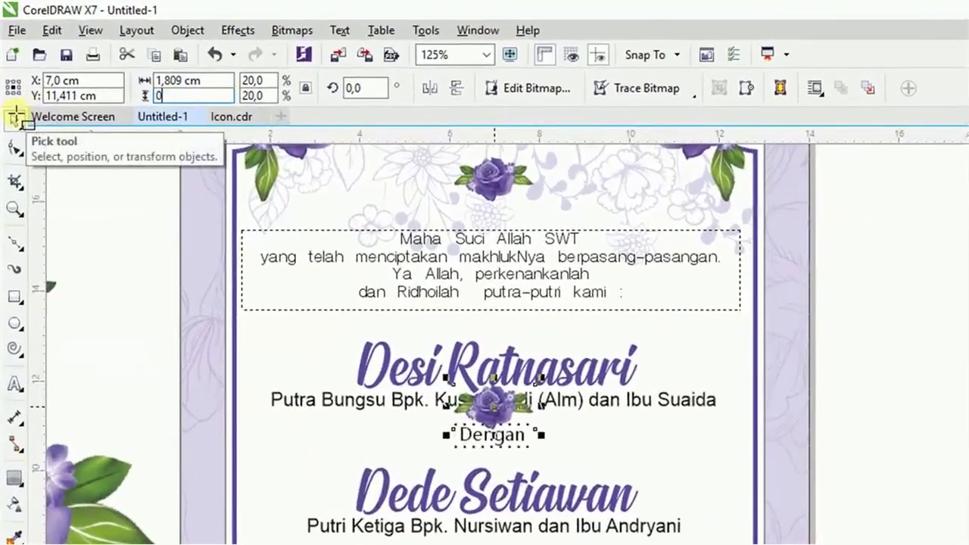
pyautogui.scroll(5, 436, 422)
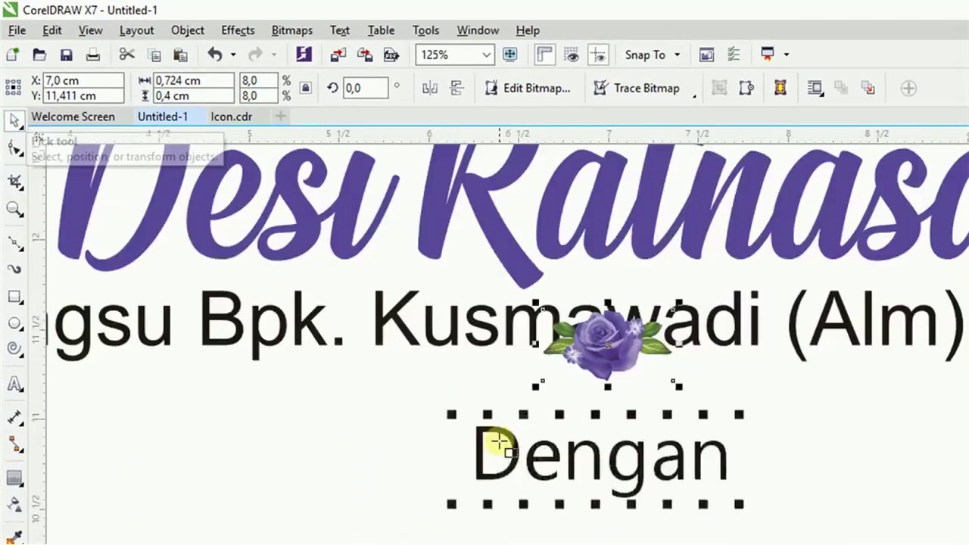
pyautogui.click(595, 413)
pyautogui.click(608, 312)
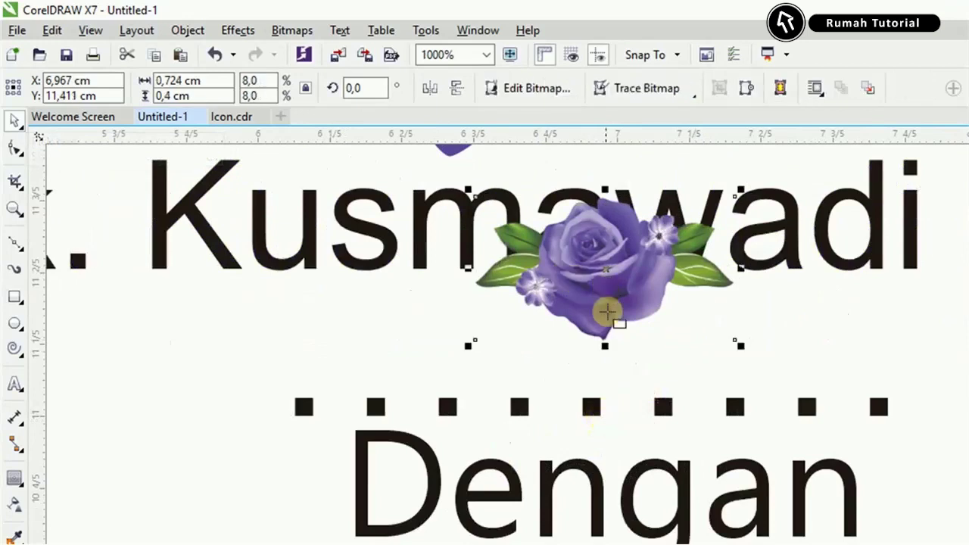
pyautogui.moveTo(606, 343); pyautogui.dragTo(591, 416)
pyautogui.moveTo(601, 363); pyautogui.dragTo(600, 385)
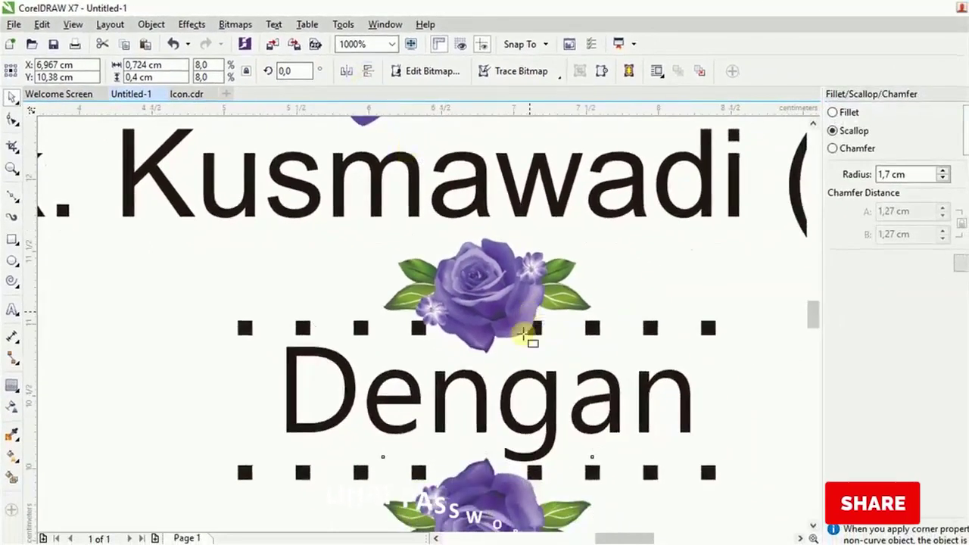
pyautogui.scroll(-3, 530, 336)
pyautogui.scroll(1, 506, 454)
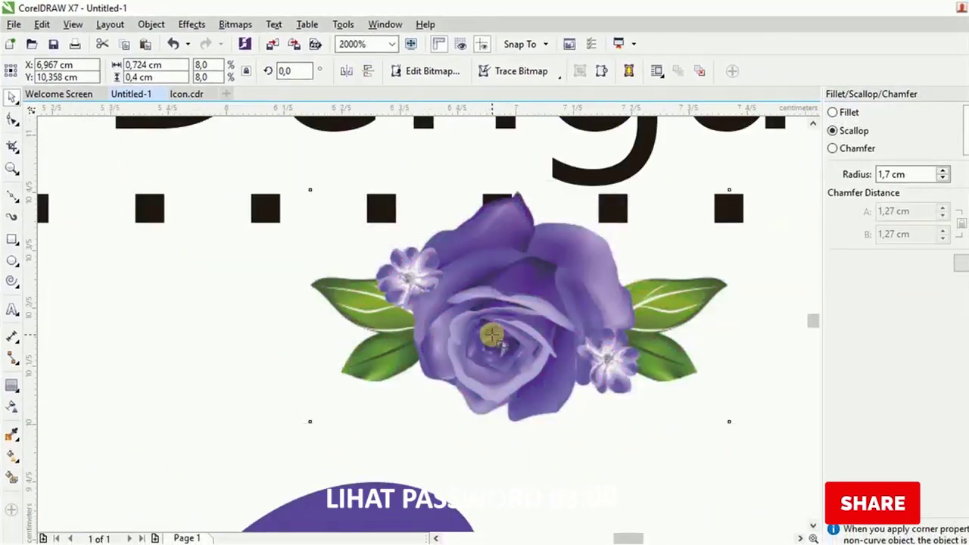
pyautogui.scroll(-4, 492, 335)
pyautogui.scroll(-2, 493, 336)
pyautogui.scroll(-2, 493, 326)
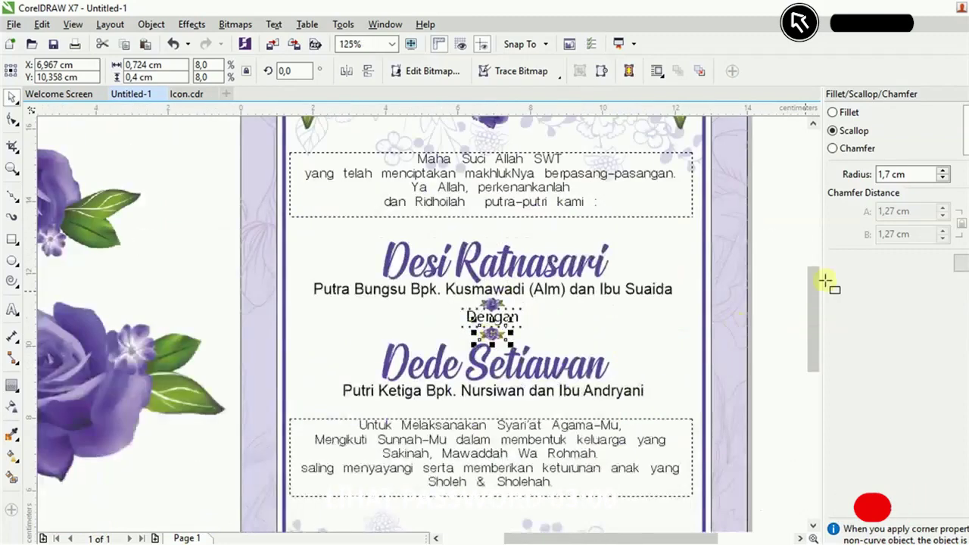
# Nudge the Putra Bungsu parents line up to Y 12,318 cm, then check the Dengan group.
pyautogui.click(595, 293)
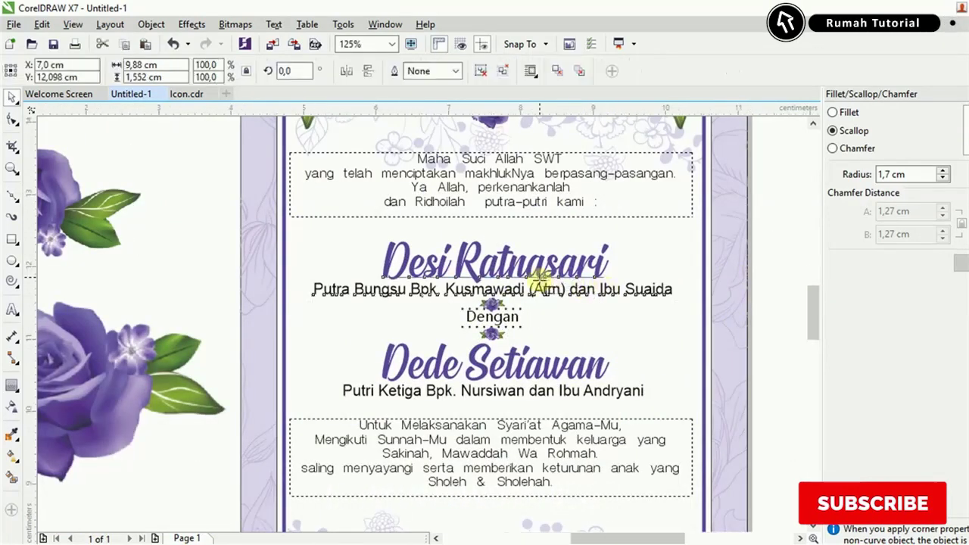
pyautogui.scroll(2, 534, 273)
pyautogui.moveTo(528, 269); pyautogui.dragTo(527, 256)
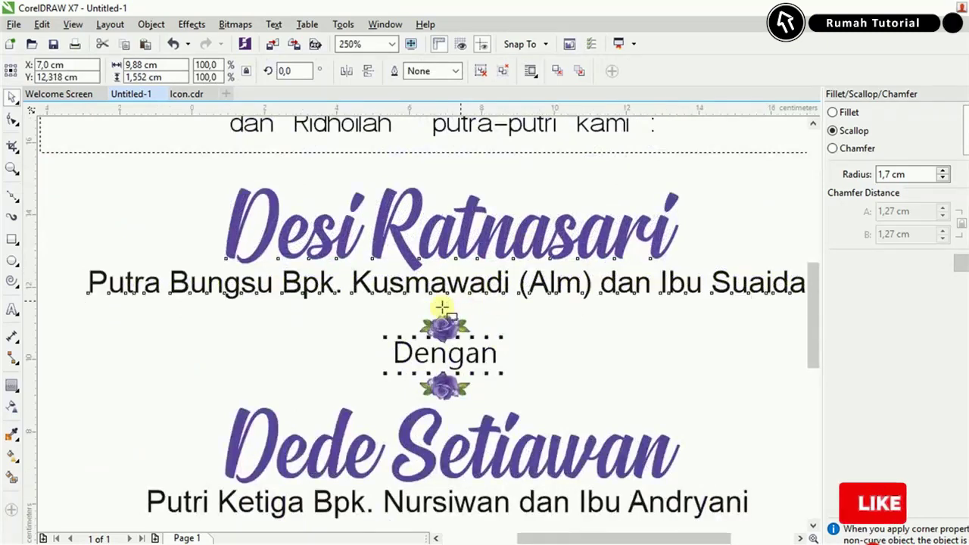
pyautogui.scroll(-2, 680, 306)
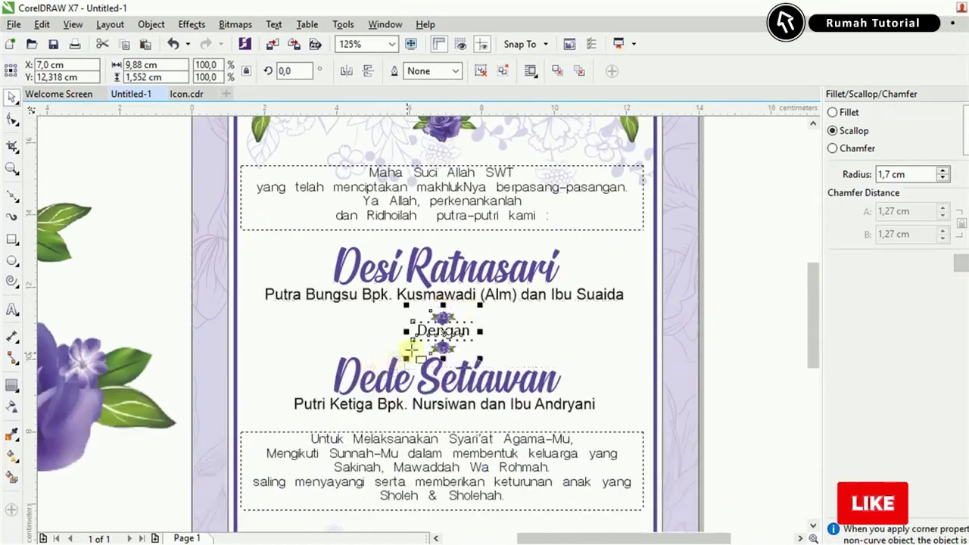
pyautogui.click(409, 348)
pyautogui.scroll(2, 410, 348)
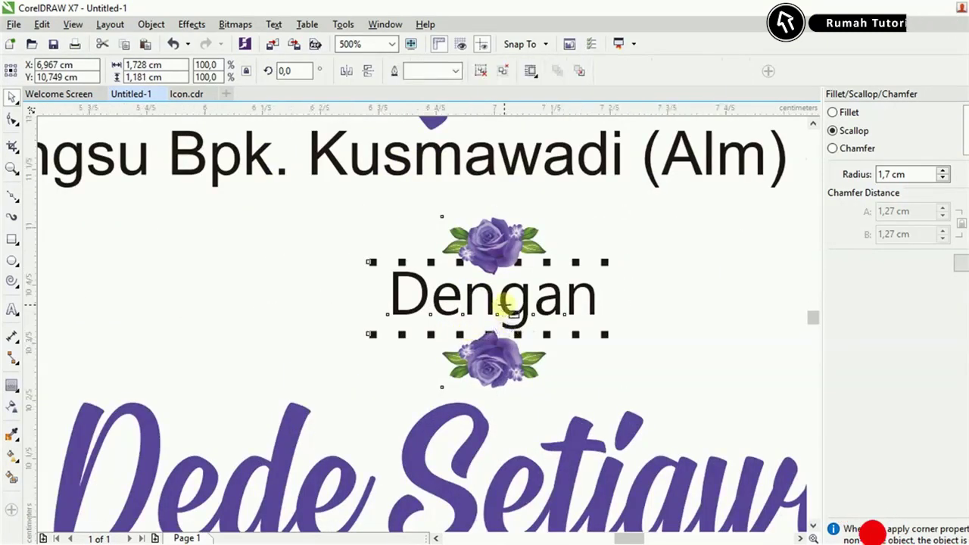
pyautogui.scroll(2, 503, 308)
pyautogui.scroll(-6, 451, 290)
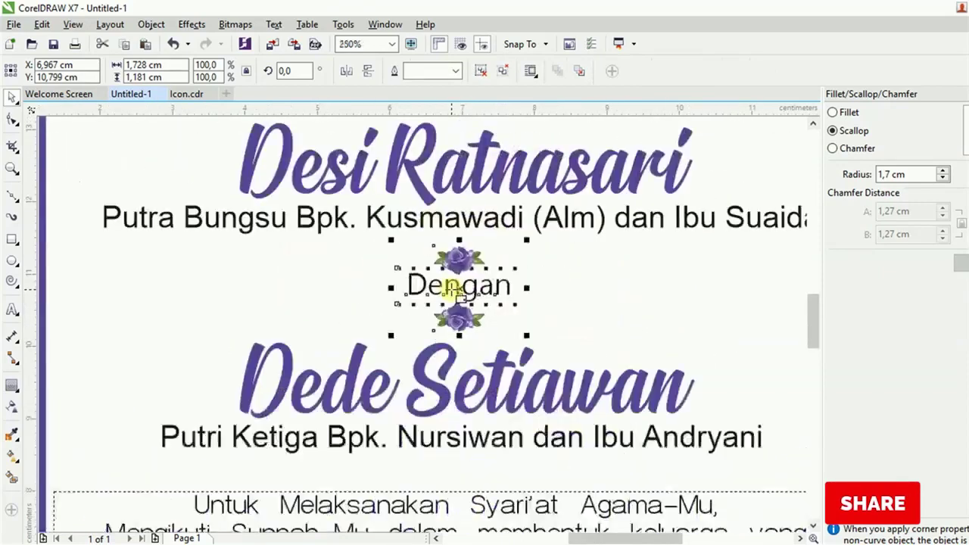
# Delete the two spare roses beside the card.
pyautogui.press('Escape')
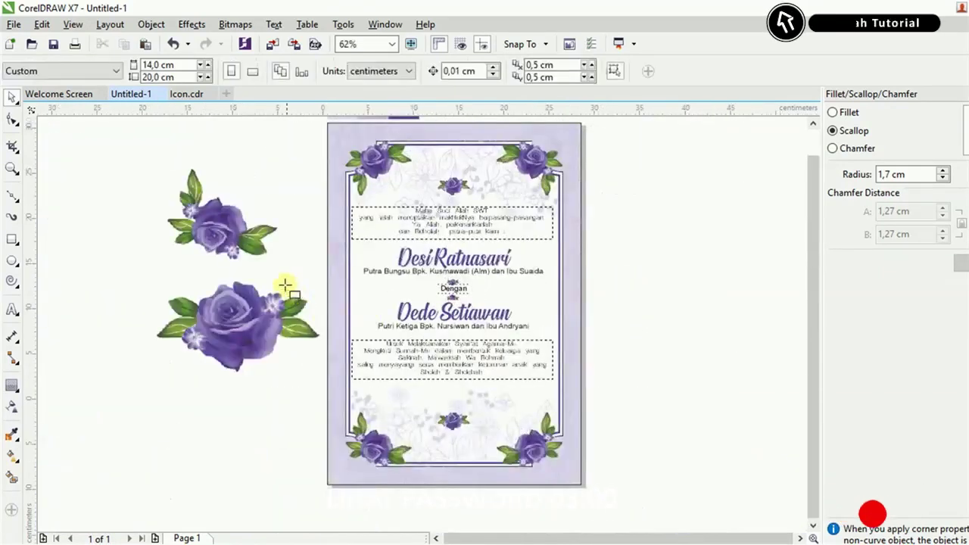
pyautogui.scroll(-2, 281, 281)
pyautogui.scroll(2, 281, 281)
pyautogui.click(253, 246)
pyautogui.keyDown('shift'); pyautogui.click(291, 365); pyautogui.keyUp('shift')
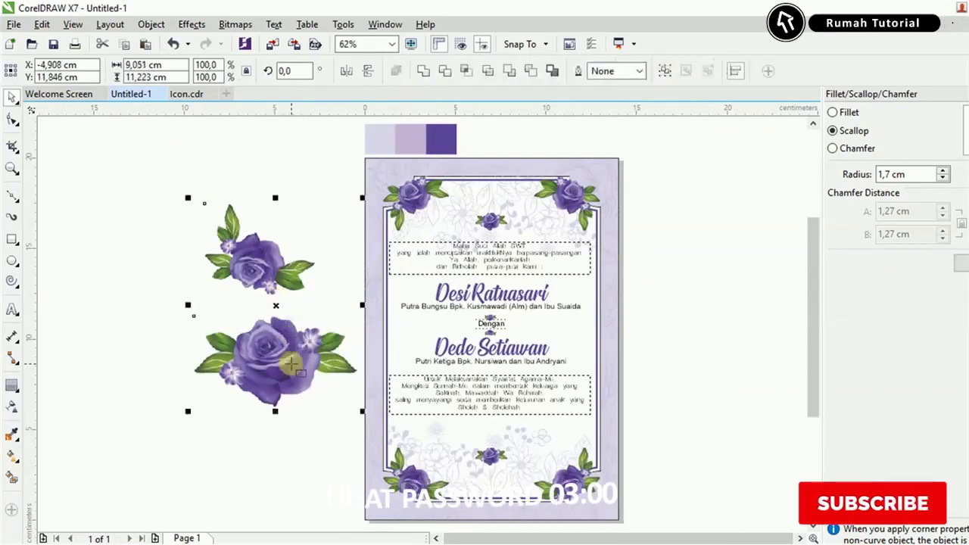
pyautogui.press('Delete')
# Select the whole card and move it one card-width right to X 21 cm.
pyautogui.moveTo(607, 508); pyautogui.dragTo(649, 495)
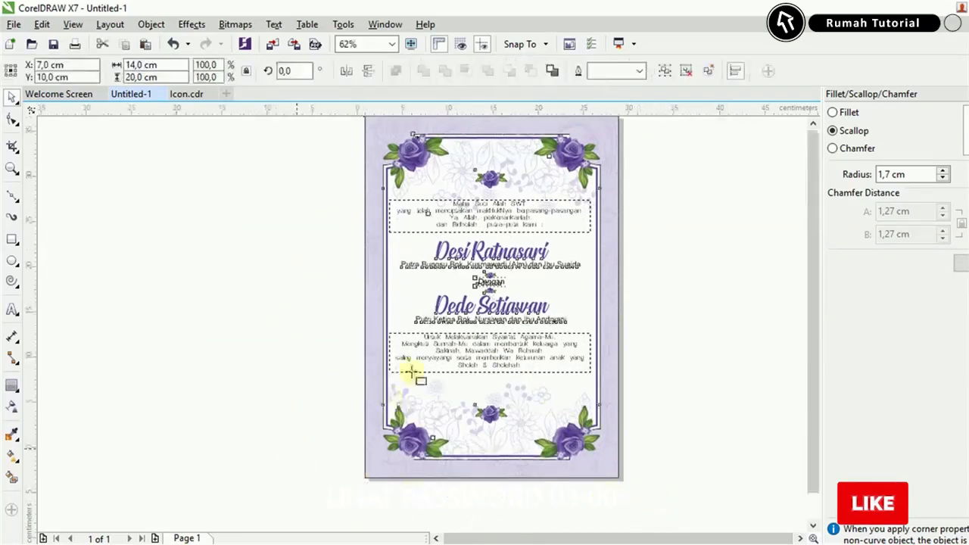
pyautogui.scroll(-1, 412, 372)
pyautogui.scroll(1, 411, 372)
pyautogui.moveTo(532, 347); pyautogui.dragTo(564, 342)
# Repeat the card duplicate with Ctrl+D for four cards in a row, then select the cards.
pyautogui.hotkey('ctrl', 'z')
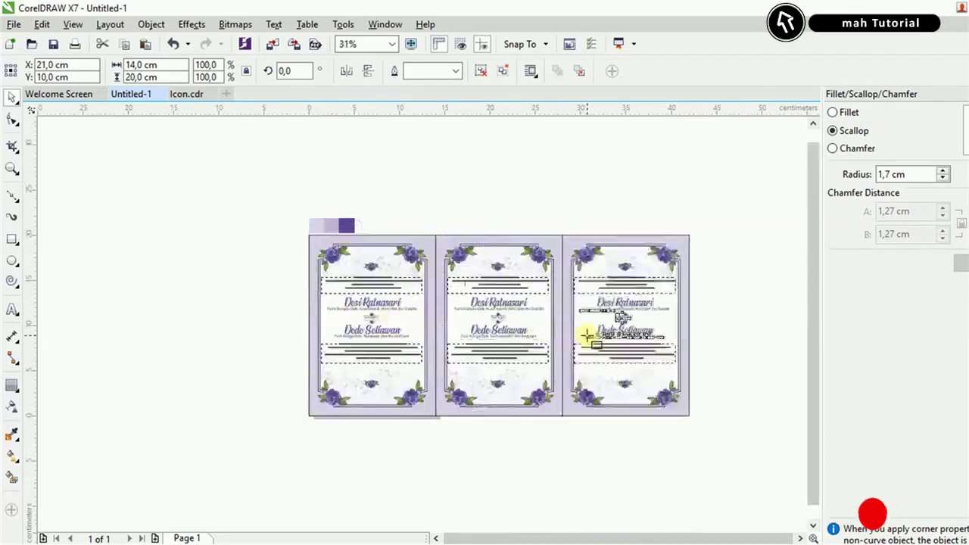
pyautogui.hotkey('ctrl', 'd')
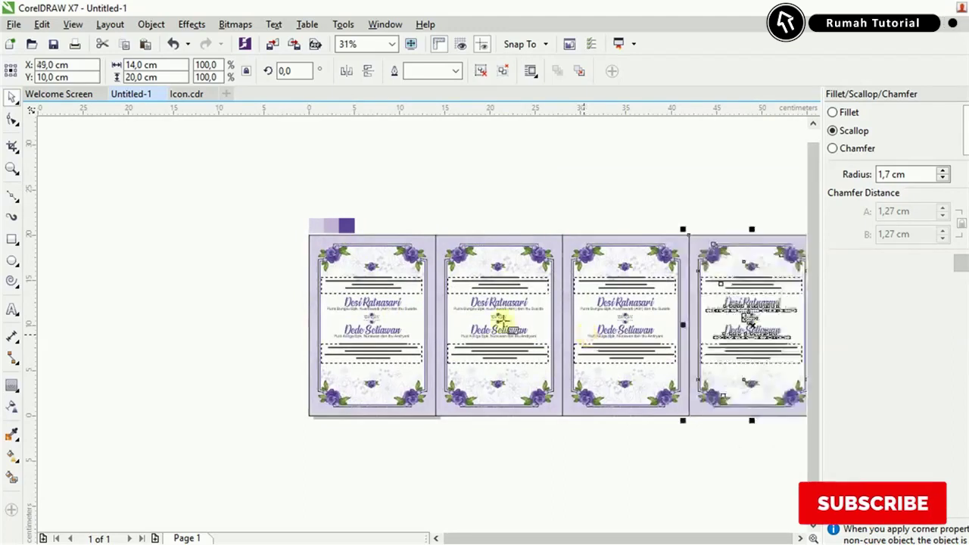
pyautogui.keyDown('shift'); pyautogui.click(407, 311); pyautogui.keyUp('shift')
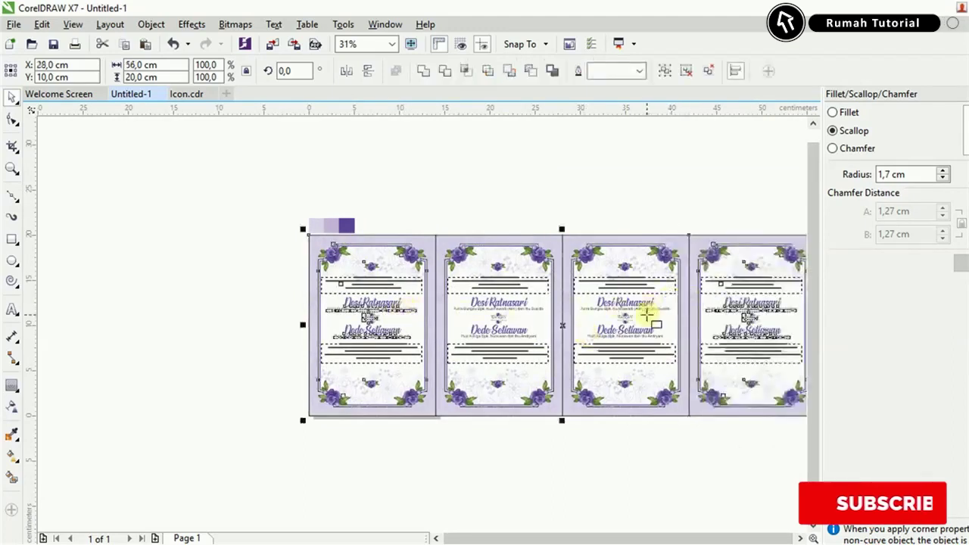
pyautogui.keyDown('ctrl'); pyautogui.click(640, 329); pyautogui.keyUp('ctrl')
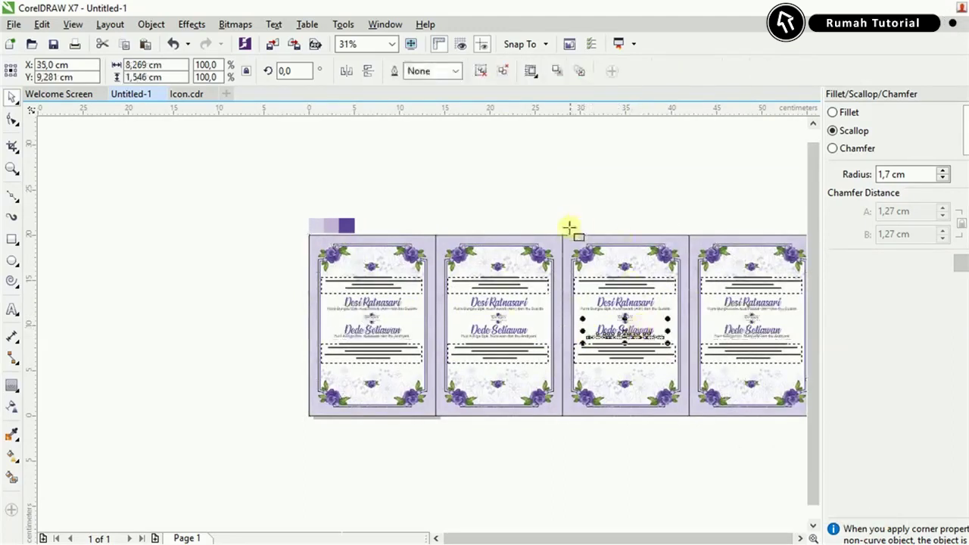
pyautogui.click(389, 312)
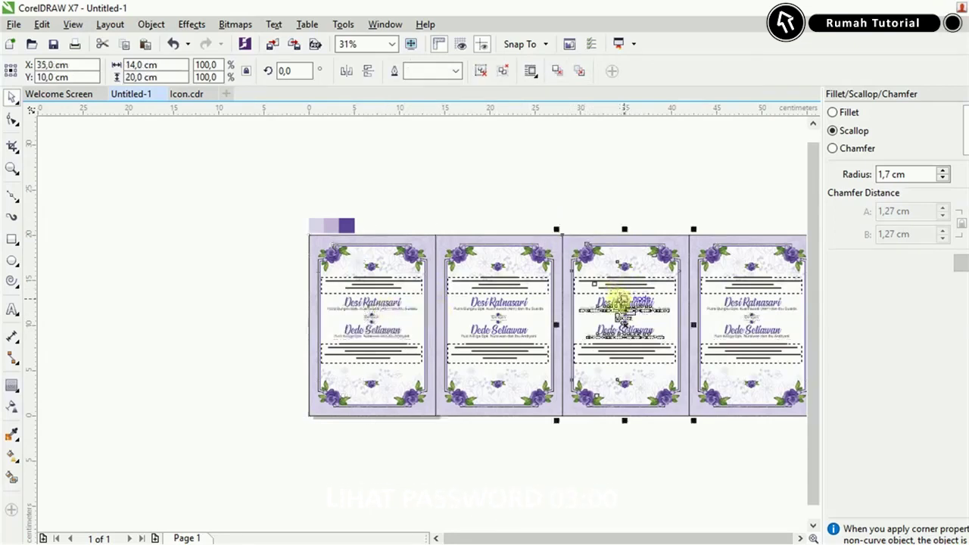
pyautogui.keyDown('shift'); pyautogui.click(731, 298); pyautogui.keyUp('shift')
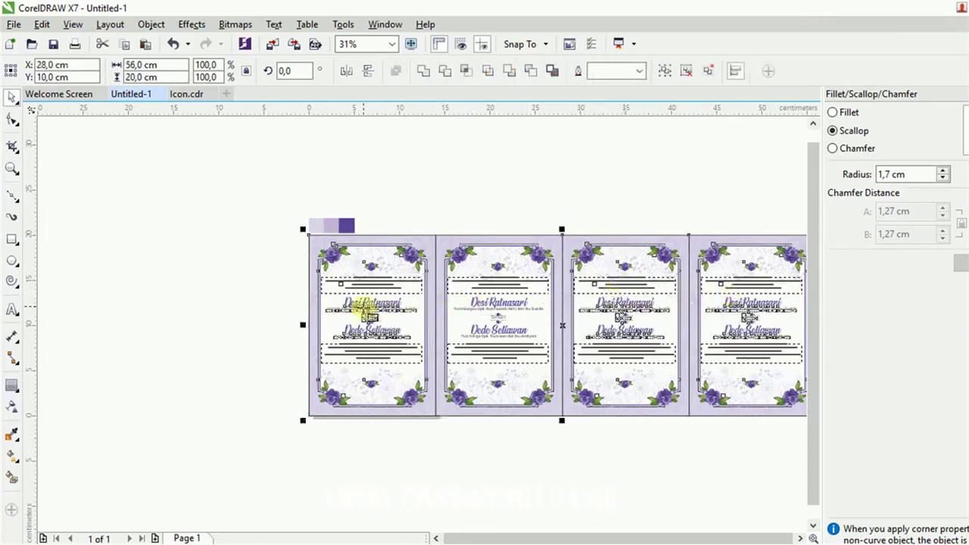
# Lock the selected cards in place, undoing an accidental move.
pyautogui.rightClick(369, 312)
pyautogui.click(409, 411)
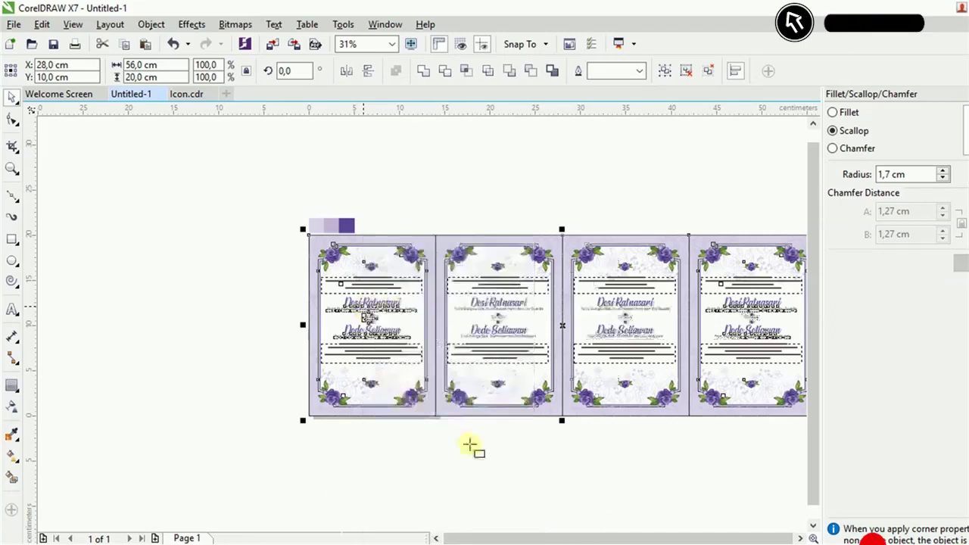
pyautogui.moveTo(502, 335); pyautogui.dragTo(534, 260)
pyautogui.hotkey('ctrl', 'z')
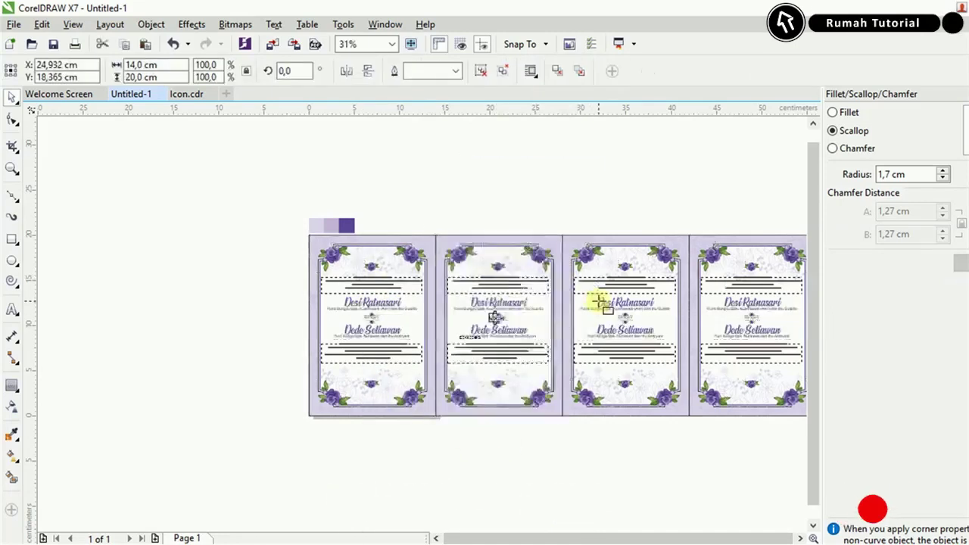
pyautogui.press('Escape')
pyautogui.scroll(1, 515, 295)
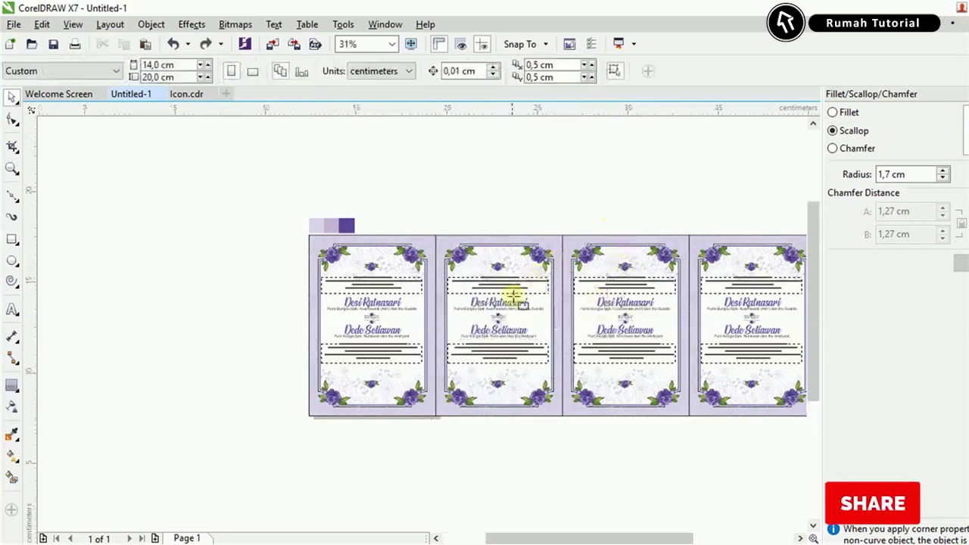
# Ungroup the second card and delete its names, Dengan ornament and bottom verse box.
pyautogui.click(462, 342)
pyautogui.rightClick(465, 342)
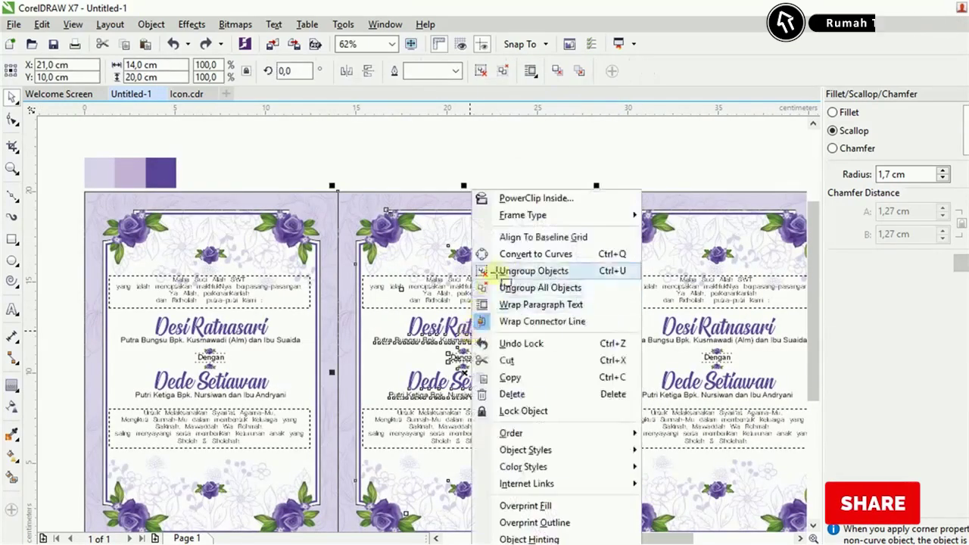
pyautogui.click(505, 255)
pyautogui.click(468, 327)
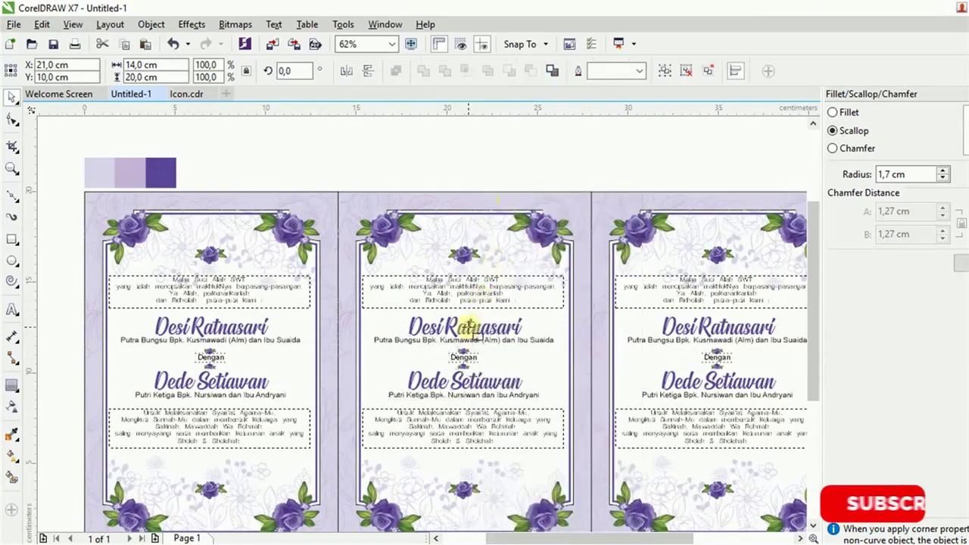
pyautogui.press('Delete')
pyautogui.press('Delete')
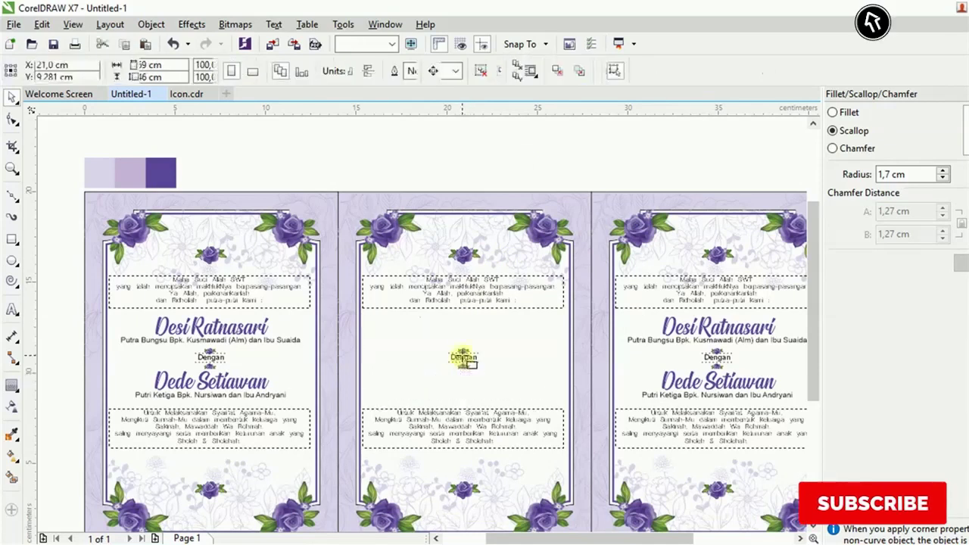
pyautogui.click(460, 356)
pyautogui.press('Delete')
pyautogui.click(463, 417)
pyautogui.press('Delete')
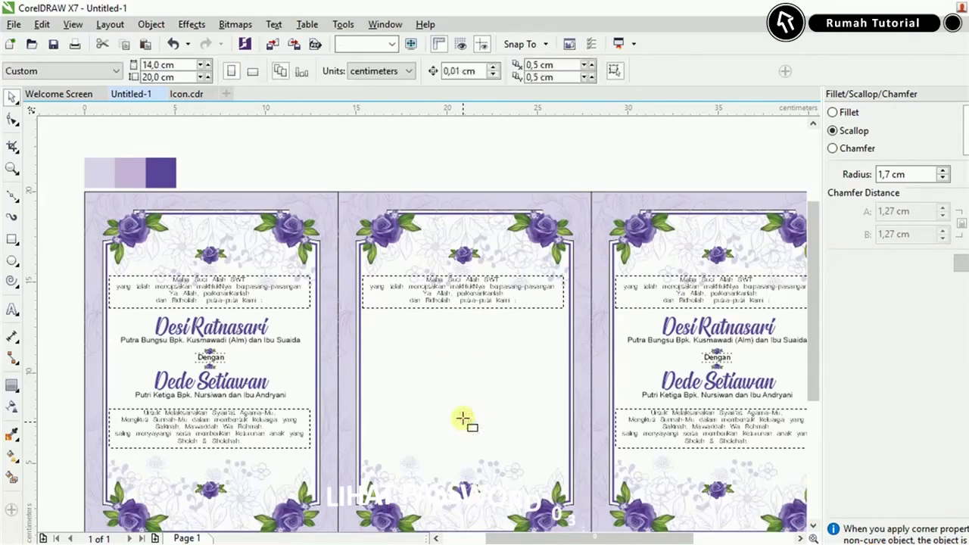
pyautogui.press('F3')
# Move the small rose lower on the second card and shrink it to 13,6%.
pyautogui.scroll(3, 460, 438)
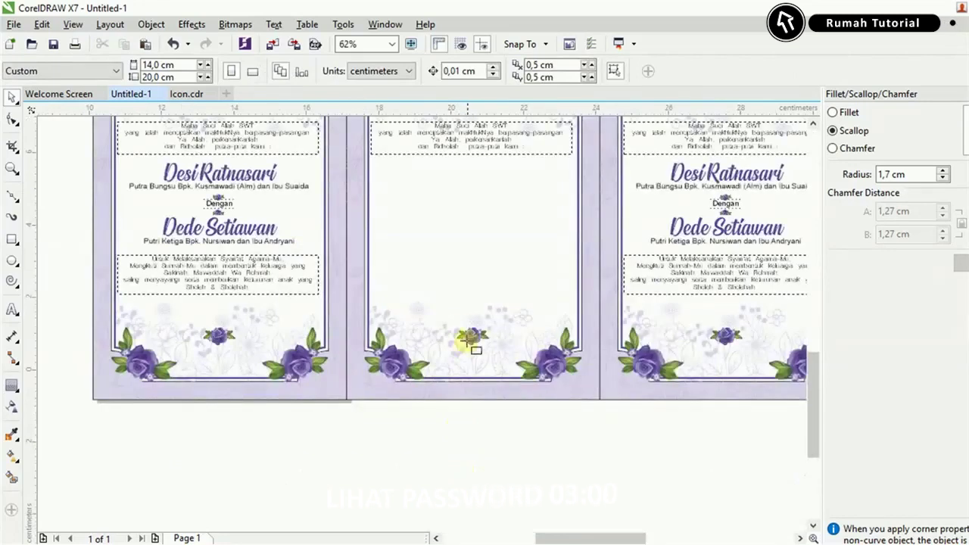
pyautogui.moveTo(477, 246)
pyautogui.mouseDown()
pyautogui.moveTo(480, 285)
pyautogui.moveTo(487, 255)
pyautogui.moveTo(478, 251)
pyautogui.mouseUp()
pyautogui.scroll(2, 480, 286)
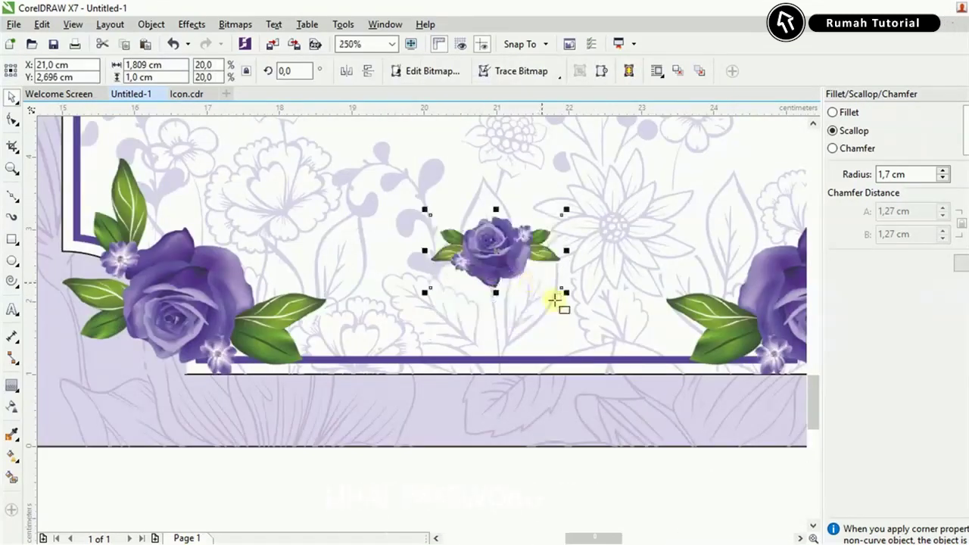
pyautogui.moveTo(566, 293); pyautogui.dragTo(545, 280)
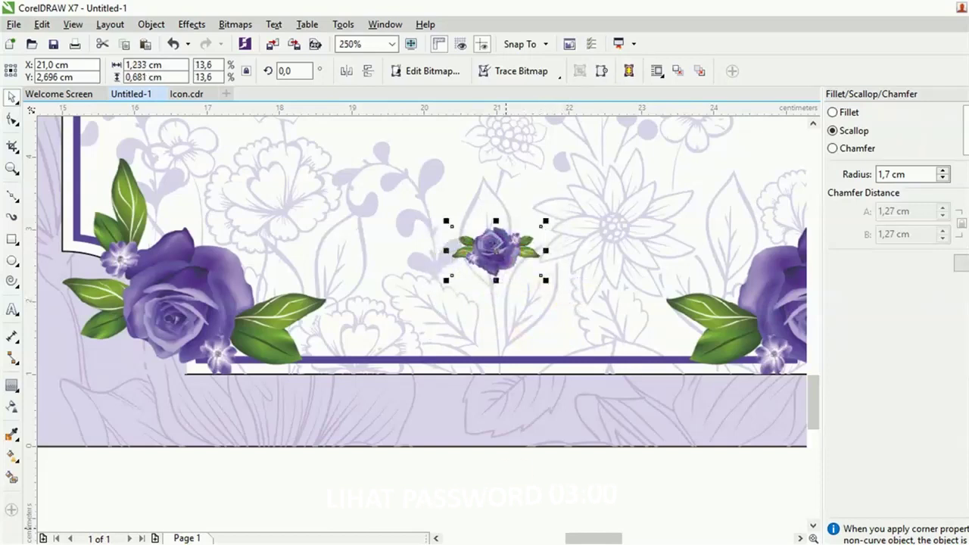
# Add a text object with 'Dede' and 'Desi' copied from the invitation notes.
pyautogui.hotkey('alt', 'Tab')
pyautogui.click(265, 385)
pyautogui.scroll(-3, 292, 439)
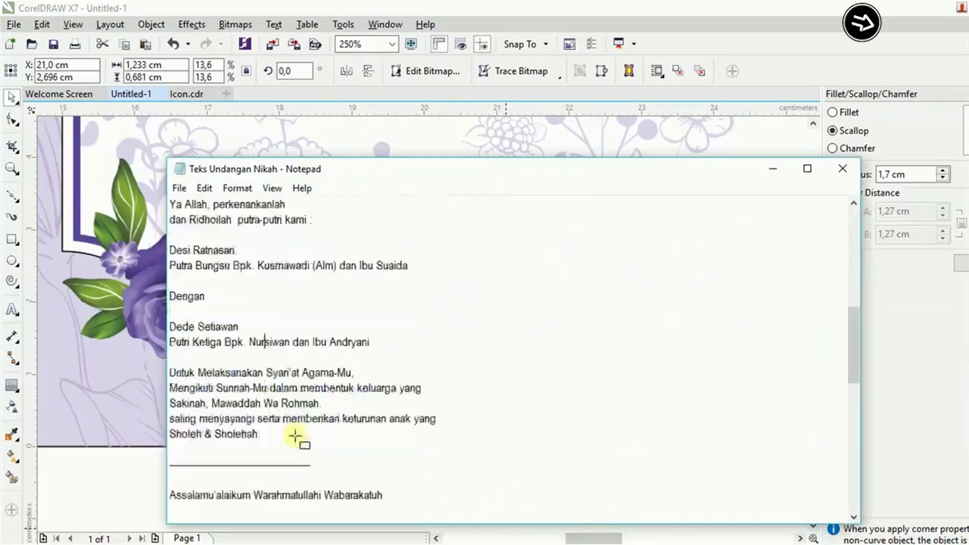
pyautogui.scroll(2, 295, 436)
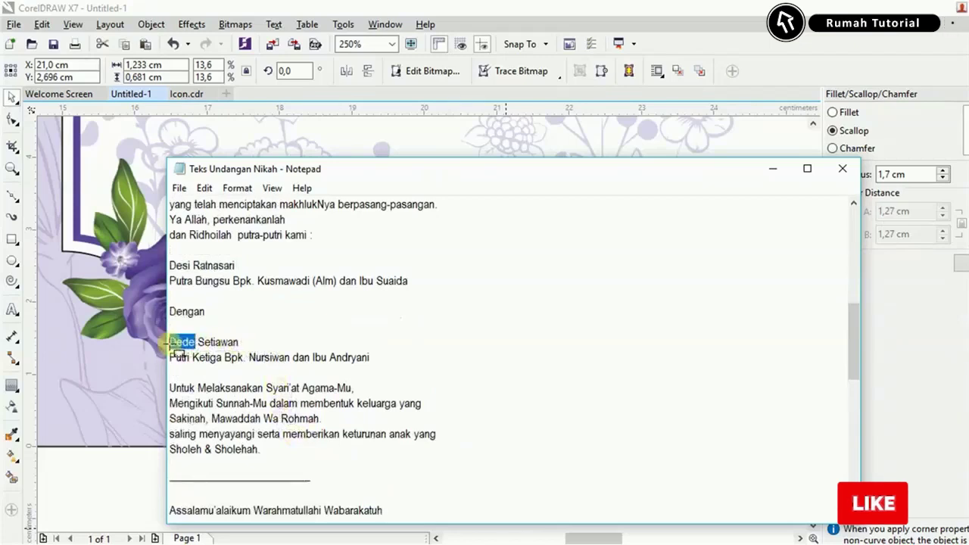
pyautogui.click(770, 169)
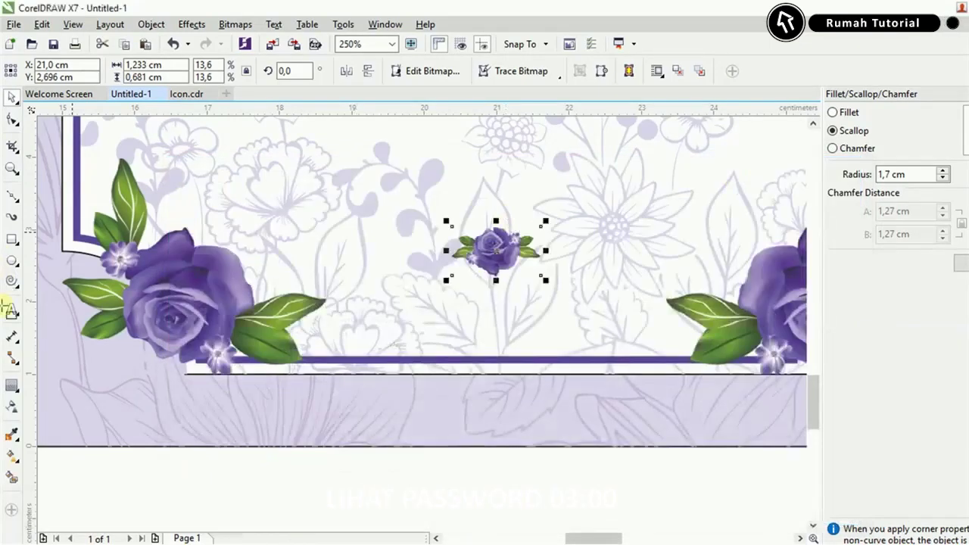
pyautogui.click(10, 309)
pyautogui.write('Dede')
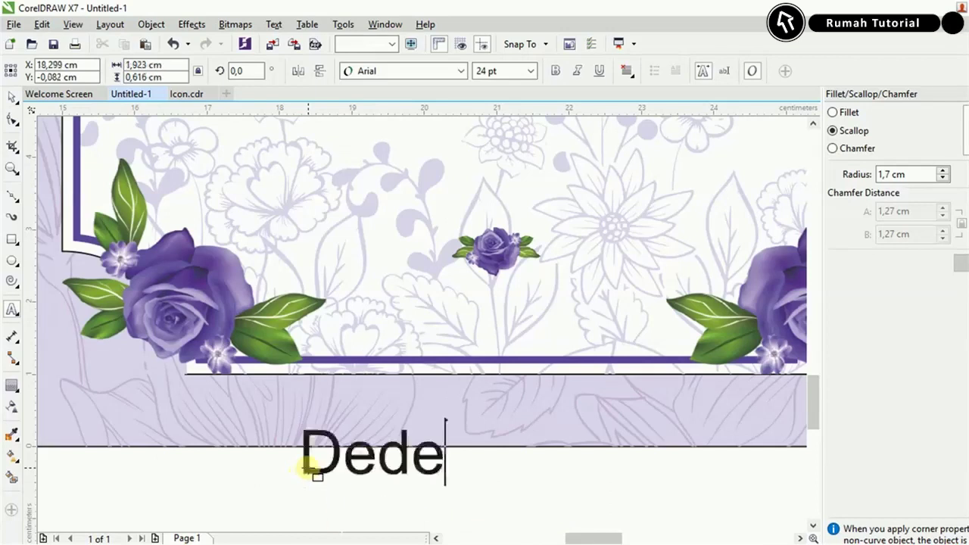
pyautogui.hotkey('alt', 'Tab')
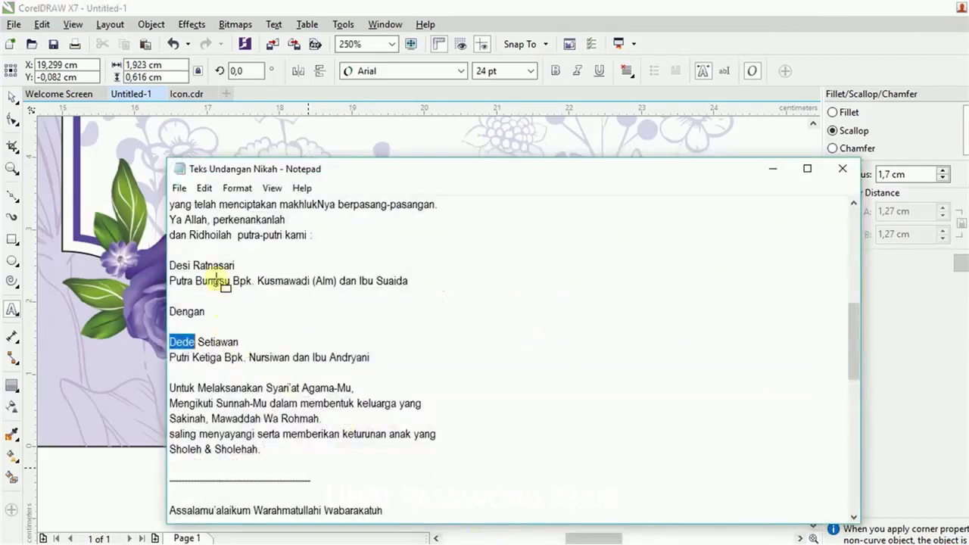
pyautogui.click(775, 172)
pyautogui.write('Desi     Dede')
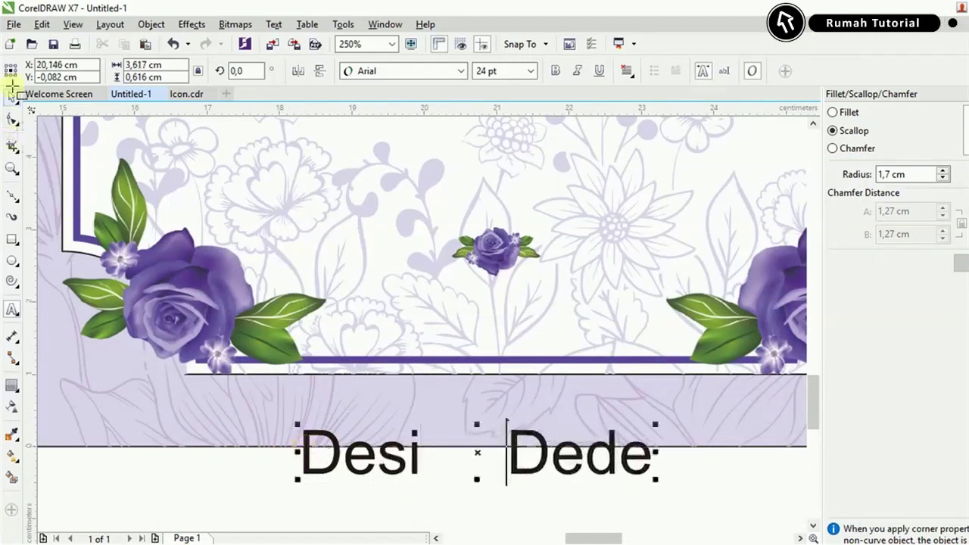
# Set the names in Signatra DEMO and move them up around the small rose.
pyautogui.click(460, 70)
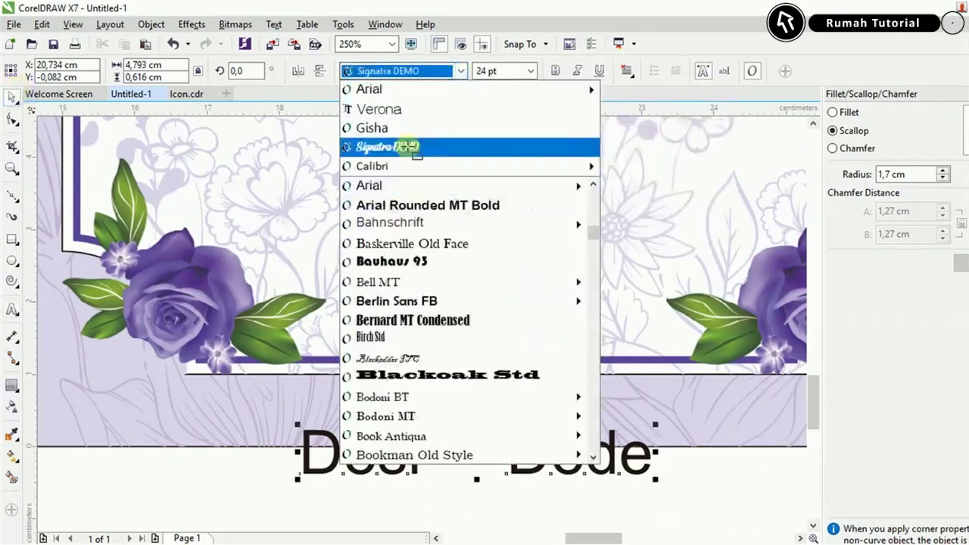
pyautogui.click(409, 144)
pyautogui.moveTo(488, 455); pyautogui.dragTo(513, 251)
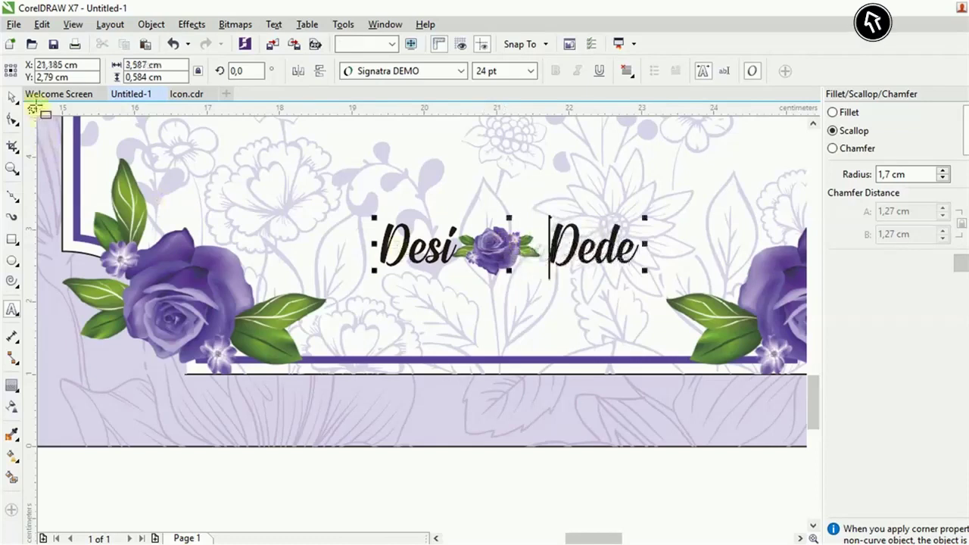
pyautogui.press('Escape')
pyautogui.click(540, 262)
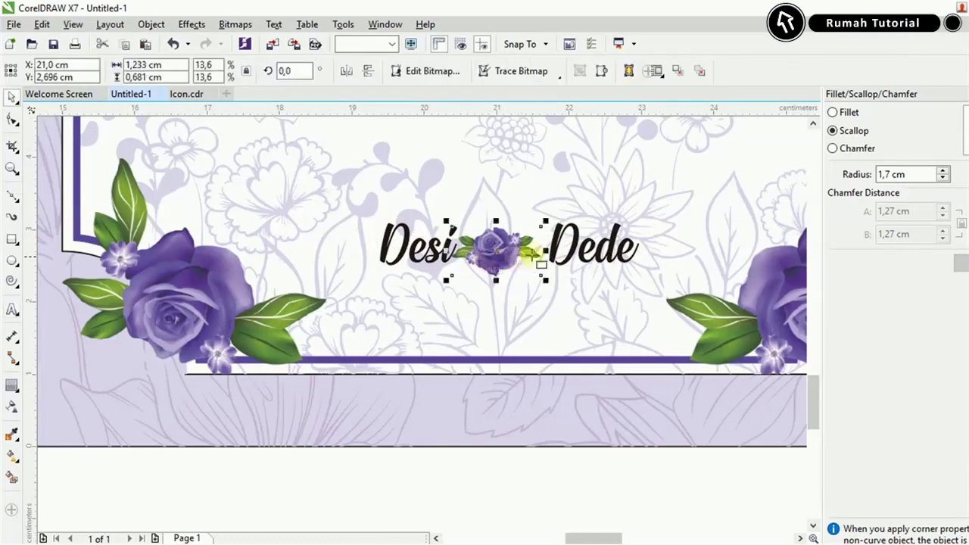
# Centre the small rose in the gap between Desi and Dede.
pyautogui.click(561, 261)
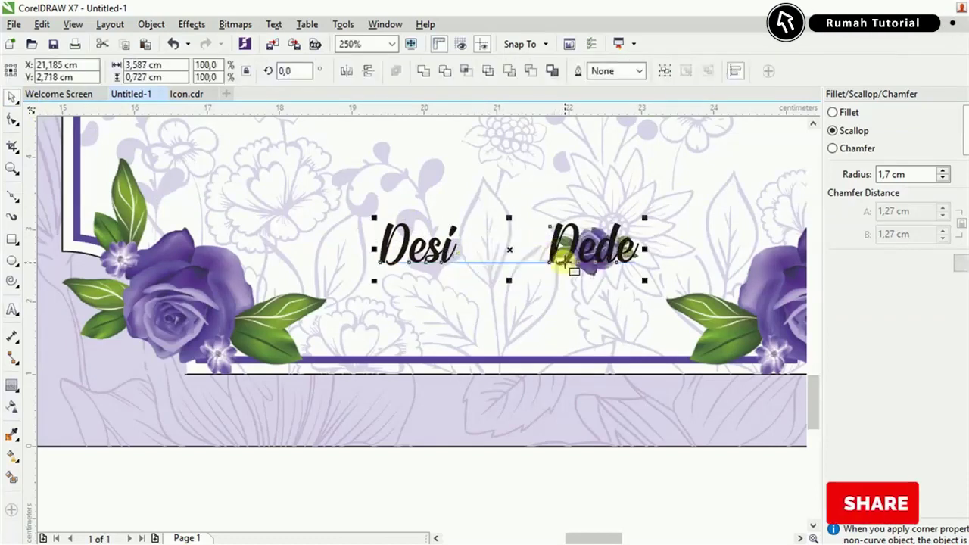
pyautogui.hotkey('ctrl', 'z')
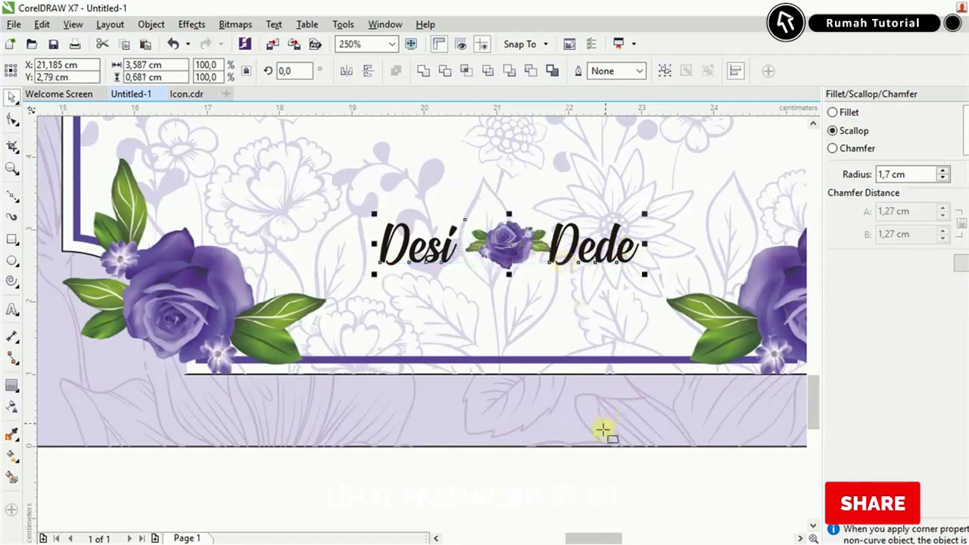
pyautogui.click(532, 390)
pyautogui.scroll(3, 526, 323)
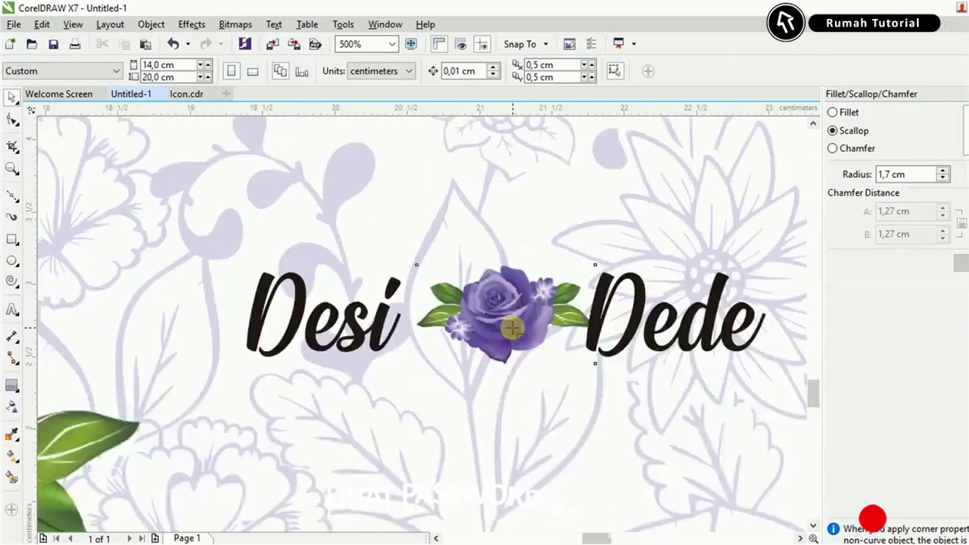
pyautogui.click(523, 314)
pyautogui.scroll(-2, 523, 314)
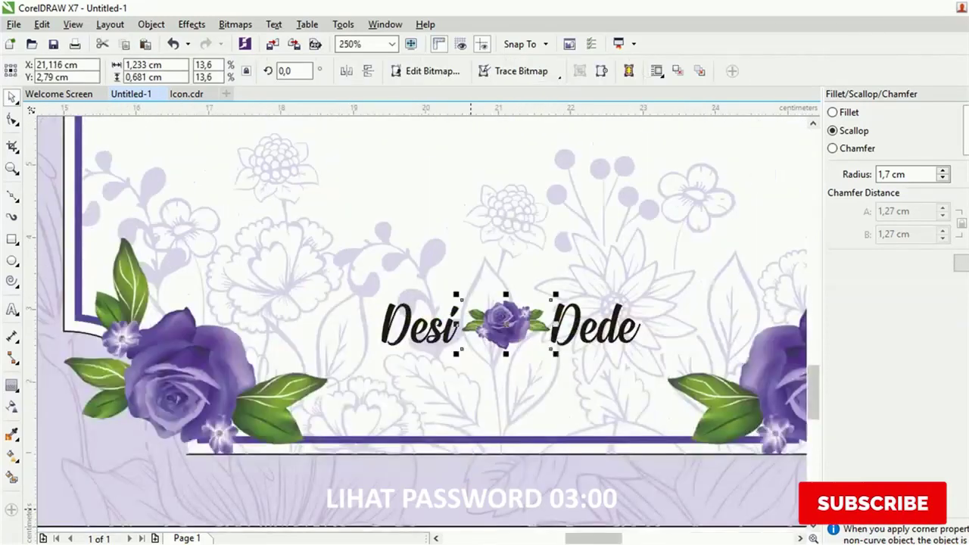
# Select the Assalamu'alaikum greeting line in the invitation notes and return to the design.
pyautogui.hotkey('alt', 'Tab')
pyautogui.scroll(-5, 371, 378)
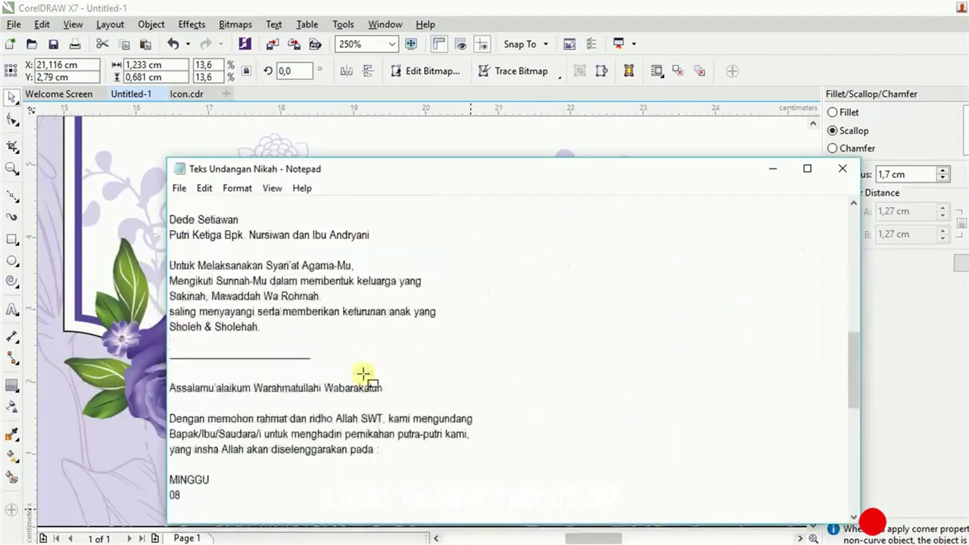
pyautogui.moveTo(167, 285); pyautogui.dragTo(396, 282)
pyautogui.hotkey('ctrl', 'c')
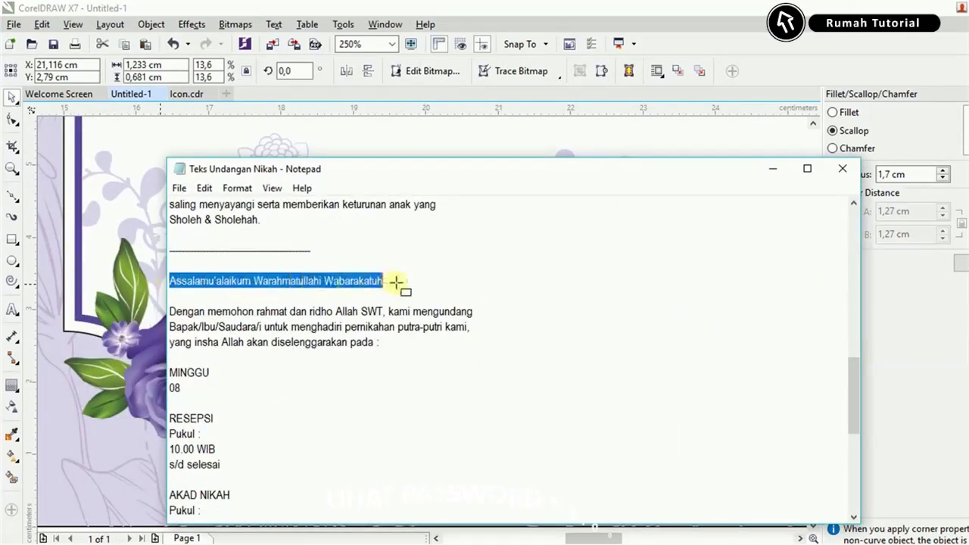
pyautogui.click(779, 171)
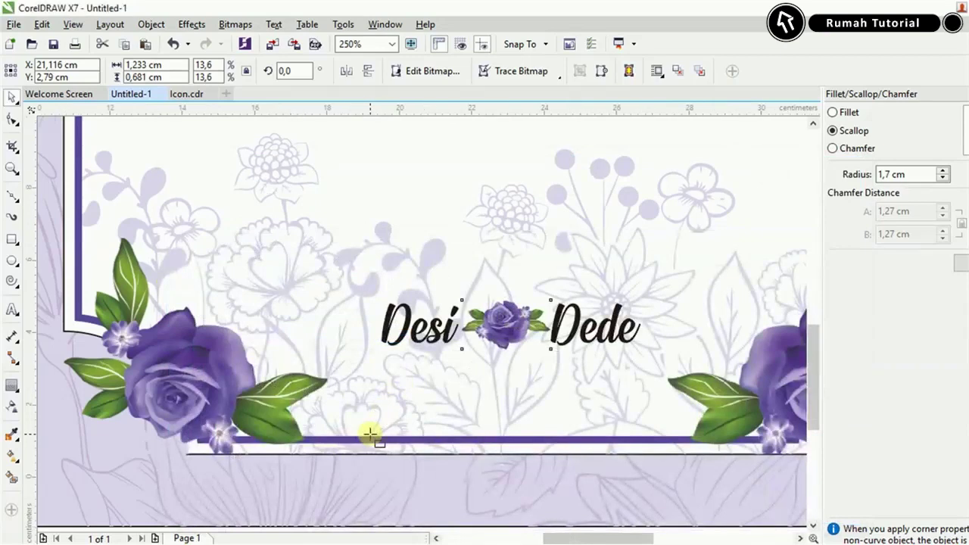
pyautogui.scroll(-3, 370, 434)
pyautogui.scroll(-2, 378, 394)
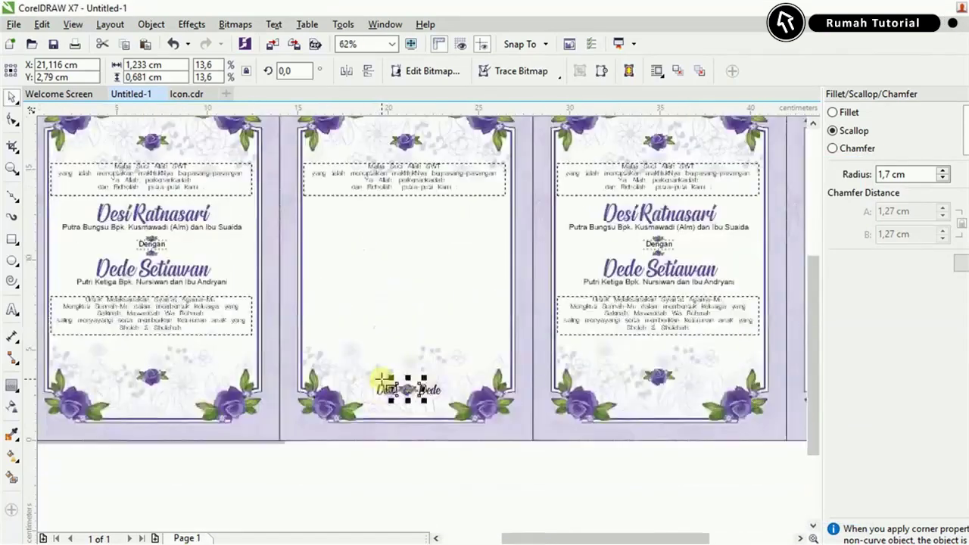
# Replace the middle card's top paragraph with the copied Assalamu'alaikum greeting.
pyautogui.scroll(2, 404, 175)
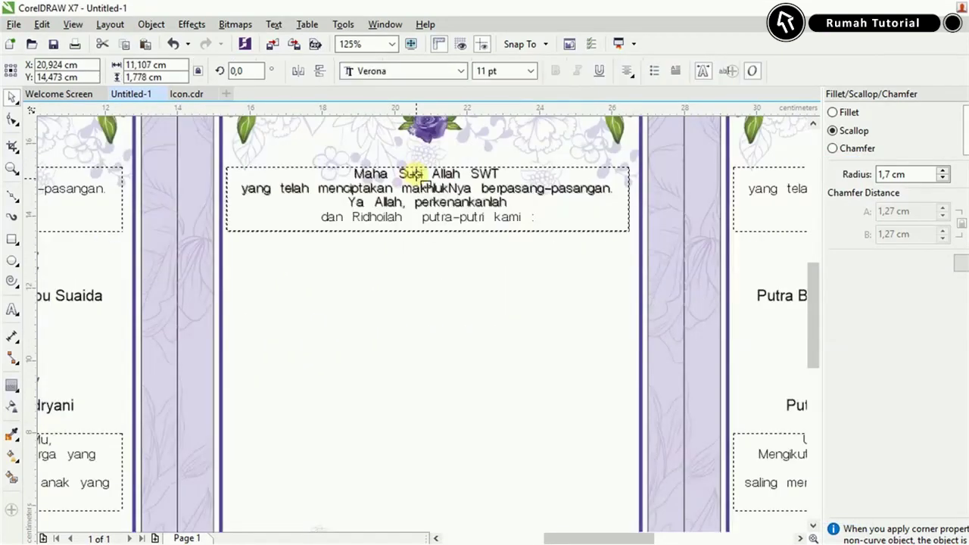
pyautogui.doubleClick(415, 174)
pyautogui.hotkey('ctrl', 'a')
pyautogui.hotkey('ctrl', 'v')
pyautogui.click(11, 97)
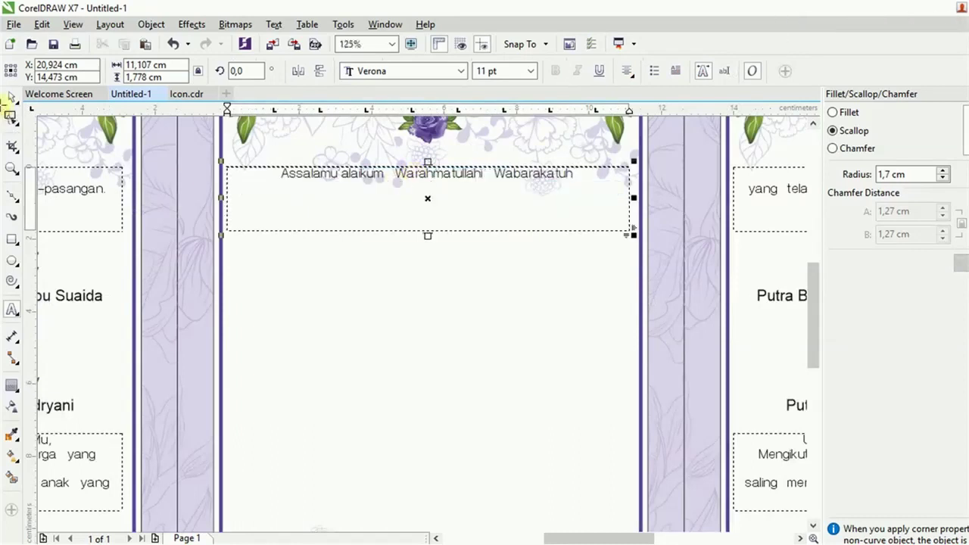
# Add the three-line invitation paragraph from the notes on a new line below the greeting.
pyautogui.scroll(2, 427, 195)
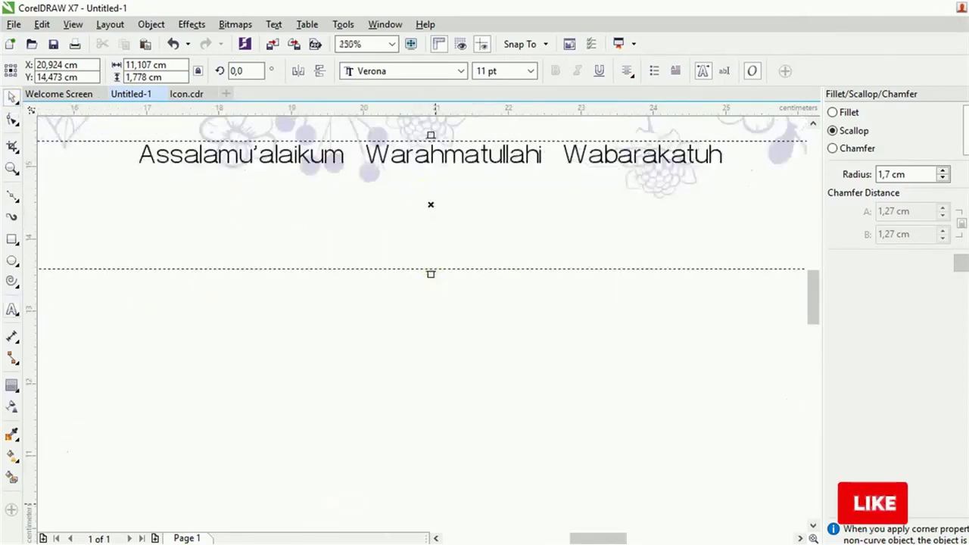
pyautogui.hotkey('alt', 'Tab')
pyautogui.click(295, 333)
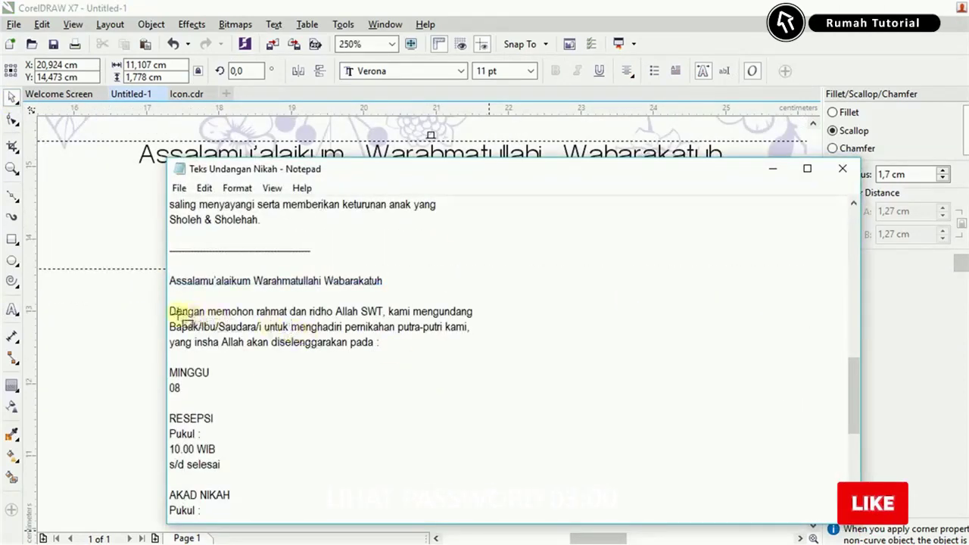
pyautogui.moveTo(169, 312); pyautogui.dragTo(382, 345)
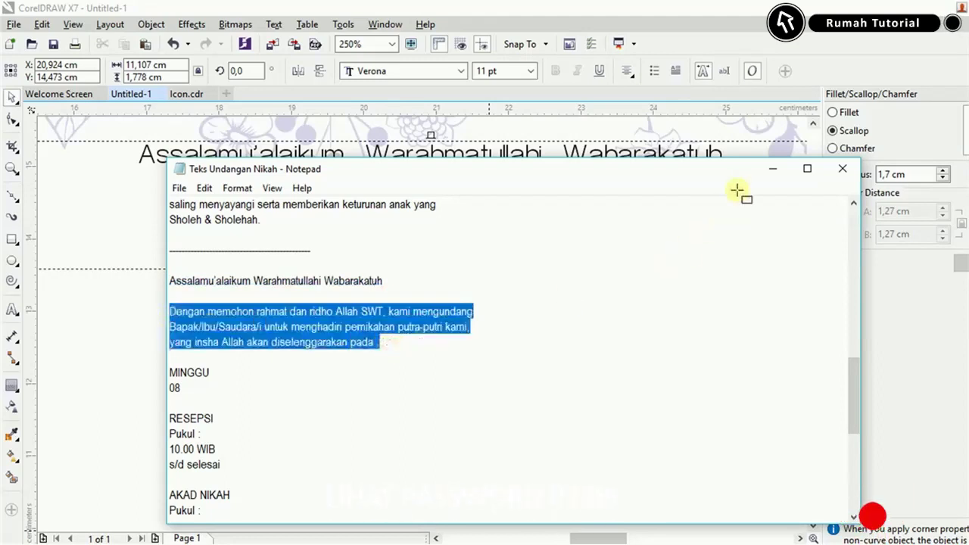
pyautogui.hotkey('alt', 'Tab')
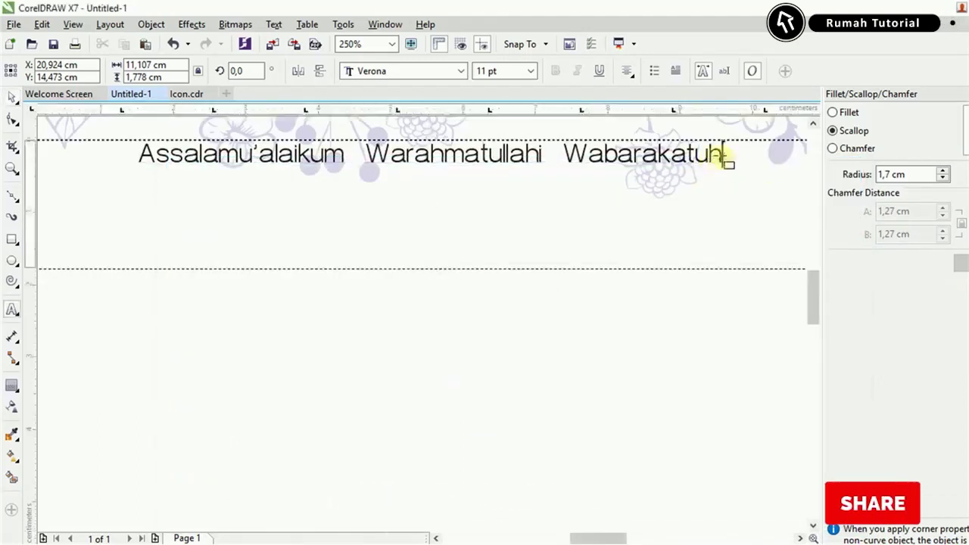
pyautogui.press('Return')
pyautogui.hotkey('ctrl', 'v')
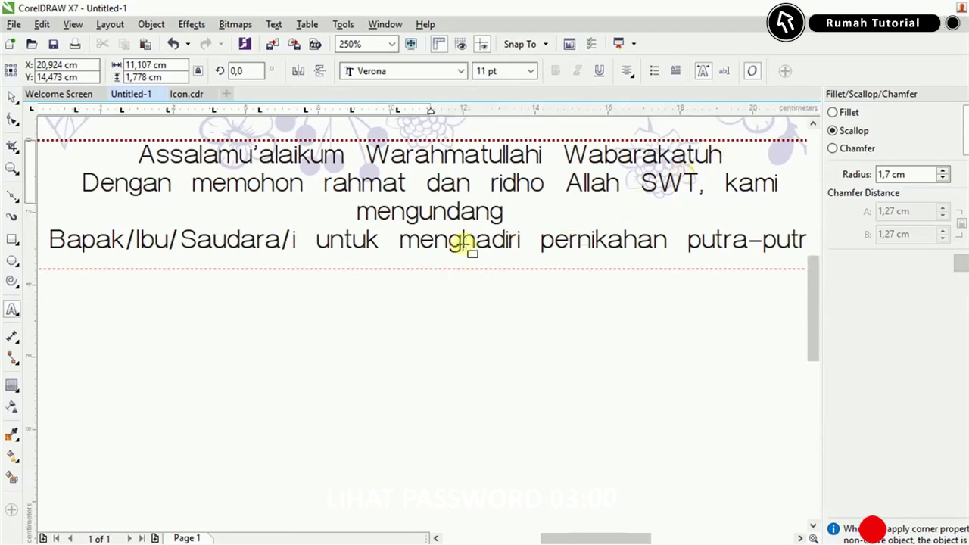
pyautogui.scroll(-1, 468, 243)
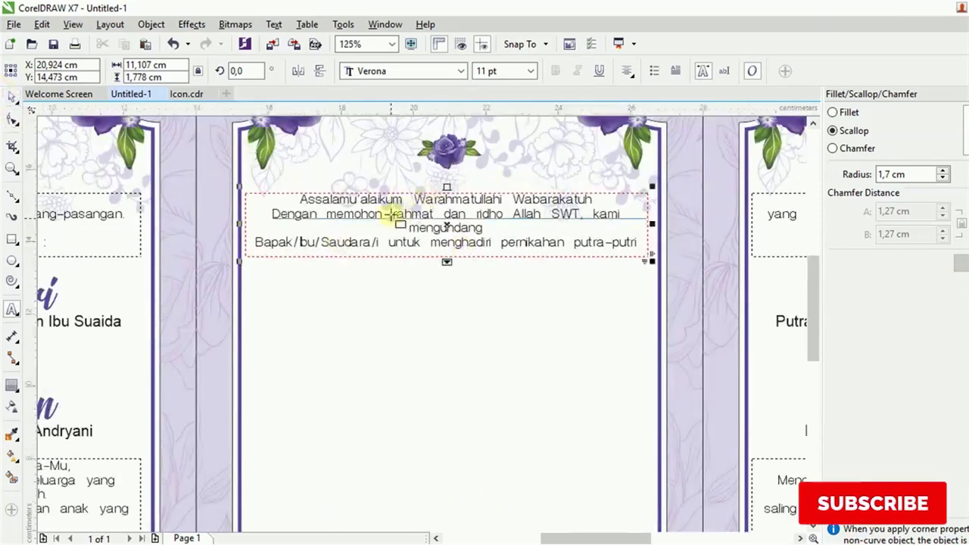
pyautogui.scroll(1, 474, 284)
pyautogui.hotkey('ctrl', 'v')
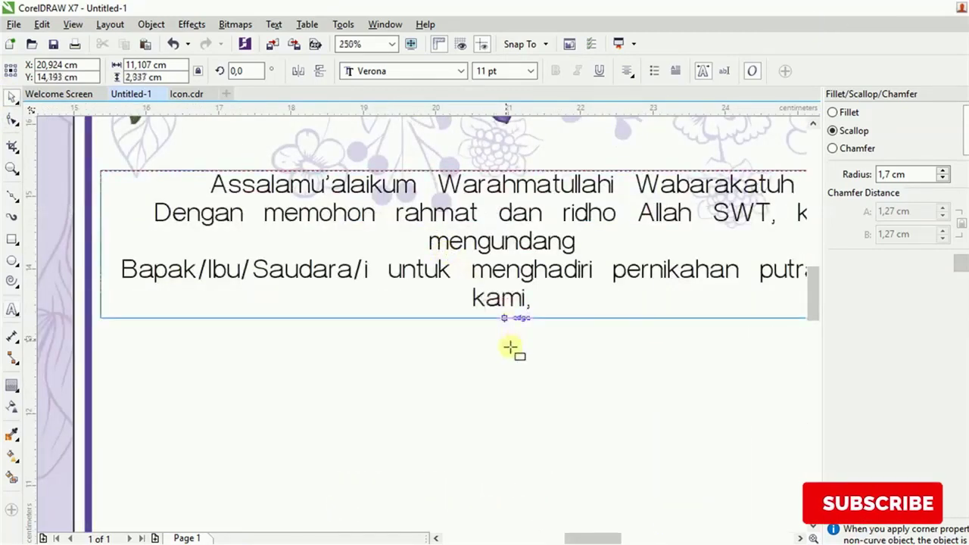
# Resize the greeting text frame, widening it so lines reflow and trimming it to fit.
pyautogui.moveTo(513, 390); pyautogui.dragTo(524, 356)
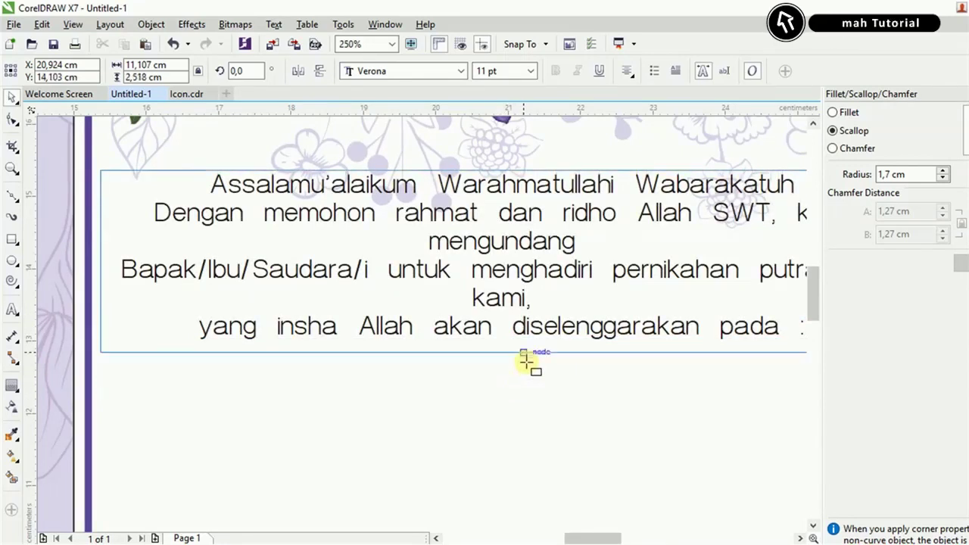
pyautogui.scroll(-1, 668, 307)
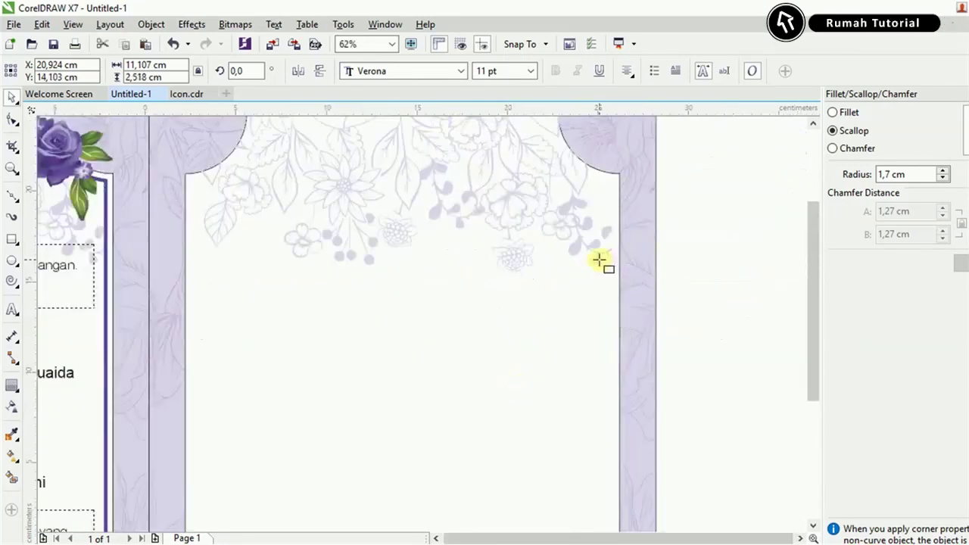
pyautogui.scroll(1, 534, 306)
pyautogui.scroll(1, 558, 301)
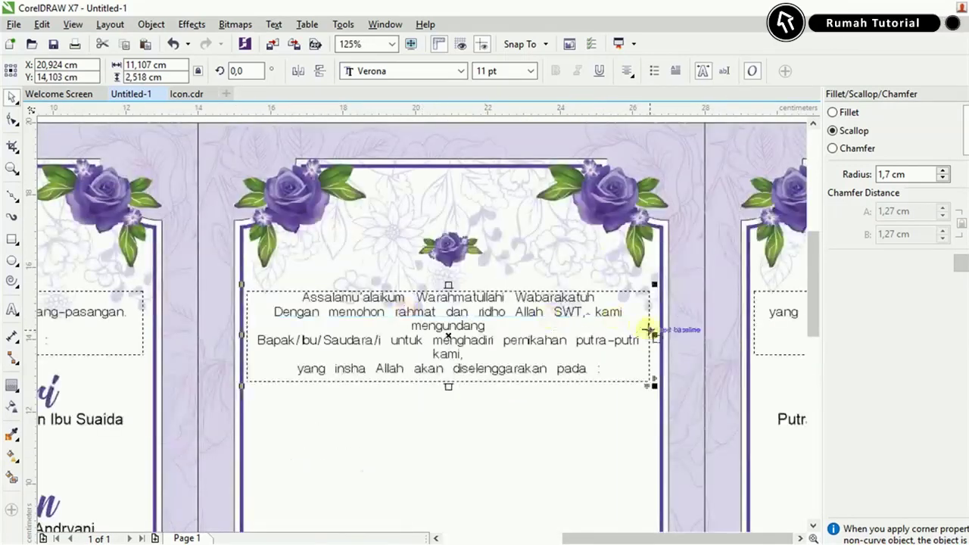
pyautogui.scroll(1, 649, 324)
pyautogui.moveTo(651, 338); pyautogui.dragTo(671, 338)
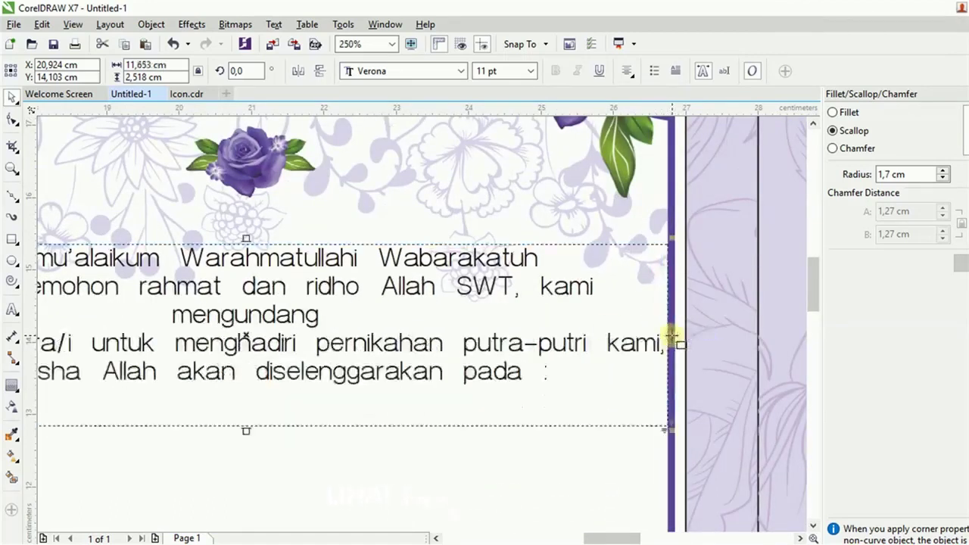
pyautogui.scroll(-2, 415, 385)
pyautogui.scroll(1, 303, 422)
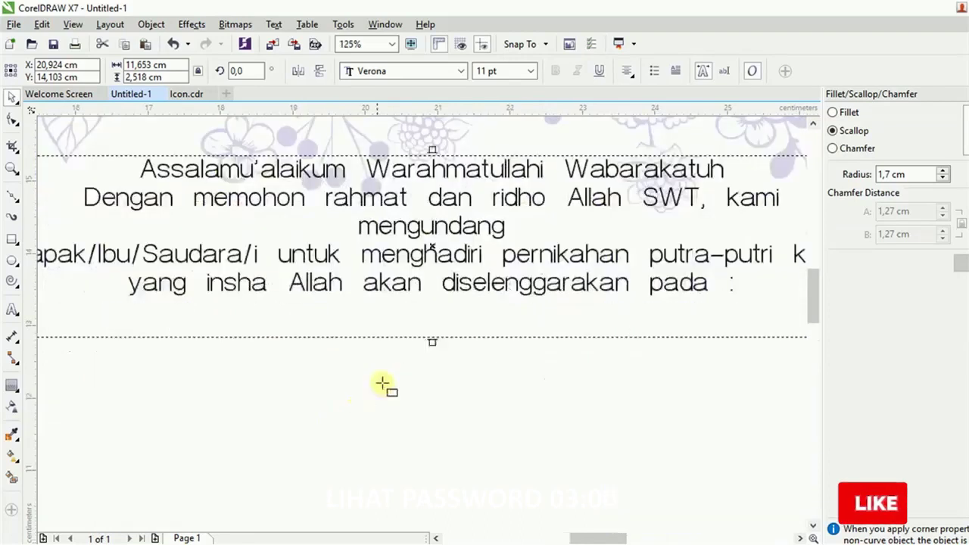
pyautogui.moveTo(434, 340); pyautogui.dragTo(435, 309)
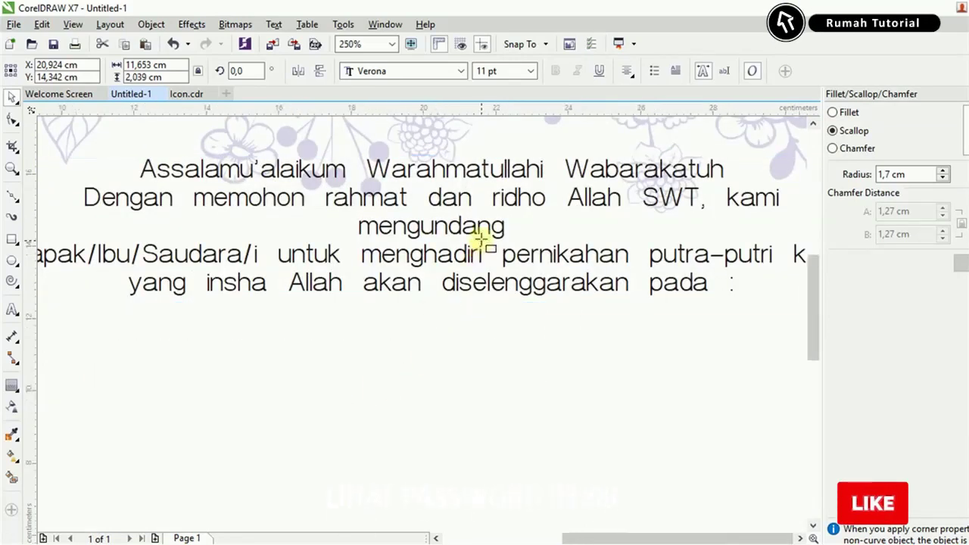
# Place a copy of the greeting text frame lower on the card.
pyautogui.scroll(-3, 482, 235)
pyautogui.scroll(-3, 483, 231)
pyautogui.moveTo(472, 219); pyautogui.dragTo(469, 330)
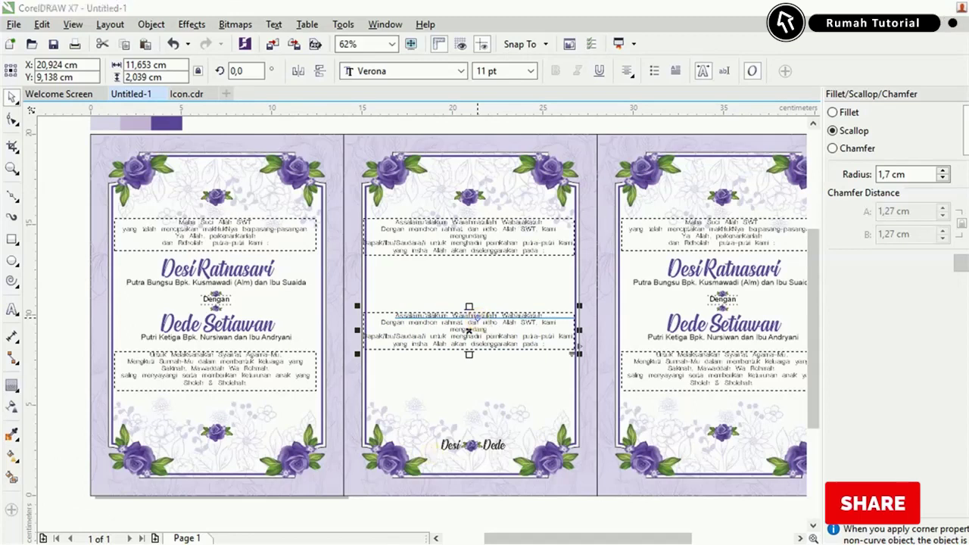
# Replace the lower frame's text with the notes from 'Bertempat' through the closing greeting.
pyautogui.hotkey('alt', 'Tab')
pyautogui.scroll(-3, 288, 377)
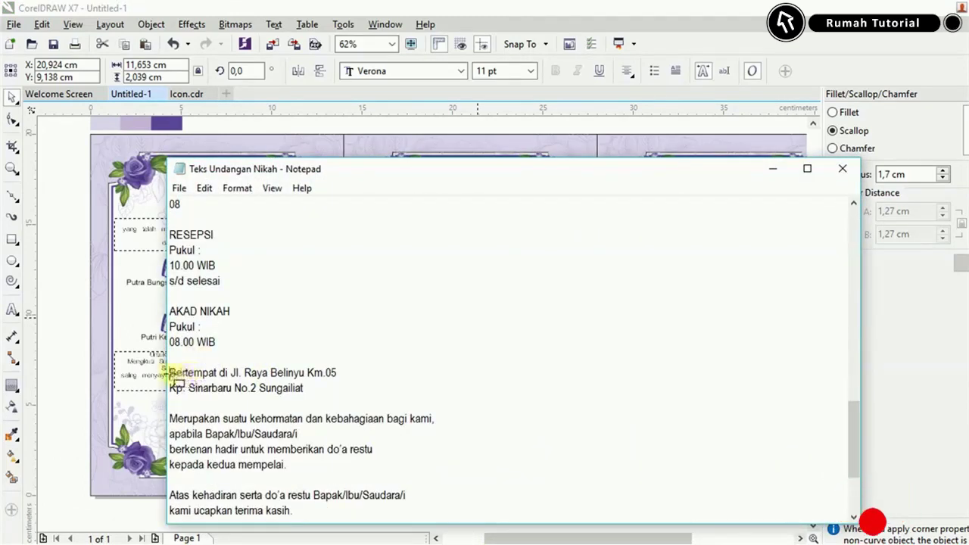
pyautogui.moveTo(170, 373); pyautogui.dragTo(324, 464)
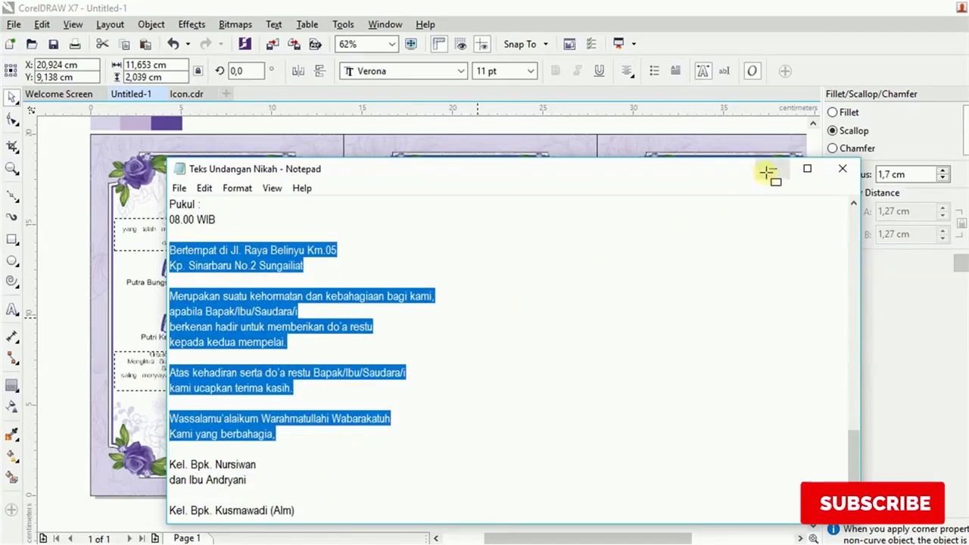
pyautogui.click(772, 169)
pyautogui.doubleClick(436, 324)
pyautogui.hotkey('ctrl', 'a')
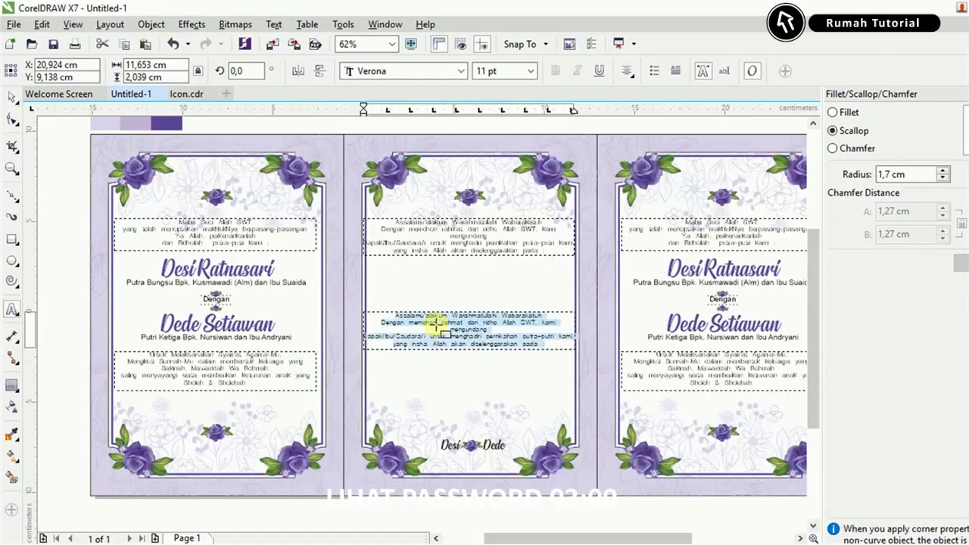
pyautogui.hotkey('ctrl', 'v')
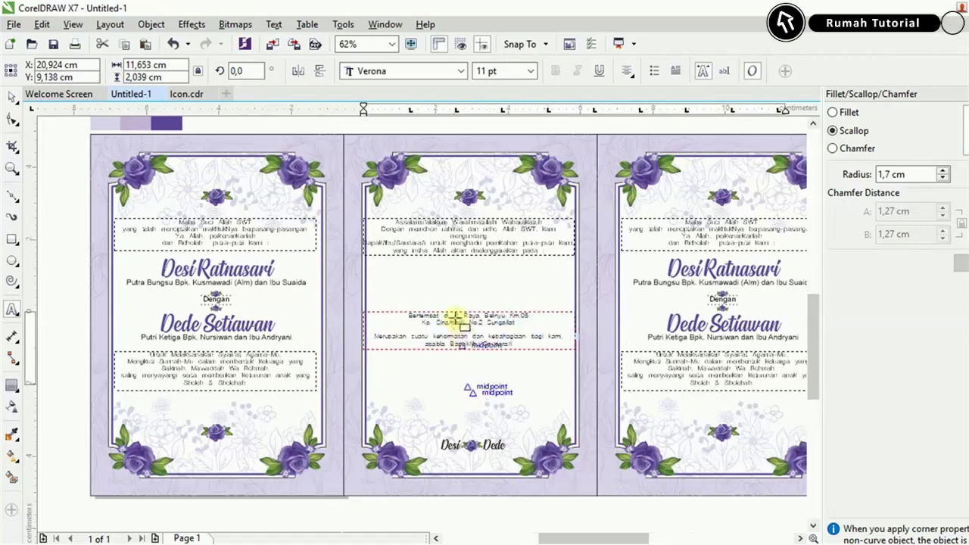
# Keep the blank line after the Sungailiat address and enlarge the frame to show all lines.
pyautogui.scroll(3, 456, 316)
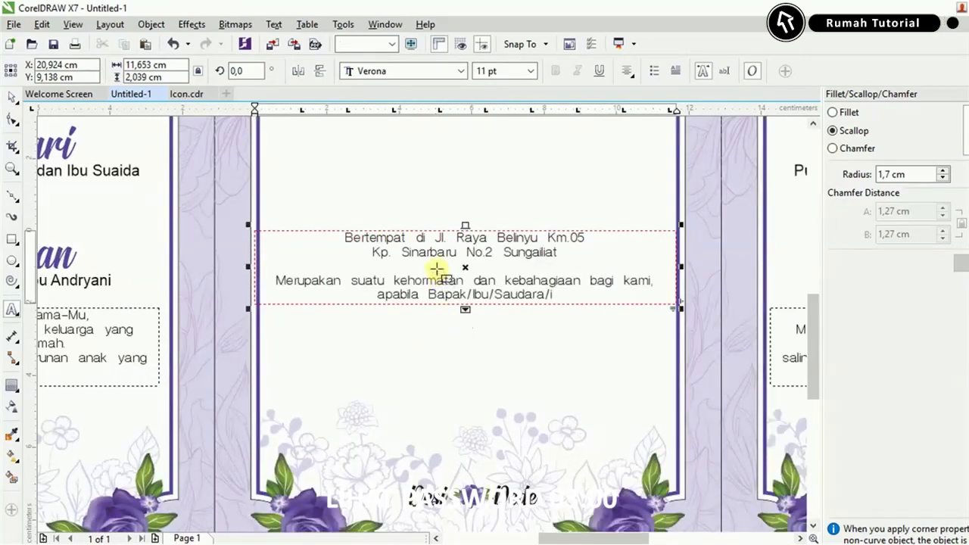
pyautogui.click(437, 267)
pyautogui.press('BackSpace')
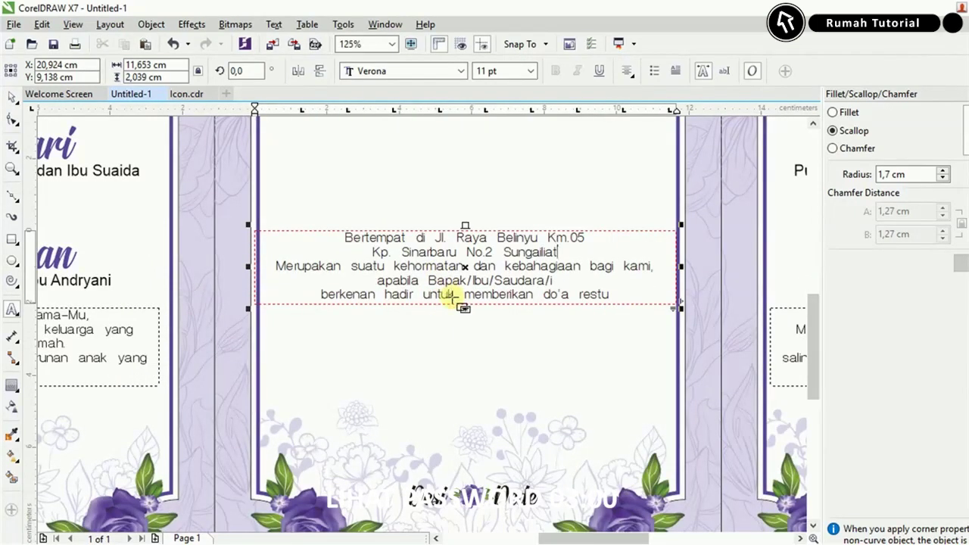
pyautogui.press('Return')
pyautogui.click(11, 98)
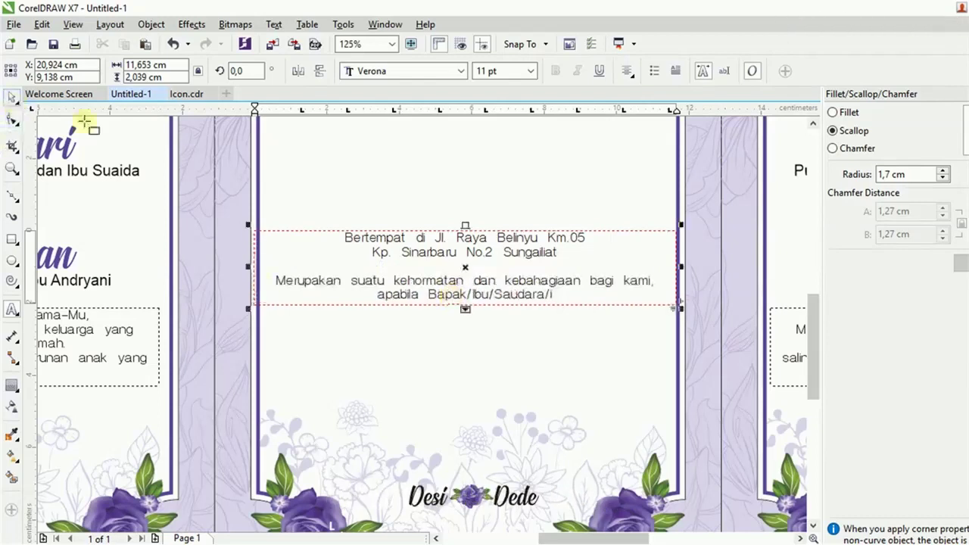
pyautogui.moveTo(464, 308); pyautogui.dragTo(465, 426)
# Delete the 'Merupakan' to 'mempelai.' paragraph and shrink the frame to the address lines.
pyautogui.scroll(-1, 432, 341)
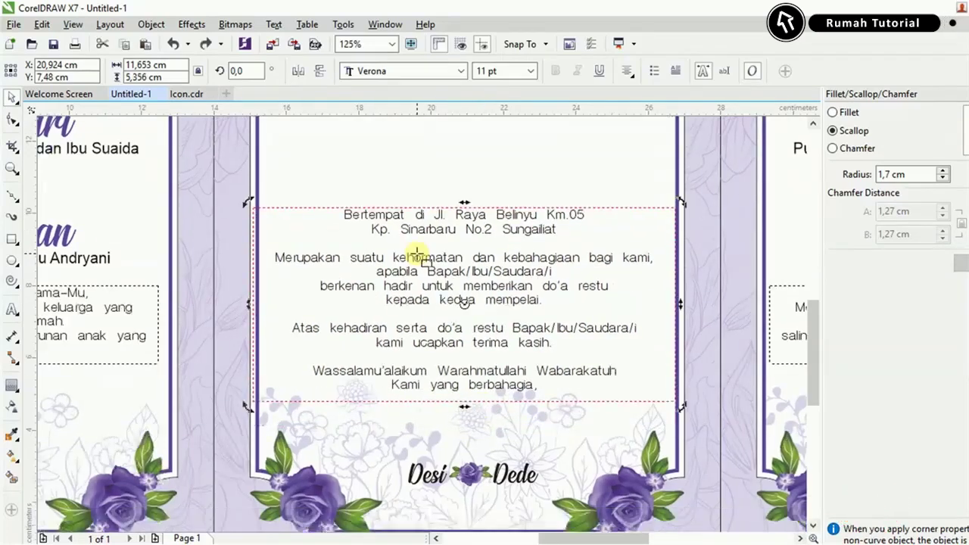
pyautogui.doubleClick(405, 257)
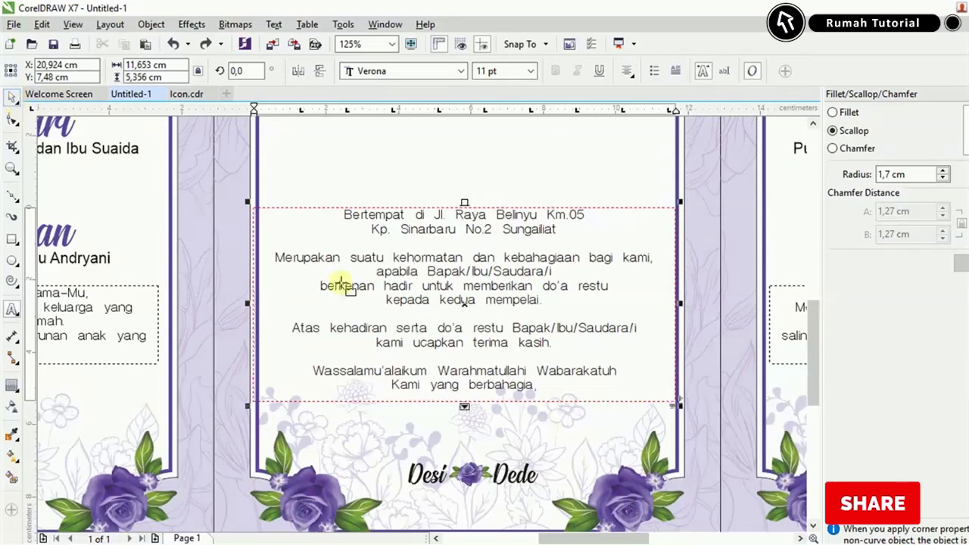
pyautogui.click(341, 258)
pyautogui.moveTo(275, 258); pyautogui.dragTo(561, 301)
pyautogui.press('BackSpace')
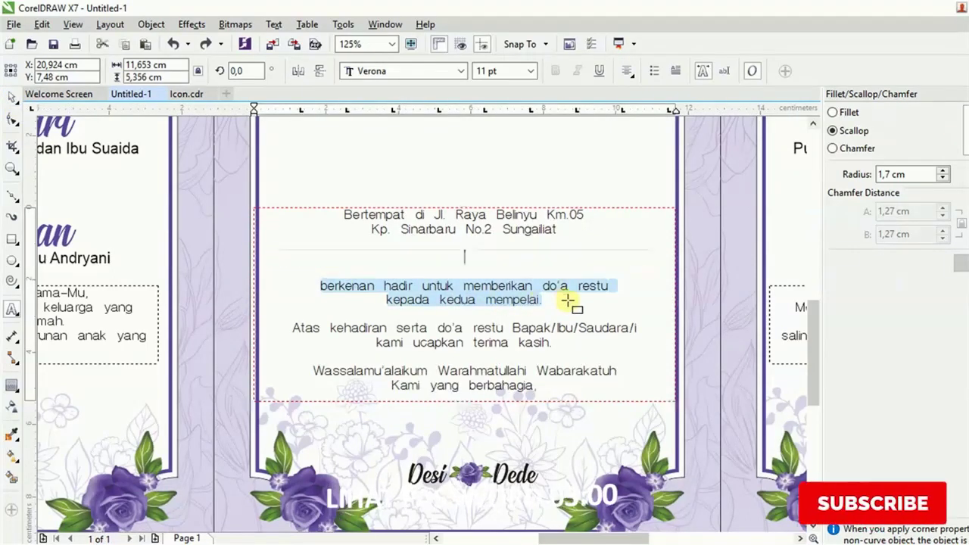
pyautogui.click(12, 97)
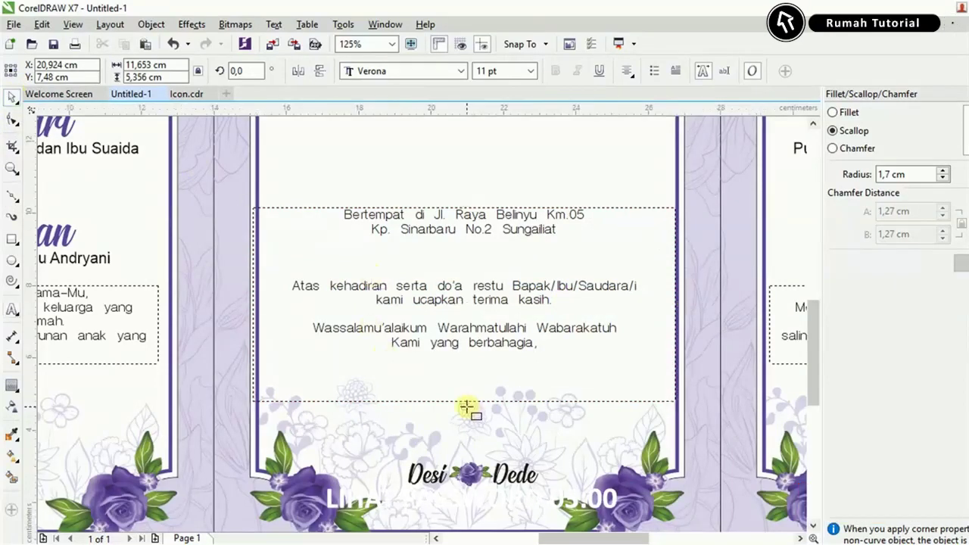
pyautogui.moveTo(467, 407); pyautogui.dragTo(471, 271)
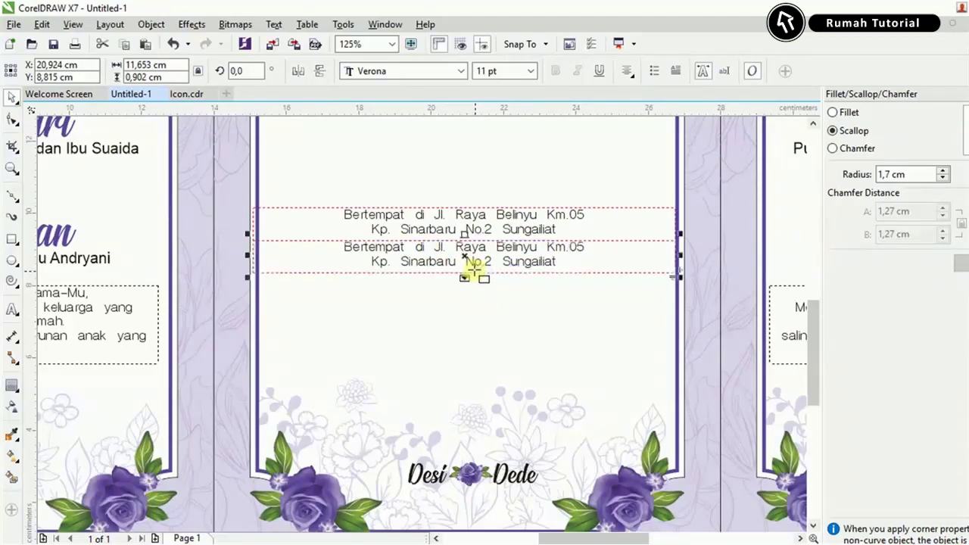
# Fill the duplicated frame with the 'Merupakan' paragraph and enlarge it to show every line.
pyautogui.scroll(1, 469, 261)
pyautogui.doubleClick(468, 241)
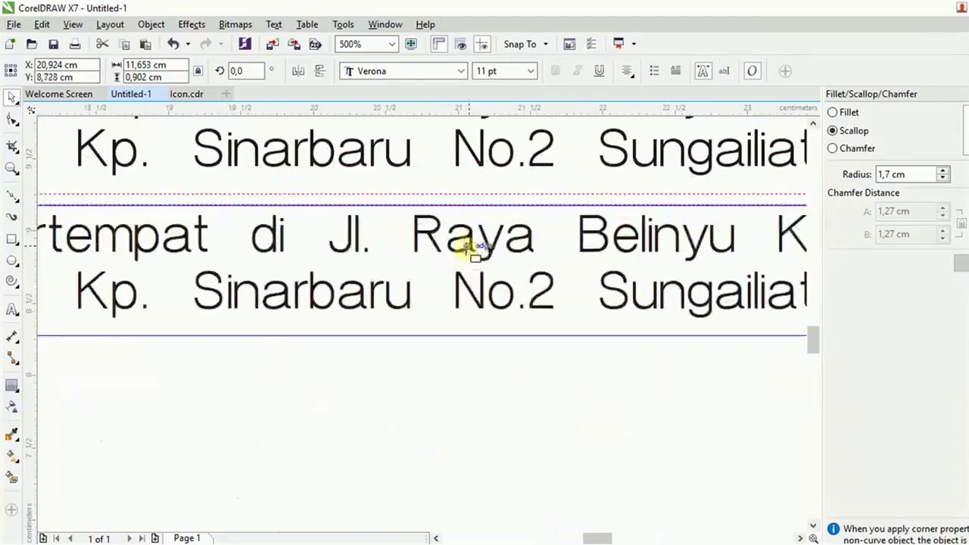
pyautogui.hotkey('ctrl', 'a')
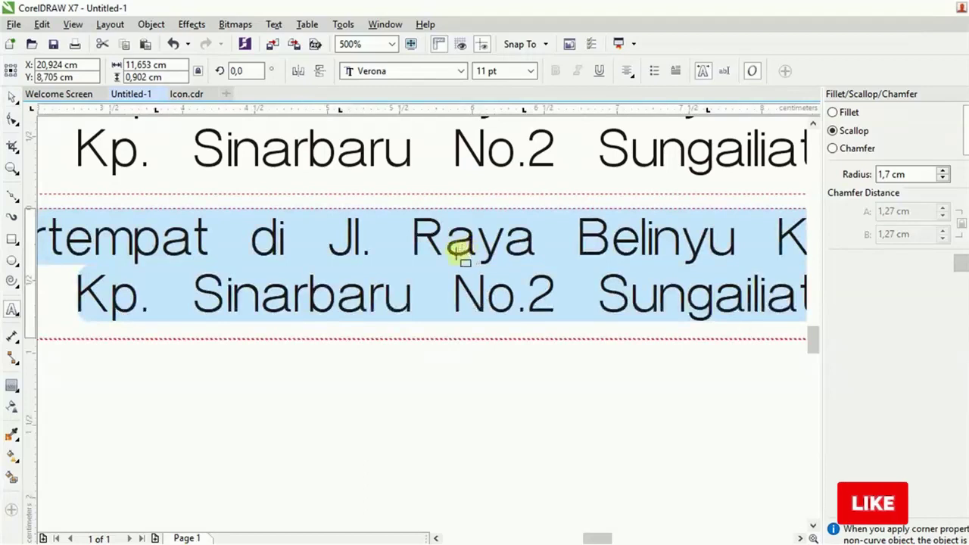
pyautogui.hotkey('ctrl', 'v')
pyautogui.scroll(-1, 533, 355)
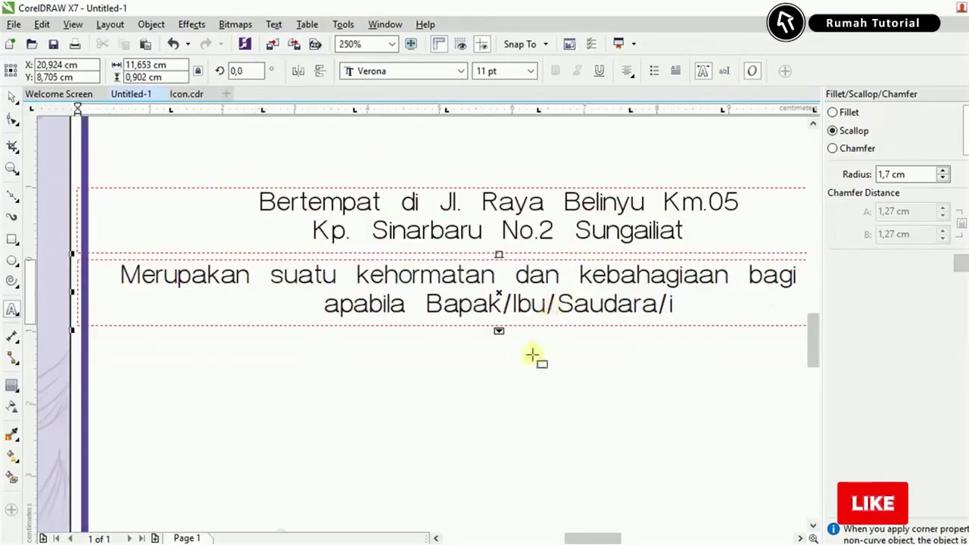
pyautogui.moveTo(499, 332); pyautogui.dragTo(511, 380)
pyautogui.click(11, 99)
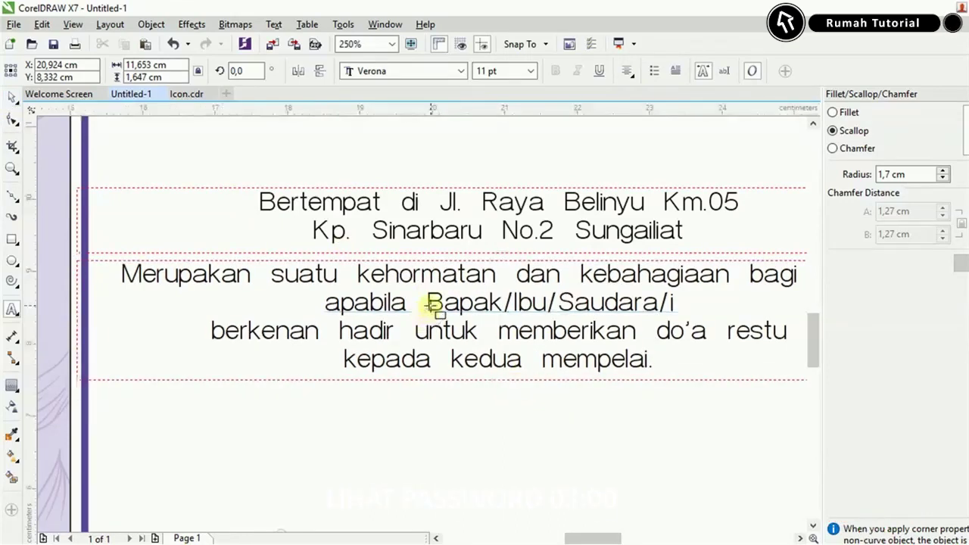
# Drop a copy of the 'Merupakan' paragraph frame just below it.
pyautogui.moveTo(433, 308); pyautogui.dragTo(435, 428)
pyautogui.rightClick(435, 428)
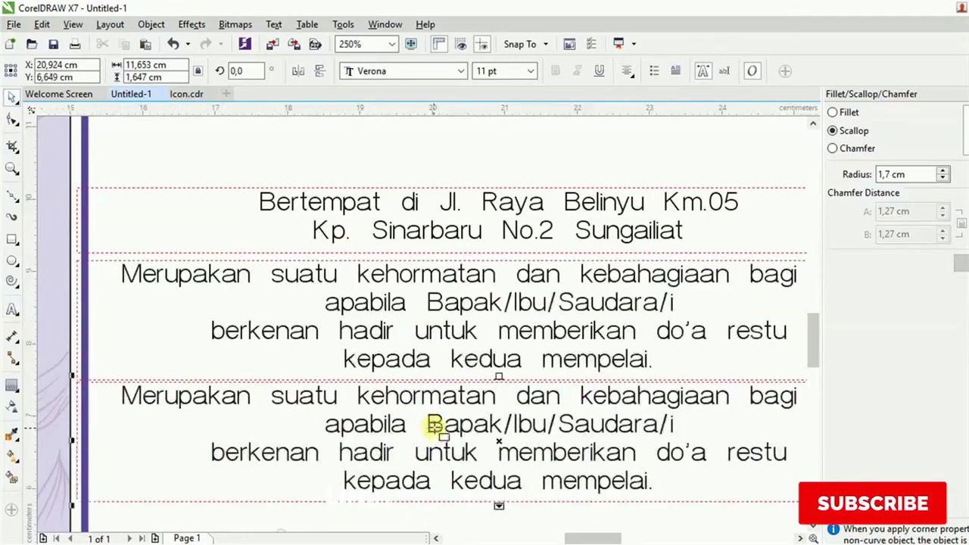
pyautogui.scroll(2, 438, 426)
pyautogui.moveTo(442, 386); pyautogui.dragTo(443, 395)
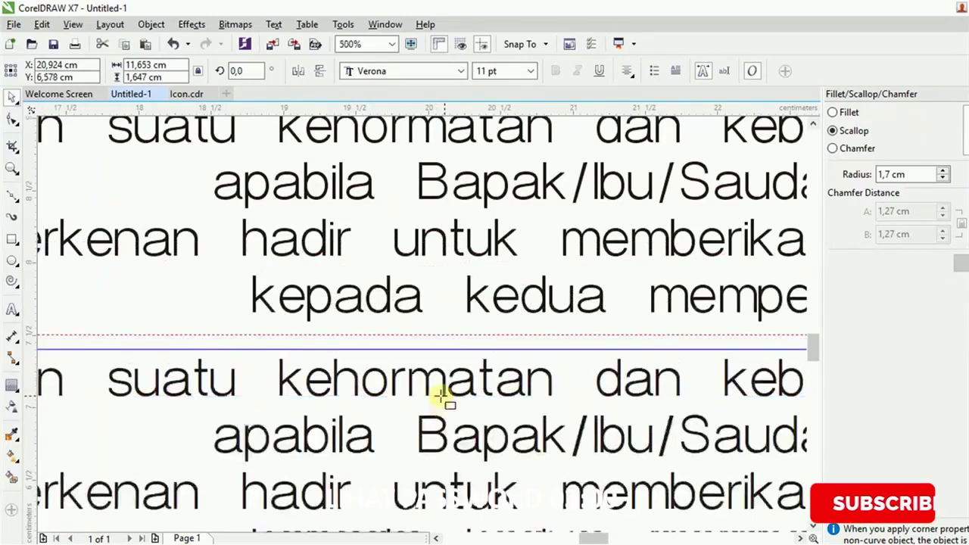
# Replace the lower copy with the 'Atas kehadiran' thank-you lines, sized to two lines.
pyautogui.hotkey('alt', 'Tab')
pyautogui.click(407, 369)
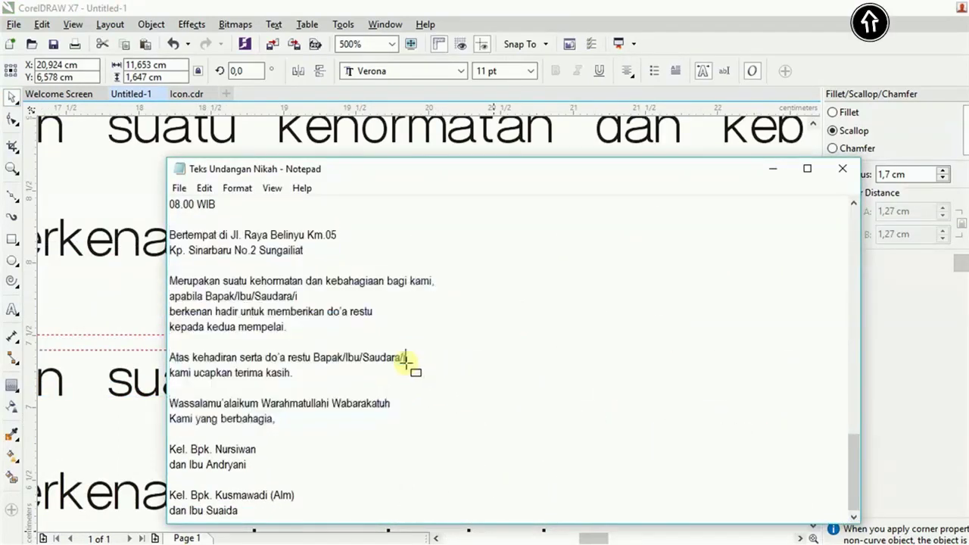
pyautogui.moveTo(172, 357); pyautogui.dragTo(298, 372)
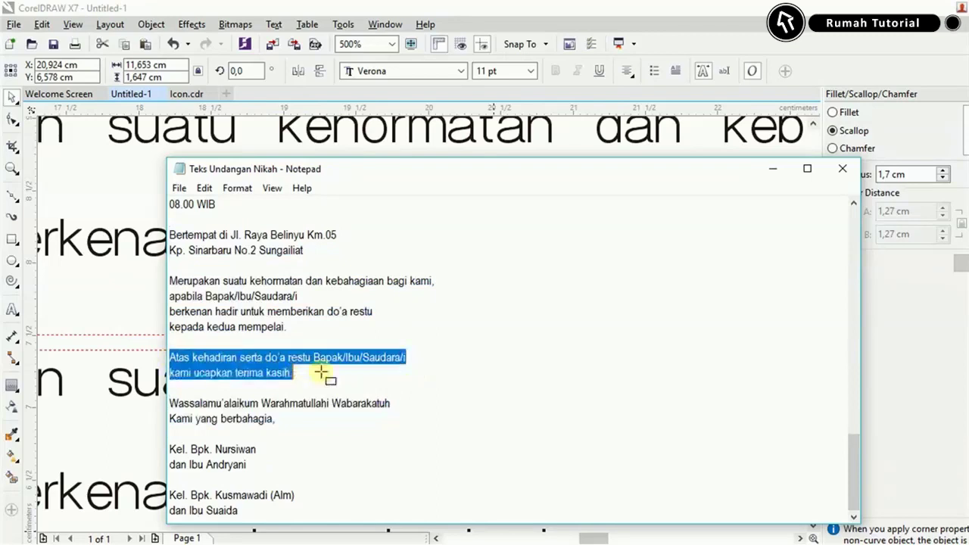
pyautogui.click(773, 168)
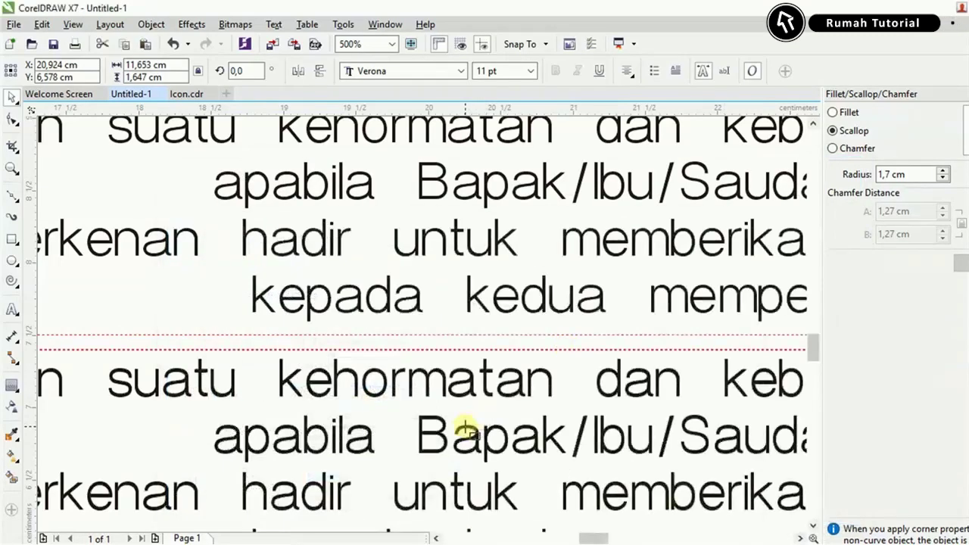
pyautogui.doubleClick(465, 430)
pyautogui.hotkey('ctrl', 'a')
pyautogui.hotkey('ctrl', 'v')
pyautogui.scroll(-2, 444, 327)
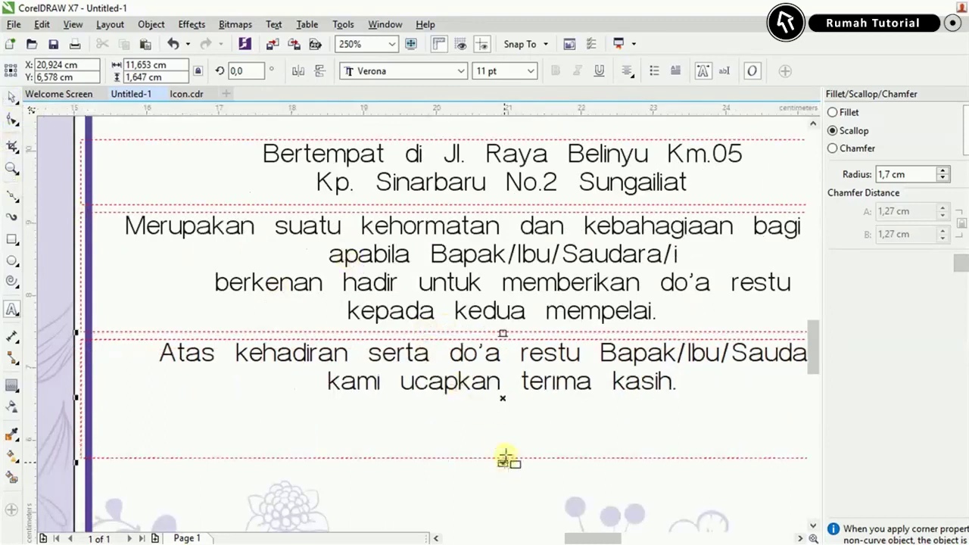
pyautogui.moveTo(504, 459); pyautogui.dragTo(509, 405)
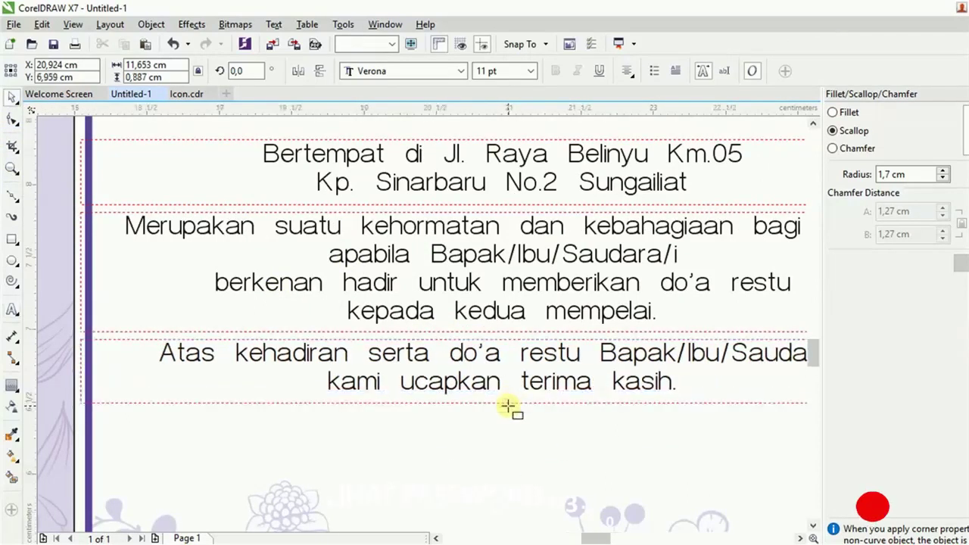
# Leave a copy of the thank-you frame a little lower on the card.
pyautogui.scroll(3, 508, 407)
pyautogui.moveTo(493, 368); pyautogui.dragTo(493, 482)
pyautogui.rightClick(492, 483)
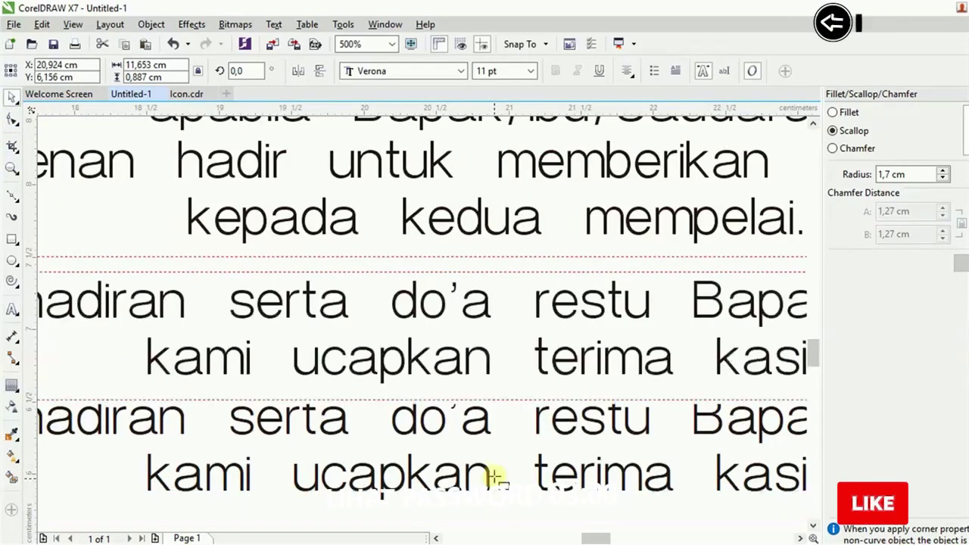
pyautogui.moveTo(485, 432); pyautogui.dragTo(489, 460)
pyautogui.scroll(2, 485, 436)
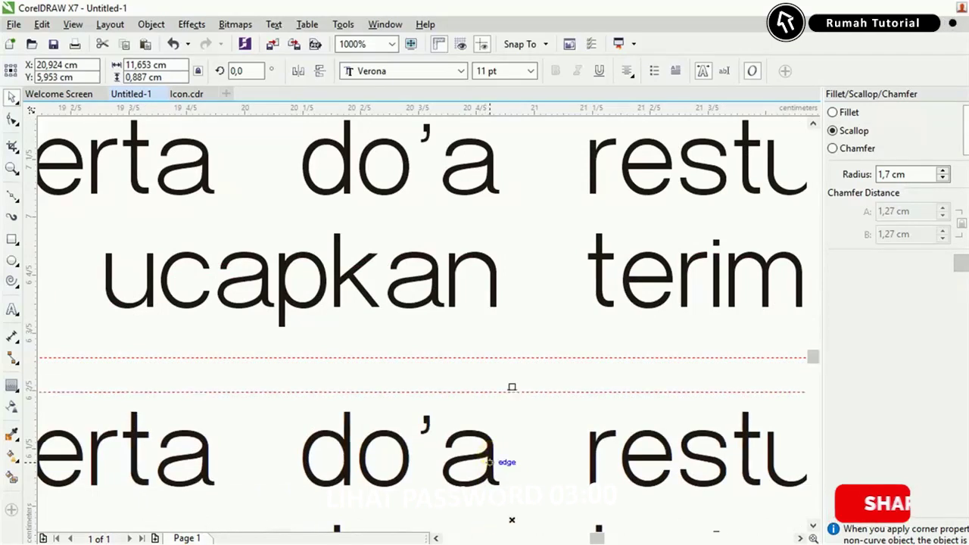
# Replace that copy with the Wassalamu'alaikum closing ending 'Kami yang berbahagia,' and move it up.
pyautogui.hotkey('alt', 'Tab')
pyautogui.moveTo(336, 415); pyautogui.dragTo(173, 393)
pyautogui.click(773, 169)
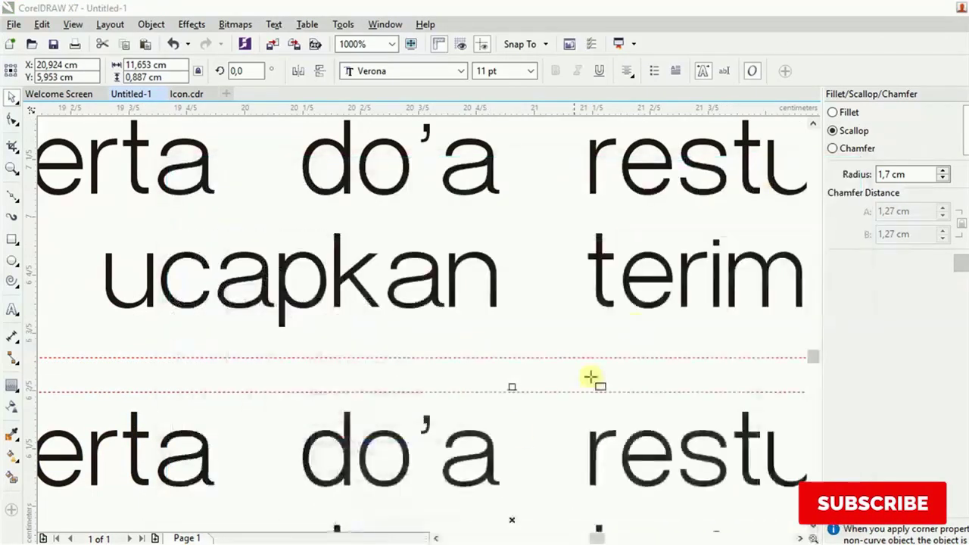
pyautogui.doubleClick(493, 455)
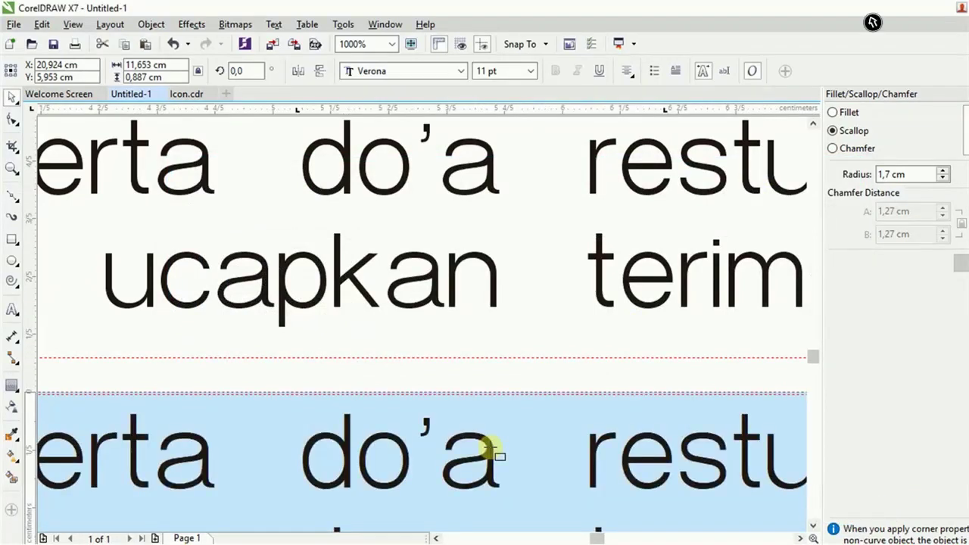
pyautogui.hotkey('ctrl', 'v')
pyautogui.scroll(-3, 480, 316)
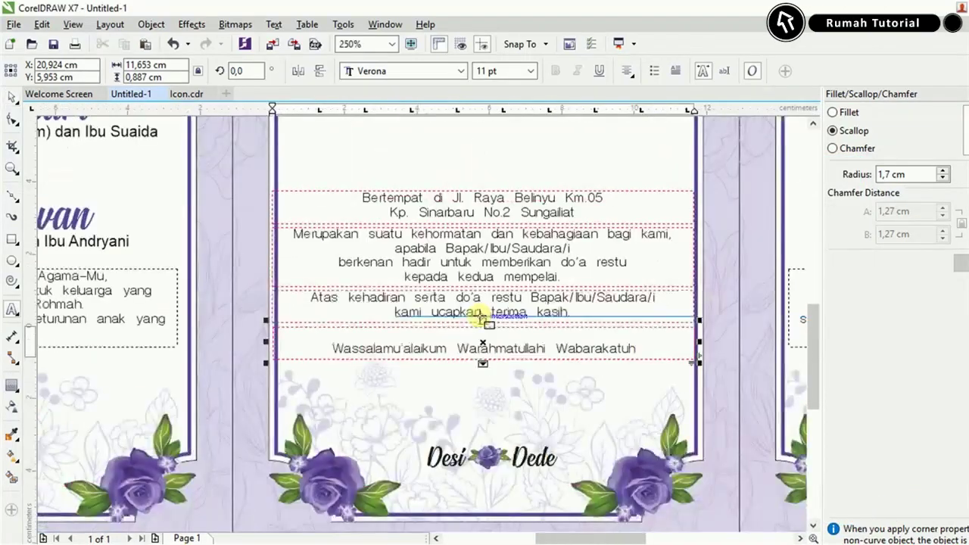
pyautogui.scroll(2, 500, 375)
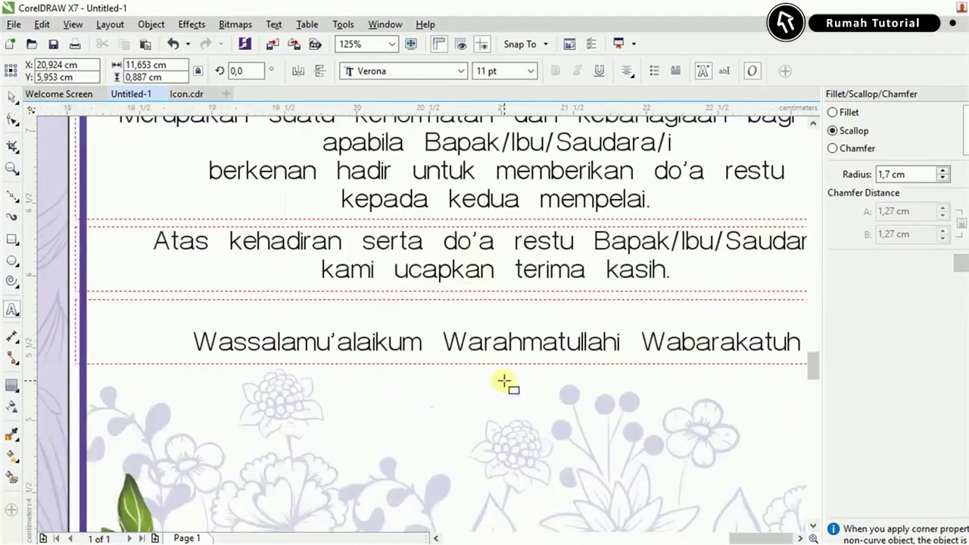
pyautogui.moveTo(492, 355); pyautogui.dragTo(489, 429)
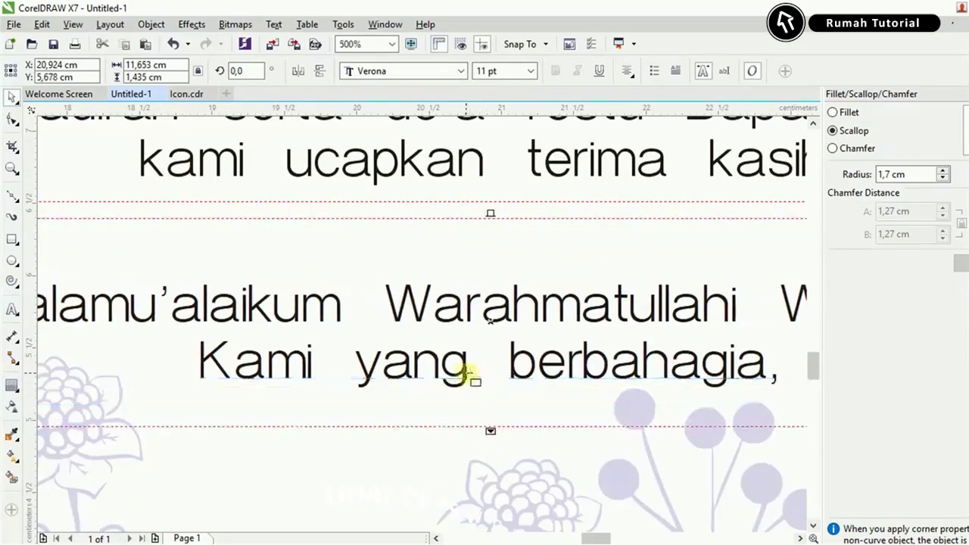
pyautogui.moveTo(468, 374); pyautogui.dragTo(473, 330)
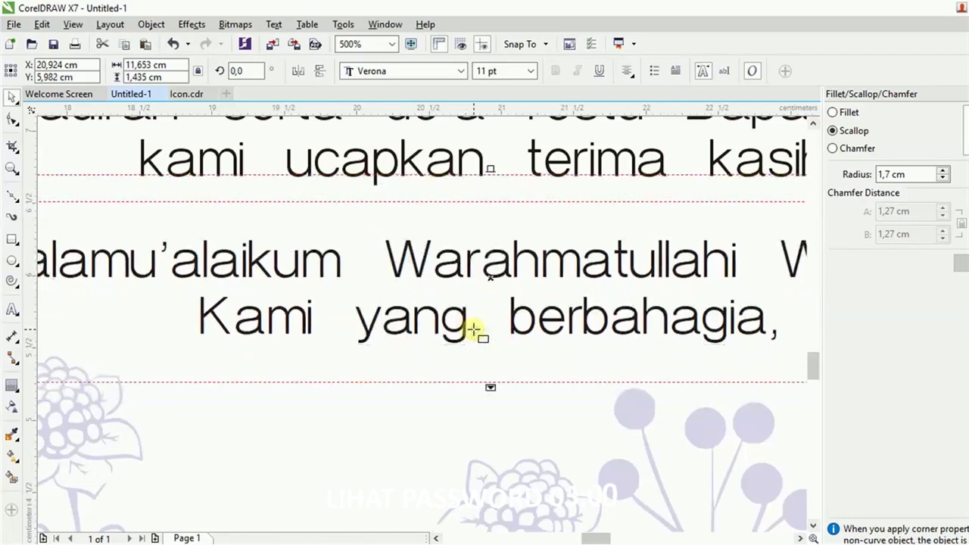
pyautogui.scroll(-2, 473, 330)
pyautogui.scroll(-1, 474, 331)
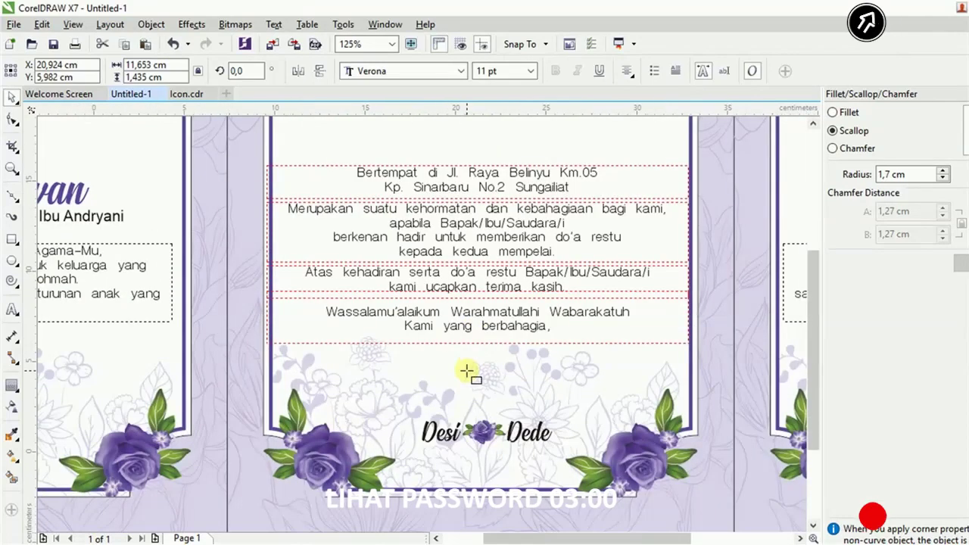
pyautogui.scroll(-1, 467, 385)
# Paste both families' name blocks from the notes as new text below the cards.
pyautogui.click(484, 482)
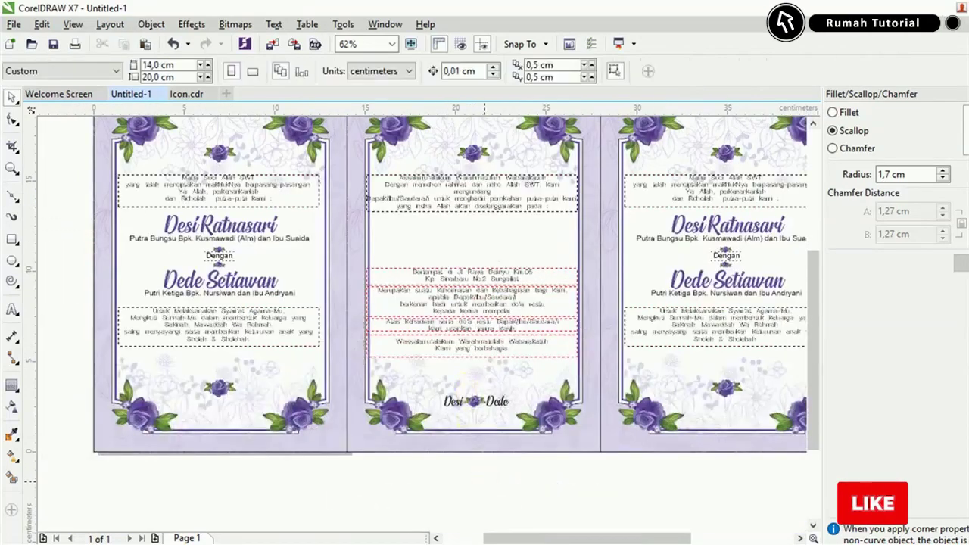
pyautogui.hotkey('alt', 'Tab')
pyautogui.moveTo(359, 426); pyautogui.dragTo(280, 462)
pyautogui.moveTo(239, 512); pyautogui.dragTo(172, 448)
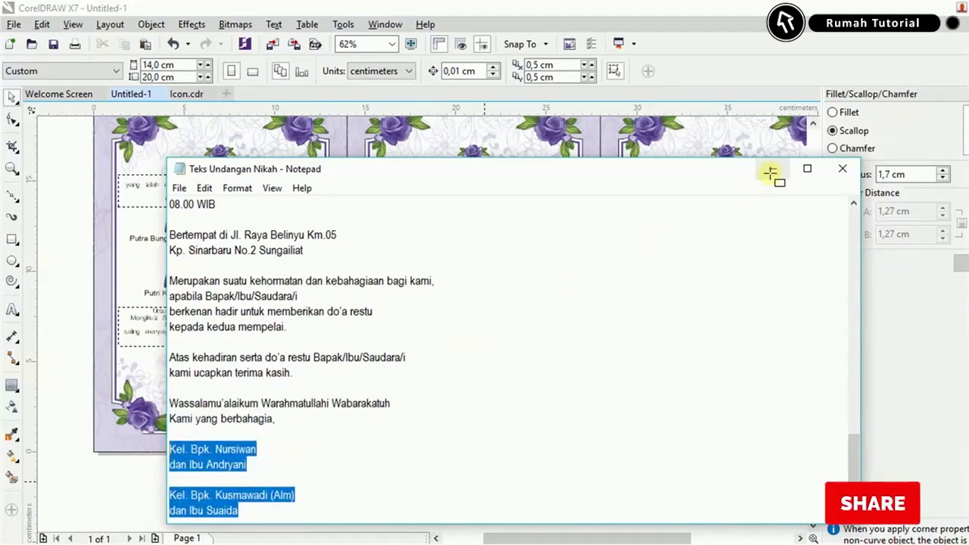
pyautogui.click(770, 173)
pyautogui.click(358, 498)
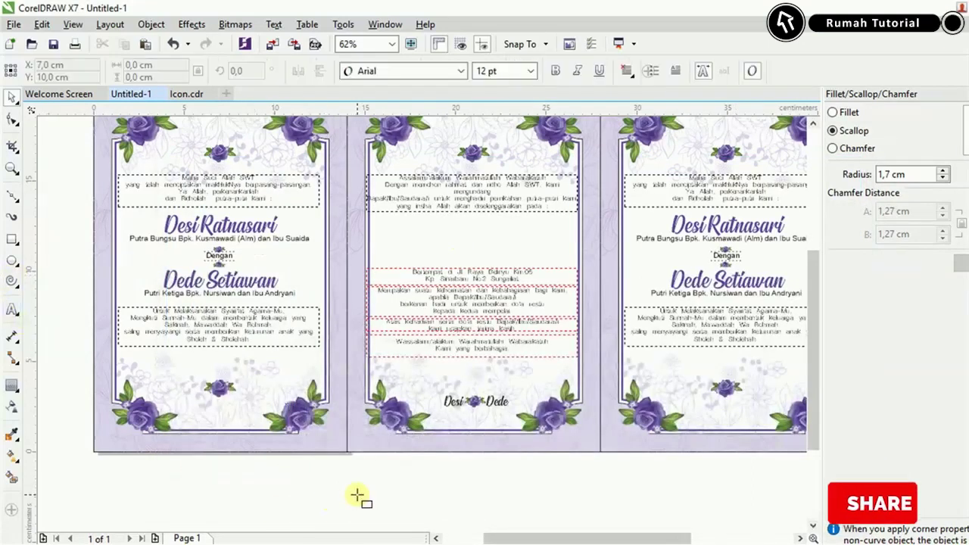
pyautogui.write('Kel. Bpk. Nursiwan dan Ibu Andryani')
# Delete the second family's name block, leaving only the first family's two lines.
pyautogui.scroll(3, 393, 512)
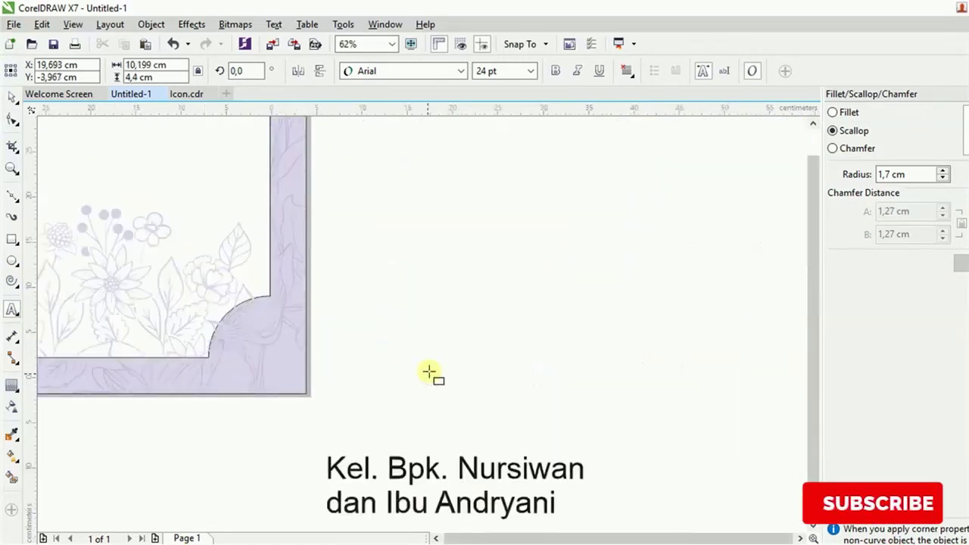
pyautogui.scroll(-4, 429, 372)
pyautogui.scroll(-1, 461, 439)
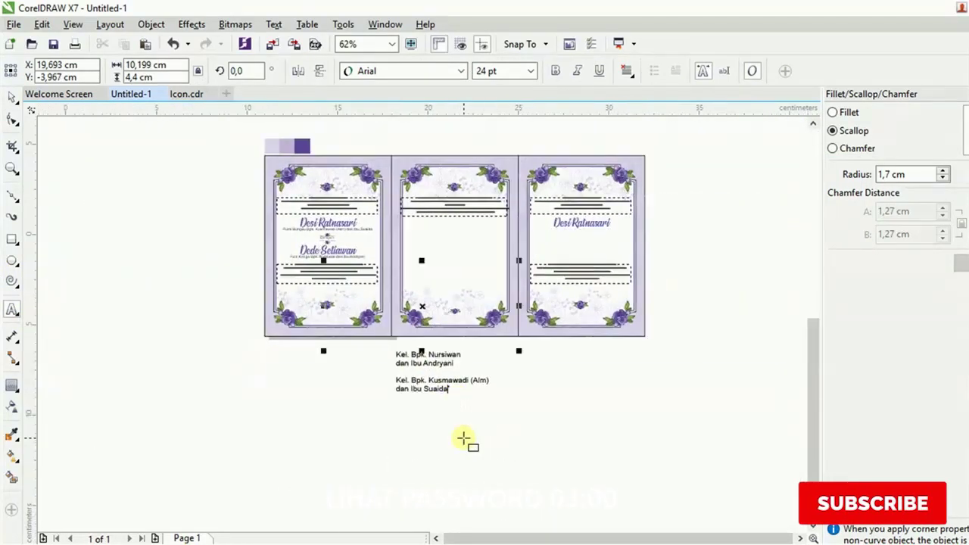
pyautogui.scroll(3, 445, 393)
pyautogui.moveTo(439, 309); pyautogui.dragTo(190, 250)
pyautogui.press('Delete')
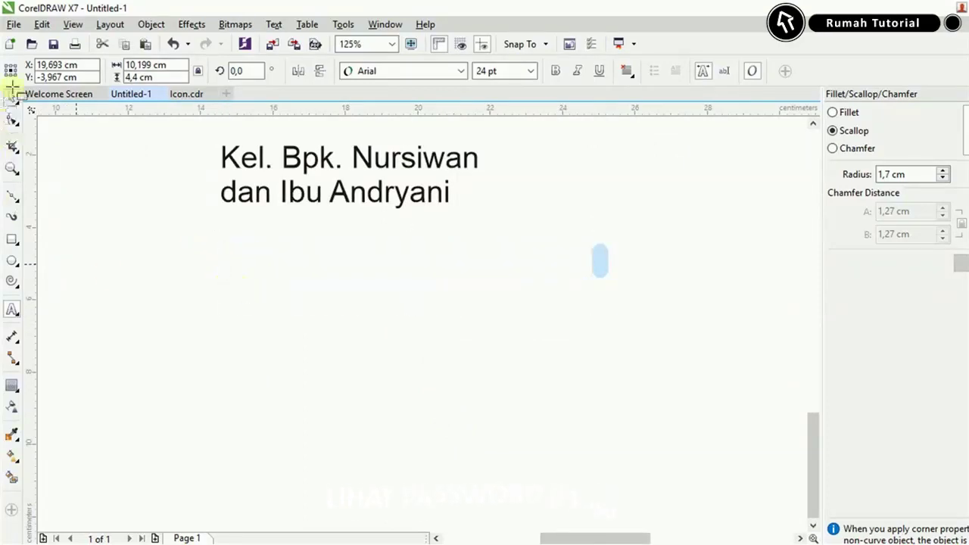
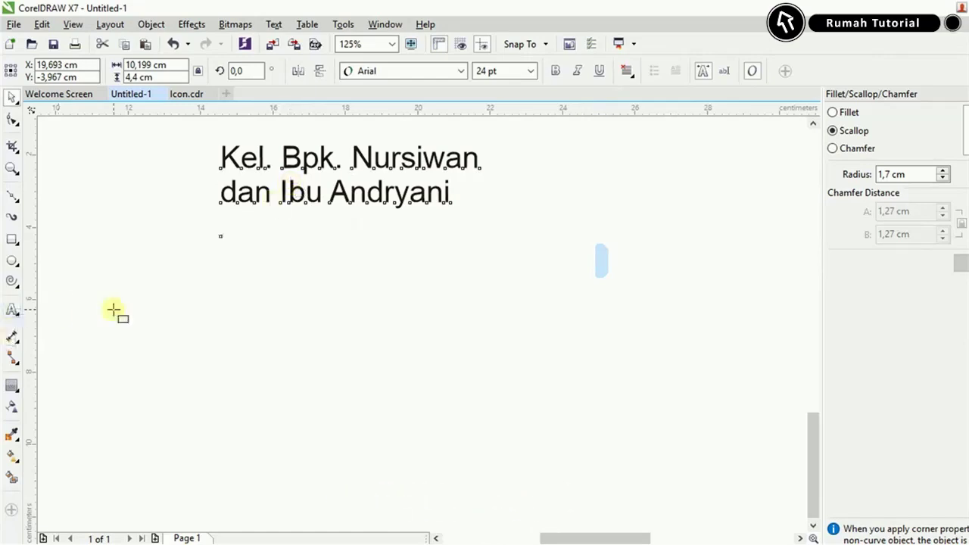
# Paste the second name block and set both name blocks to 12 pt Verona.
pyautogui.write('Kel. Bpk. Kusmawadi (Alm) dan Ibu Suaida')
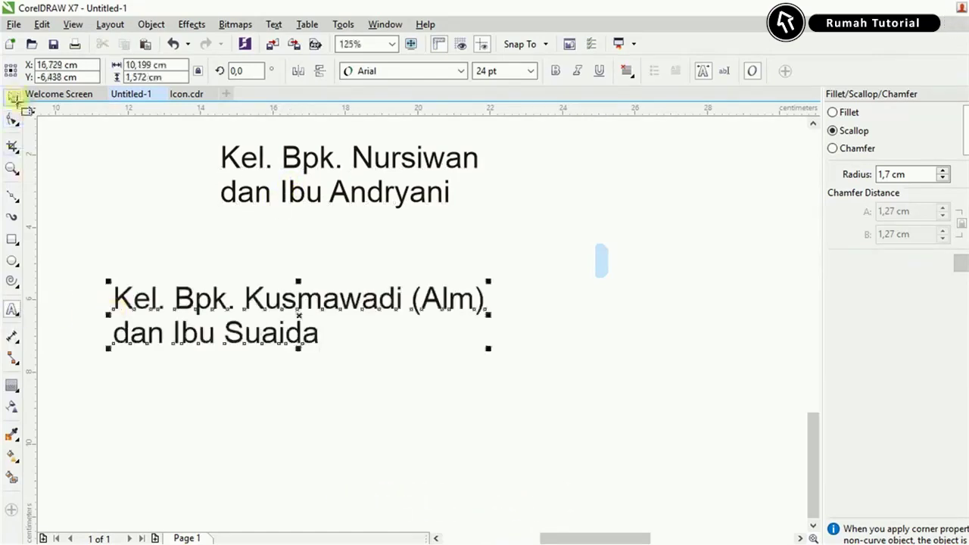
pyautogui.click(535, 69)
pyautogui.click(492, 164)
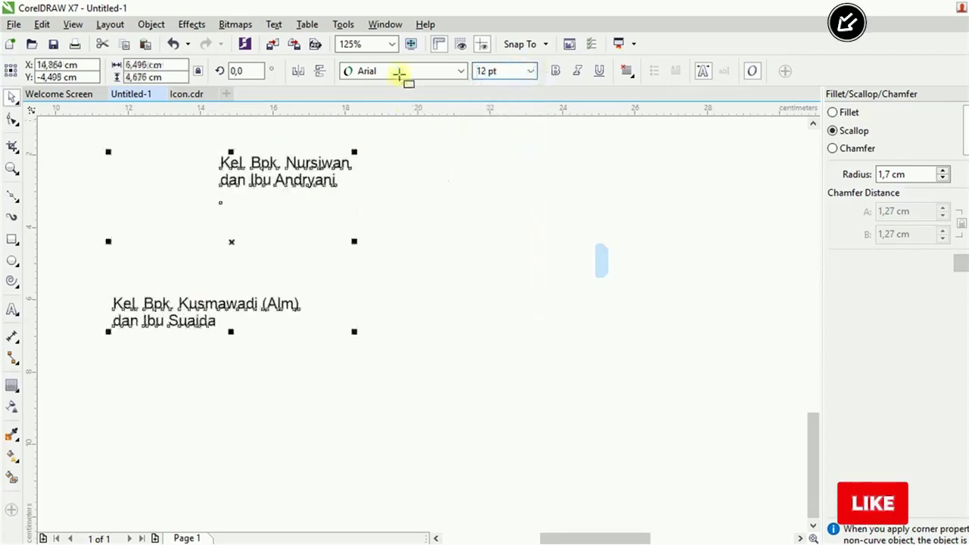
pyautogui.click(399, 71)
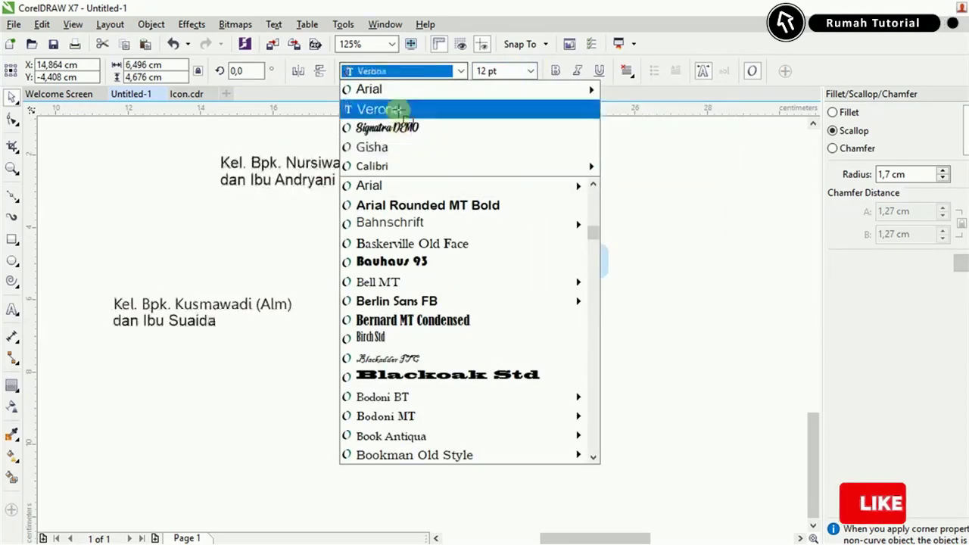
pyautogui.click(382, 109)
# Move the Nursiwan block right in the card, top-align both blocks, and centre them on the frame.
pyautogui.scroll(-5, 454, 416)
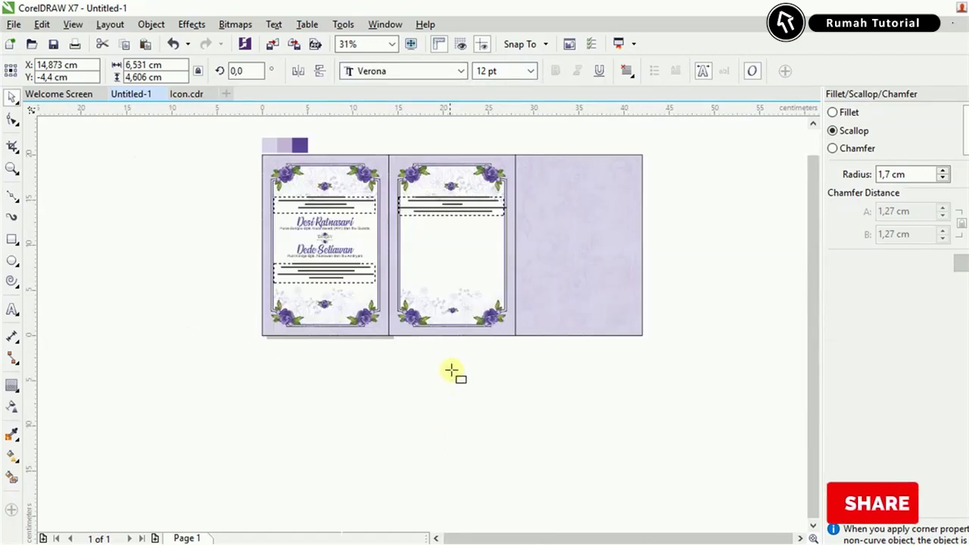
pyautogui.click(452, 371)
pyautogui.scroll(2, 415, 376)
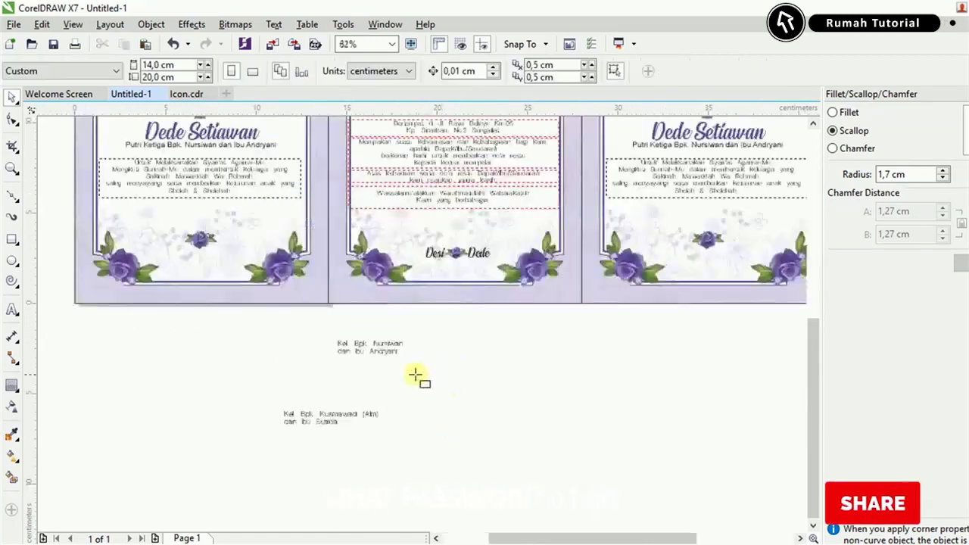
pyautogui.click(430, 201)
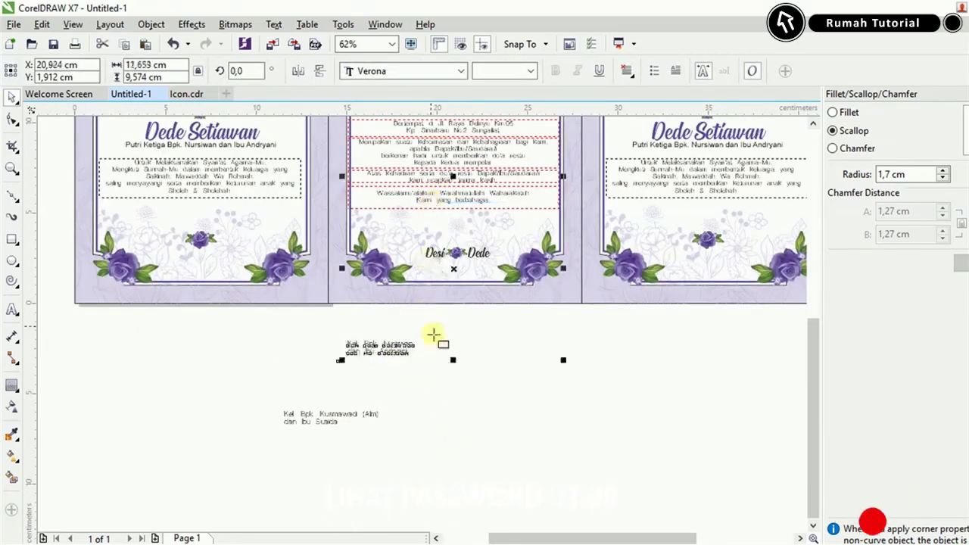
pyautogui.click(397, 342)
pyautogui.click(398, 342)
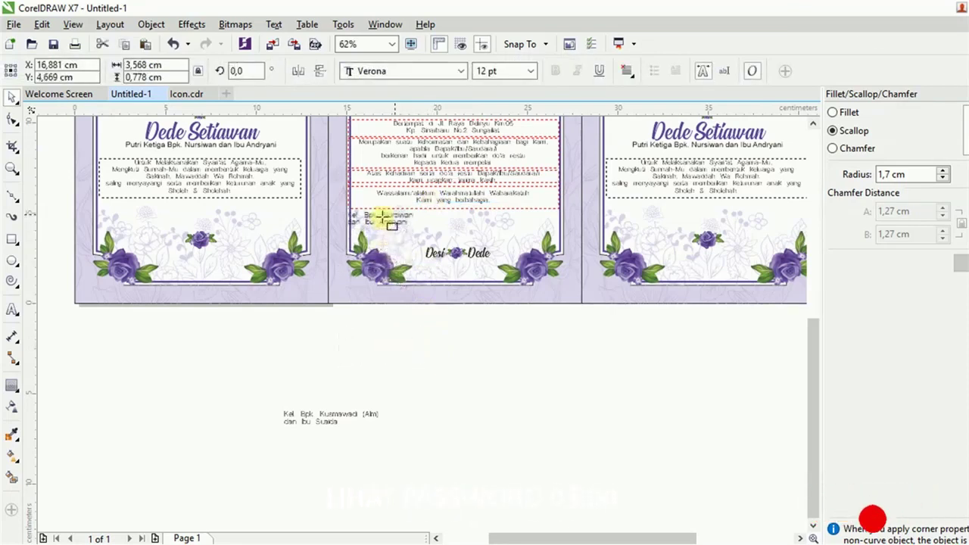
pyautogui.scroll(4, 383, 227)
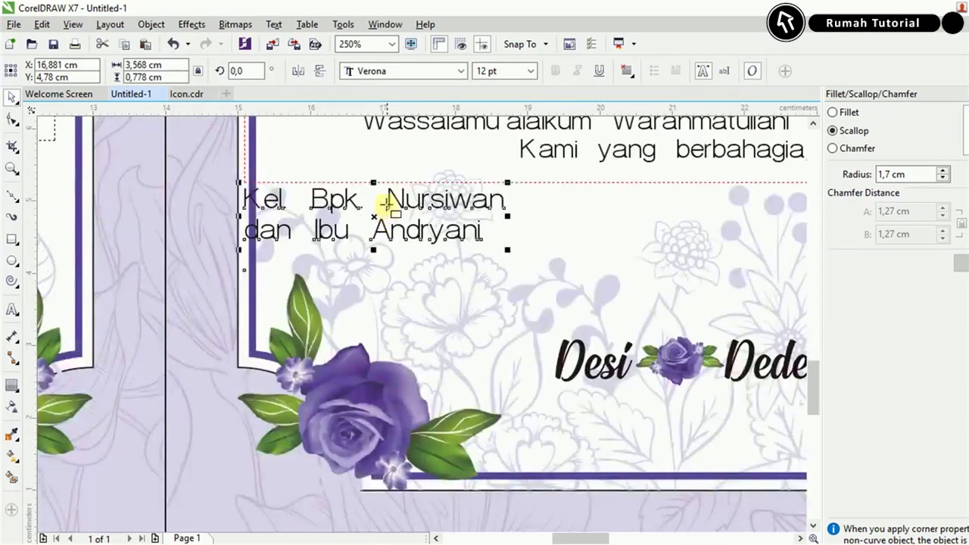
pyautogui.moveTo(397, 201); pyautogui.dragTo(454, 197)
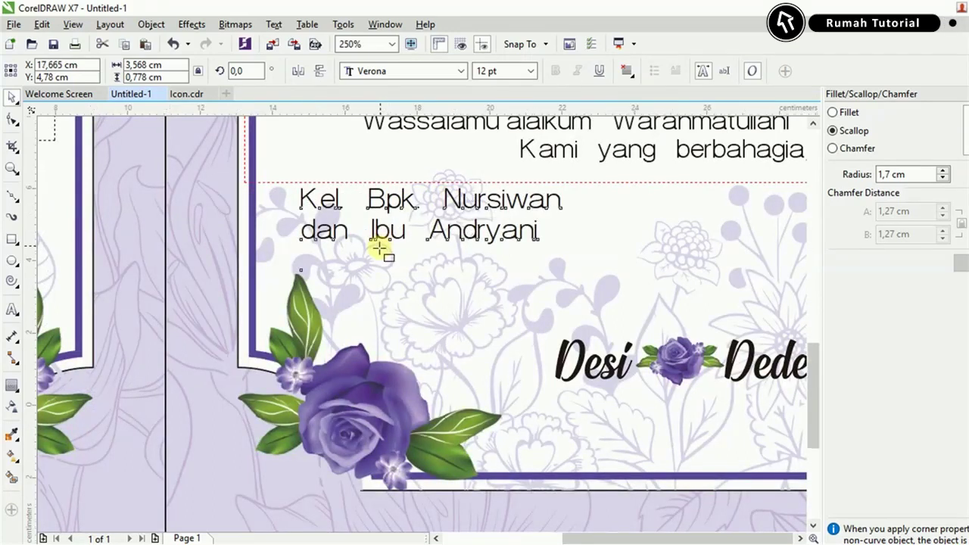
pyautogui.scroll(-2, 378, 248)
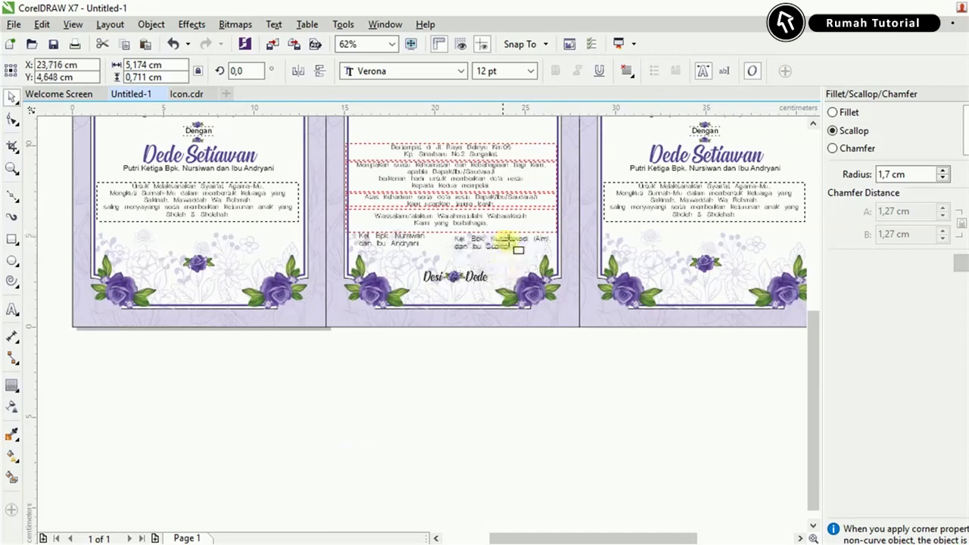
pyautogui.scroll(2, 506, 240)
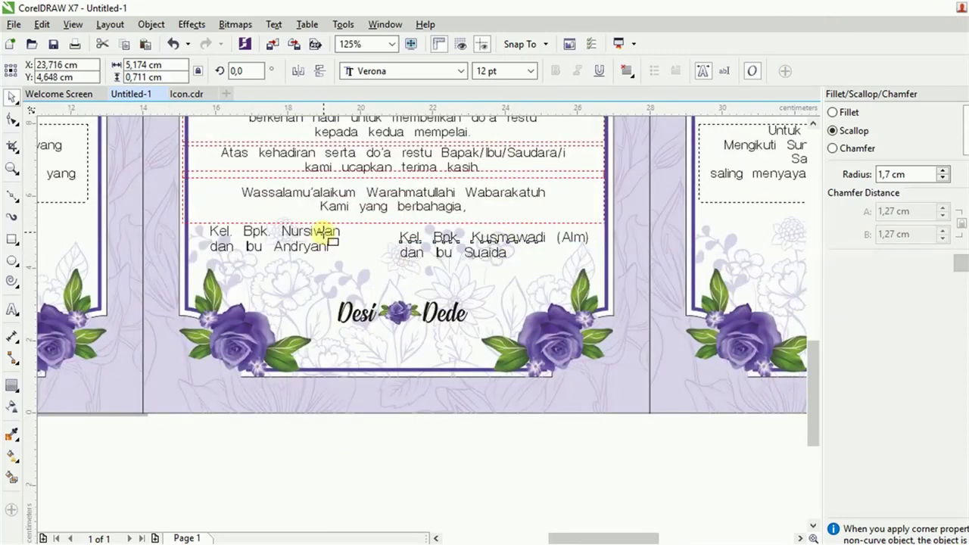
pyautogui.press('t')
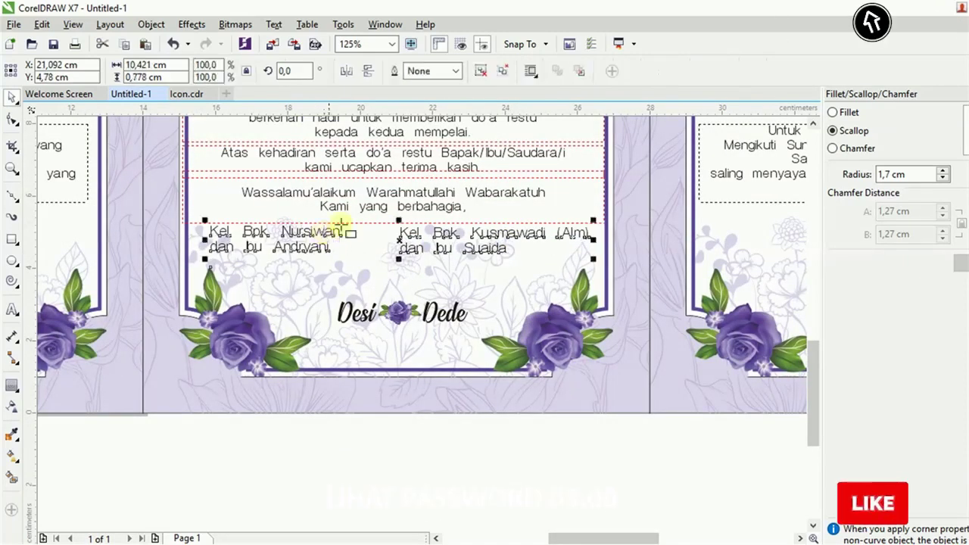
pyautogui.keyDown('shift'); pyautogui.click(393, 214); pyautogui.keyUp('shift')
pyautogui.press('e')
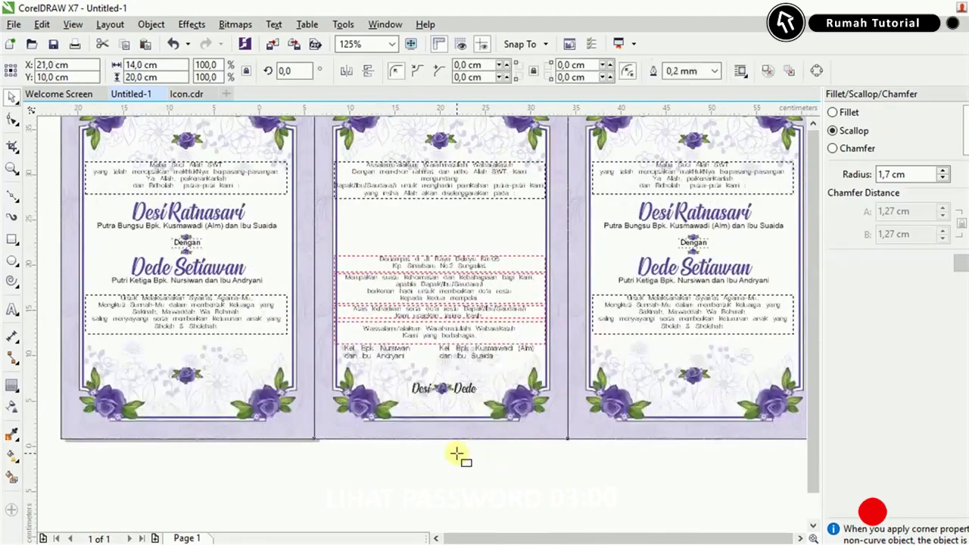
pyautogui.scroll(-3, 457, 453)
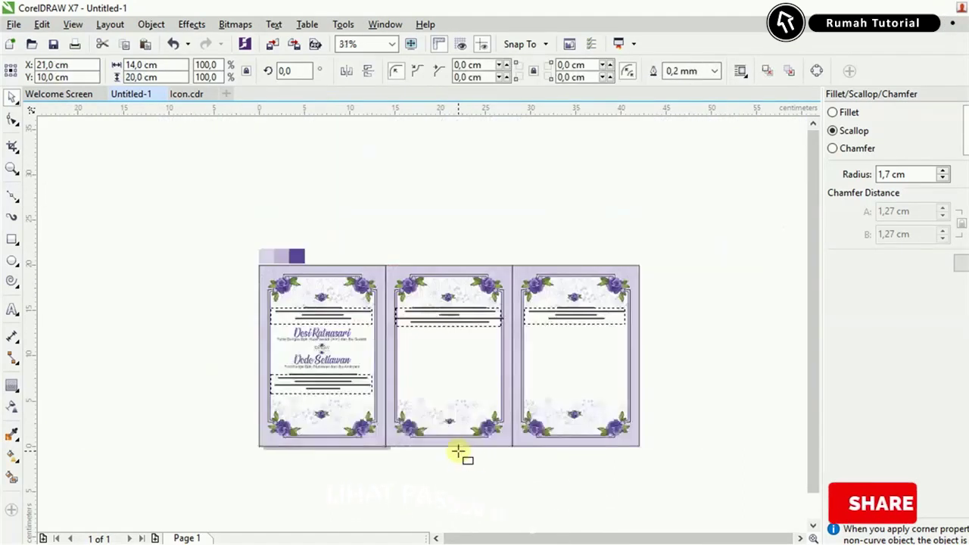
# In Icon.cdr, select the SEPTEMBER 2019 banner together with the leaf branch.
pyautogui.press('Escape')
pyautogui.click(189, 94)
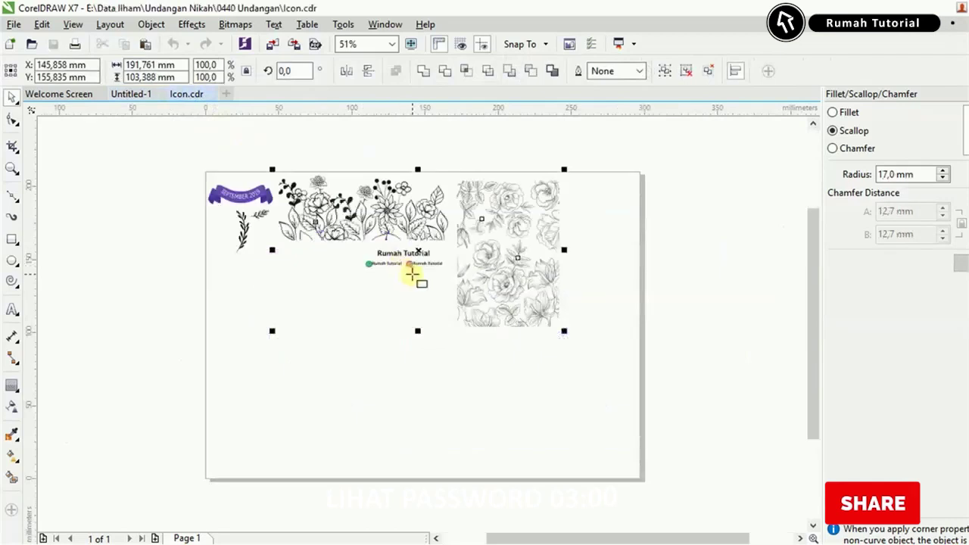
pyautogui.scroll(3, 411, 270)
pyautogui.press('Escape')
pyautogui.scroll(-2, 552, 381)
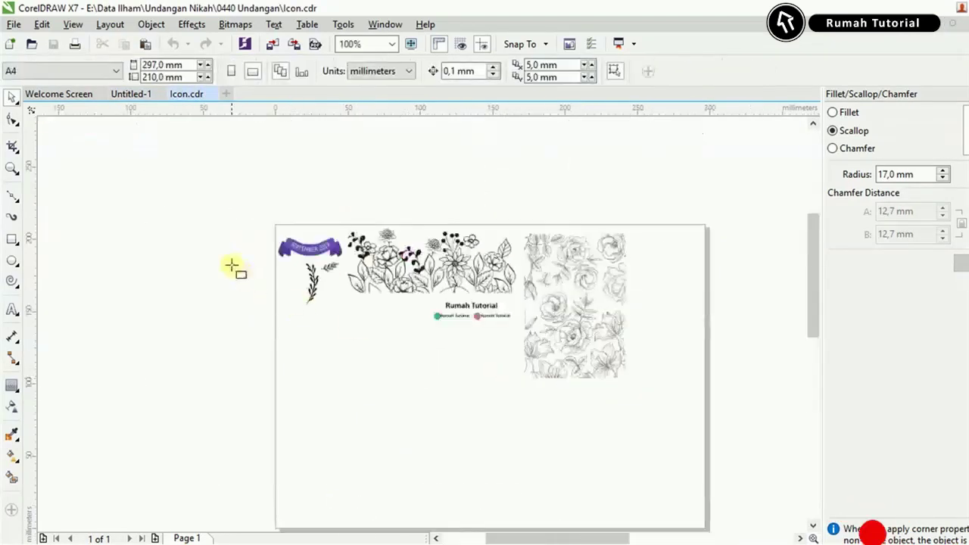
pyautogui.scroll(4, 274, 262)
pyautogui.click(496, 206)
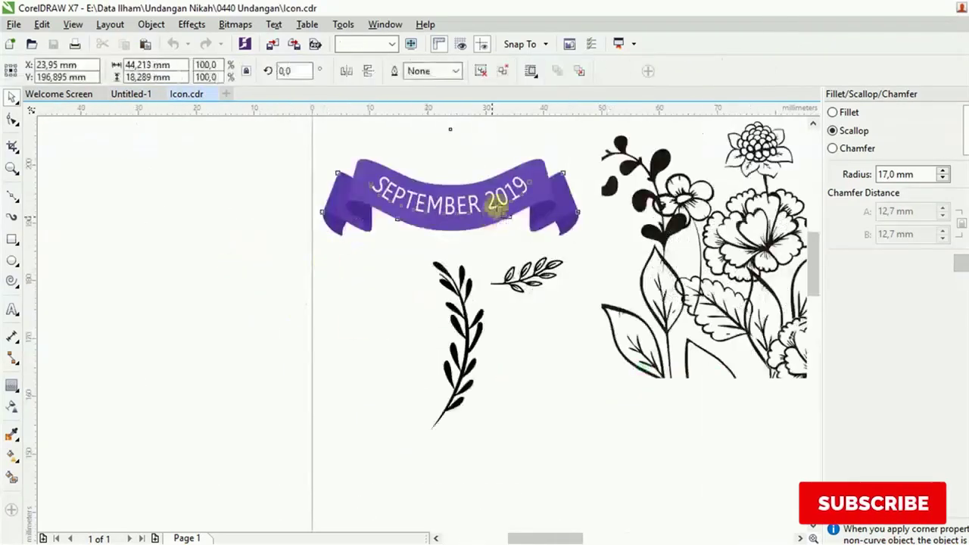
pyautogui.keyDown('shift'); pyautogui.click(471, 324); pyautogui.keyUp('shift')
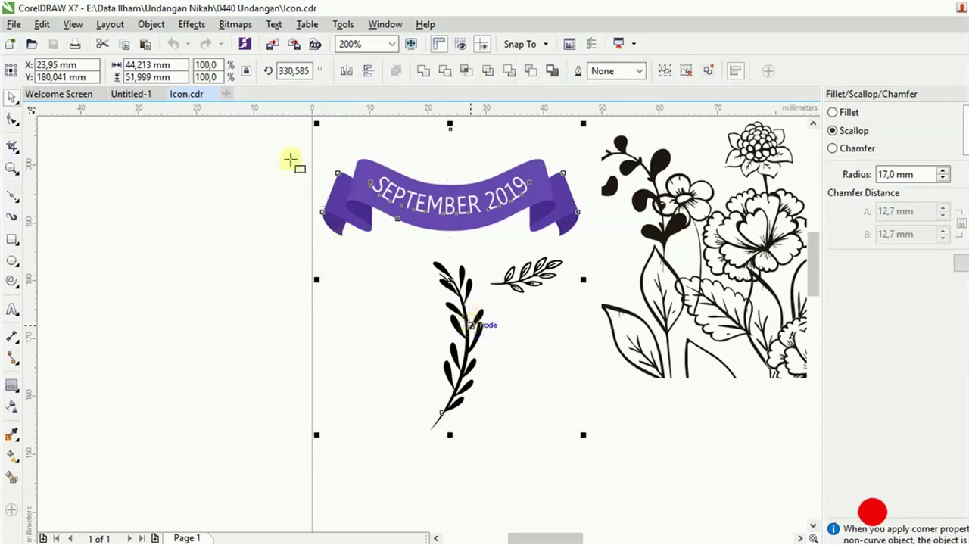
# Bring the banner and leaf into Untitled-1 and move the banner below the leaf branch.
pyautogui.click(143, 96)
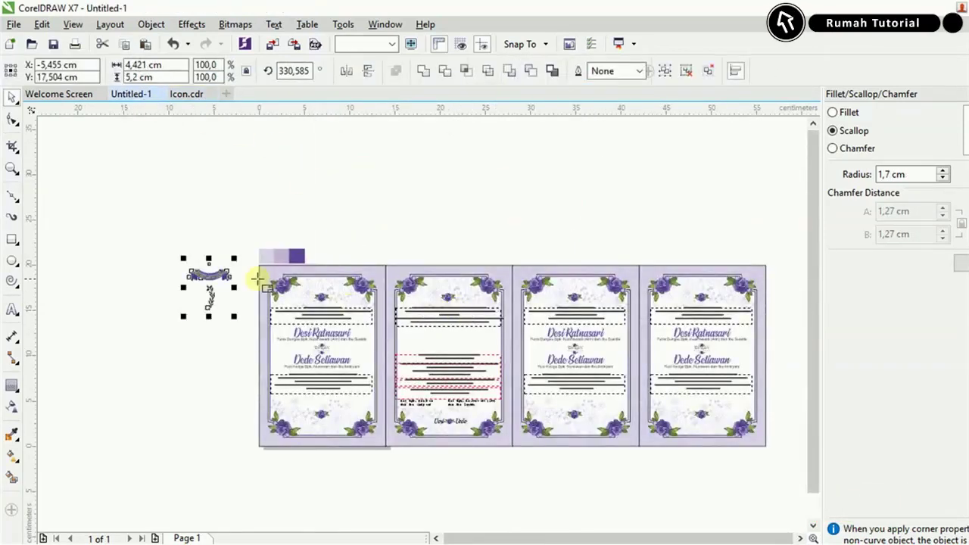
pyautogui.scroll(4, 452, 219)
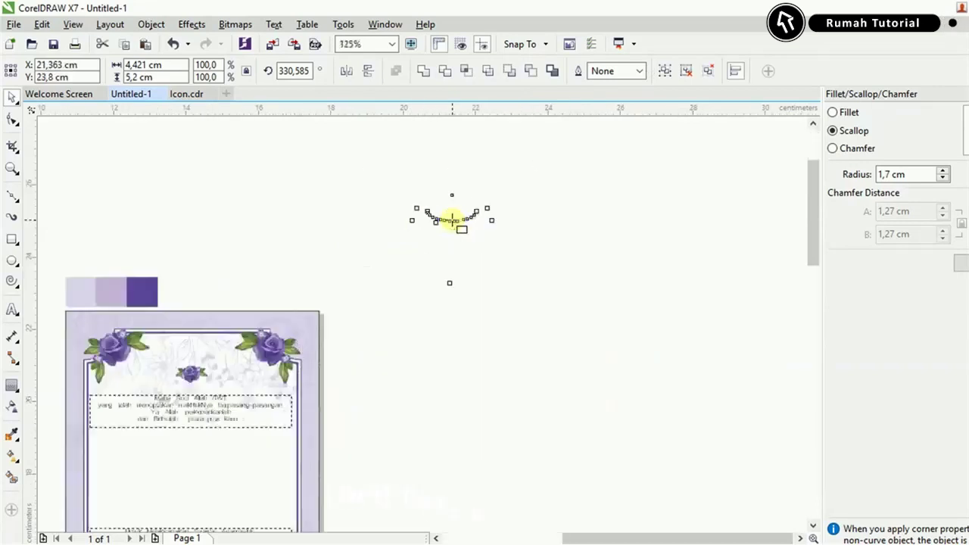
pyautogui.click(385, 238)
pyautogui.press('Escape')
pyautogui.click(557, 267)
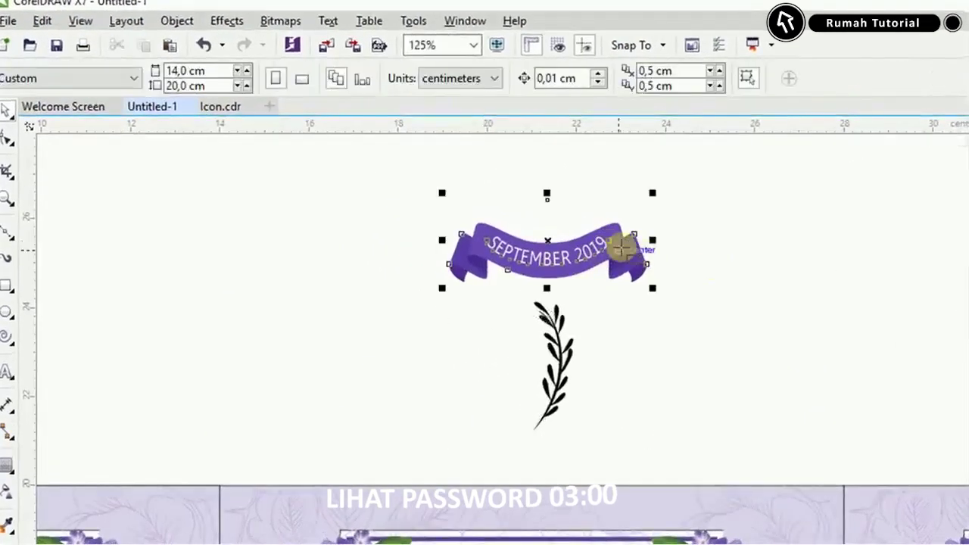
pyautogui.moveTo(621, 246); pyautogui.dragTo(560, 415)
# Duplicate the leaf branch to the left and mirror it horizontally to form a pair.
pyautogui.scroll(2, 541, 422)
pyautogui.moveTo(577, 321); pyautogui.dragTo(327, 345)
pyautogui.click(418, 80)
pyautogui.keyDown('shift'); pyautogui.click(558, 345); pyautogui.keyUp('shift')
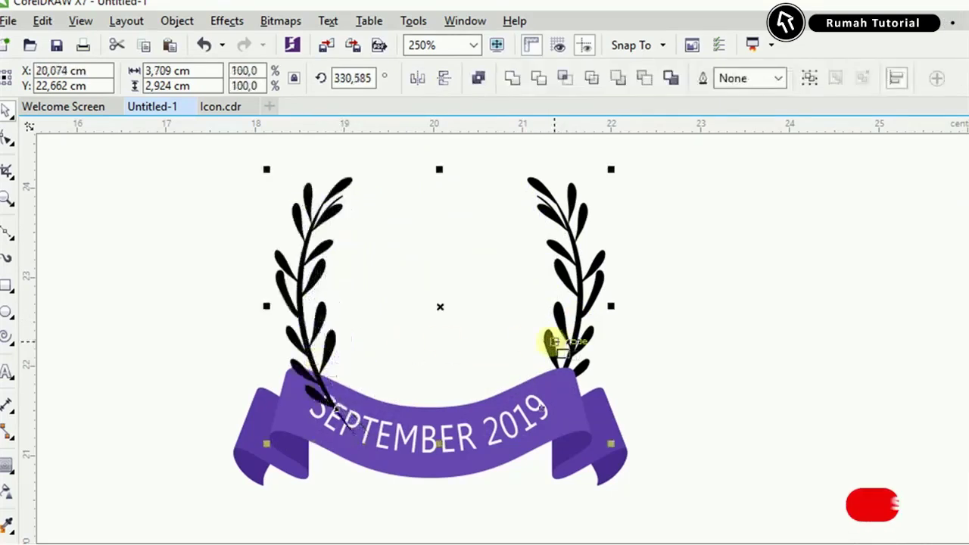
# Centre the banner under the leaves and move the laurel emblem into the middle card.
pyautogui.click(601, 437)
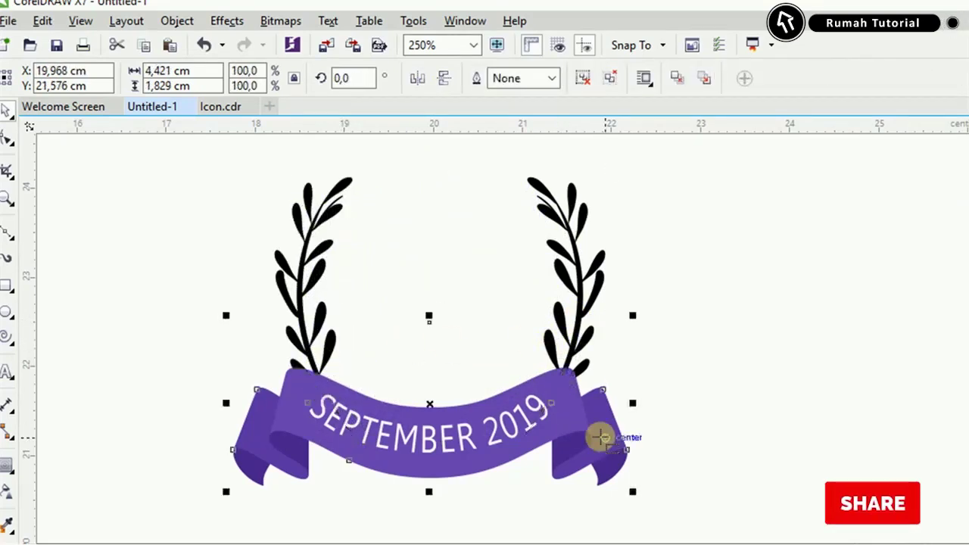
pyautogui.keyDown('shift'); pyautogui.click(579, 318); pyautogui.keyUp('shift')
pyautogui.press('e')
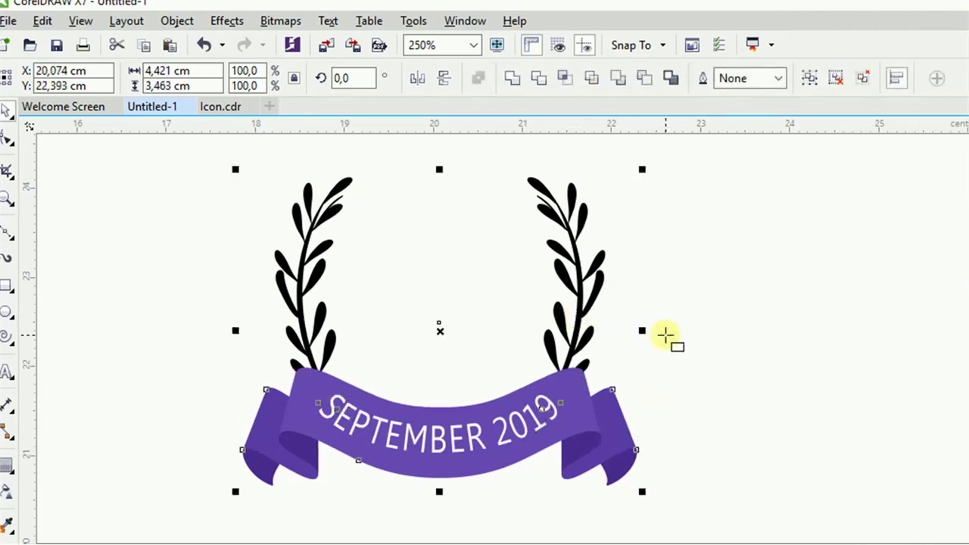
pyautogui.scroll(-4, 544, 262)
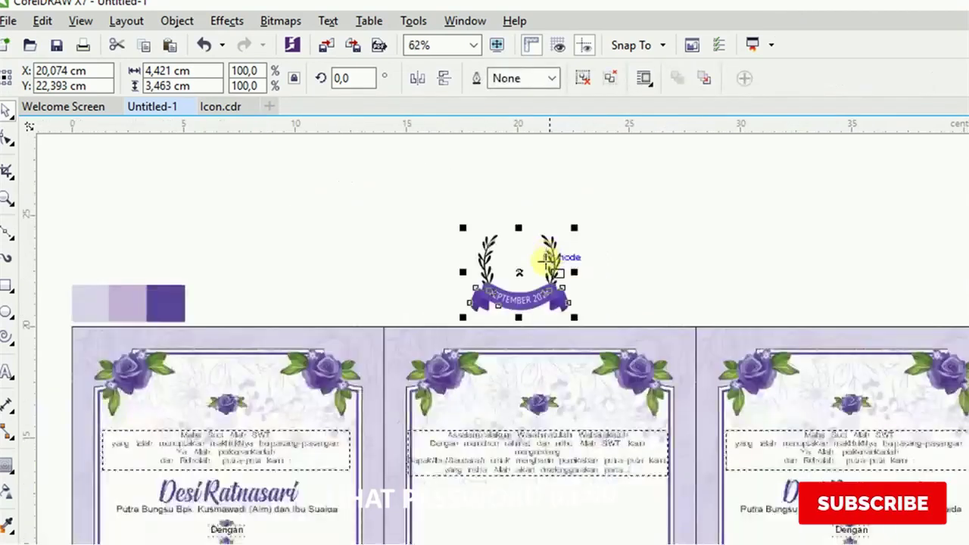
pyautogui.moveTo(544, 288); pyautogui.dragTo(554, 530)
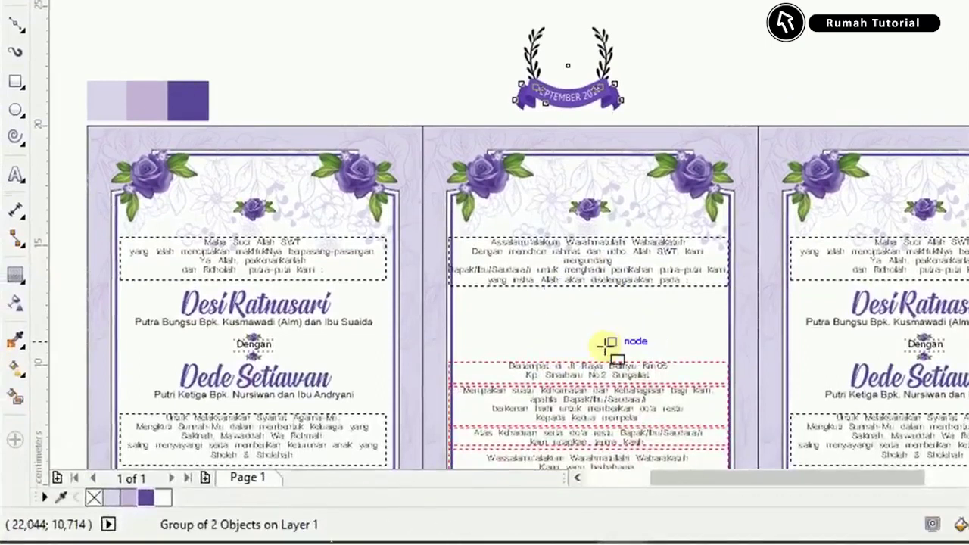
pyautogui.moveTo(608, 346); pyautogui.dragTo(607, 348)
pyautogui.scroll(5, 608, 347)
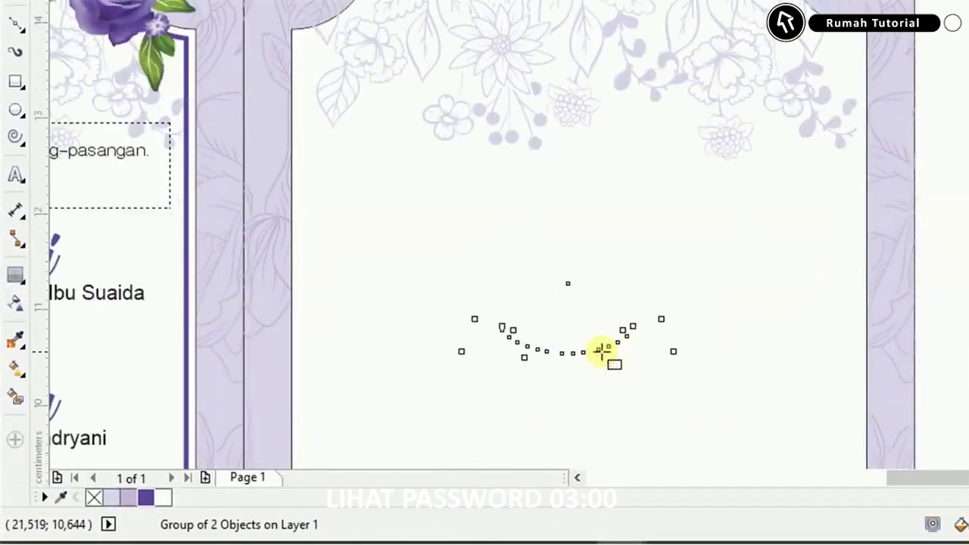
# Ungroup and nudge the emblem, shrink it to about 90%, and lower it above the address.
pyautogui.hotkey('ctrl', 'u')
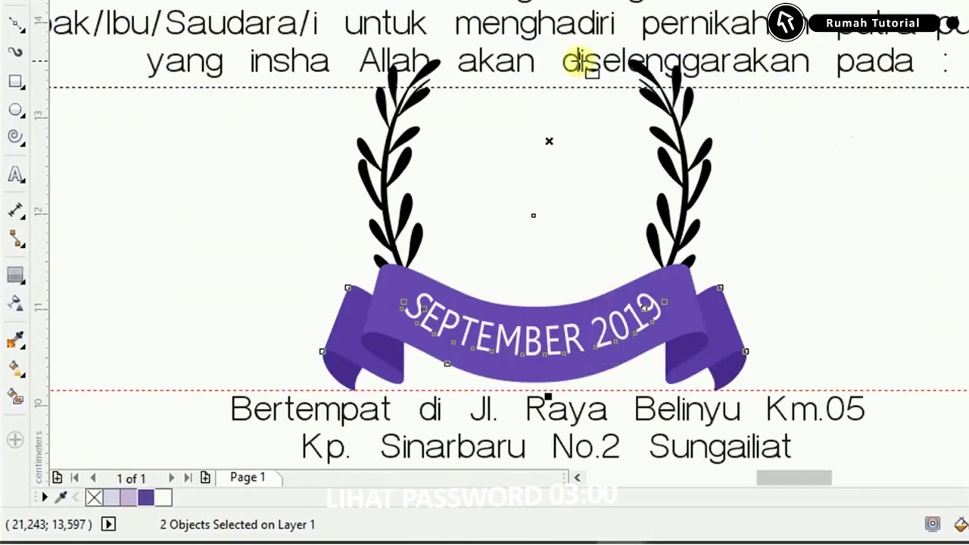
pyautogui.press('Right')
pyautogui.click(653, 274)
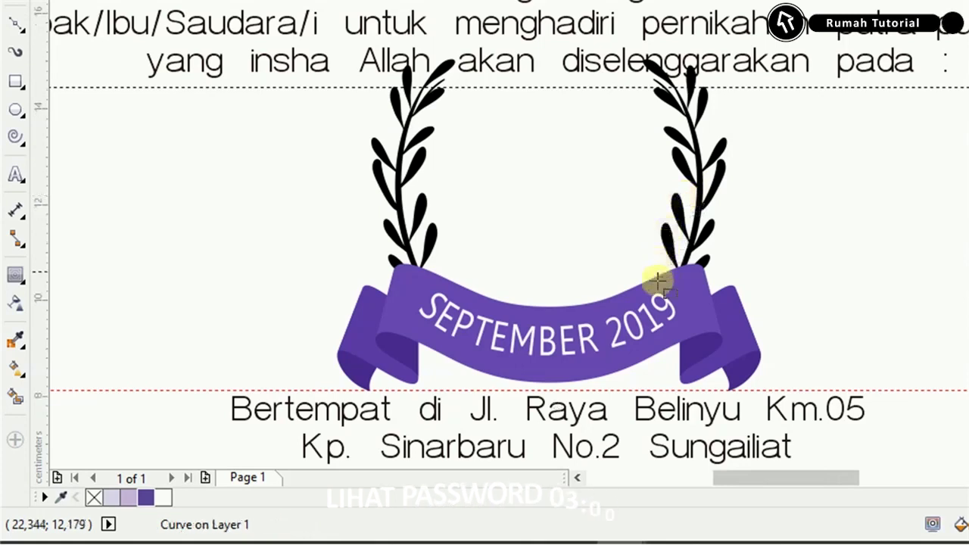
pyautogui.scroll(-3, 656, 286)
pyautogui.scroll(3, 688, 273)
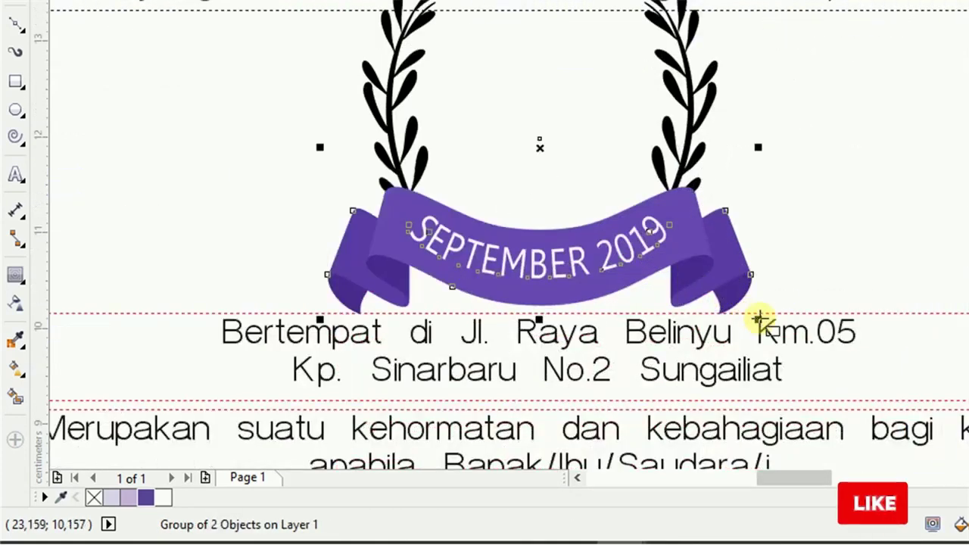
pyautogui.moveTo(762, 320); pyautogui.dragTo(732, 307)
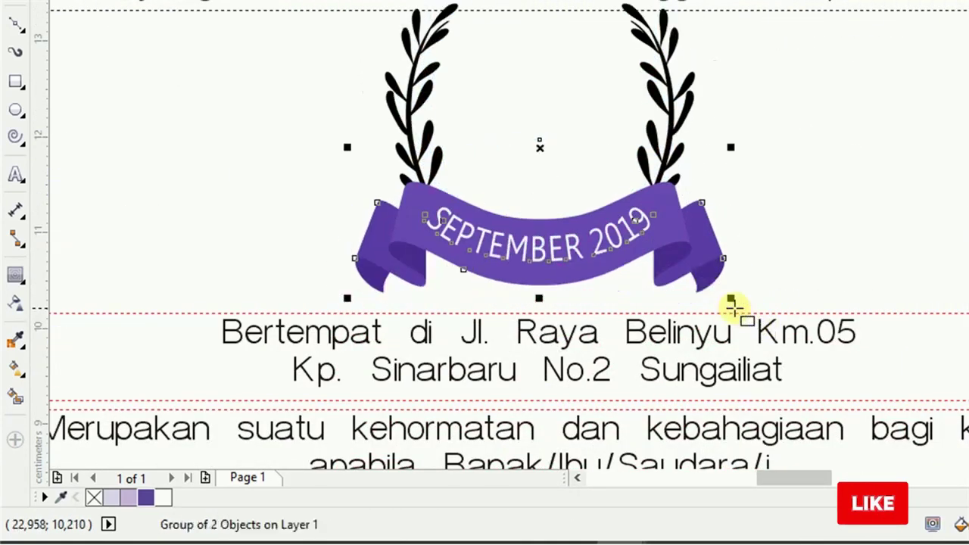
pyautogui.scroll(-3, 649, 303)
pyautogui.scroll(3, 649, 303)
pyautogui.moveTo(660, 256); pyautogui.dragTo(660, 265)
pyautogui.scroll(-3, 661, 267)
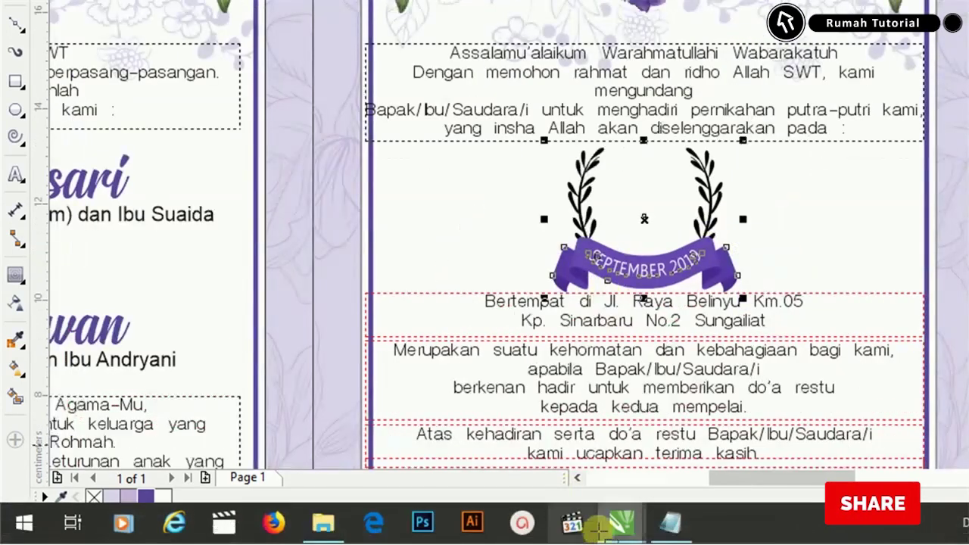
# Copy the AKAD NIKAH, Pukul : and 08.00 WIB lines from the Notepad text.
pyautogui.click(672, 522)
pyautogui.scroll(3, 333, 163)
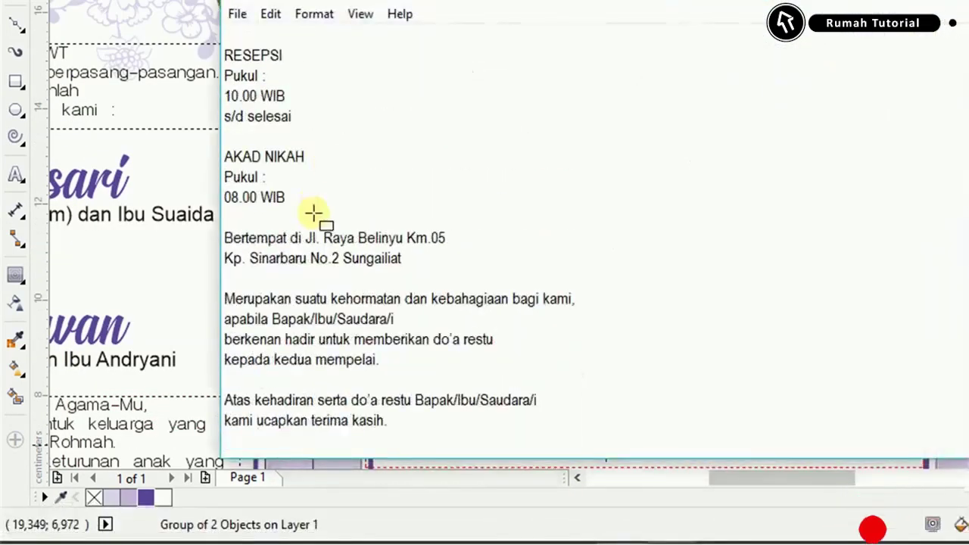
pyautogui.moveTo(285, 238); pyautogui.dragTo(218, 195)
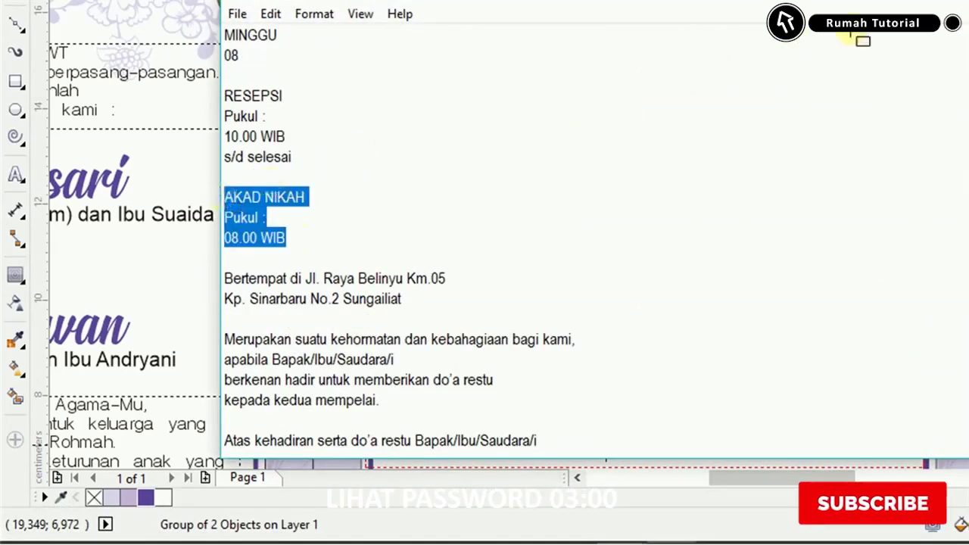
pyautogui.hotkey('alt', 'Tab')
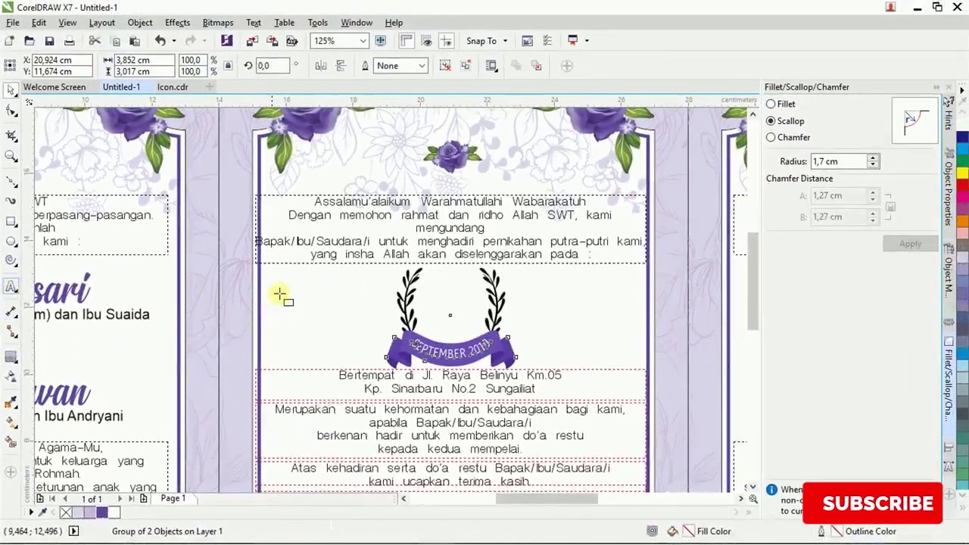
# Paste the AKAD NIKAH lines as text left of the laurel at 14 pt.
pyautogui.press('F8')
pyautogui.click(285, 297)
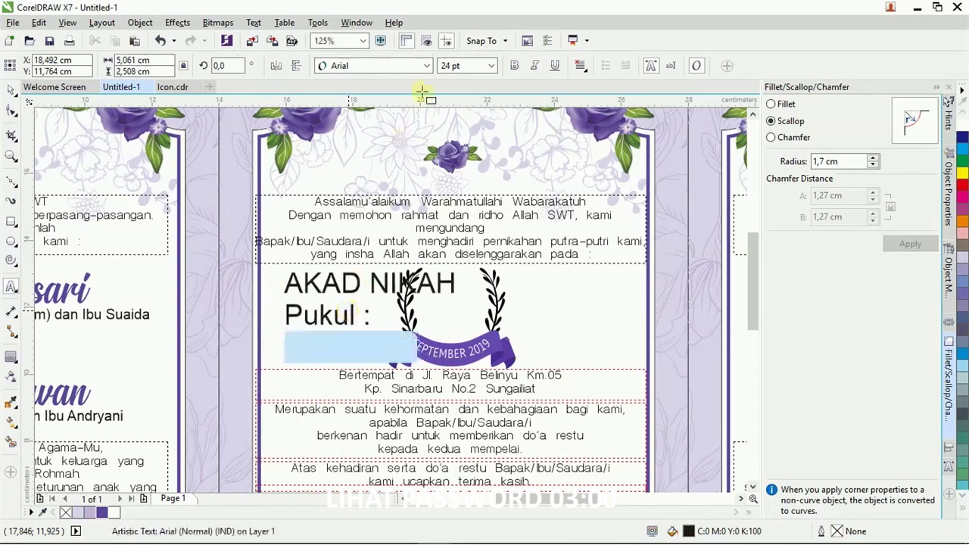
pyautogui.click(491, 66)
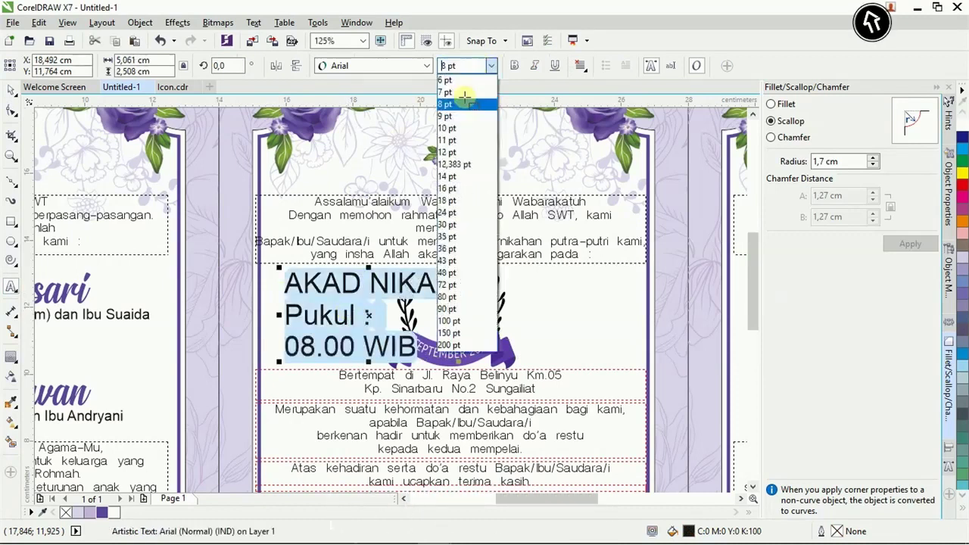
pyautogui.click(452, 177)
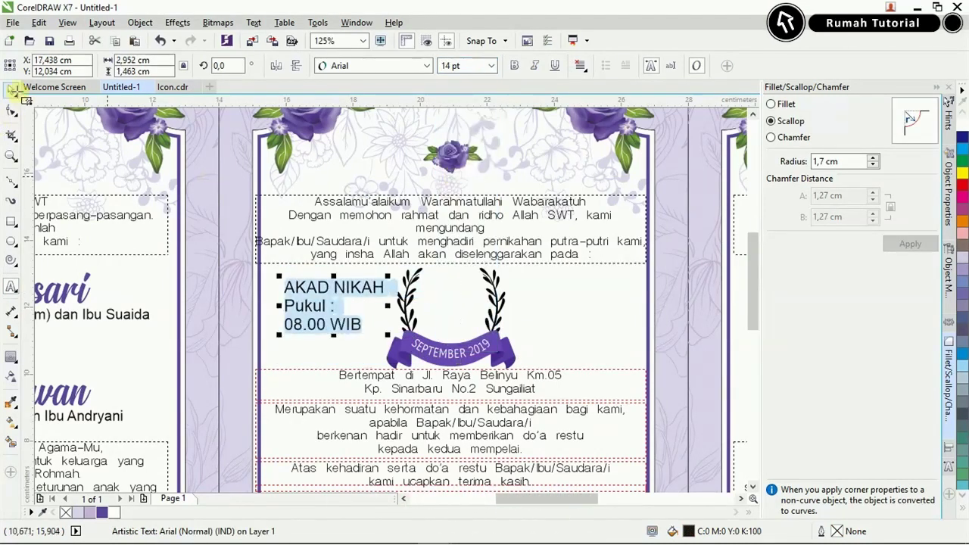
pyautogui.scroll(2, 306, 306)
pyautogui.click(319, 306)
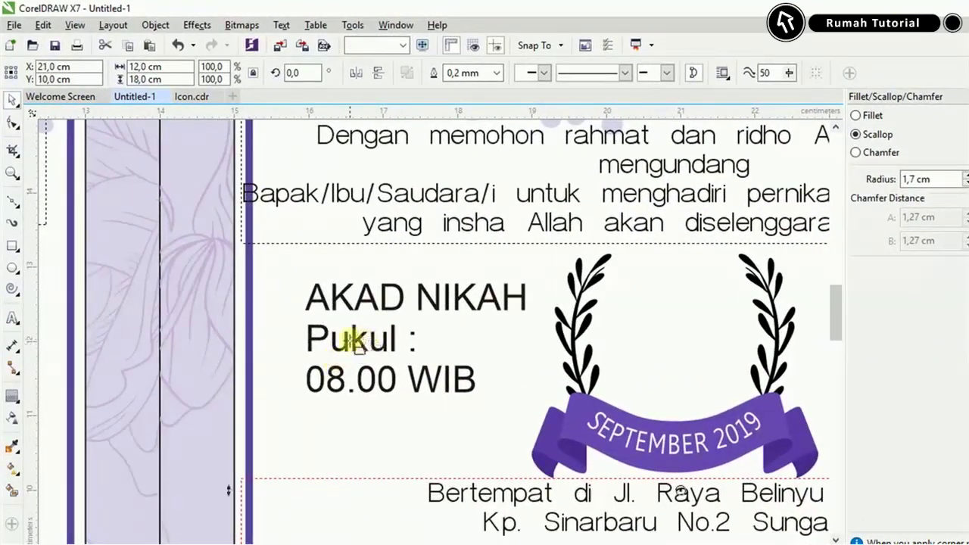
# Set the schedule text to Verona, keeping the AKAD NIKAH heading in Arial.
pyautogui.click(366, 347)
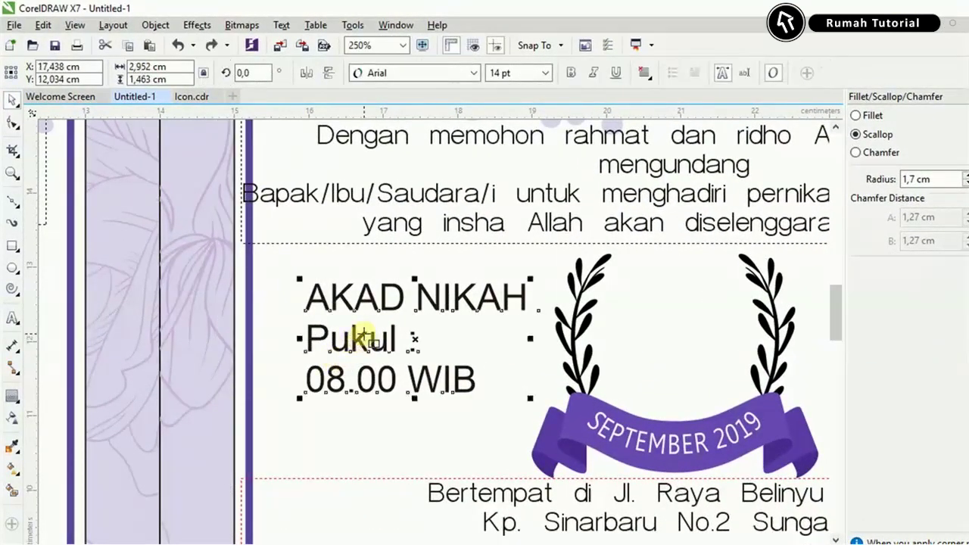
pyautogui.click(471, 72)
pyautogui.click(443, 133)
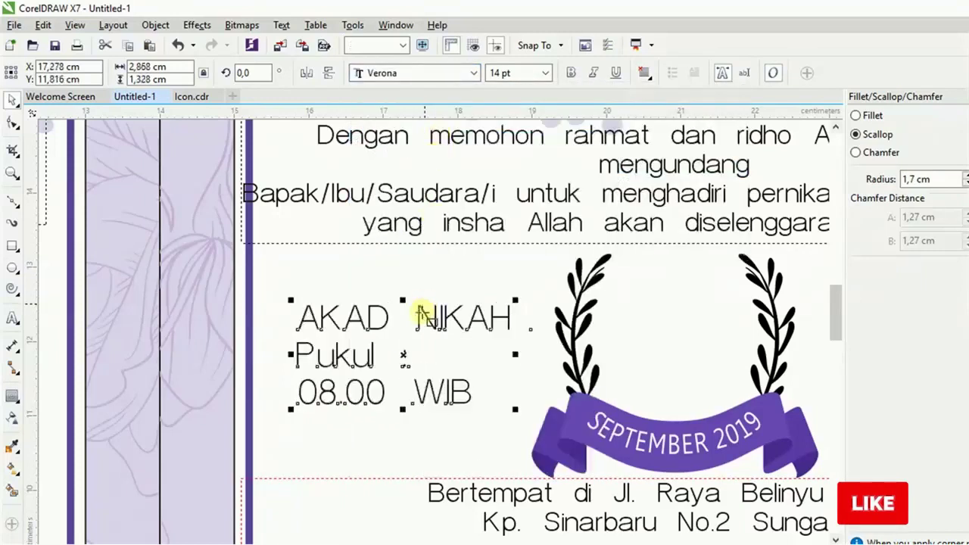
pyautogui.moveTo(324, 314); pyautogui.dragTo(513, 274)
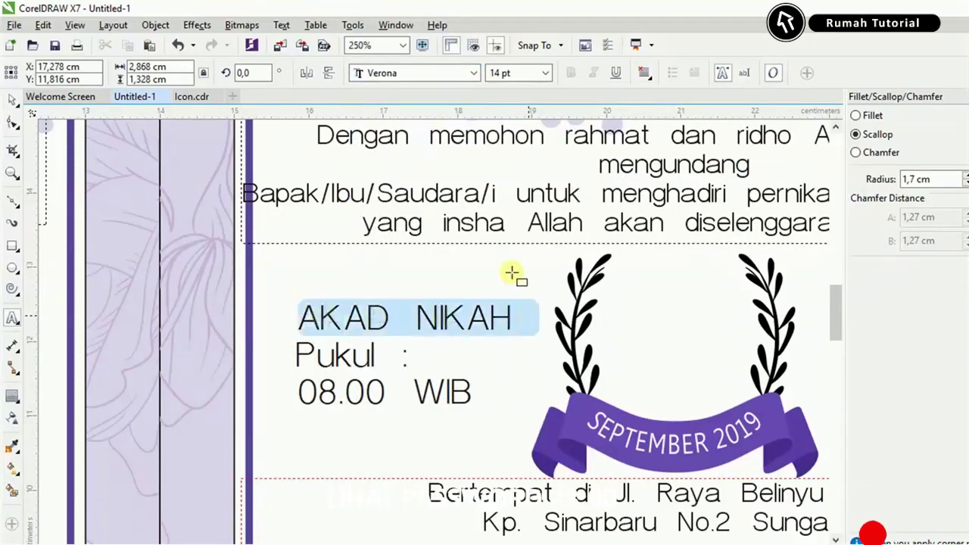
pyautogui.click(428, 73)
pyautogui.click(412, 111)
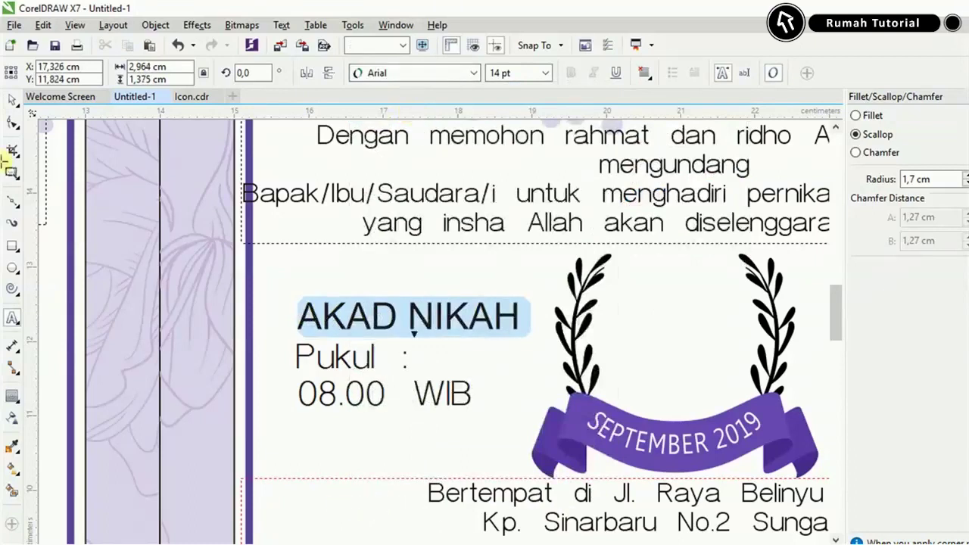
pyautogui.click(13, 98)
# Copy the RESEPSI time lines from the Notepad invitation text.
pyautogui.keyDown('shift'); pyautogui.click(570, 347); pyautogui.keyUp('shift')
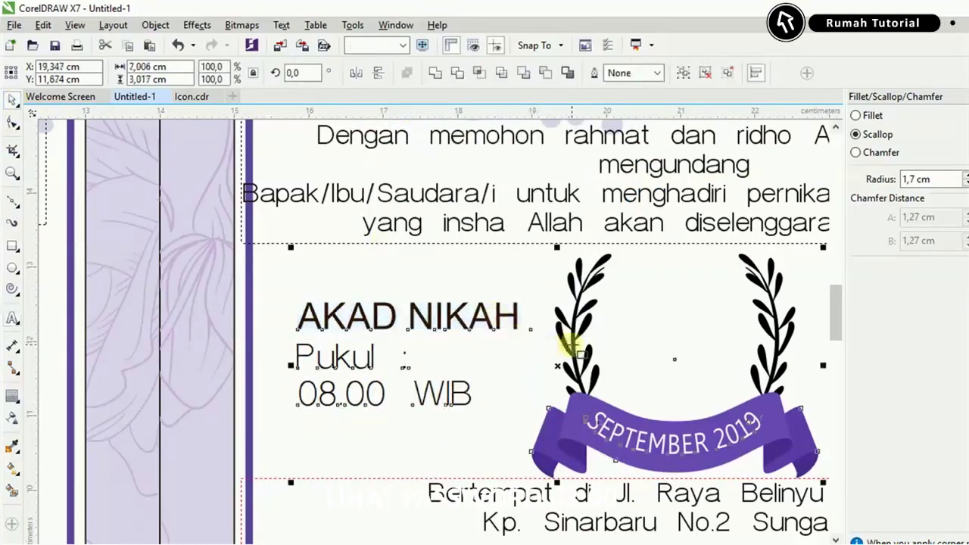
pyautogui.hotkey('alt', 'Tab')
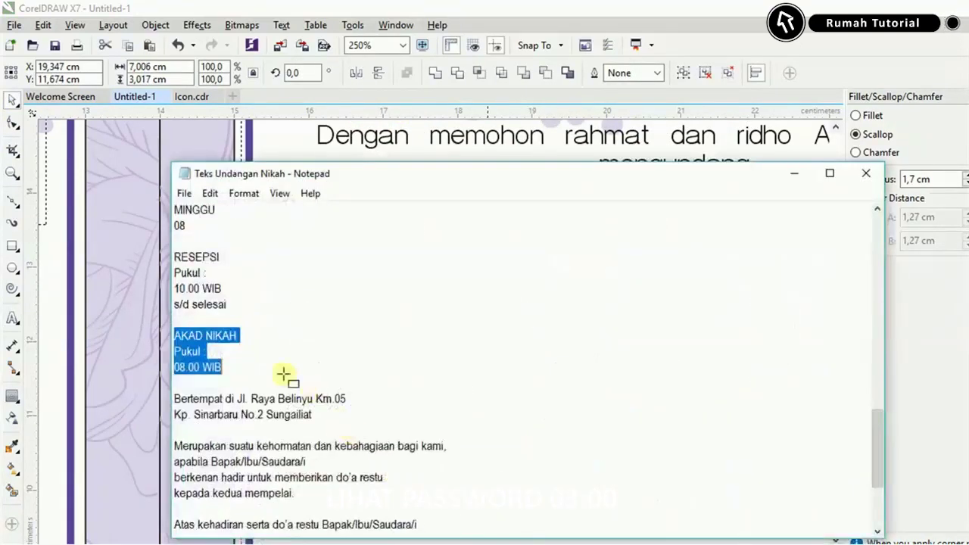
pyautogui.moveTo(233, 305); pyautogui.dragTo(172, 256)
pyautogui.hotkey('ctrl', 'c')
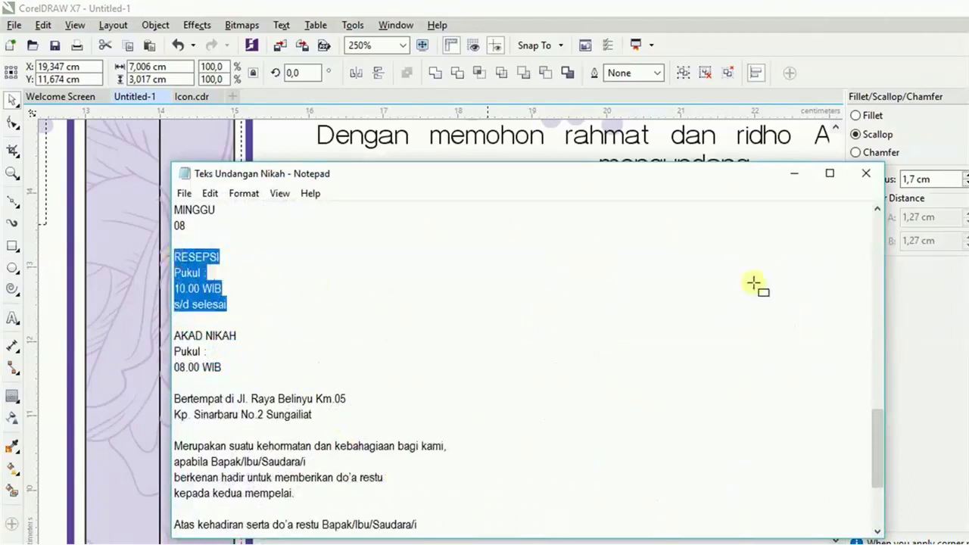
pyautogui.click(789, 173)
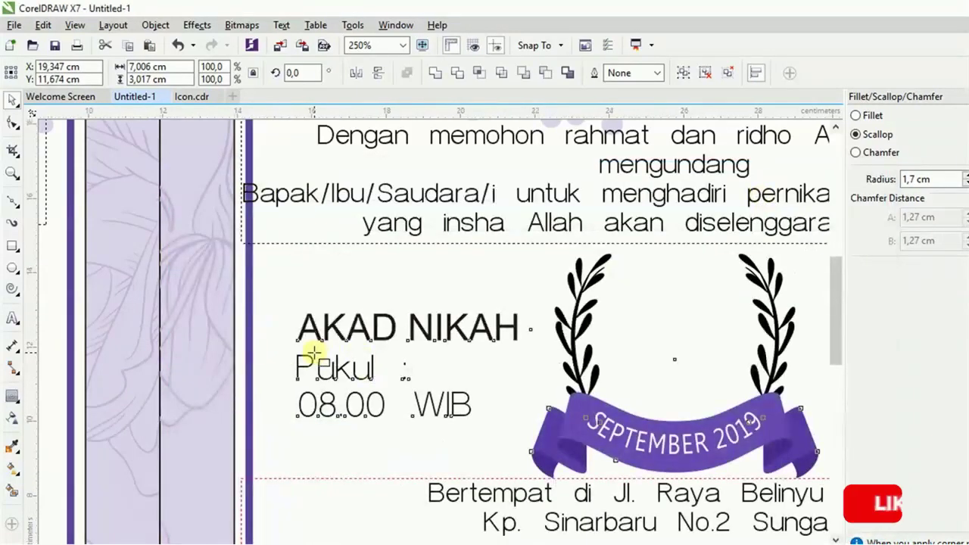
# Copy the AKAD NIKAH block right of the laurel and replace its text with the RESEPSI lines.
pyautogui.scroll(-1, 321, 361)
pyautogui.keyDown('ctrl'); pyautogui.click(337, 373); pyautogui.keyUp('ctrl')
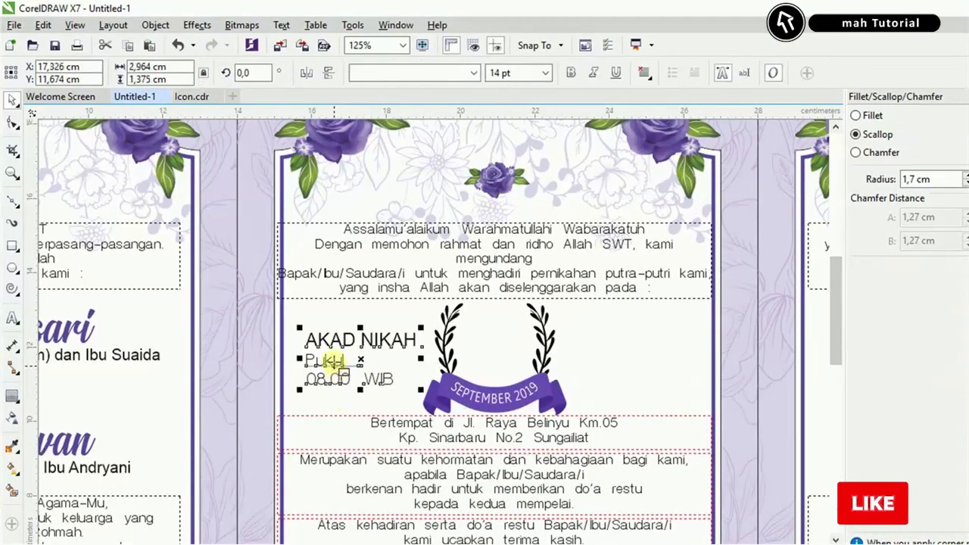
pyautogui.moveTo(346, 389); pyautogui.dragTo(598, 356)
pyautogui.doubleClick(599, 356)
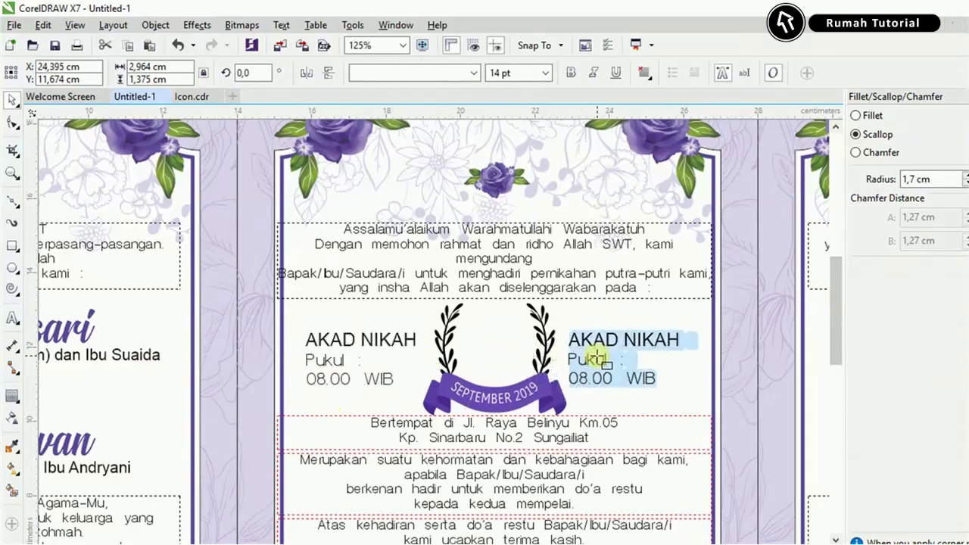
pyautogui.hotkey('ctrl', 'v')
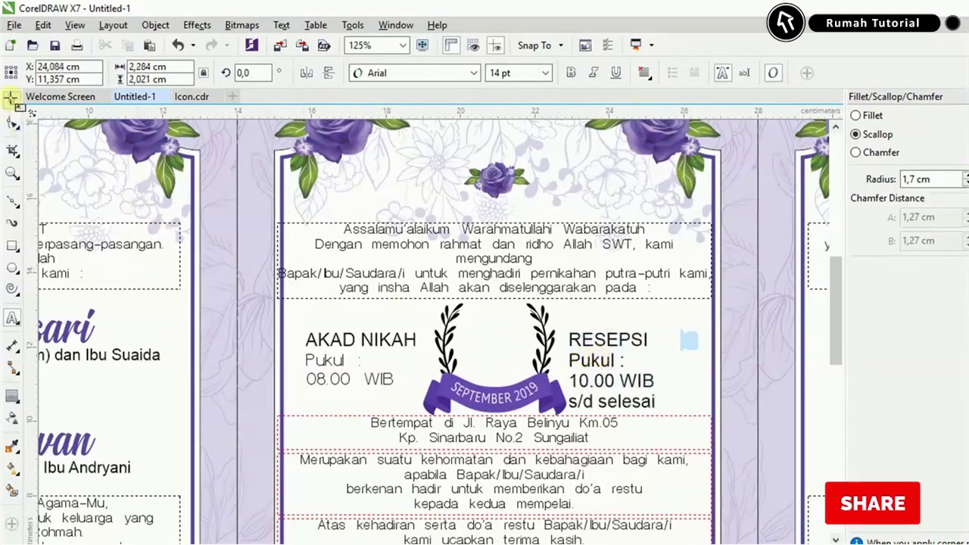
# Set the RESEPSI block to Verona with an Arial heading, then shift it slightly right.
pyautogui.scroll(2, 577, 412)
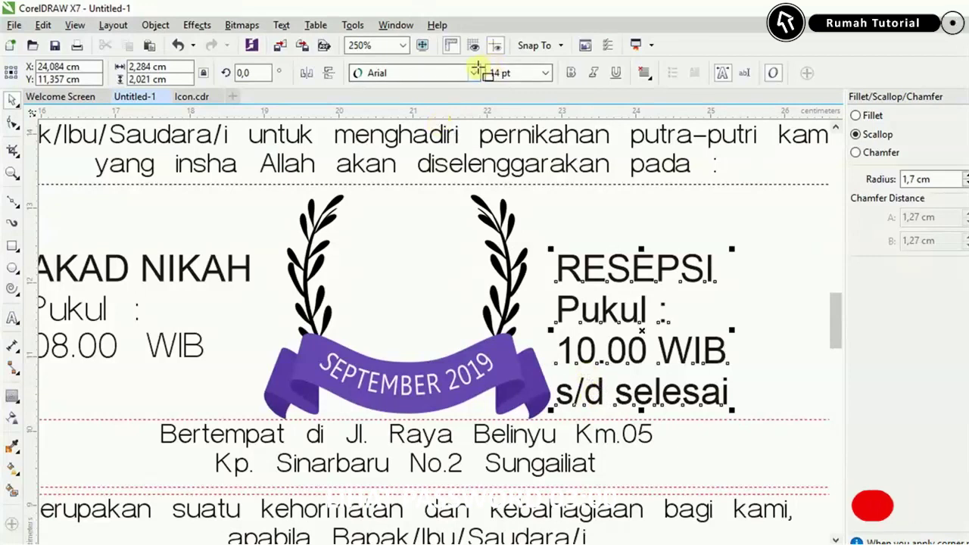
pyautogui.click(473, 73)
pyautogui.click(389, 132)
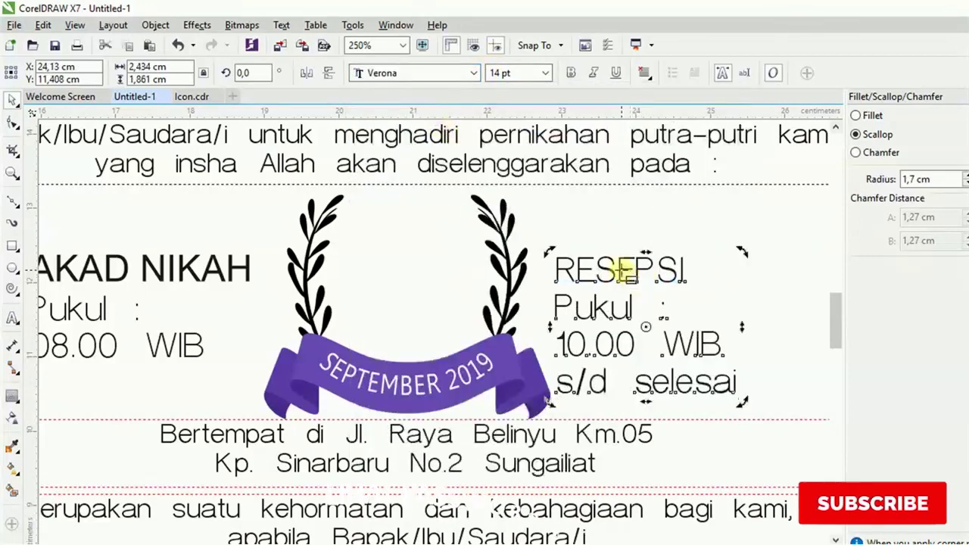
pyautogui.moveTo(560, 269); pyautogui.dragTo(685, 270)
pyautogui.click(444, 73)
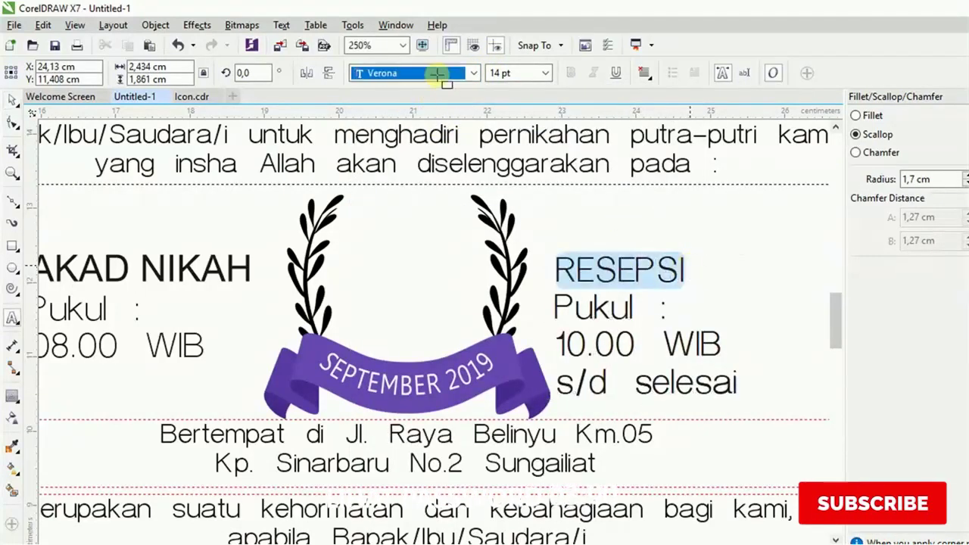
pyautogui.click(417, 112)
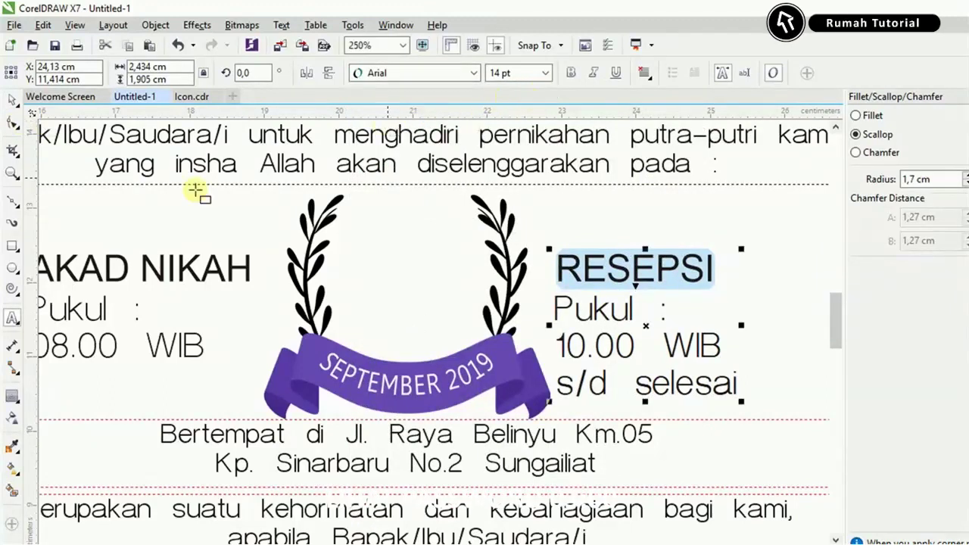
pyautogui.click(13, 102)
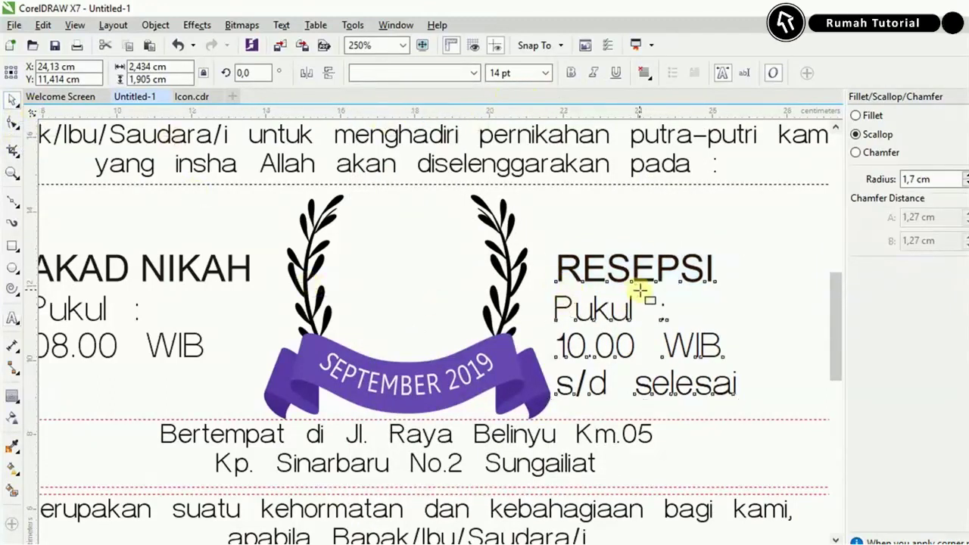
pyautogui.scroll(-1, 641, 288)
pyautogui.scroll(1, 613, 281)
pyautogui.moveTo(598, 282); pyautogui.dragTo(636, 281)
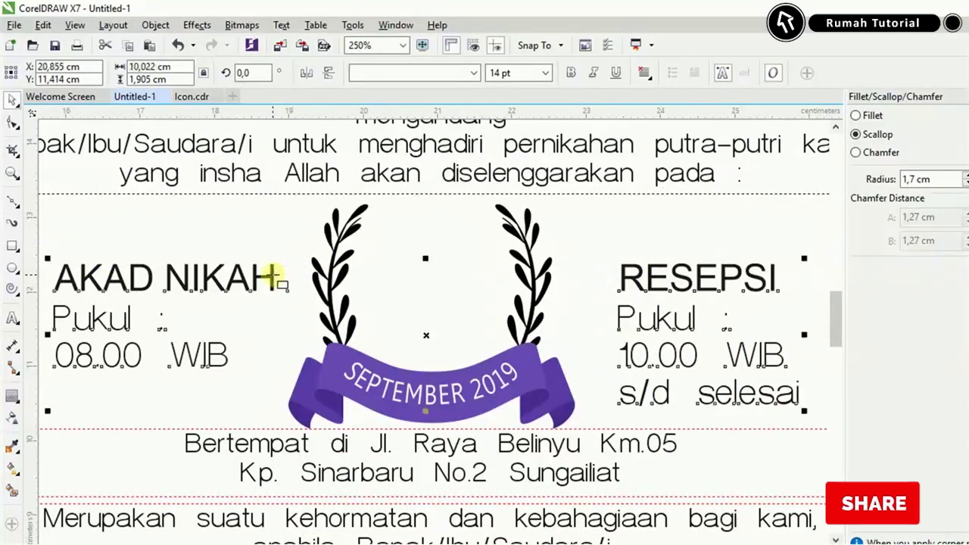
# Centre the two schedule blocks on the laurel and raise them slightly.
pyautogui.keyDown('shift'); pyautogui.click(340, 278); pyautogui.keyUp('shift')
pyautogui.press('c')
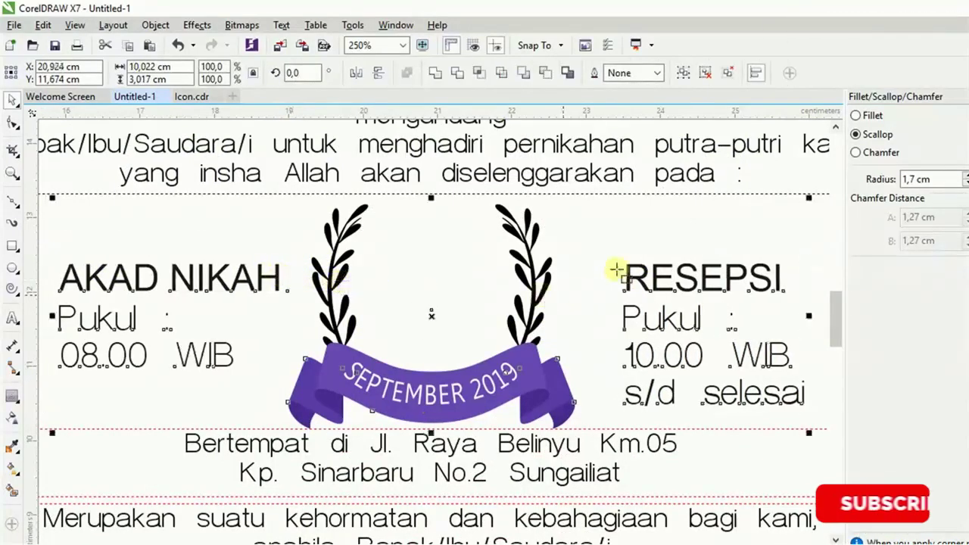
pyautogui.click(642, 278)
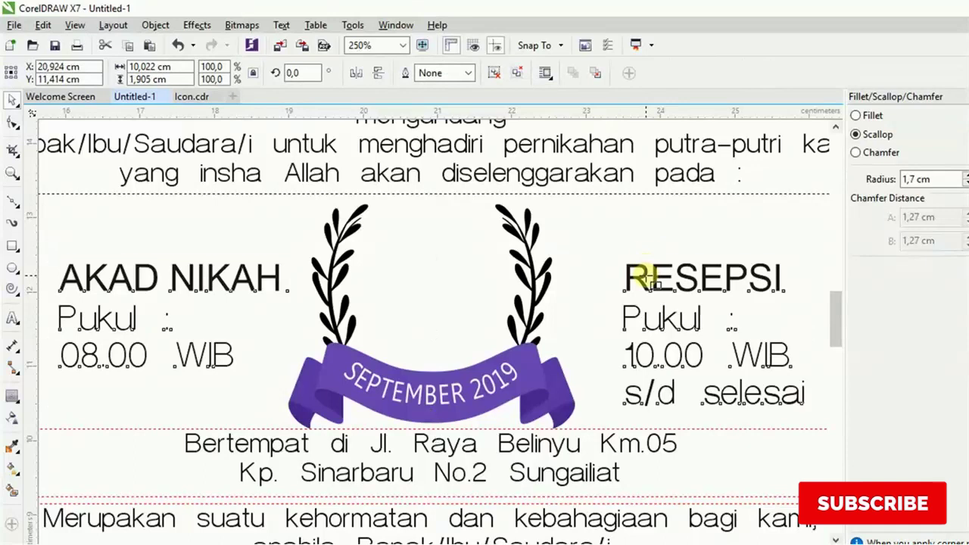
pyautogui.moveTo(642, 277); pyautogui.dragTo(643, 258)
# Colour the AKAD NIKAH and RESEPSI headings with the purple swatch (C74 M78 Y0 K0).
pyautogui.click(640, 375)
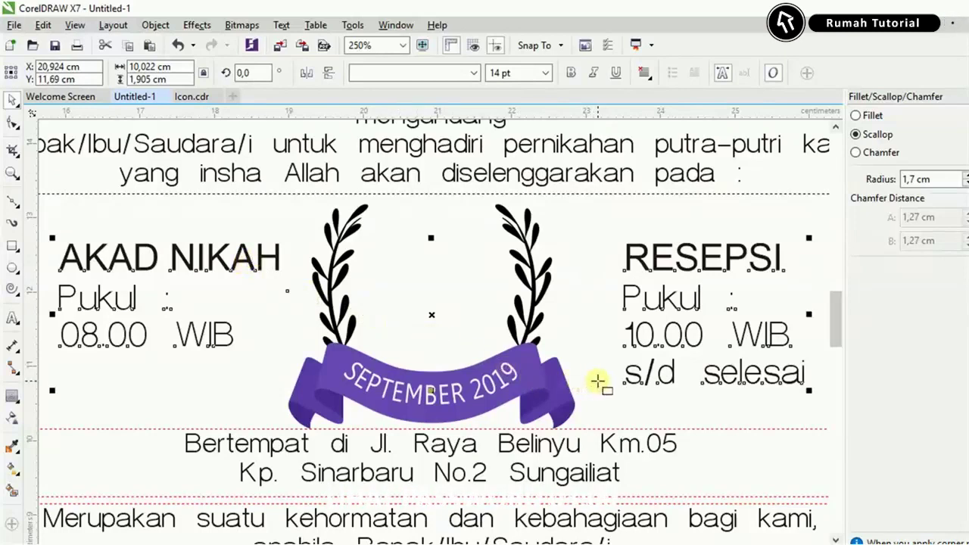
pyautogui.click(642, 284)
pyautogui.click(640, 260)
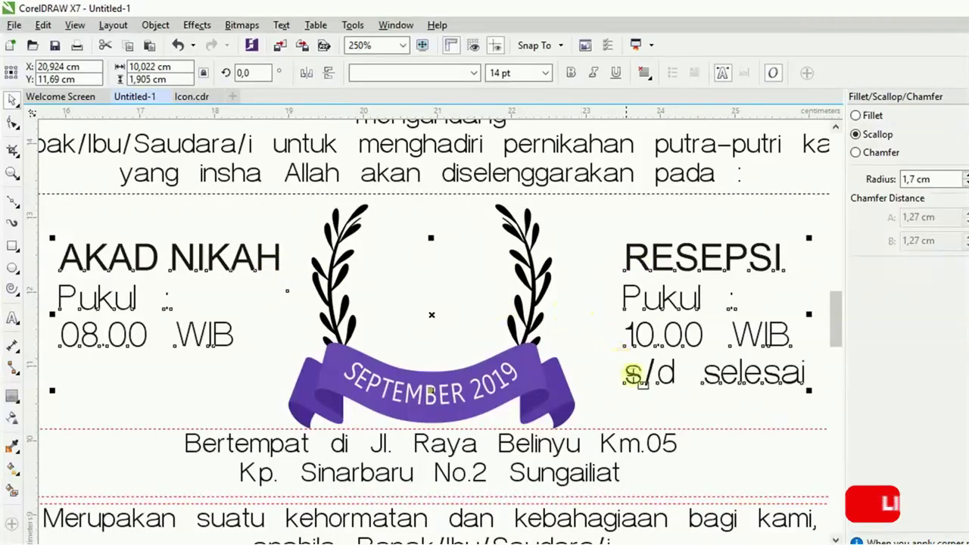
pyautogui.click(645, 396)
pyautogui.click(640, 260)
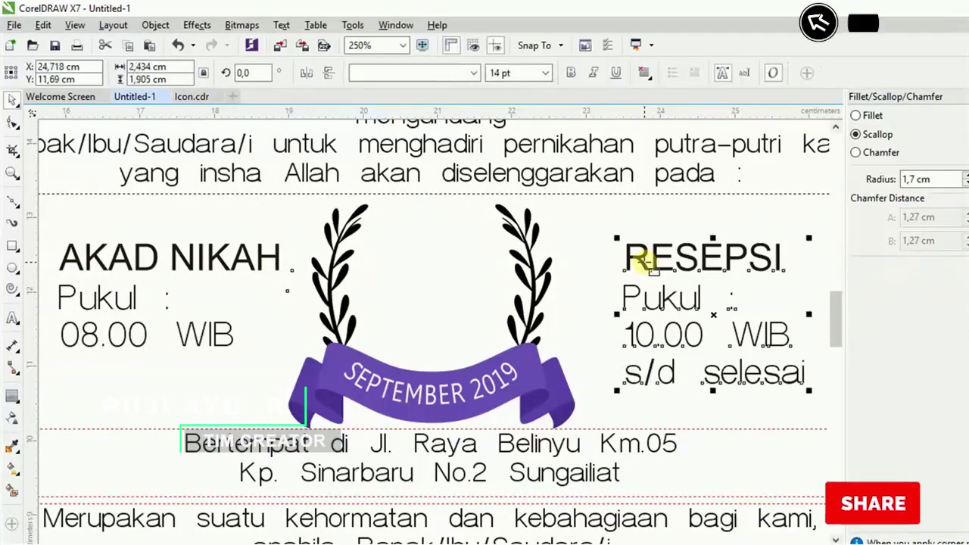
pyautogui.click(280, 258)
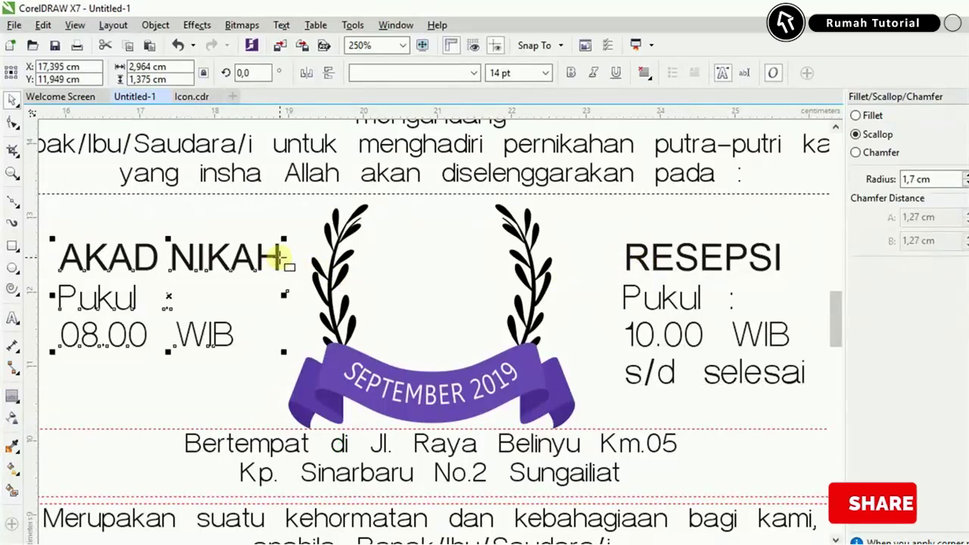
pyautogui.keyDown('shift'); pyautogui.click(638, 258); pyautogui.keyUp('shift')
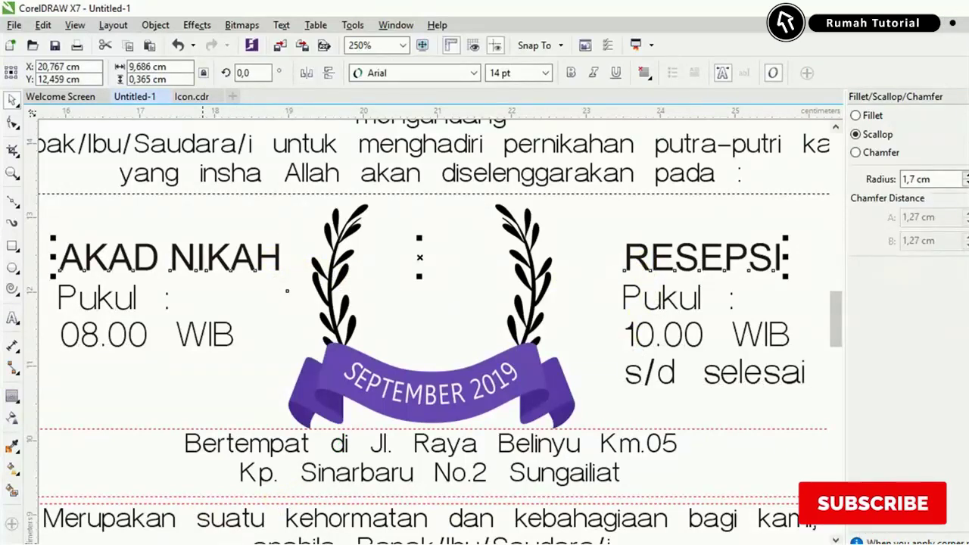
pyautogui.click(112, 544)
pyautogui.press('F10')
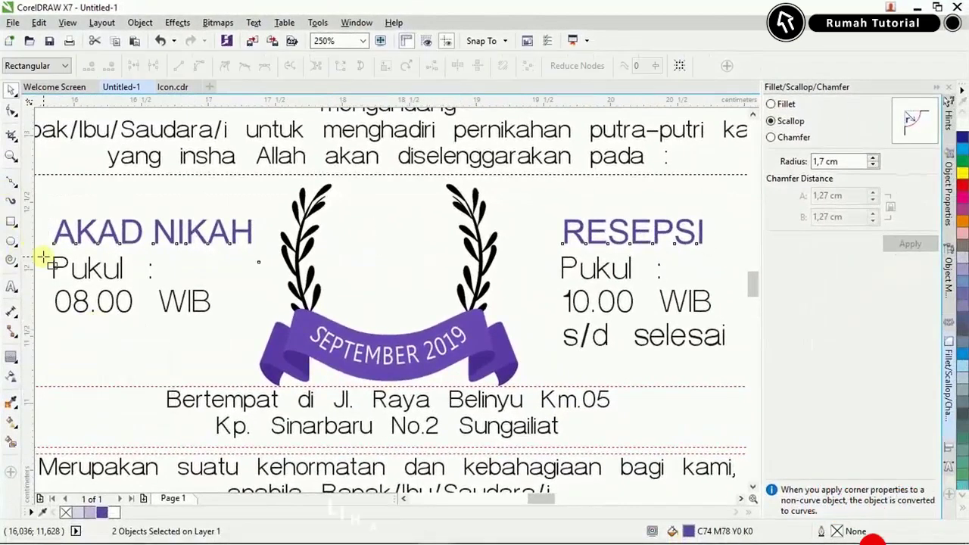
# Draw a straight line under the AKAD NIKAH heading.
pyautogui.scroll(2, 45, 258)
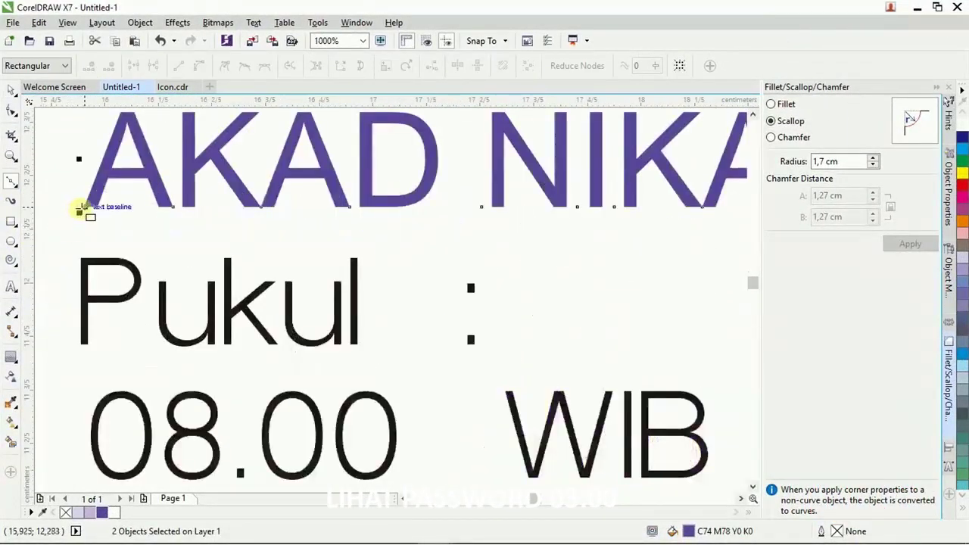
pyautogui.press('Escape')
pyautogui.scroll(-1, 202, 265)
pyautogui.scroll(1, 385, 249)
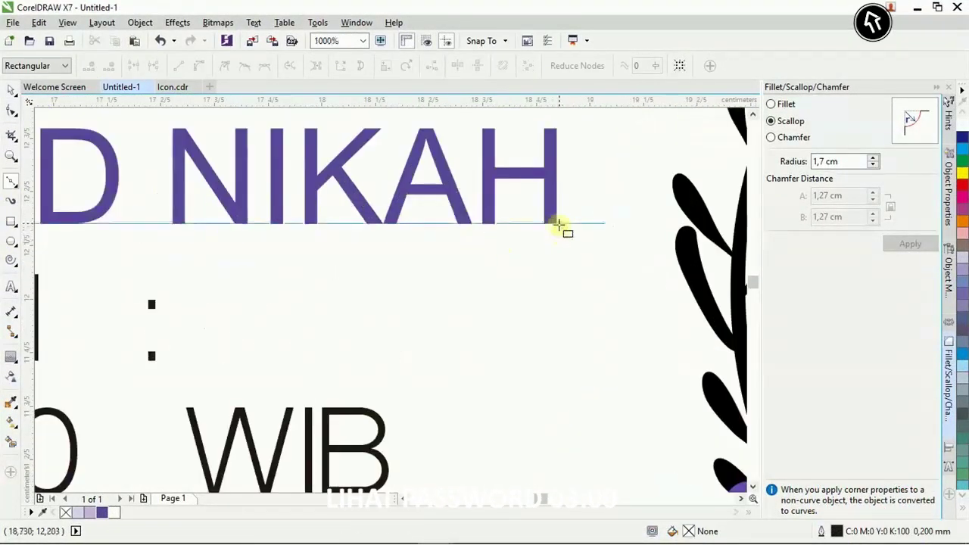
pyautogui.click(559, 225)
pyautogui.scroll(-1, 530, 247)
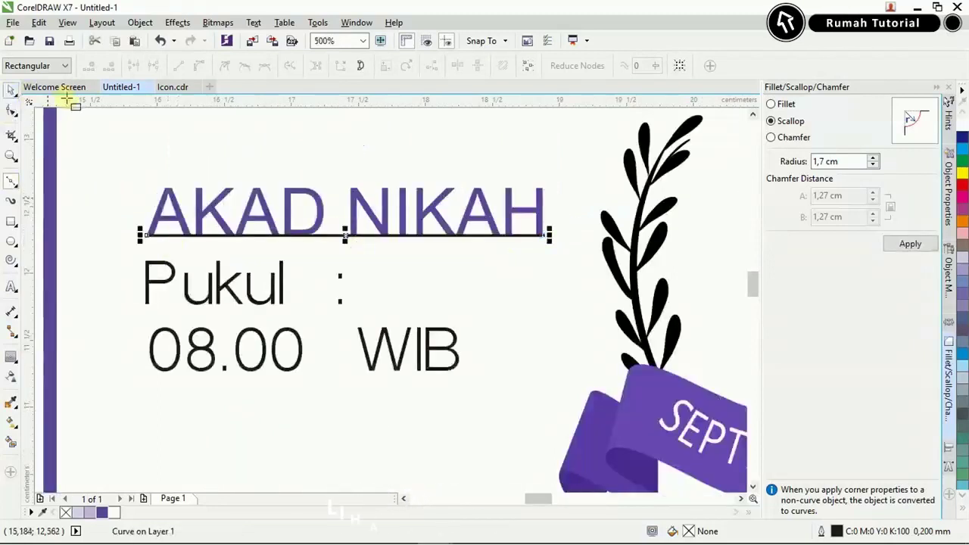
pyautogui.press('space')
# Give the line a 0.5 mm dotted outline.
pyautogui.click(448, 66)
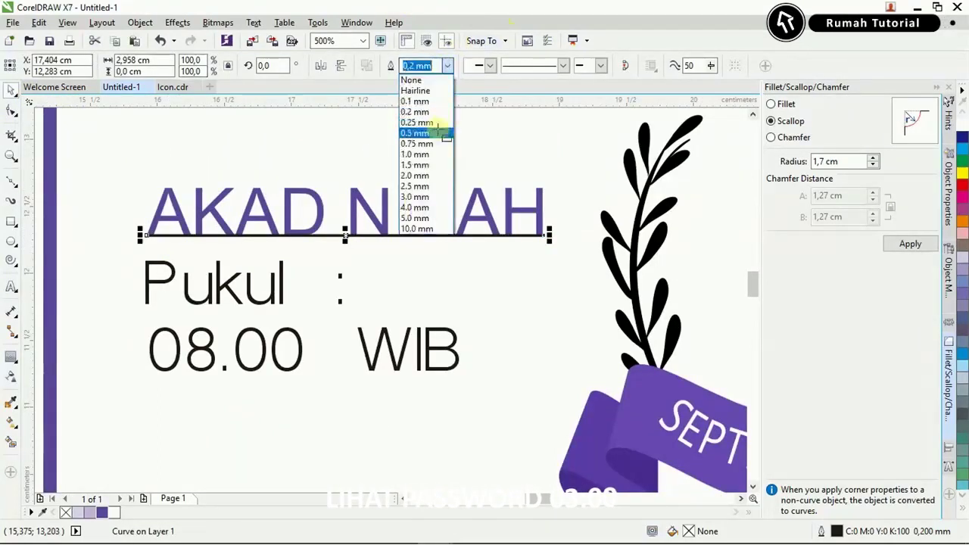
pyautogui.click(417, 132)
pyautogui.doubleClick(837, 529)
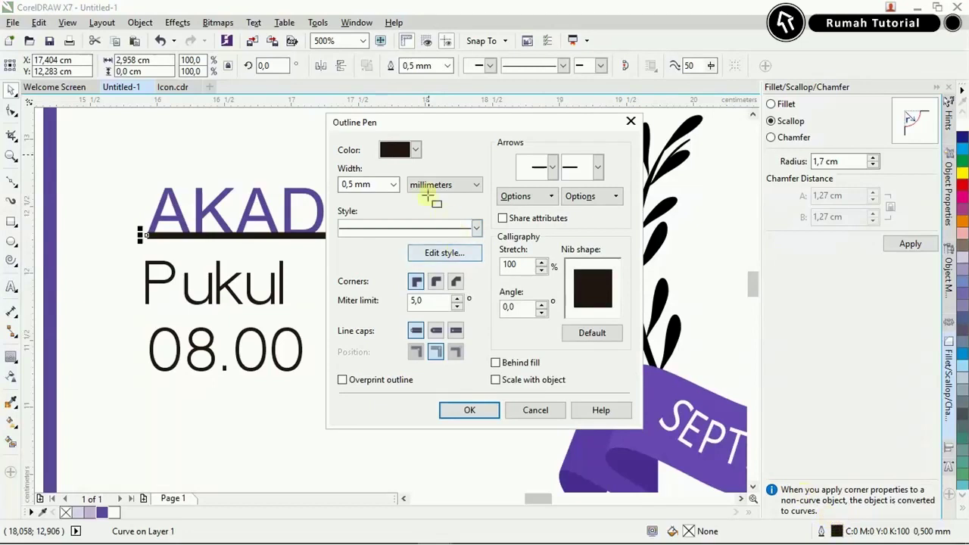
pyautogui.click(395, 185)
pyautogui.click(439, 223)
pyautogui.click(439, 227)
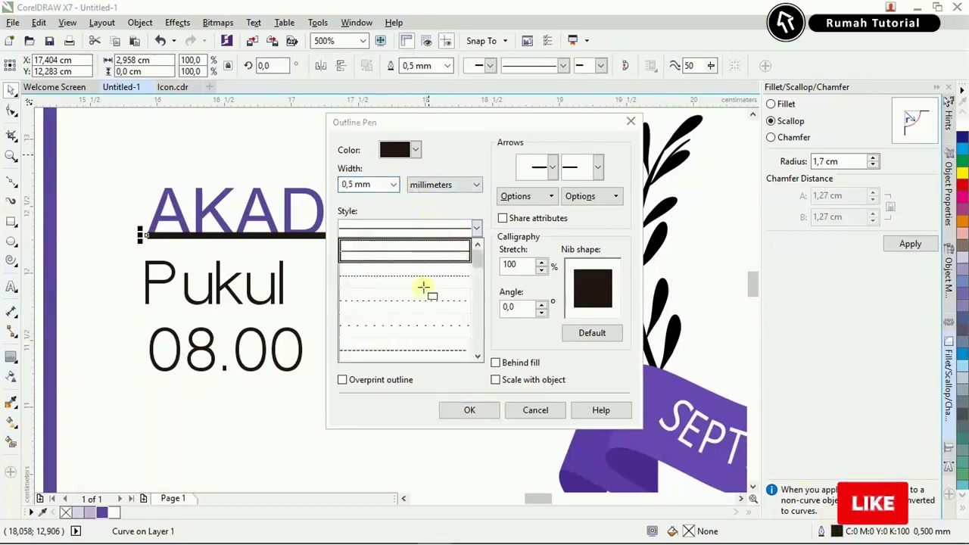
pyautogui.click(424, 299)
pyautogui.click(453, 406)
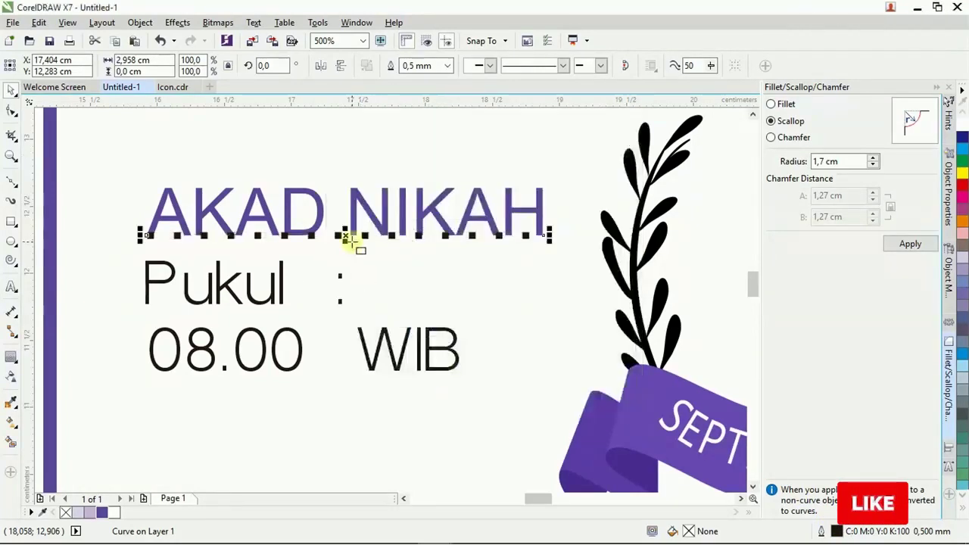
# Copy the dotted line above AKAD NIKAH and group the two lines.
pyautogui.moveTo(371, 244); pyautogui.dragTo(372, 184)
pyautogui.scroll(2, 365, 187)
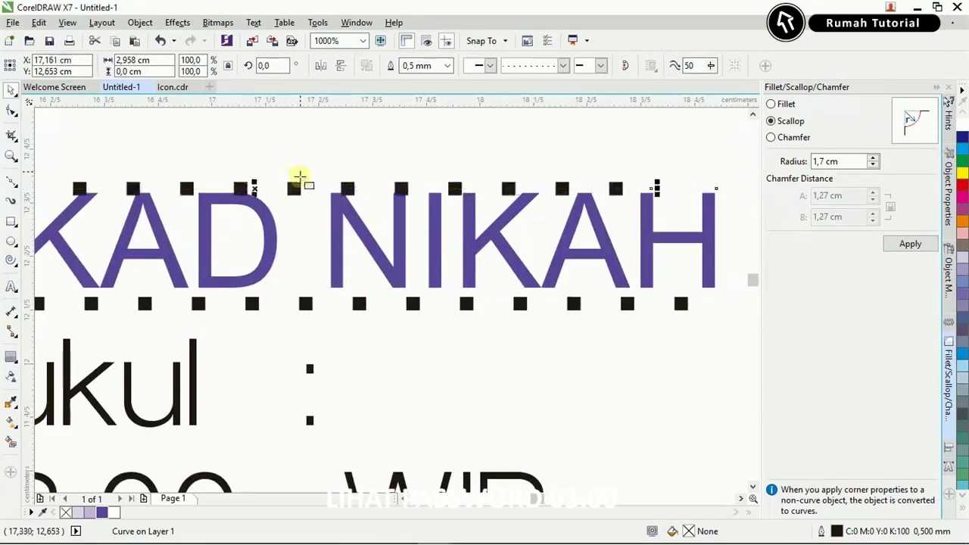
pyautogui.scroll(6, 301, 181)
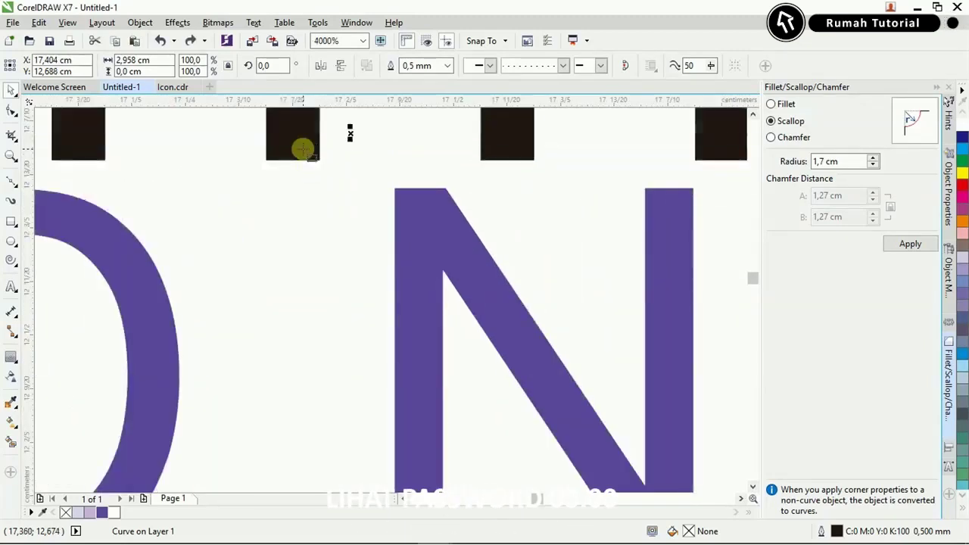
pyautogui.scroll(-2, 306, 163)
pyautogui.scroll(-5, 305, 163)
pyautogui.keyDown('shift'); pyautogui.click(309, 221); pyautogui.keyUp('shift')
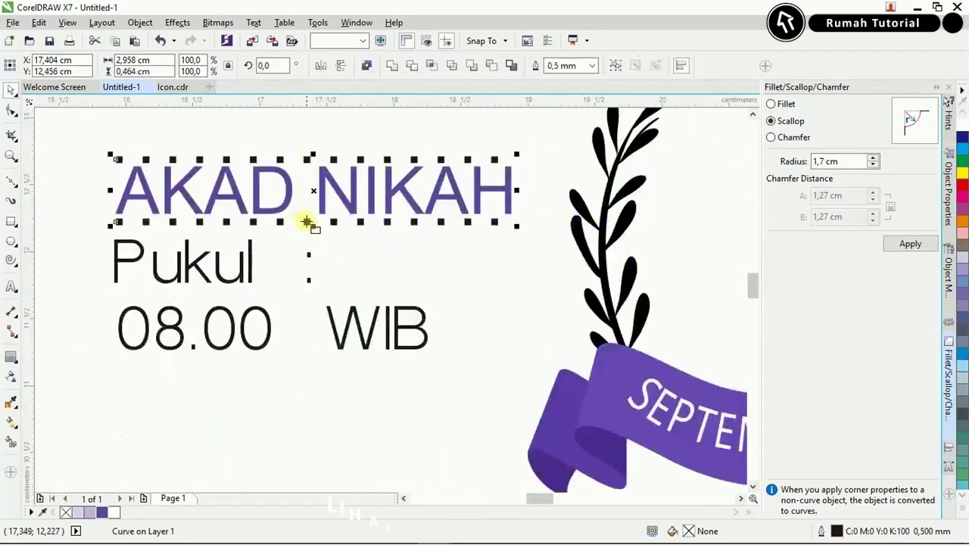
pyautogui.hotkey('ctrl', 'g')
# Place a copy of the dotted line pair around the RESEPSI heading.
pyautogui.scroll(-2, 198, 244)
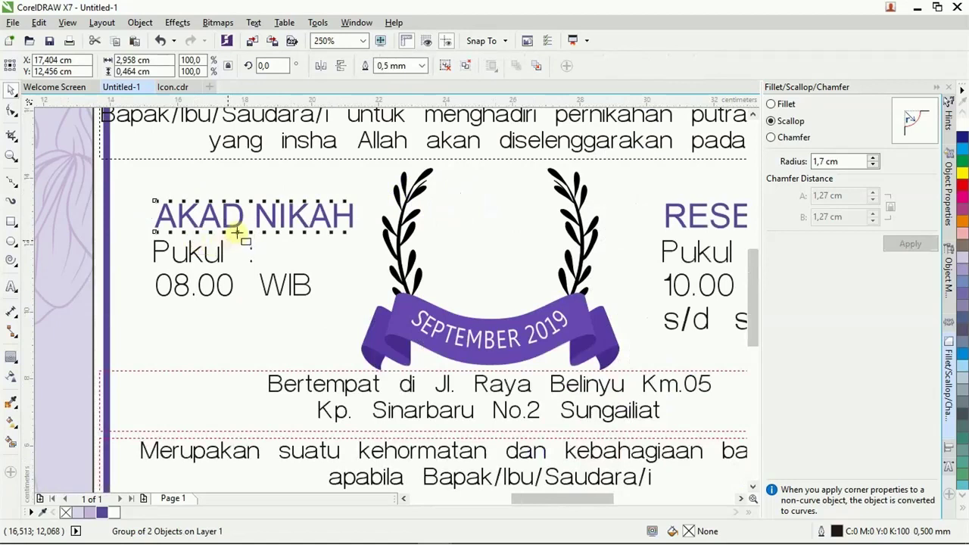
pyautogui.scroll(-1, 239, 236)
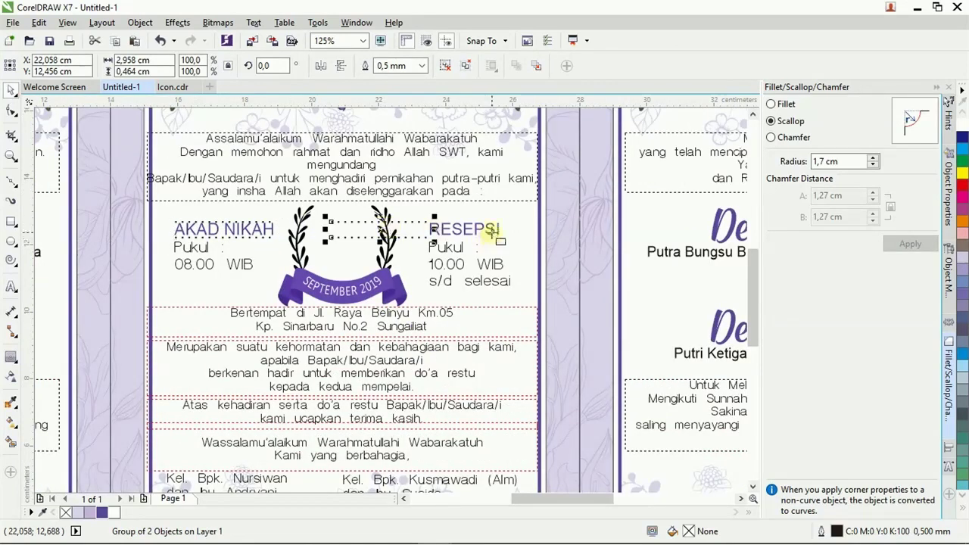
pyautogui.moveTo(492, 236); pyautogui.dragTo(529, 240)
pyautogui.scroll(2, 530, 214)
pyautogui.scroll(-1, 518, 241)
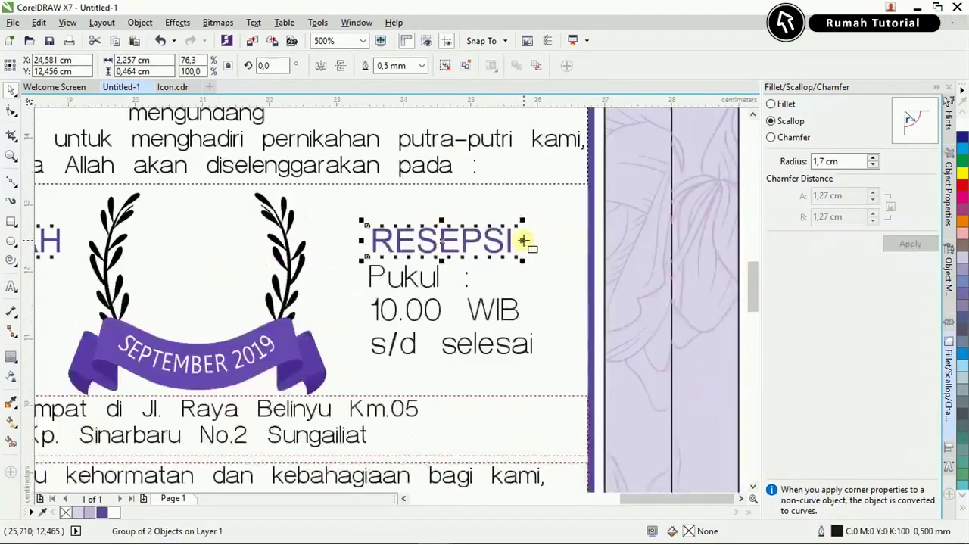
pyautogui.scroll(-1, 279, 324)
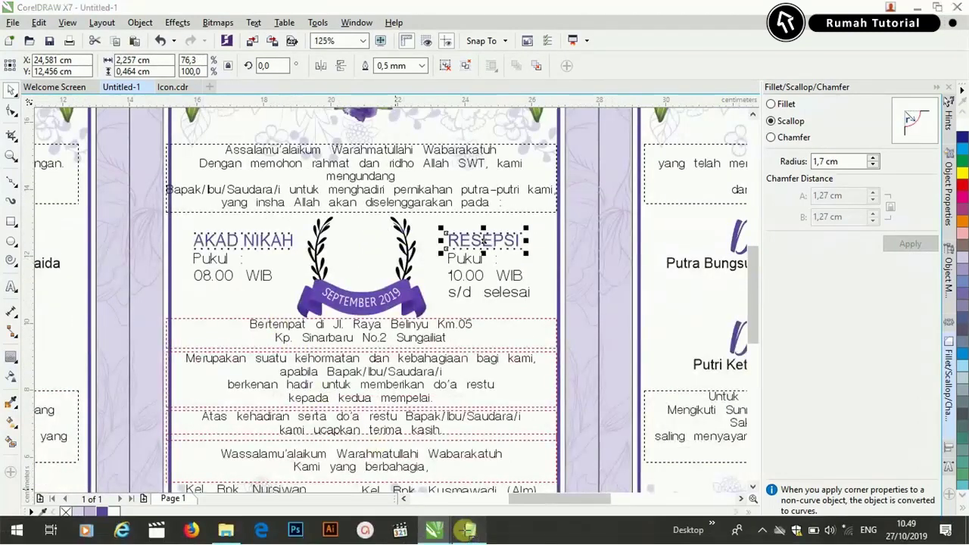
# Copy the MINGGU 08 text from the Notepad invitation text.
pyautogui.hotkey('alt', 'Tab')
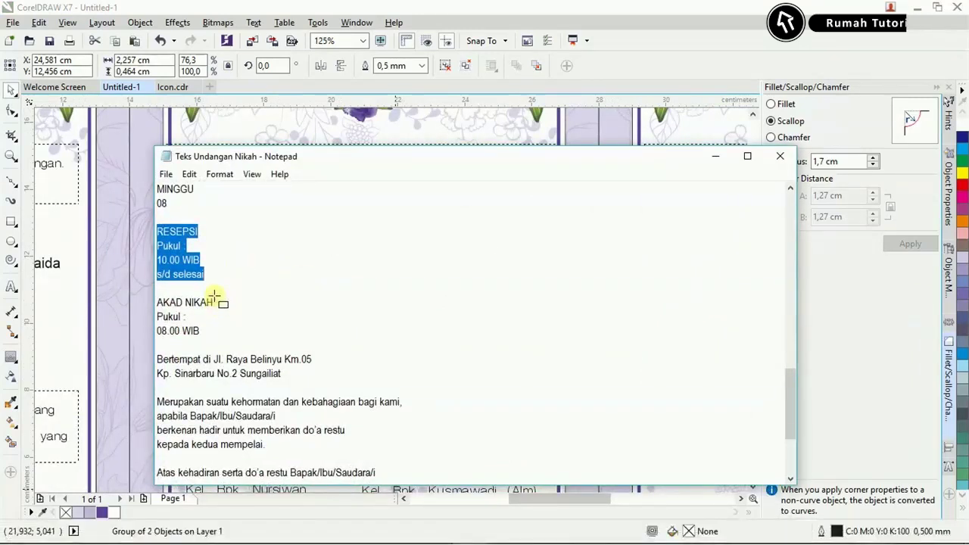
pyautogui.scroll(1, 214, 296)
pyautogui.moveTo(206, 248); pyautogui.dragTo(148, 238)
pyautogui.hotkey('ctrl', 'c')
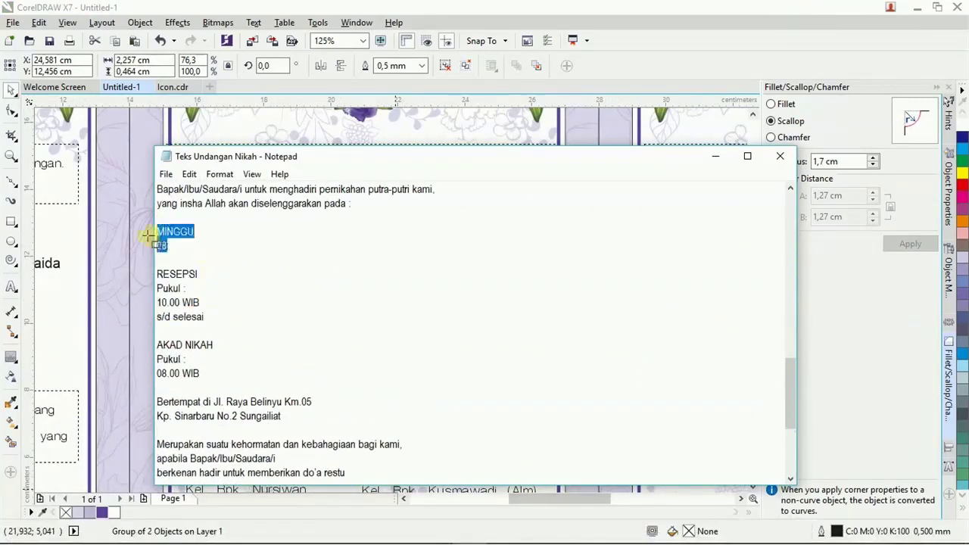
pyautogui.hotkey('alt', 'Tab')
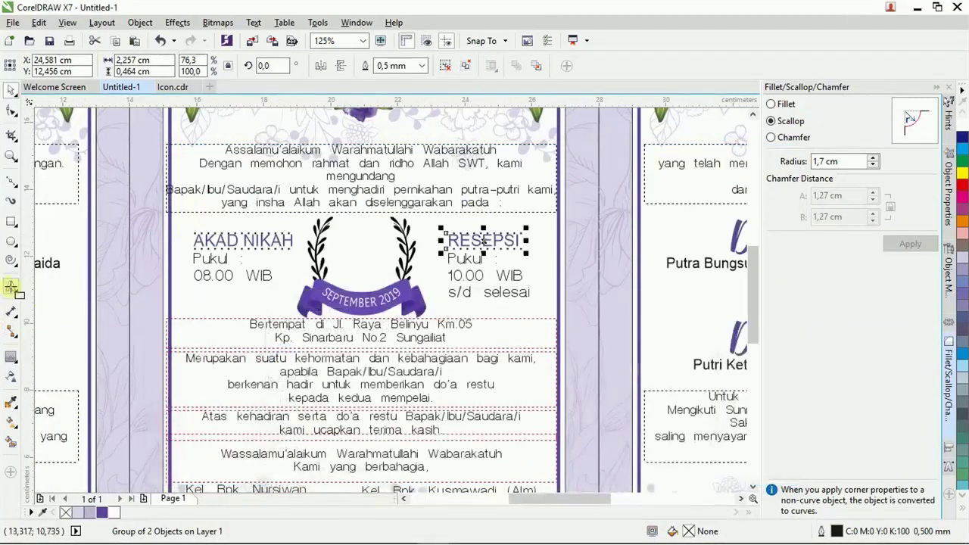
# Paste the MINGGU 08 text between the laurels and shrink MINGGU to 7 pt.
pyautogui.scroll(1, 347, 258)
pyautogui.click(347, 258)
pyautogui.hotkey('ctrl', 'v')
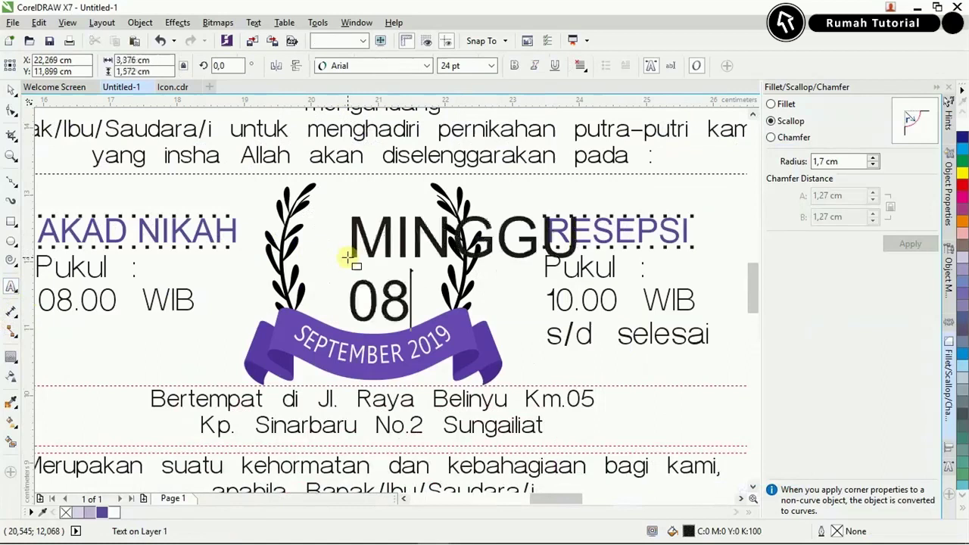
pyautogui.moveTo(355, 233); pyautogui.dragTo(571, 316)
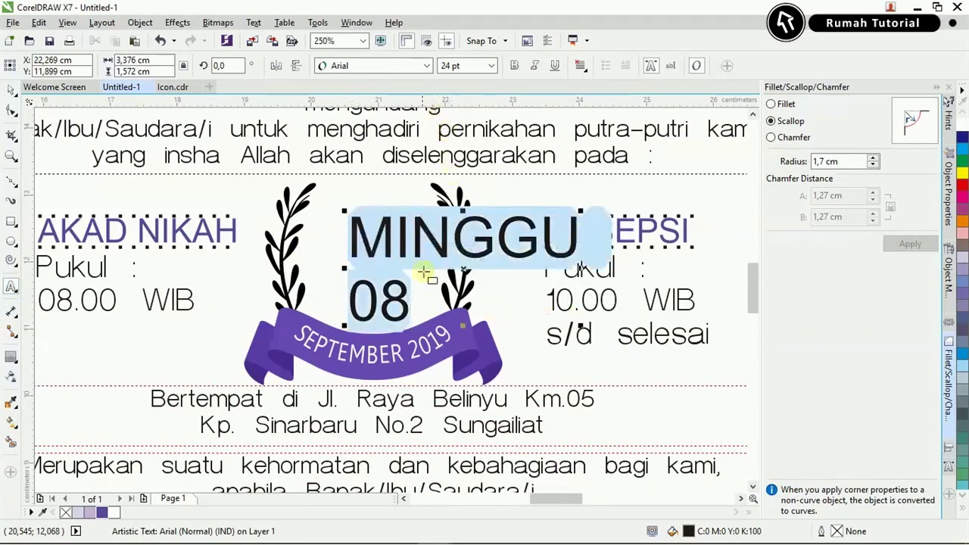
pyautogui.moveTo(350, 227); pyautogui.dragTo(512, 107)
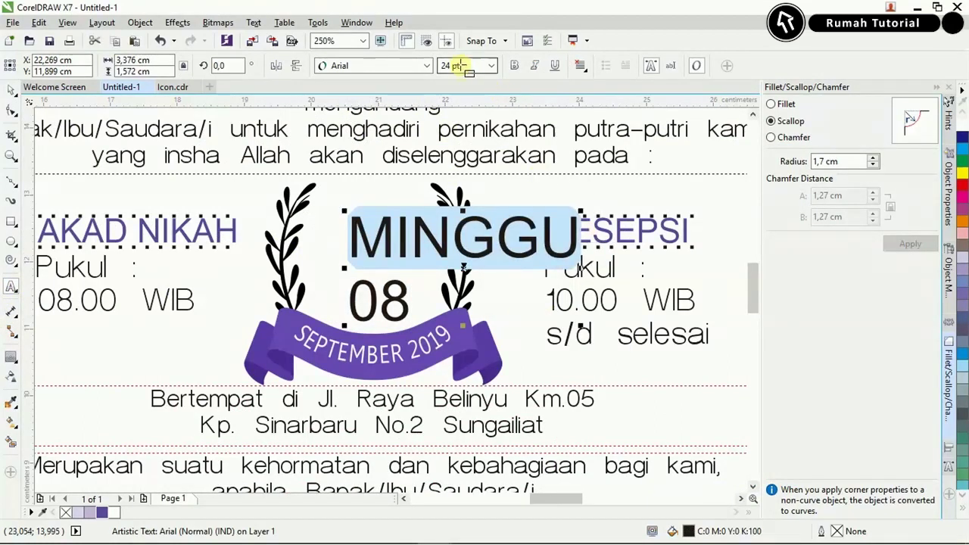
pyautogui.press('Return')
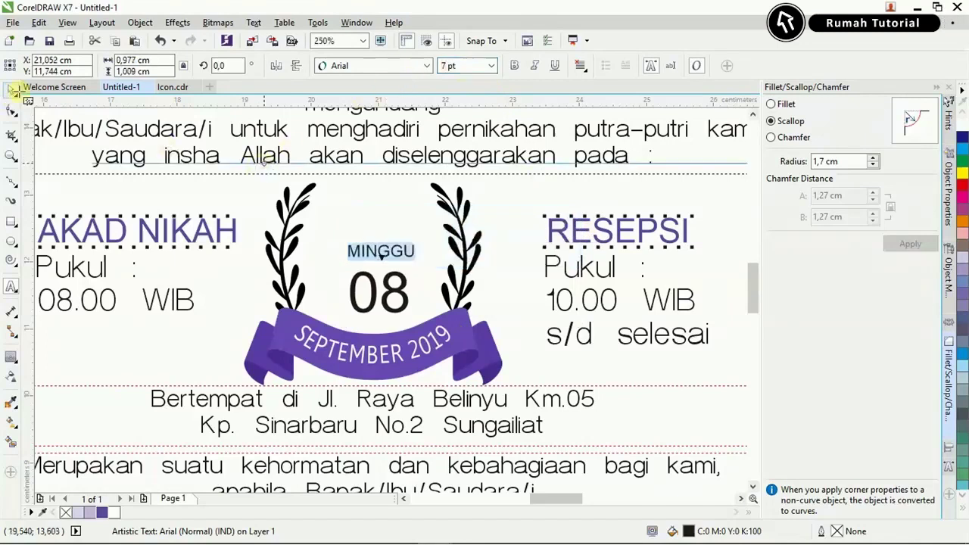
pyautogui.click(13, 91)
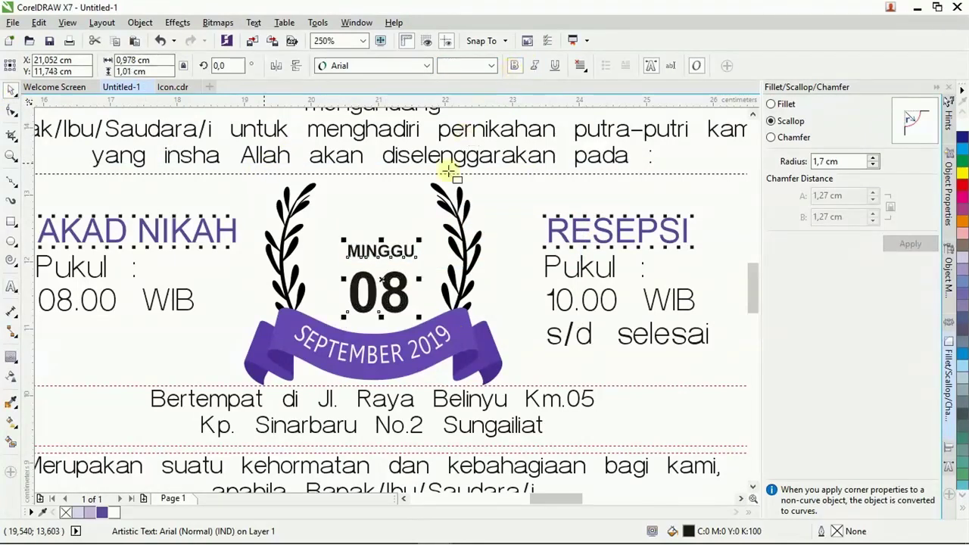
# Tighten the gap between MINGGU and 08, then enlarge and centre the text between the laurels.
pyautogui.click(10, 108)
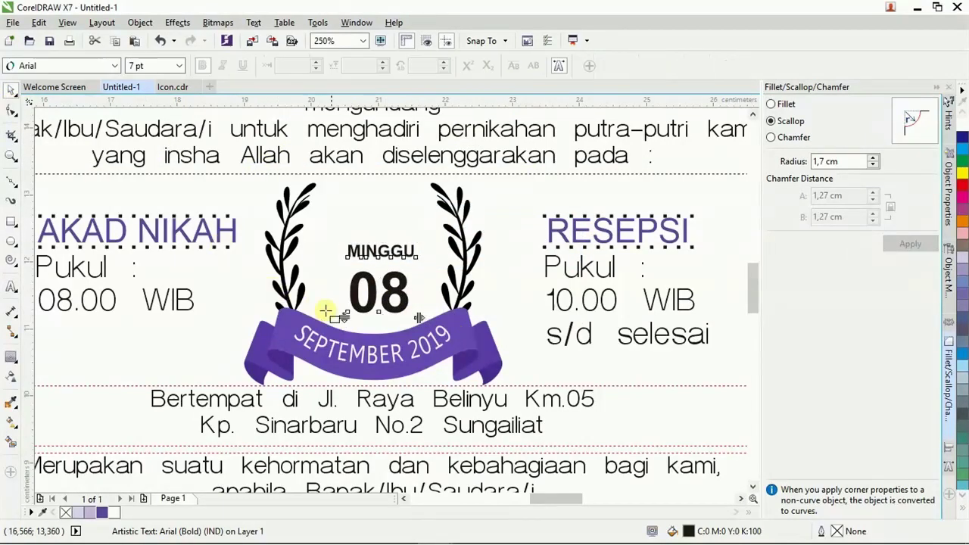
pyautogui.moveTo(344, 317); pyautogui.dragTo(341, 304)
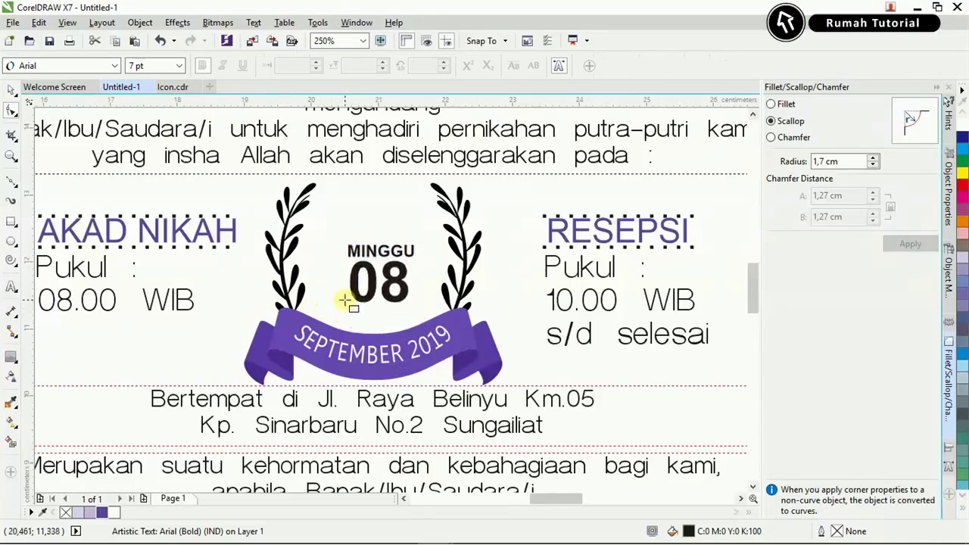
pyautogui.press('space')
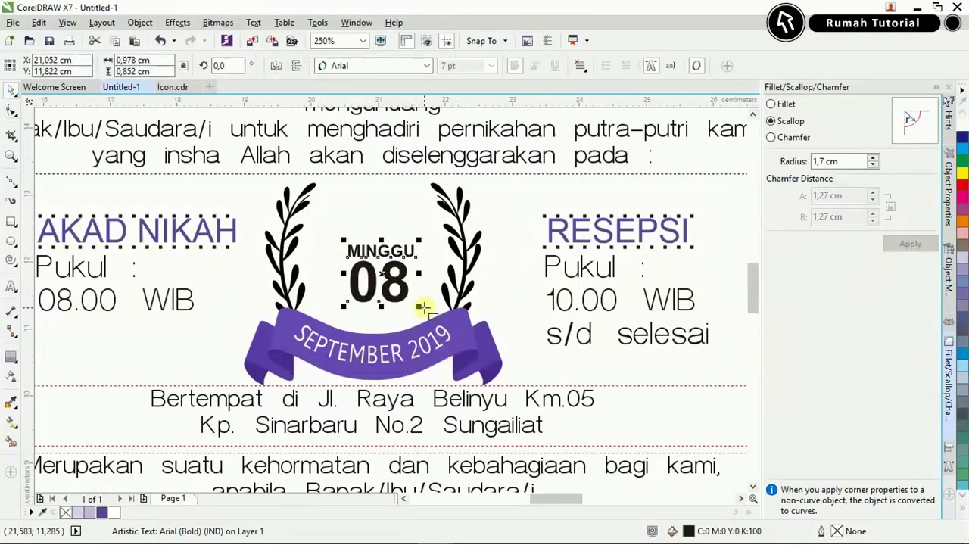
pyautogui.click(418, 311)
pyautogui.moveTo(422, 310); pyautogui.dragTo(439, 331)
pyautogui.moveTo(409, 265); pyautogui.dragTo(403, 256)
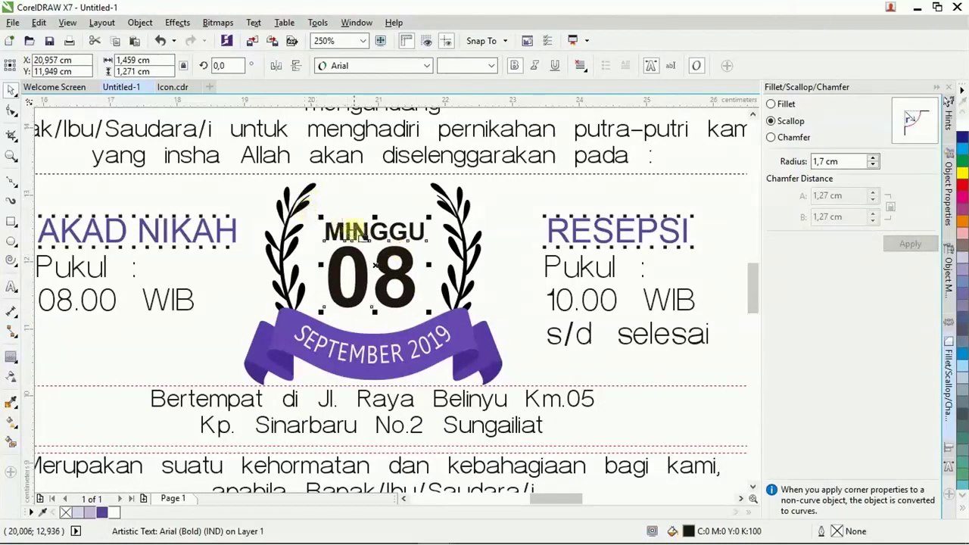
# Colour the number 08 purple.
pyautogui.click(340, 293)
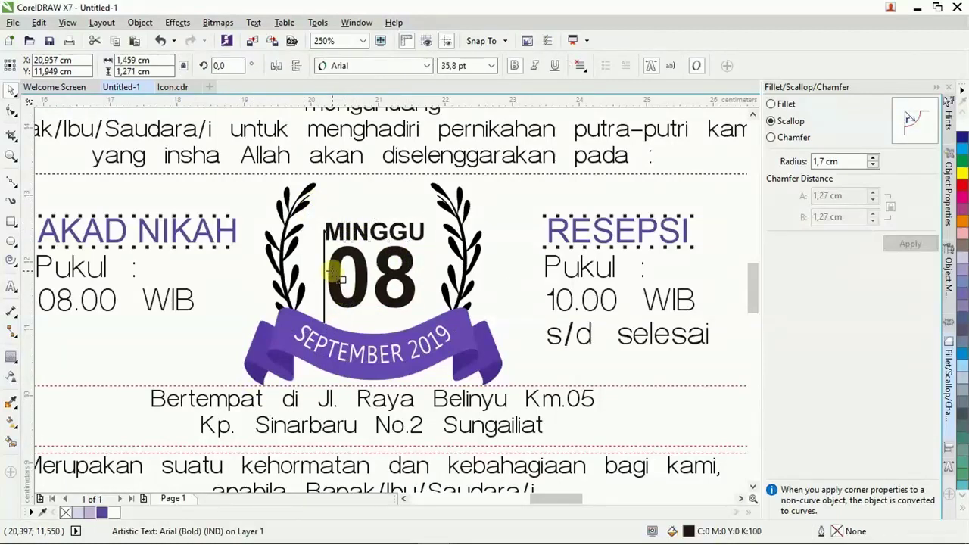
pyautogui.moveTo(333, 271); pyautogui.dragTo(418, 303)
pyautogui.click(101, 513)
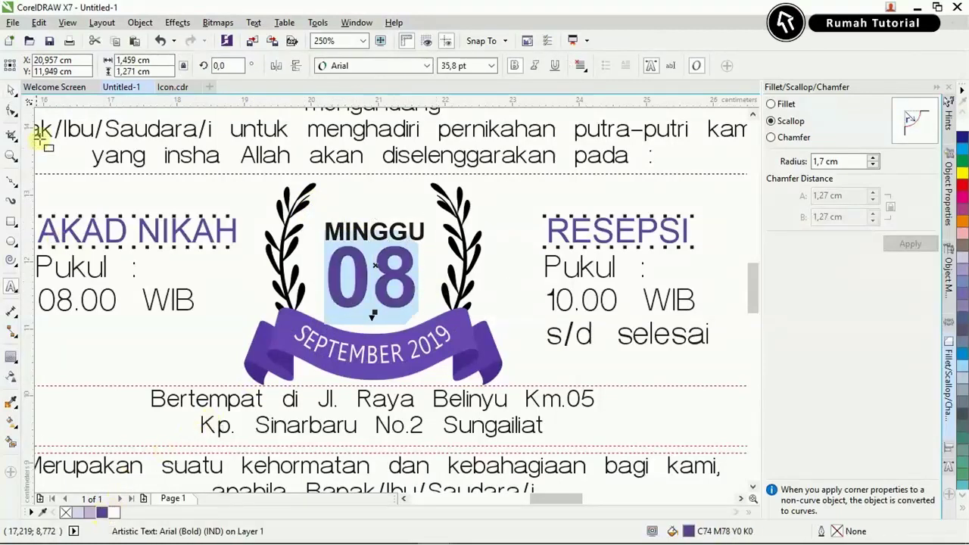
pyautogui.click(14, 90)
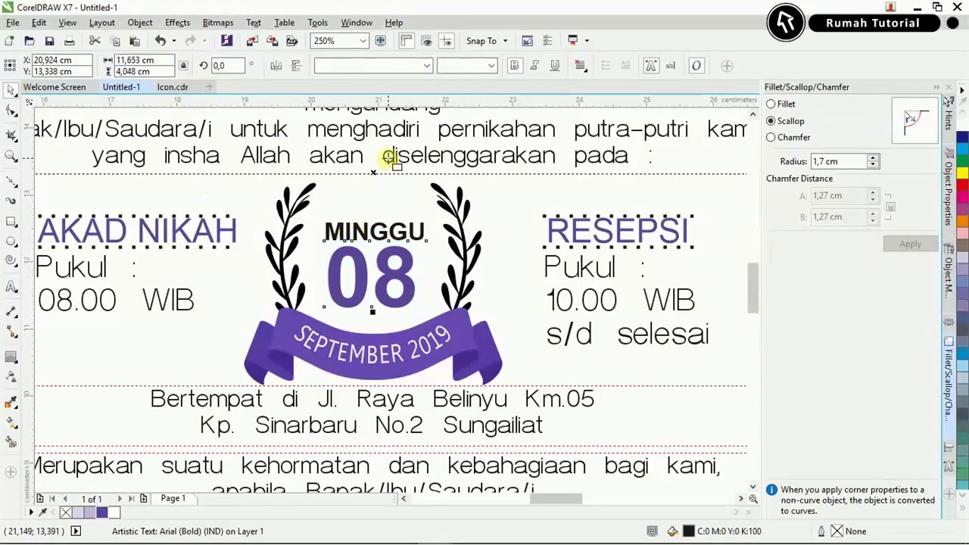
# Select the locked group on the third panel.
pyautogui.scroll(-3, 388, 159)
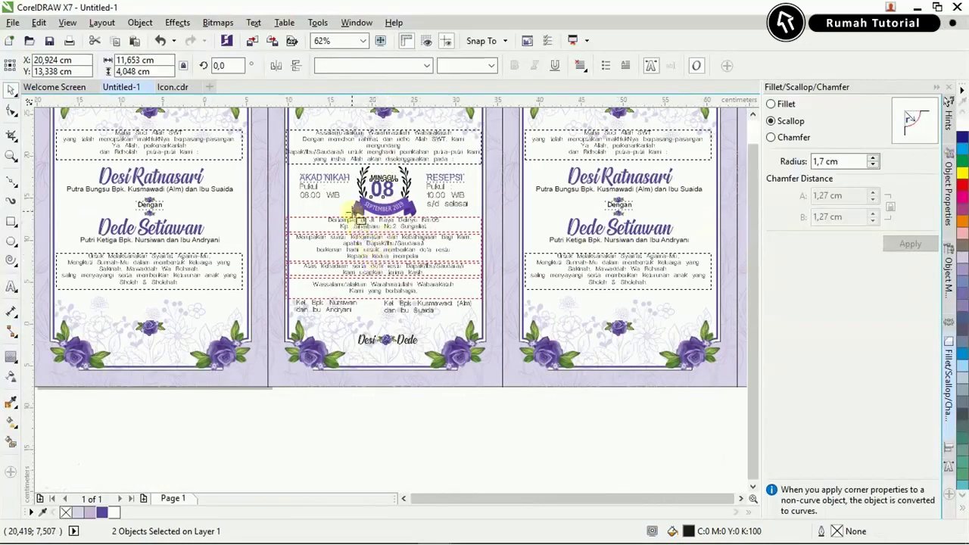
pyautogui.scroll(-2, 352, 212)
pyautogui.moveTo(303, 129); pyautogui.dragTo(467, 376)
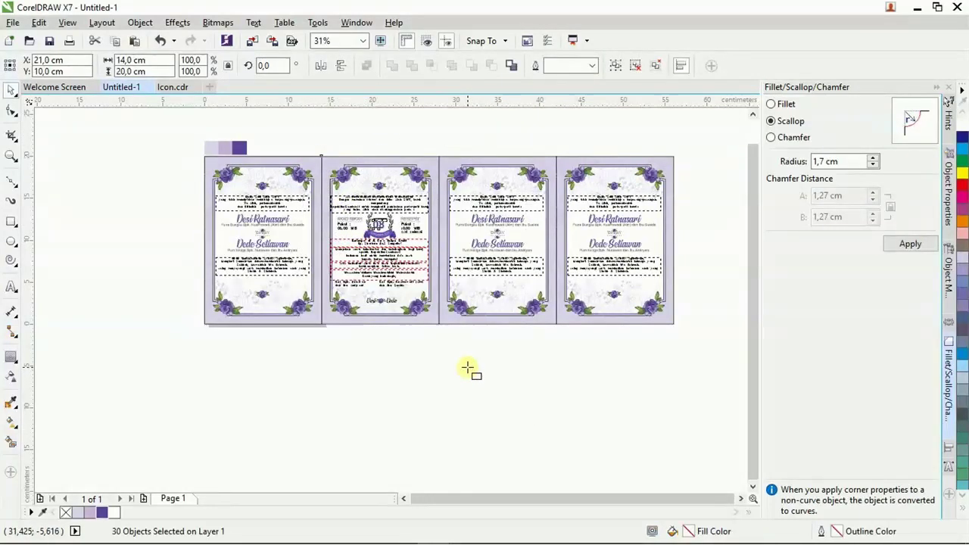
pyautogui.click(493, 217)
# Unlock and ungroup the third panel's locked group.
pyautogui.rightClick(493, 217)
pyautogui.click(497, 226)
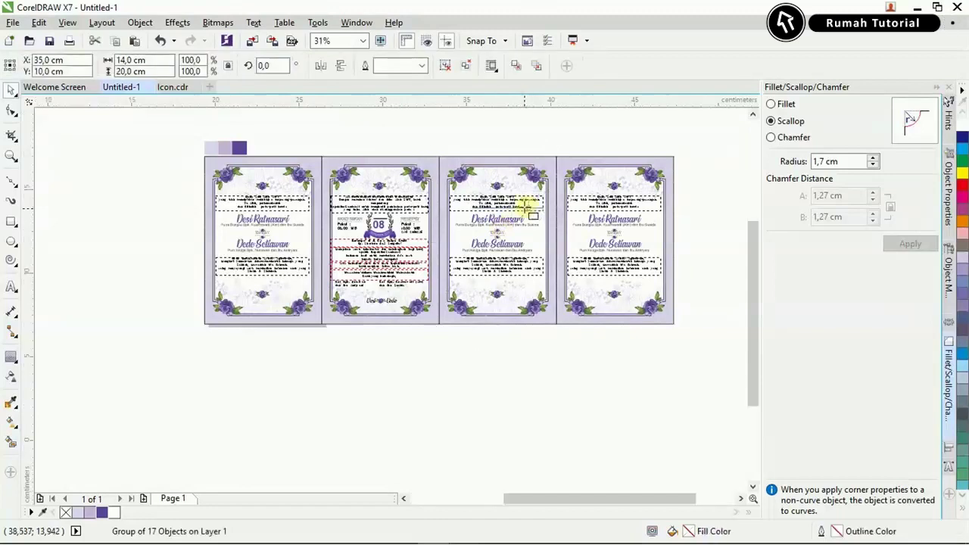
pyautogui.scroll(1, 525, 204)
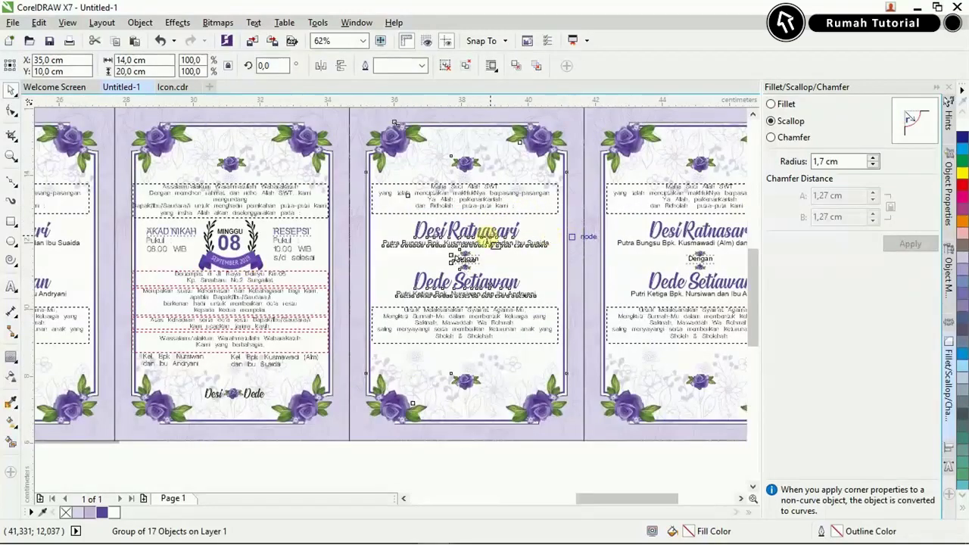
pyautogui.scroll(1, 487, 235)
pyautogui.rightClick(462, 245)
pyautogui.click(515, 251)
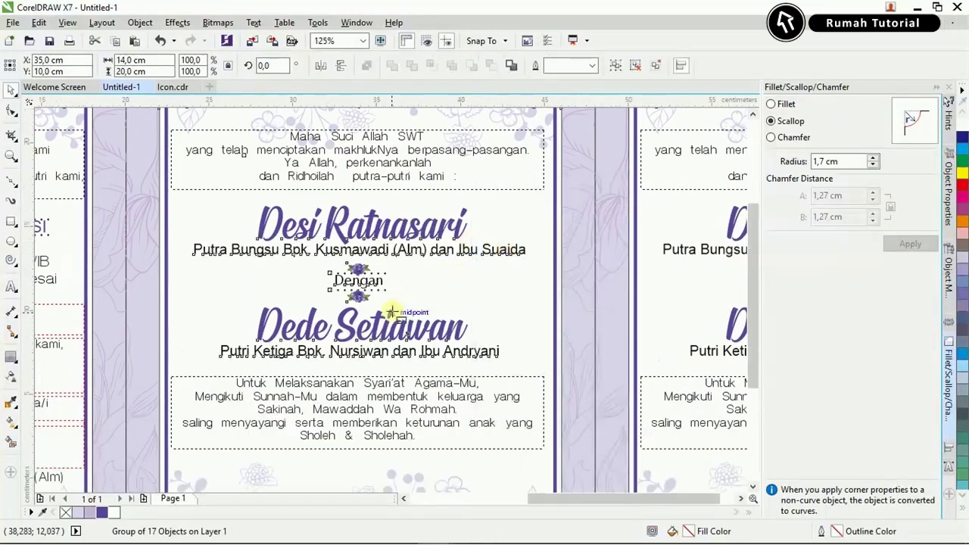
# Delete the third panel's lower-right corner rose and its purple border line.
pyautogui.scroll(-1, 393, 312)
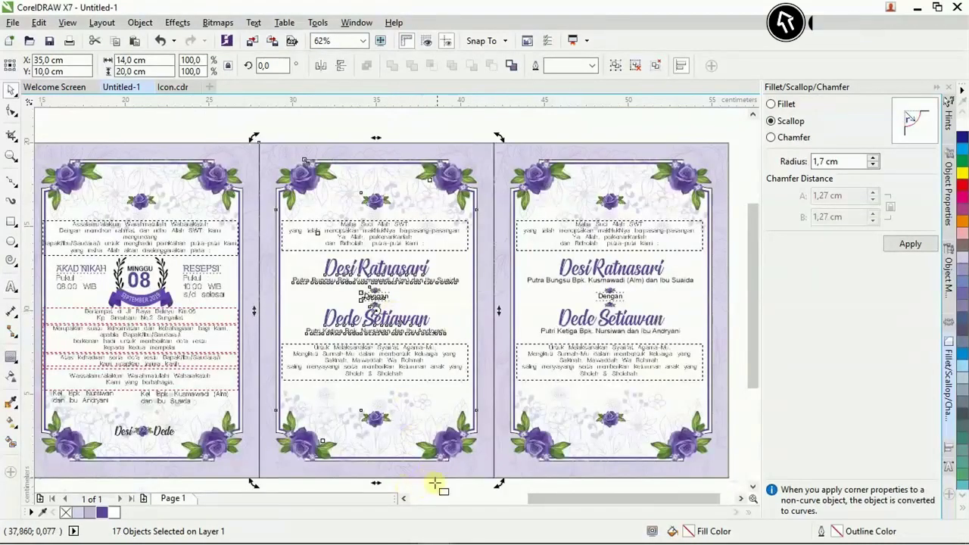
pyautogui.click(428, 485)
pyautogui.scroll(2, 424, 473)
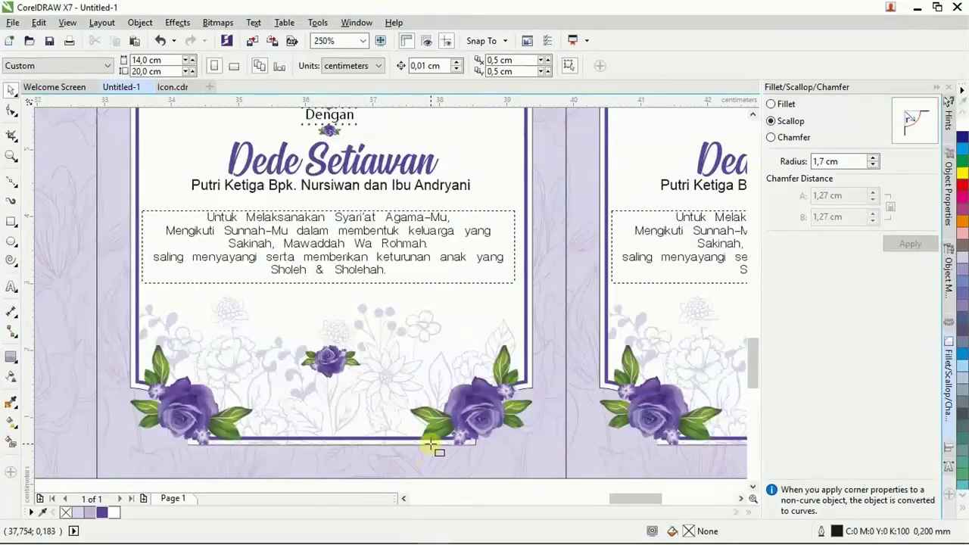
pyautogui.click(426, 417)
pyautogui.press('Delete')
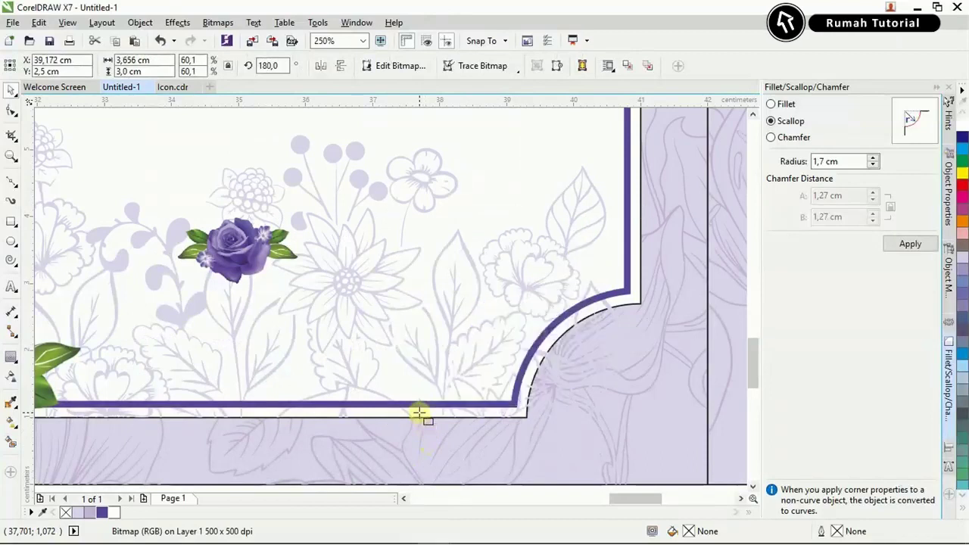
pyautogui.click(422, 405)
pyautogui.press('Delete')
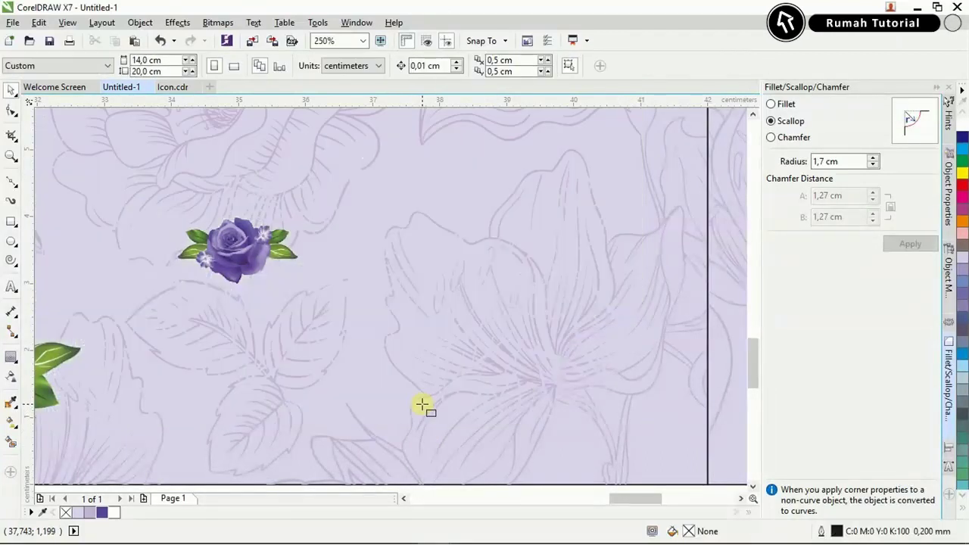
# Select the scalloped frame curve and the curve behind the panel text.
pyautogui.scroll(1, 494, 347)
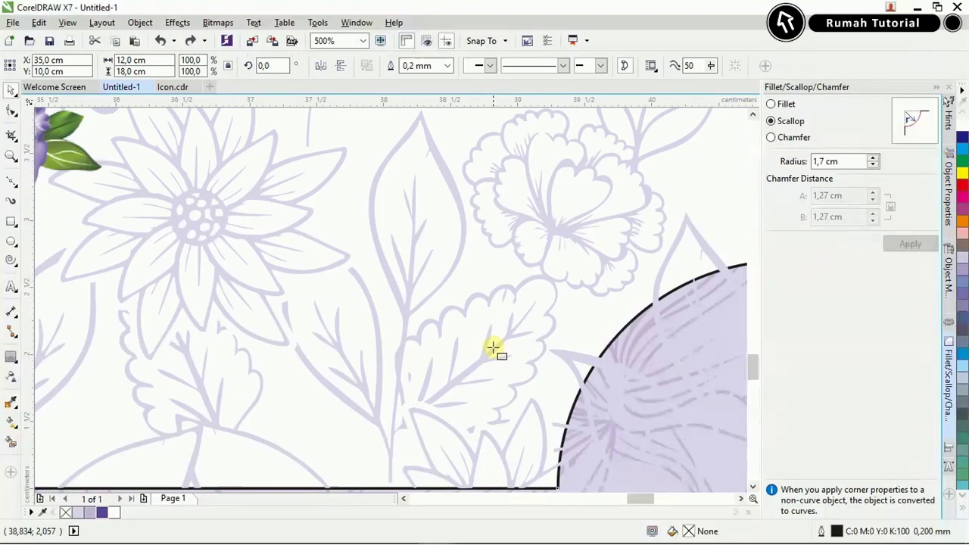
pyautogui.click(494, 347)
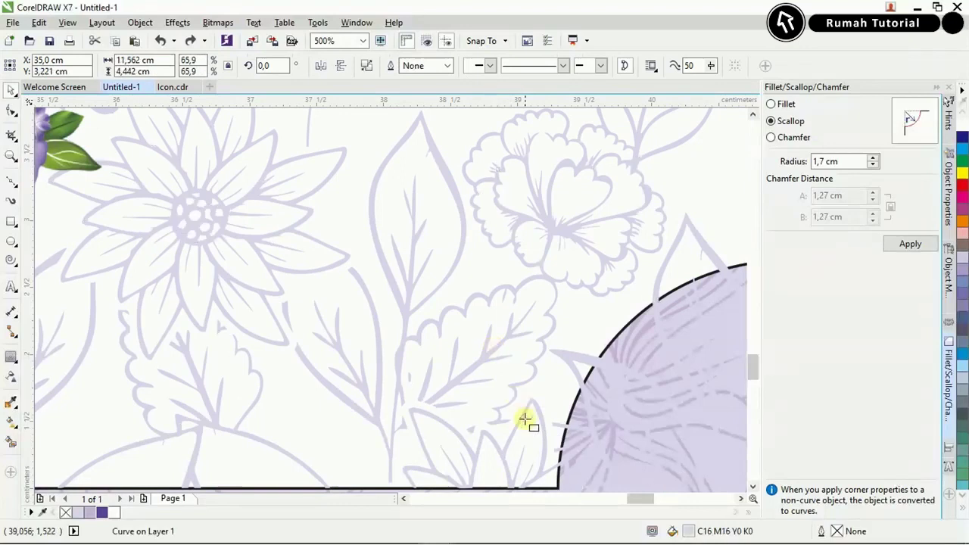
pyautogui.scroll(-3, 525, 419)
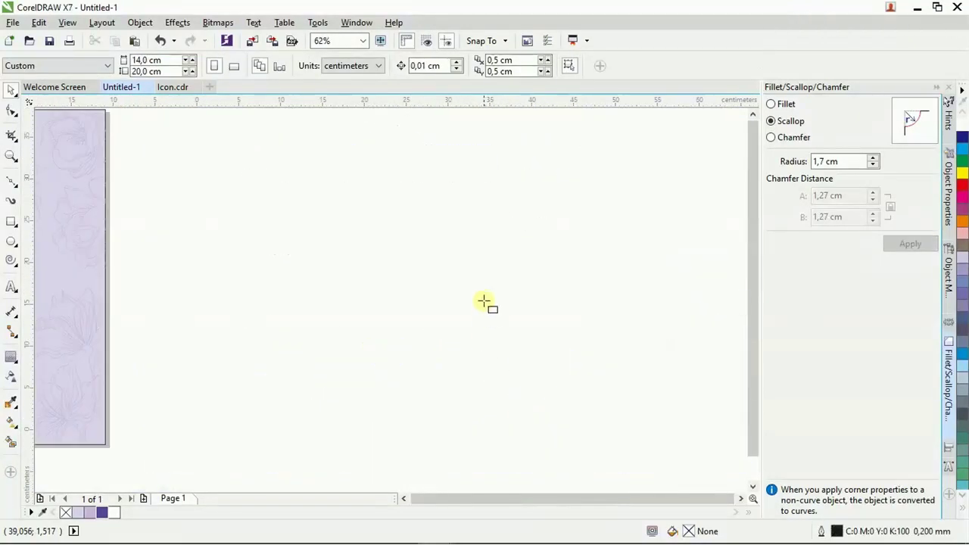
pyautogui.scroll(1, 499, 294)
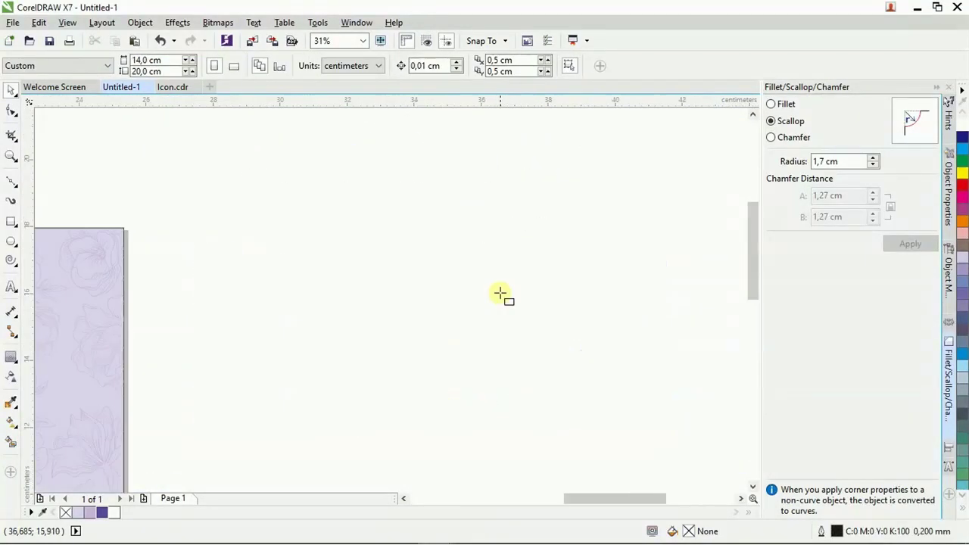
pyautogui.scroll(1, 500, 293)
pyautogui.click(502, 292)
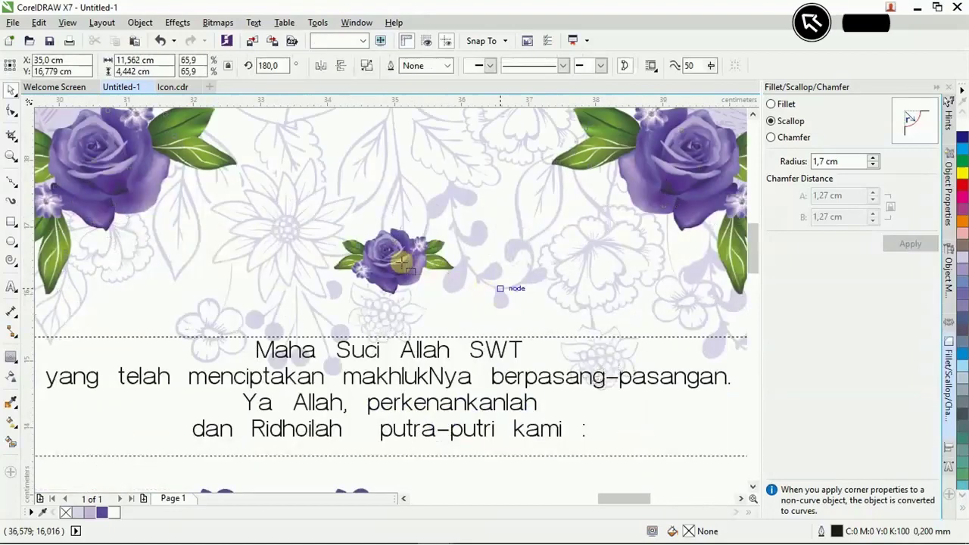
# Delete the couple's script names, the word Dengan and the parent lines.
pyautogui.click(421, 327)
pyautogui.click(424, 351)
pyautogui.scroll(-2, 424, 349)
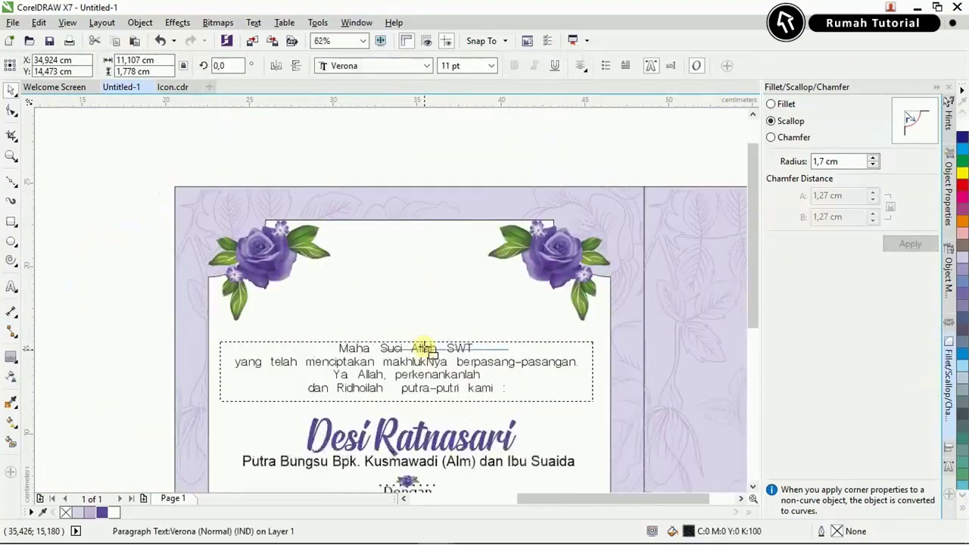
pyautogui.scroll(-2, 424, 362)
pyautogui.click(422, 405)
pyautogui.press('Delete')
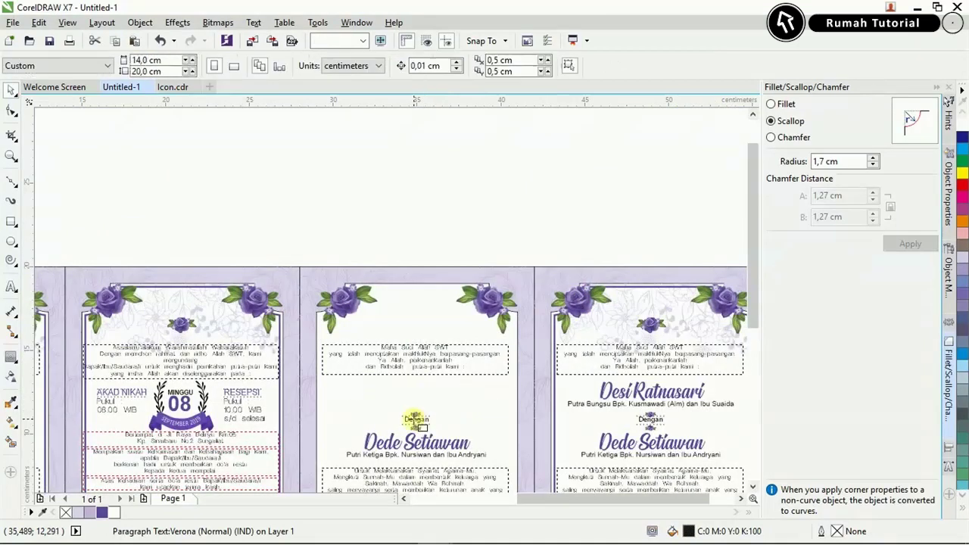
pyautogui.click(419, 419)
pyautogui.press('Delete')
pyautogui.click(417, 442)
pyautogui.press('Delete')
# Delete the white inner panel shape, exposing the purple floral background.
pyautogui.click(411, 465)
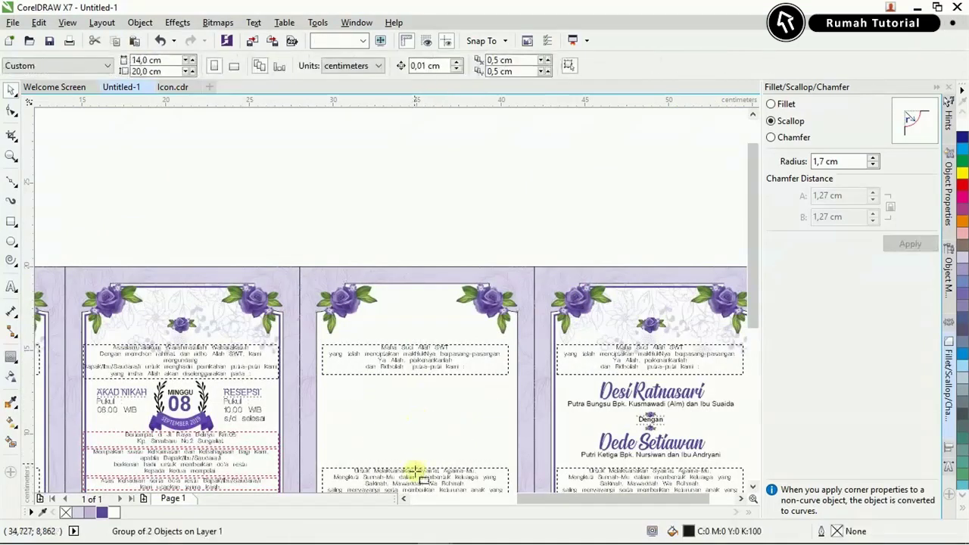
pyautogui.click(416, 474)
pyautogui.scroll(-3, 439, 356)
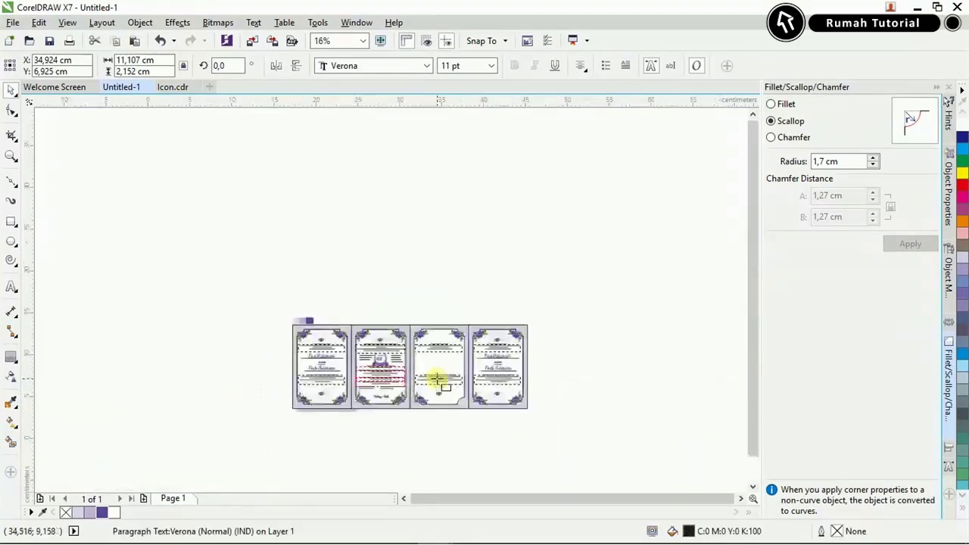
pyautogui.scroll(1, 447, 397)
pyautogui.scroll(2, 451, 418)
pyautogui.click(439, 450)
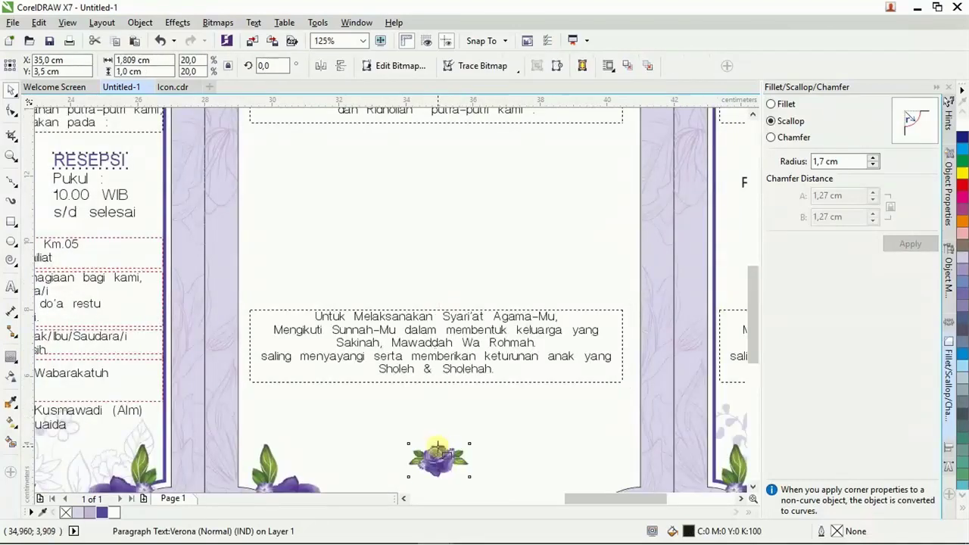
pyautogui.scroll(-1, 439, 447)
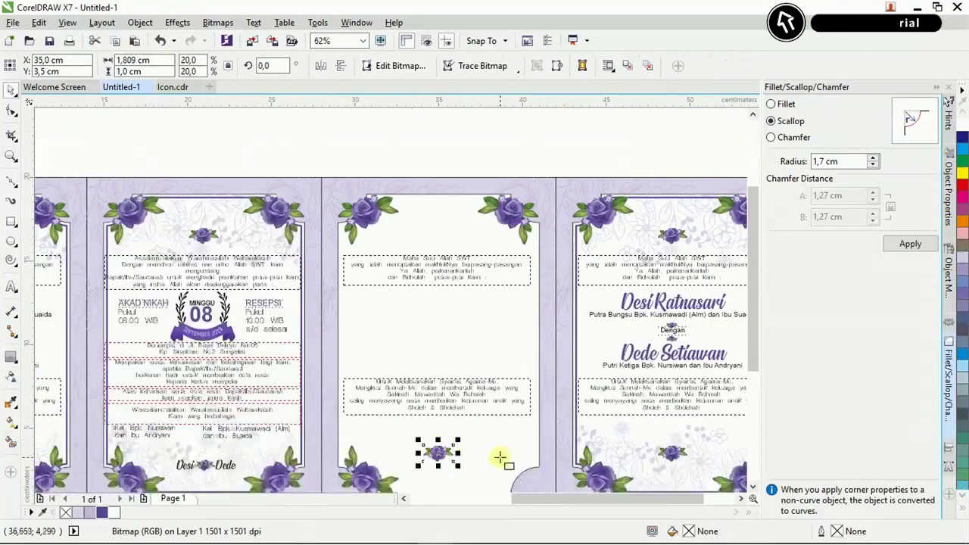
pyautogui.click(501, 455)
pyautogui.press('Delete')
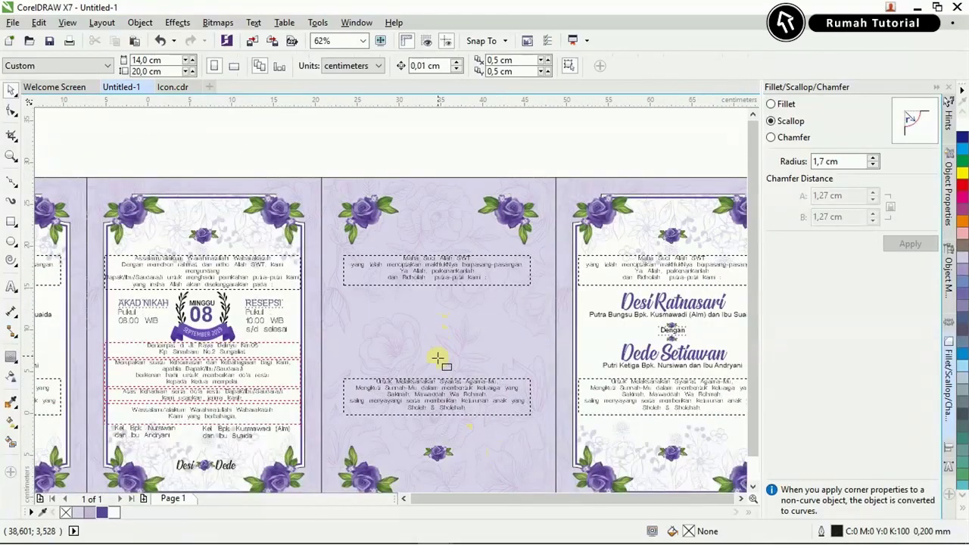
# Move the small rose lower on the third panel.
pyautogui.scroll(-1, 439, 397)
pyautogui.scroll(2, 442, 397)
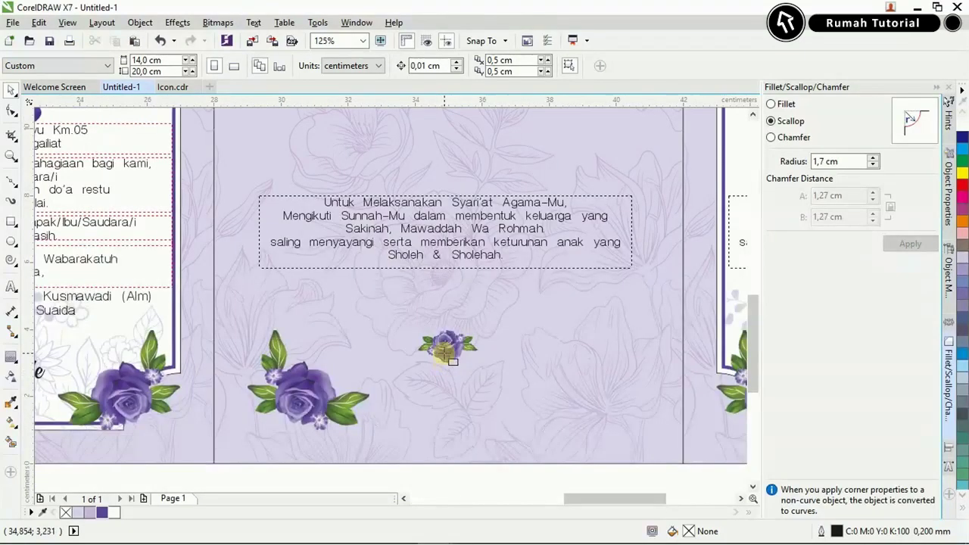
pyautogui.click(447, 351)
pyautogui.moveTo(447, 351); pyautogui.dragTo(441, 400)
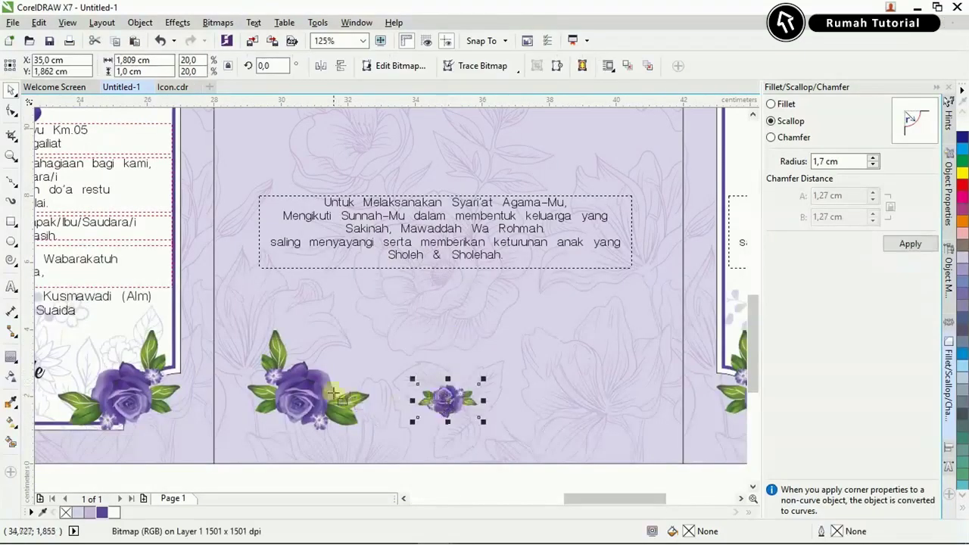
pyautogui.keyDown('shift'); pyautogui.click(333, 390); pyautogui.keyUp('shift')
pyautogui.scroll(-1, 441, 453)
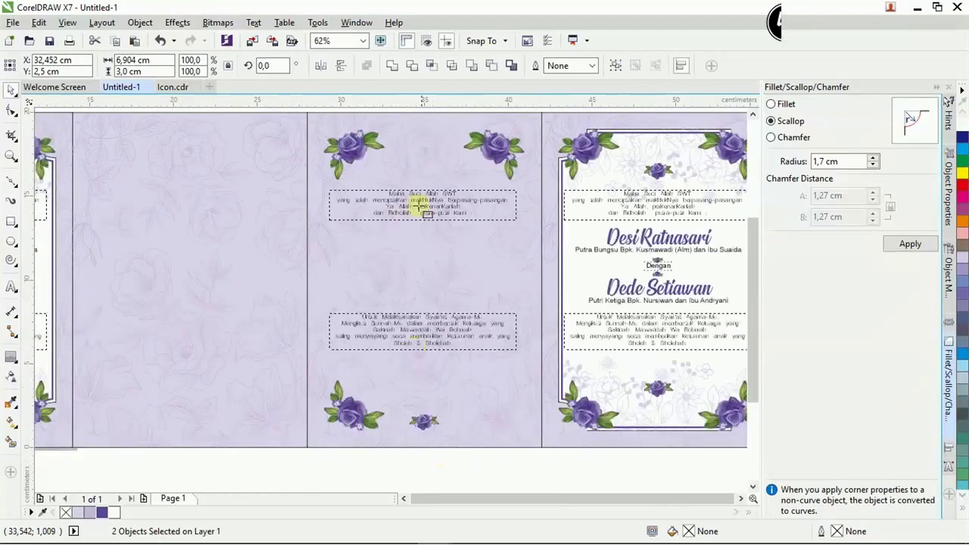
pyautogui.click(427, 422)
# Copy a corner rose to the bottom right and group the four corner roses.
pyautogui.click(353, 140)
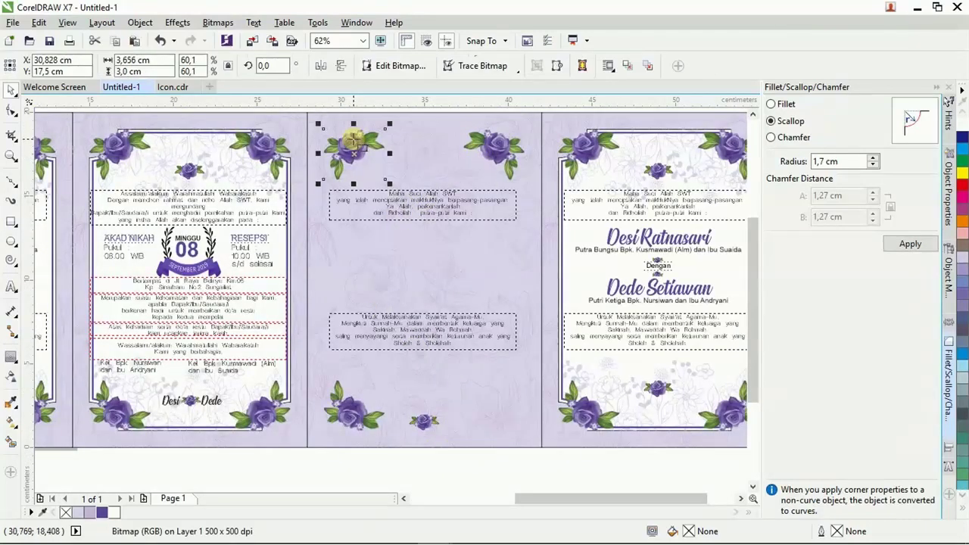
pyautogui.moveTo(523, 143); pyautogui.dragTo(519, 366)
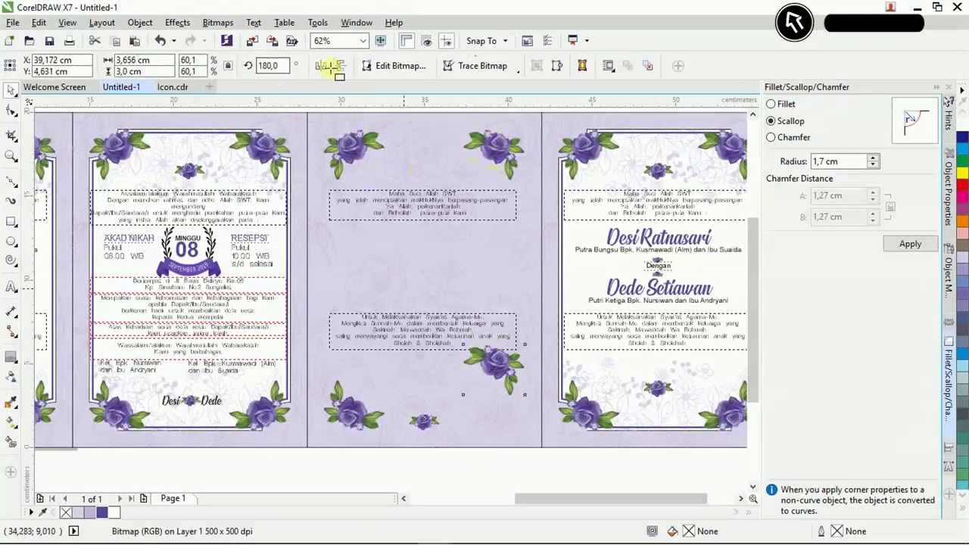
pyautogui.moveTo(326, 356); pyautogui.dragTo(520, 465)
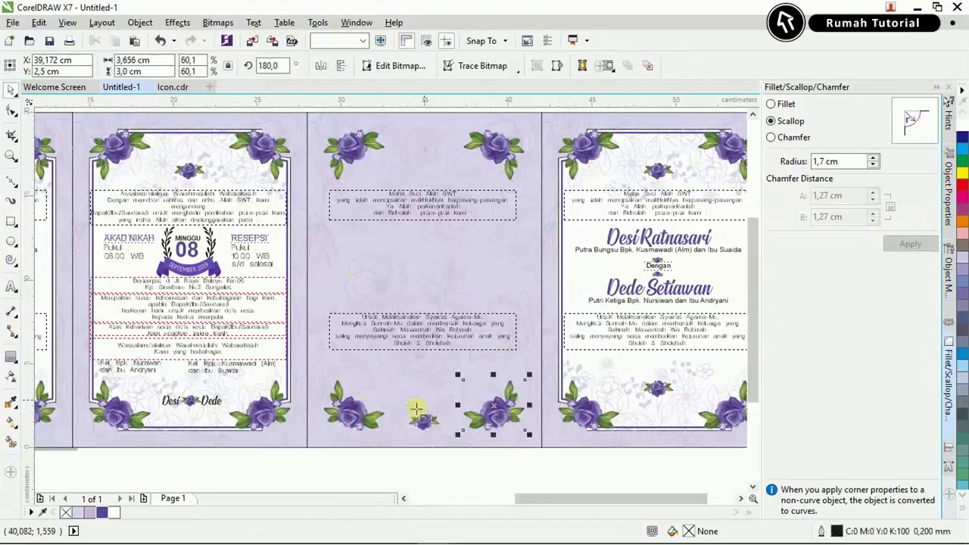
pyautogui.keyDown('shift'); pyautogui.click(352, 155); pyautogui.keyUp('shift')
pyautogui.click(550, 247)
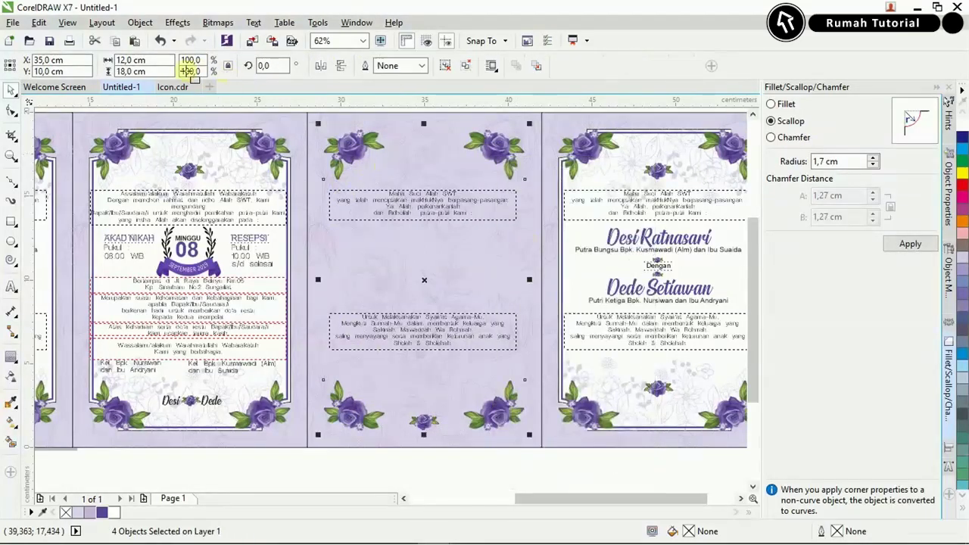
# Move the lower verse text down toward the bottom roses.
pyautogui.doubleClick(406, 216)
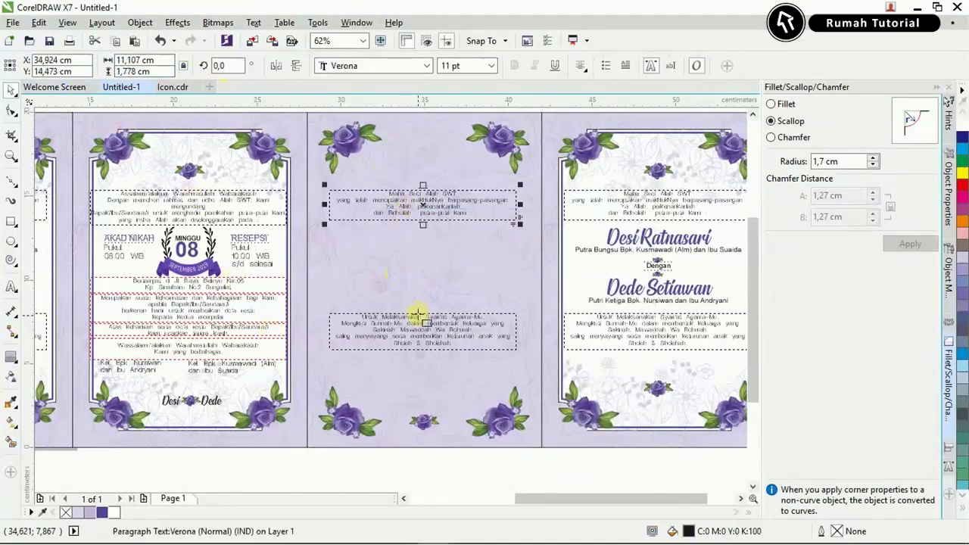
pyautogui.scroll(3, 406, 193)
pyautogui.scroll(-3, 415, 166)
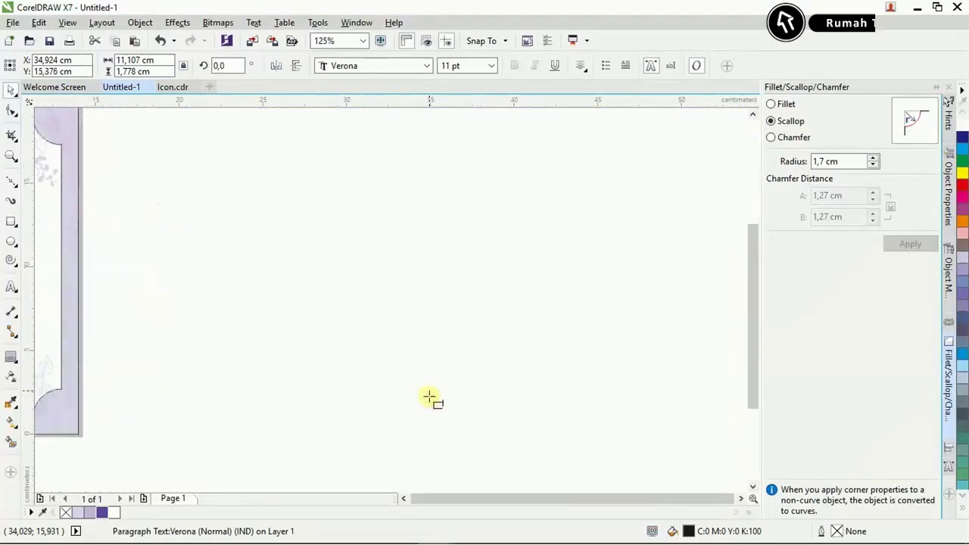
pyautogui.moveTo(429, 330); pyautogui.dragTo(433, 369)
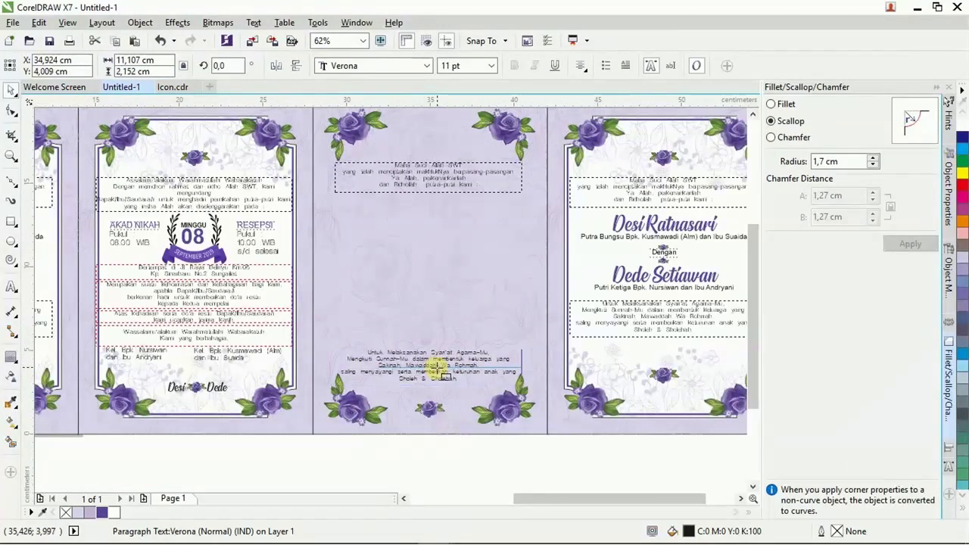
# Bring the Notepad invitation text window forward.
pyautogui.press('Escape')
pyautogui.click(227, 536)
pyautogui.scroll(20, 287, 333)
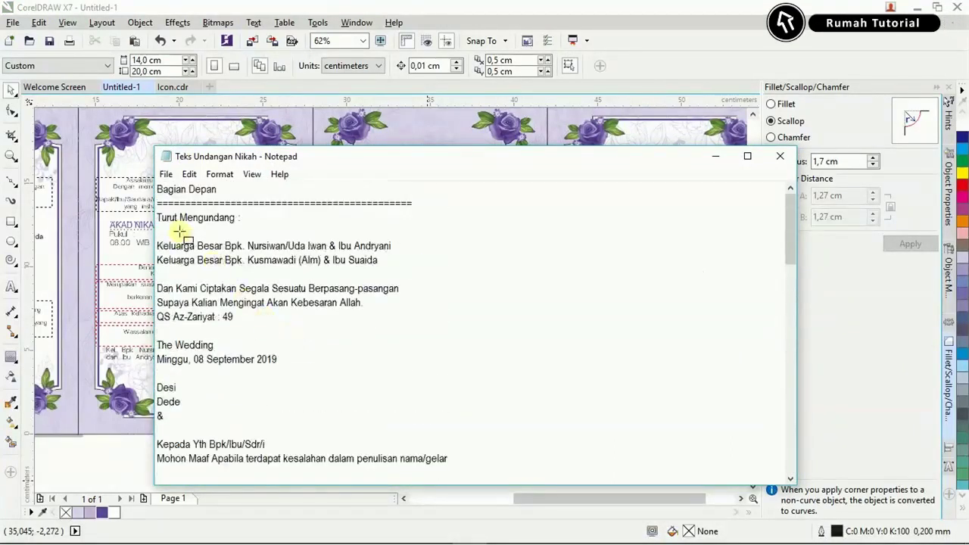
# Replace the middle panel's top text with the Turut Mengundang lines, removing the blank line.
pyautogui.moveTo(156, 217); pyautogui.dragTo(385, 267)
pyautogui.hotkey('ctrl', 'c')
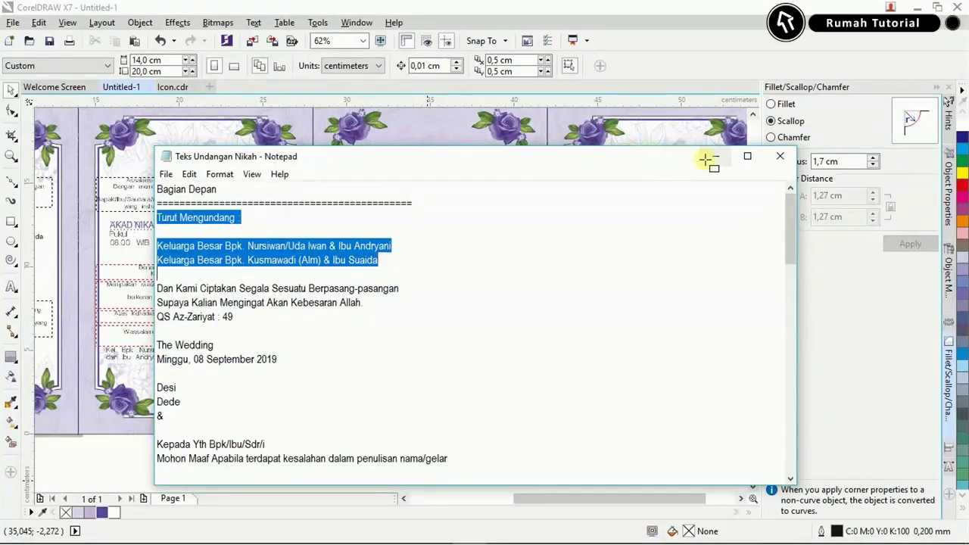
pyautogui.click(706, 160)
pyautogui.scroll(3, 444, 169)
pyautogui.click(439, 184)
pyautogui.hotkey('ctrl', 'a')
pyautogui.hotkey('ctrl', 'v')
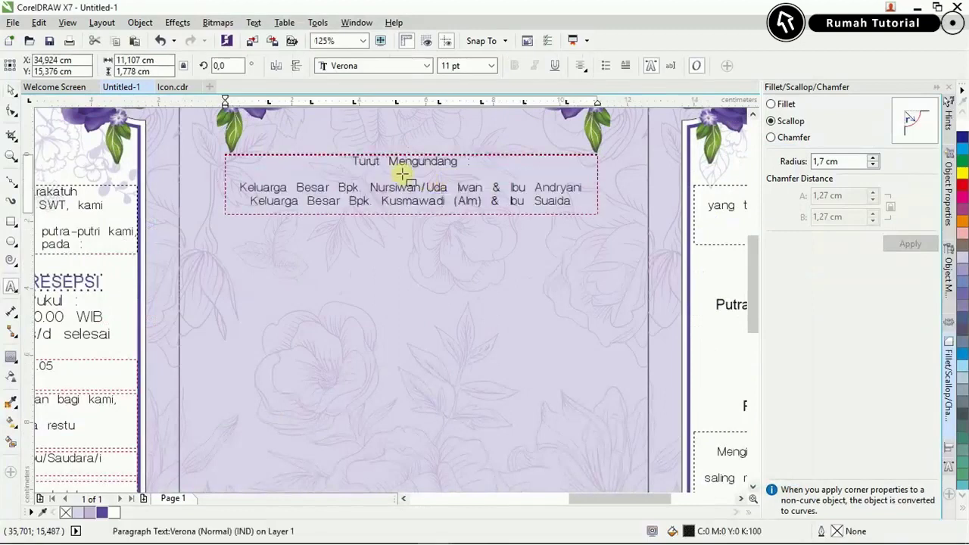
pyautogui.click(402, 175)
pyautogui.press('BackSpace')
pyautogui.press('BackSpace')
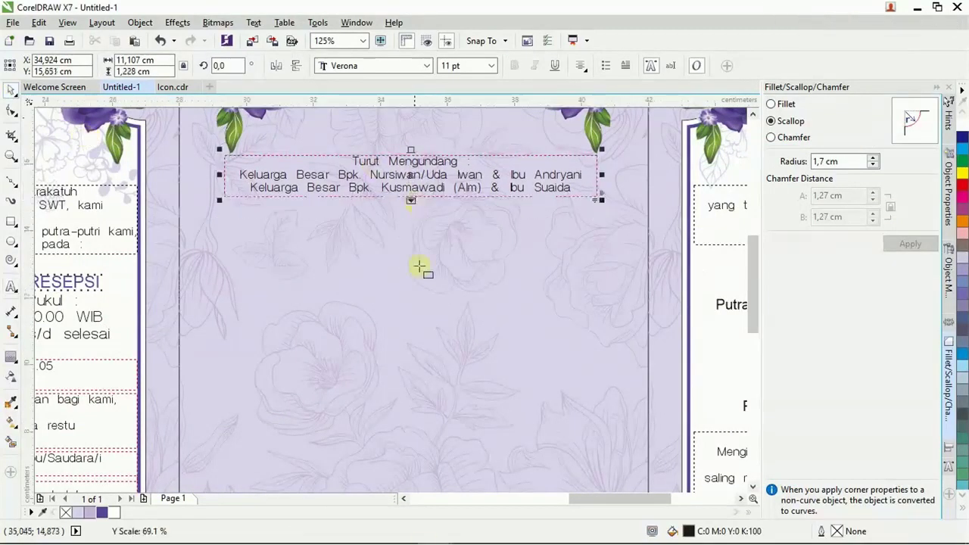
# Put the three Dan Kami verse lines in the bottom text box and resize its frame.
pyautogui.click(454, 527)
pyautogui.moveTo(157, 275); pyautogui.dragTo(246, 300)
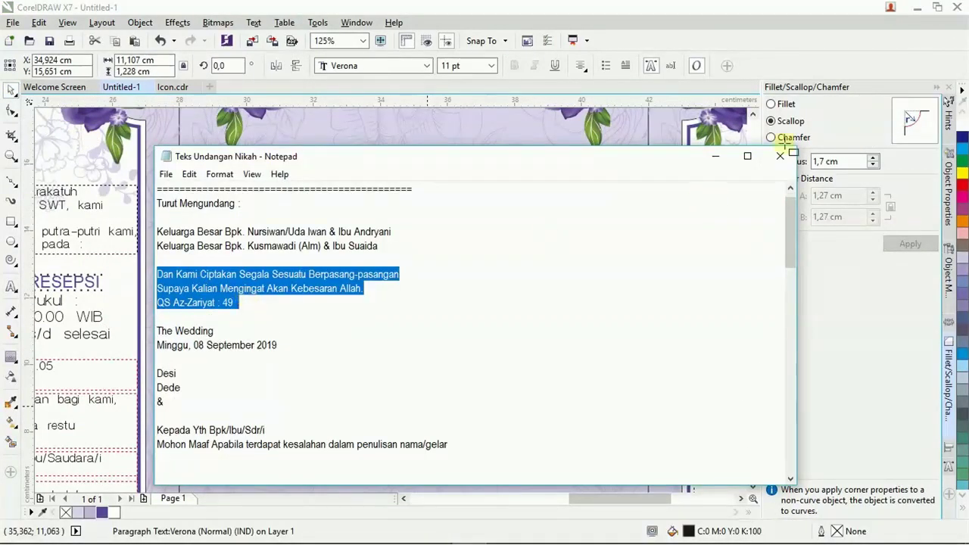
pyautogui.click(786, 144)
pyautogui.scroll(-1, 372, 364)
pyautogui.click(396, 449)
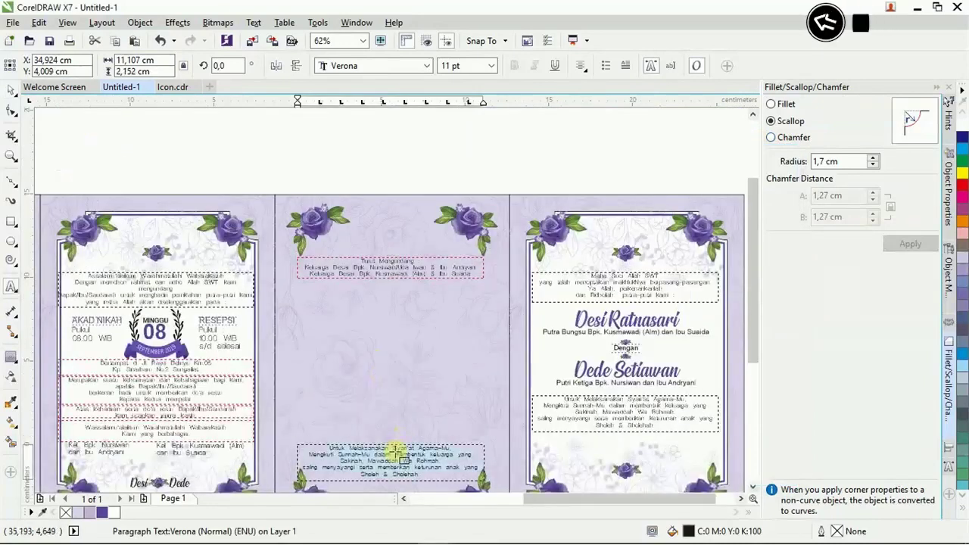
pyautogui.press('Escape')
pyautogui.scroll(-1, 471, 443)
pyautogui.scroll(3, 401, 366)
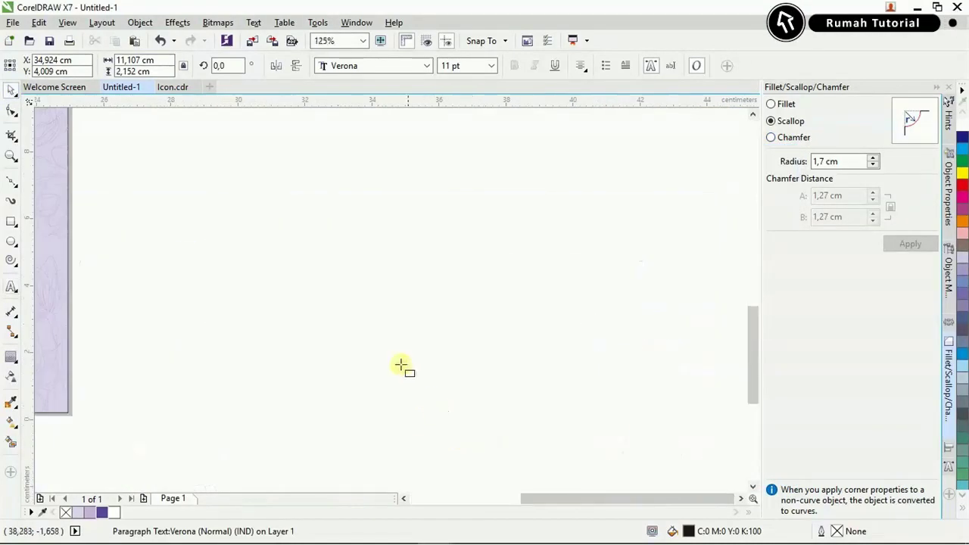
pyautogui.scroll(2, 416, 316)
pyautogui.moveTo(424, 256); pyautogui.dragTo(421, 300)
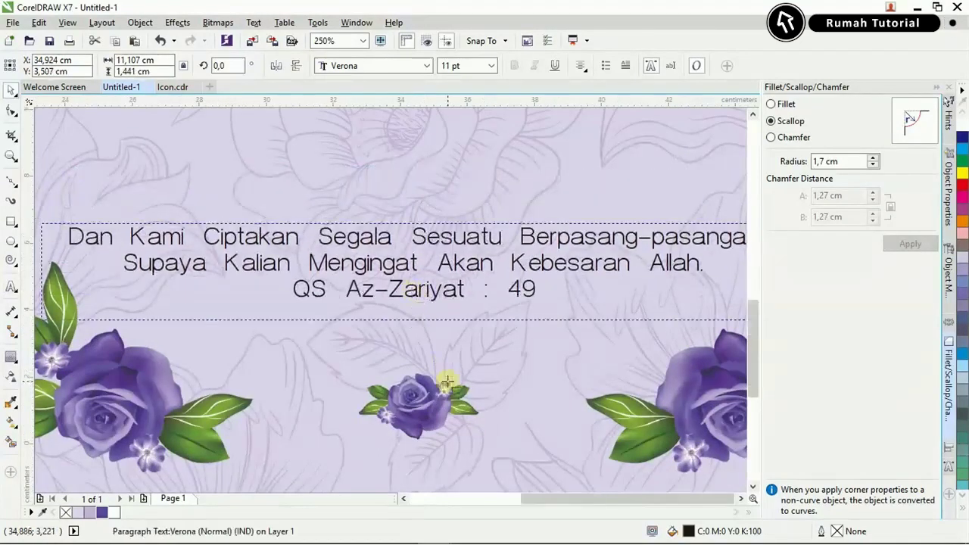
pyautogui.scroll(-3, 448, 257)
pyautogui.scroll(2, 491, 152)
pyautogui.click(12, 221)
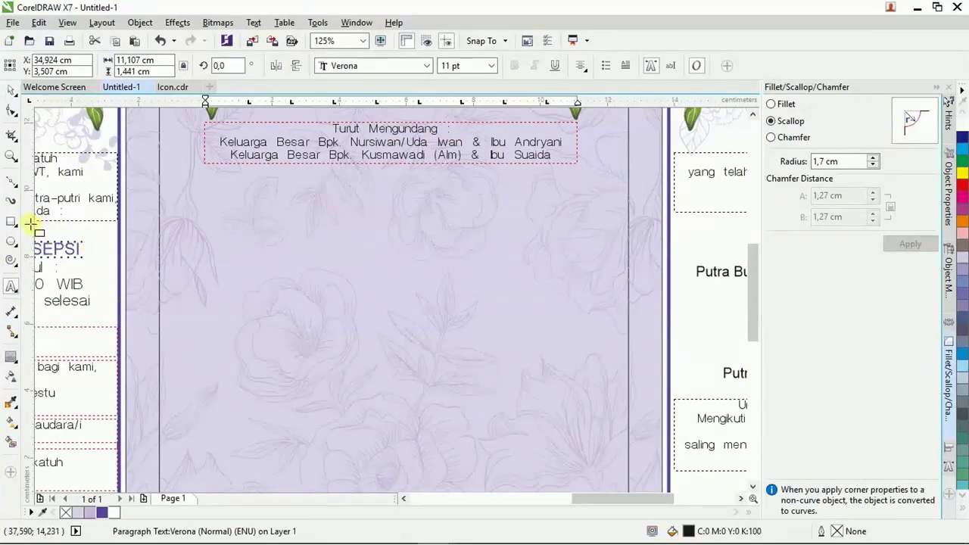
# Draw a tall thin rectangle in the middle panel and fill it white.
pyautogui.moveTo(366, 180); pyautogui.dragTo(396, 479)
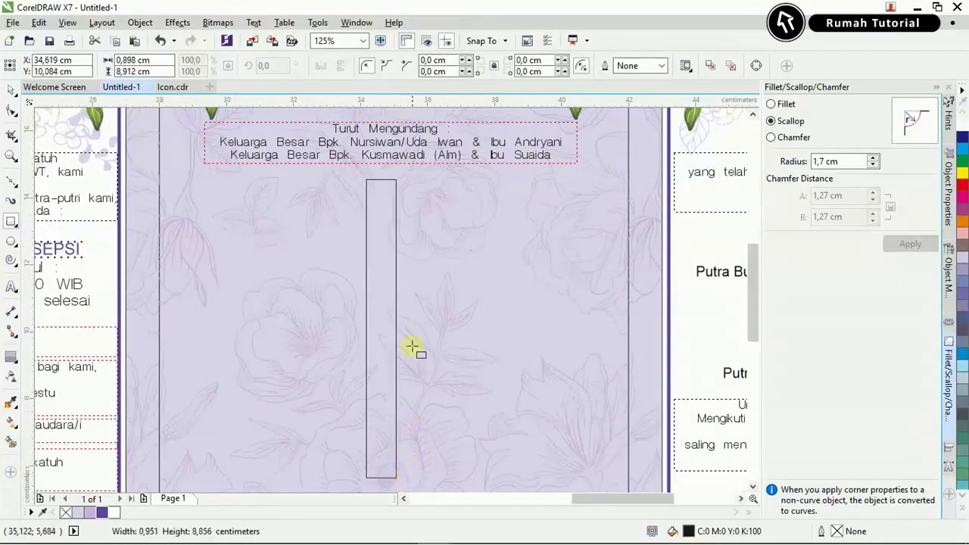
pyautogui.click(12, 90)
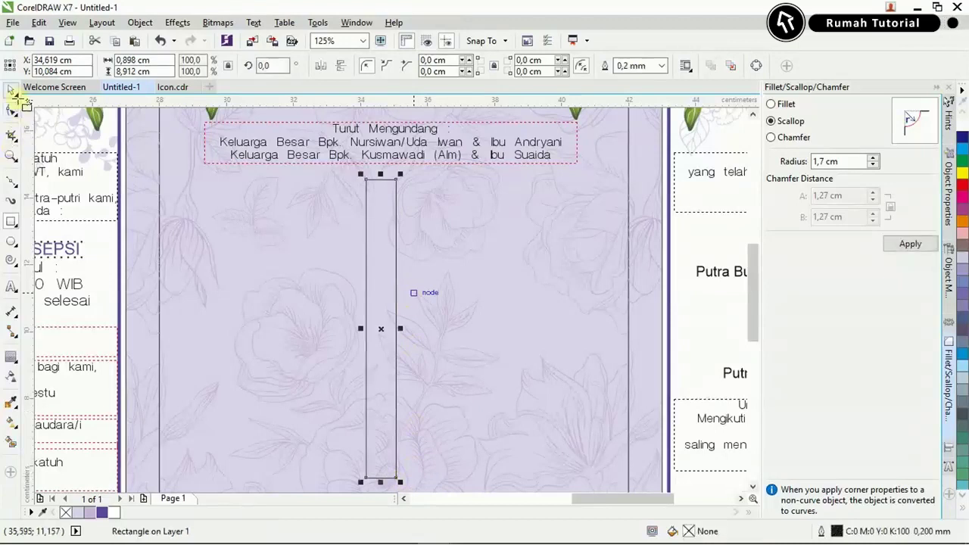
pyautogui.click(961, 124)
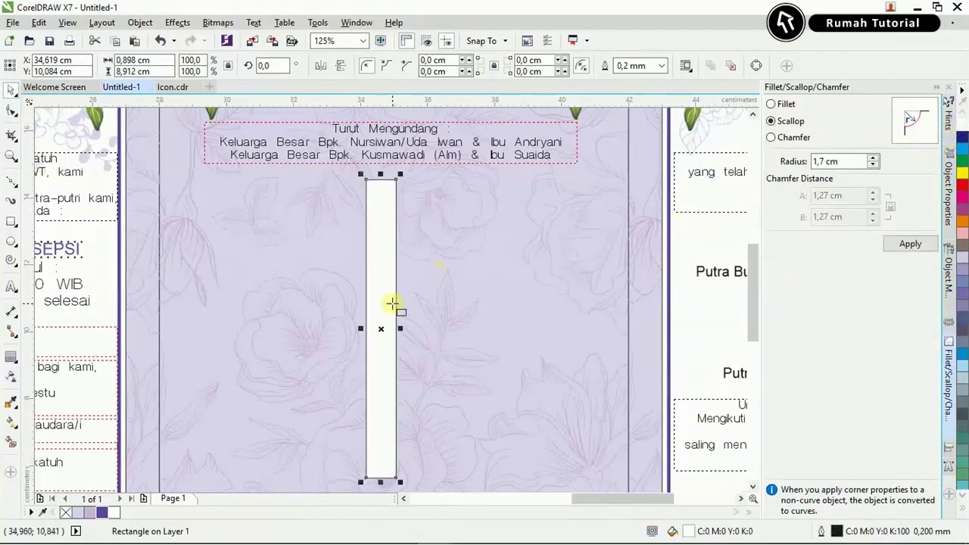
# Add two shortened 90°-rotated copies against the tall bar's right side.
pyautogui.write('90')
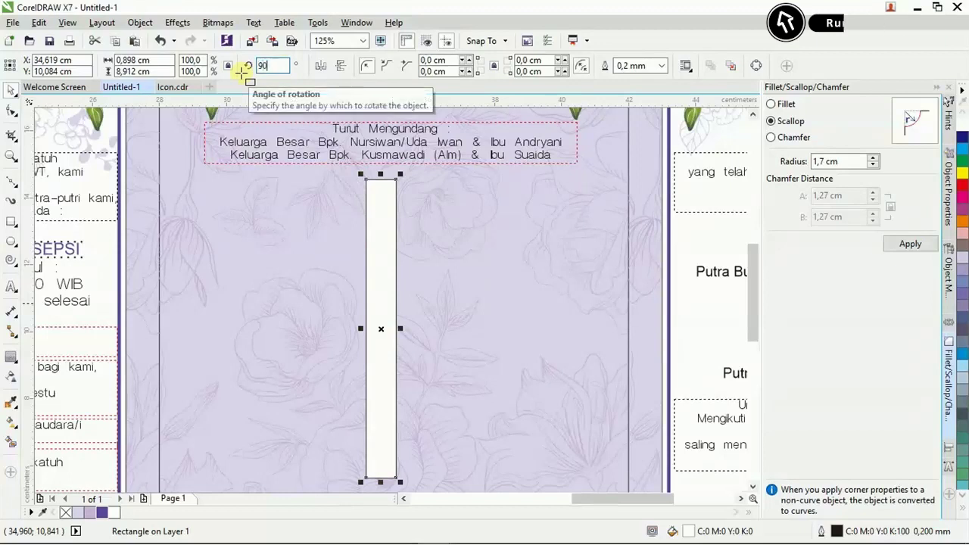
pyautogui.press('Return')
pyautogui.moveTo(535, 331); pyautogui.dragTo(496, 334)
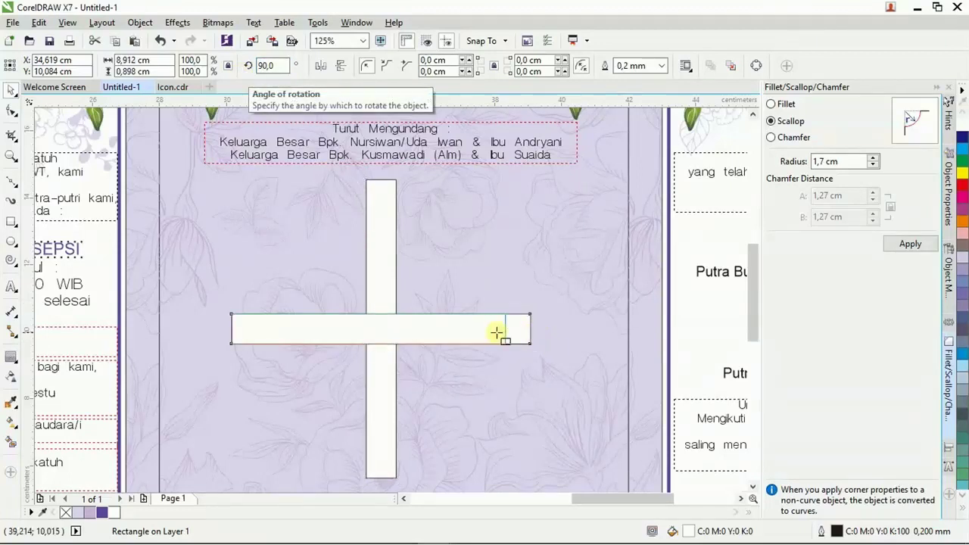
pyautogui.moveTo(330, 331); pyautogui.dragTo(429, 274)
pyautogui.keyDown('shift'); pyautogui.click(382, 333); pyautogui.keyUp('shift')
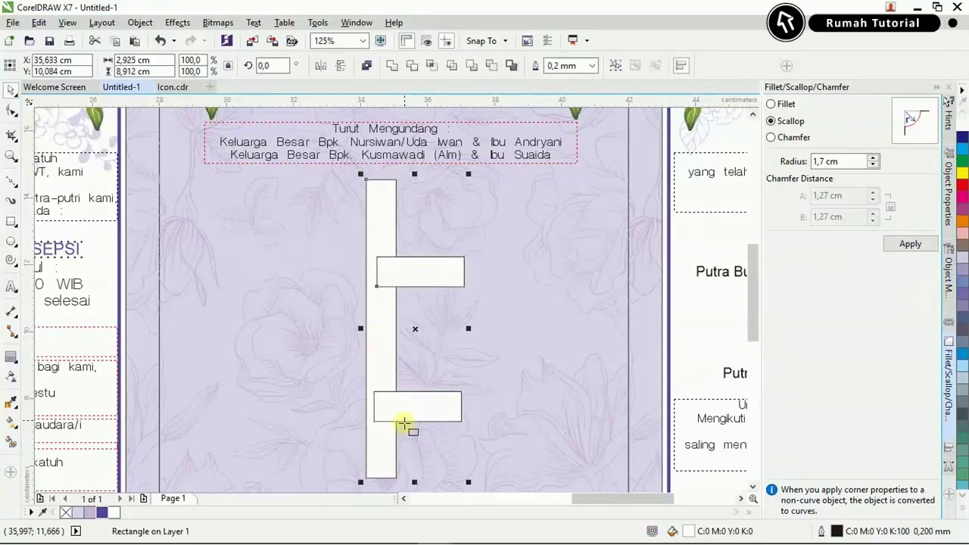
# Weld the three bars and give the shape a dark purple contour border.
pyautogui.click(393, 68)
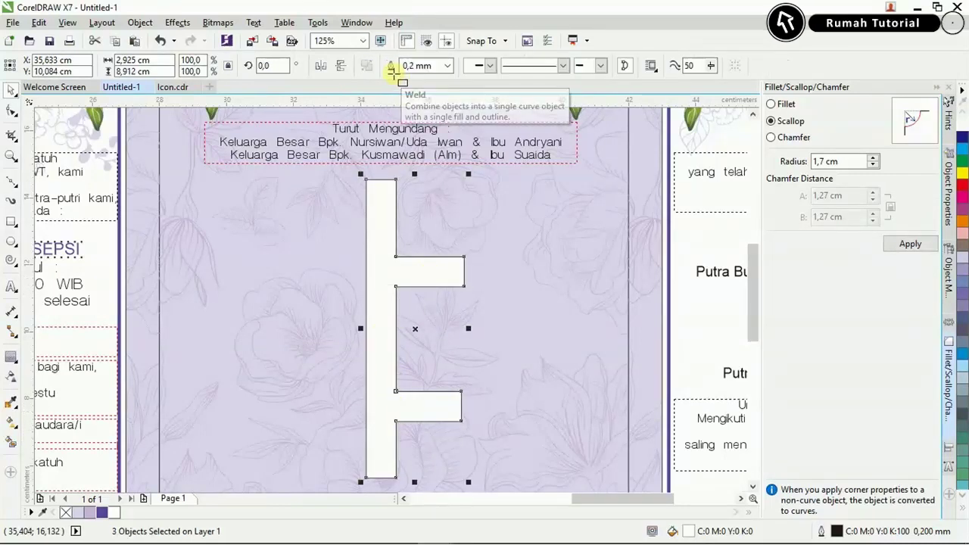
pyautogui.click(10, 358)
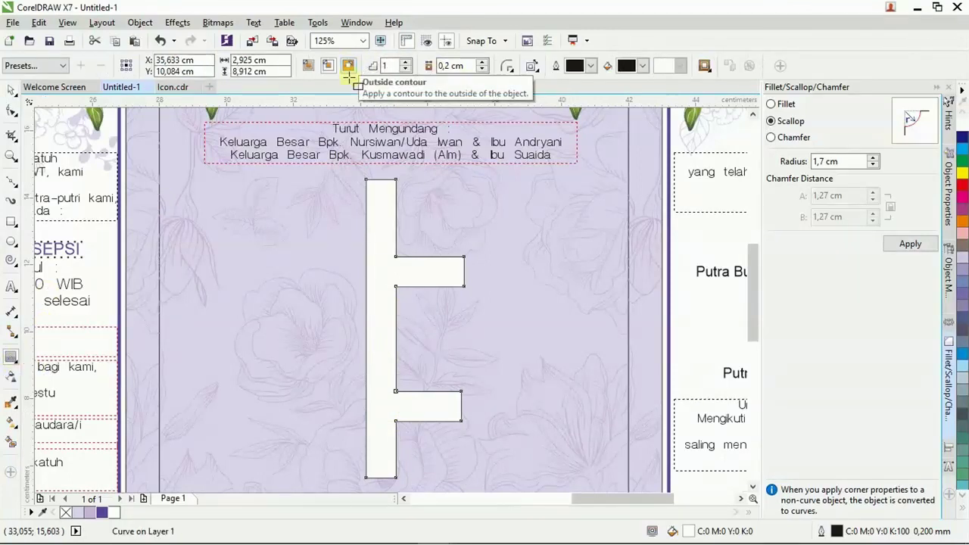
pyautogui.click(11, 89)
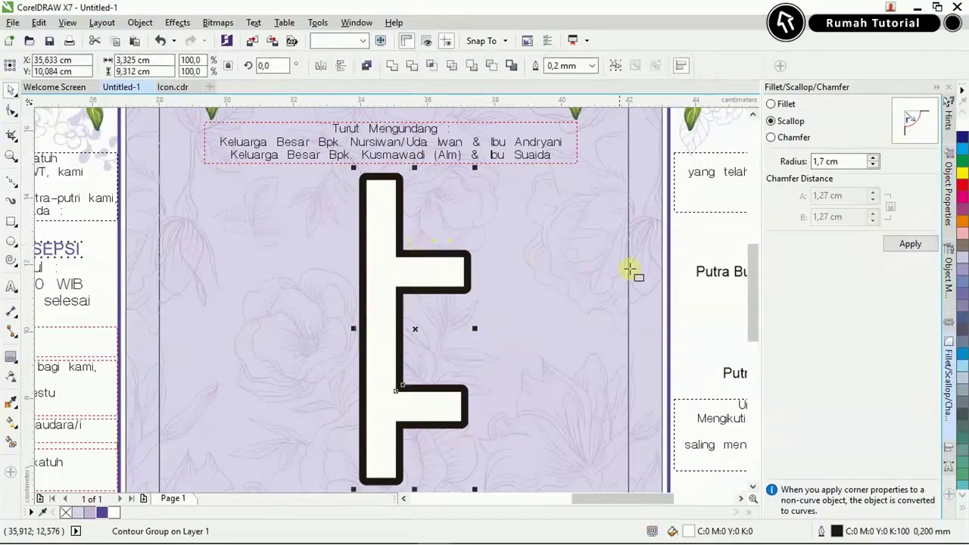
pyautogui.click(475, 262)
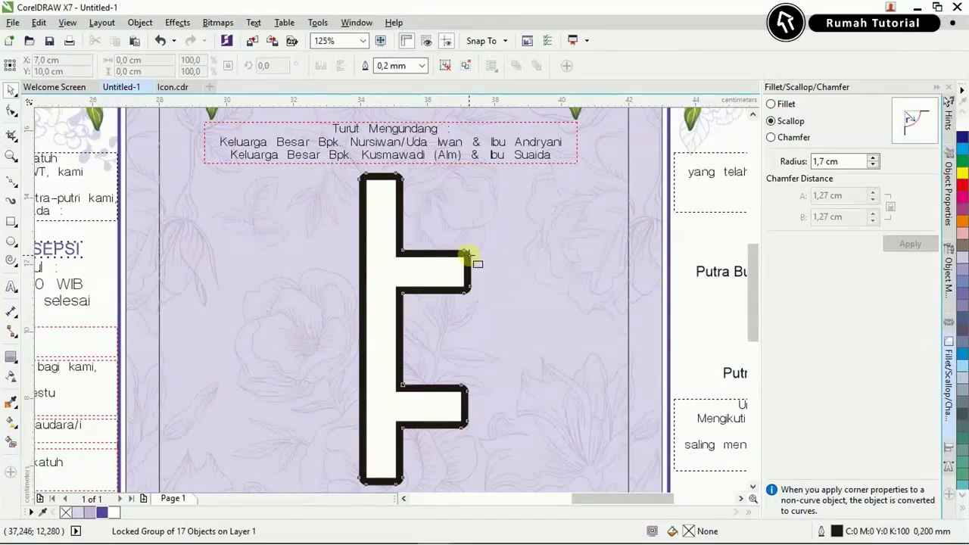
pyautogui.click(468, 255)
pyautogui.click(115, 510)
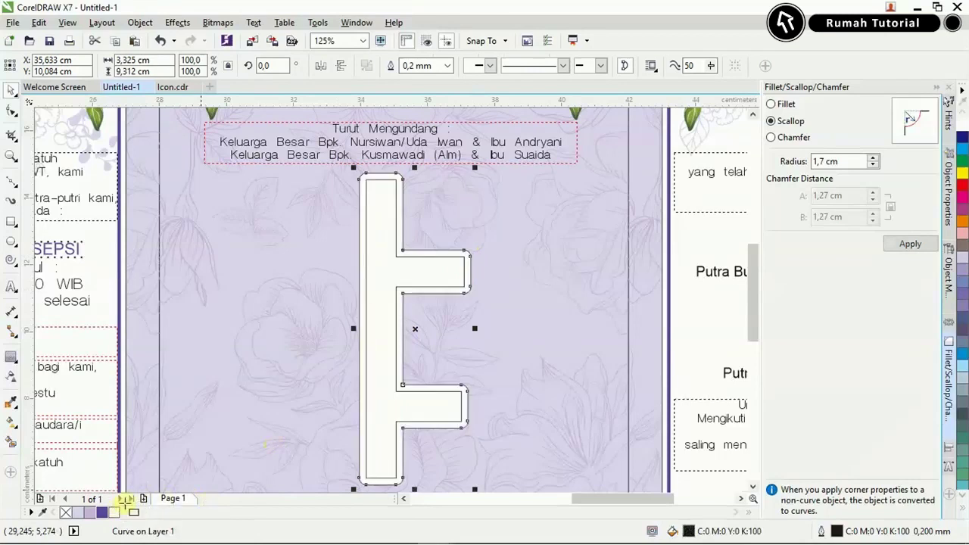
pyautogui.click(102, 514)
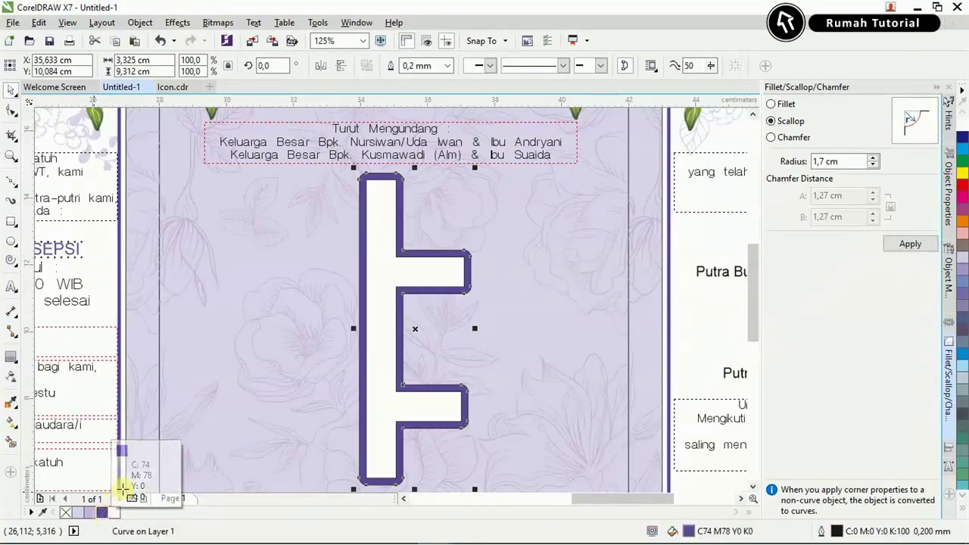
# Remove outlines, group border and white shape, enlarge about 12%, then pick geung 1 in Explorer.
pyautogui.click(431, 287)
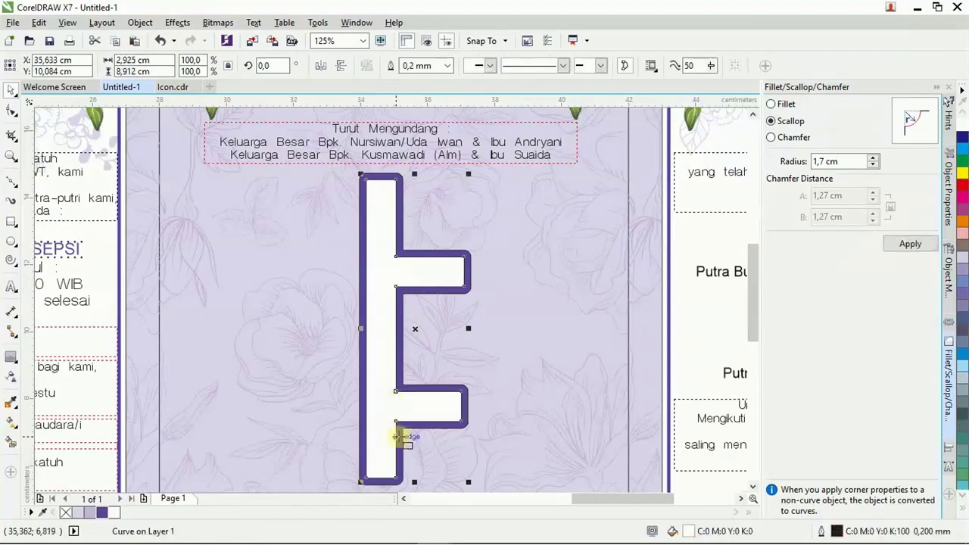
pyautogui.keyDown('shift'); pyautogui.click(379, 401); pyautogui.keyUp('shift')
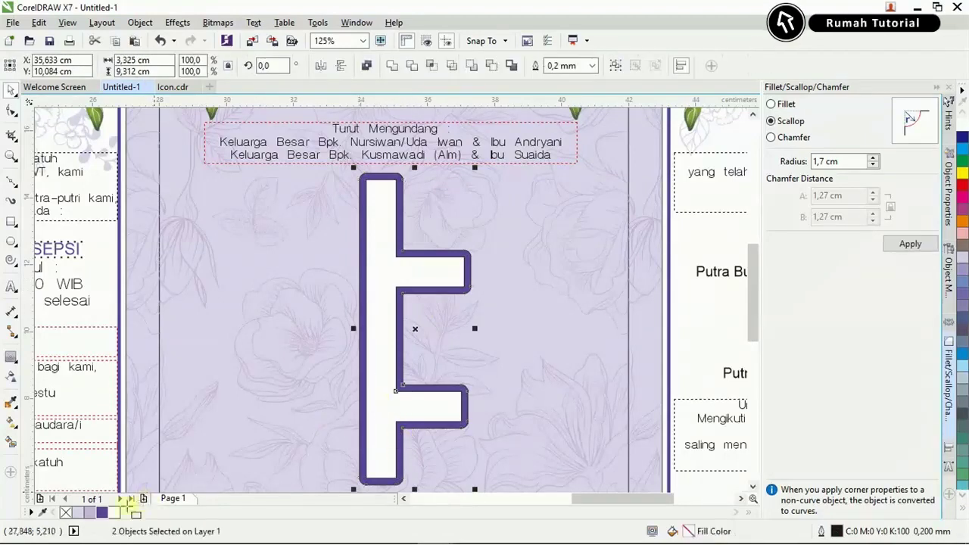
pyautogui.rightClick(67, 512)
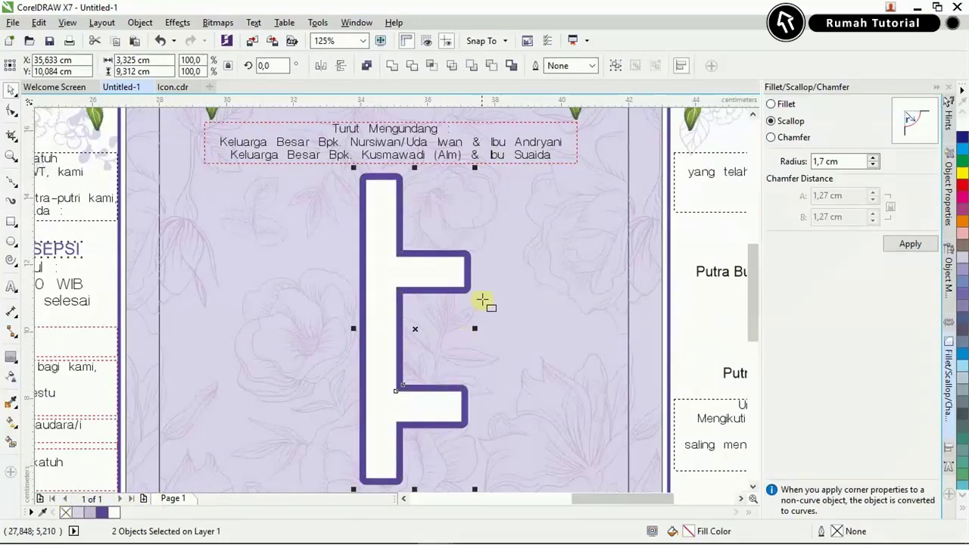
pyautogui.hotkey('ctrl', 'g')
pyautogui.scroll(-1, 442, 323)
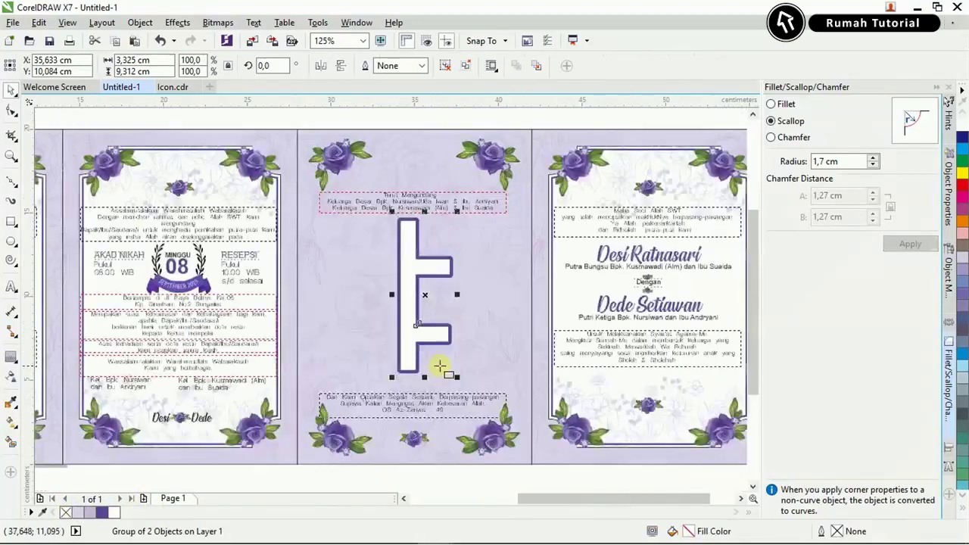
pyautogui.scroll(1, 462, 377)
pyautogui.moveTo(465, 381); pyautogui.dragTo(480, 412)
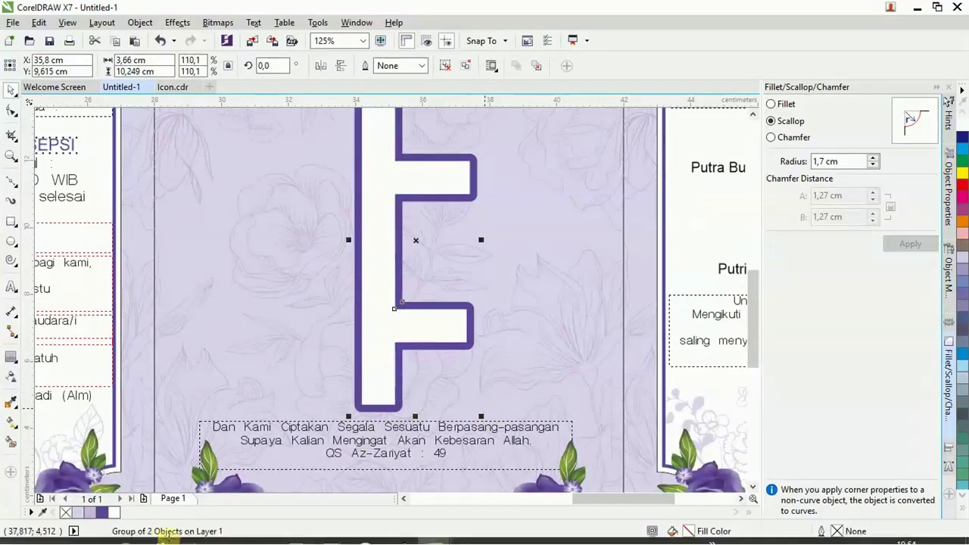
pyautogui.hotkey('alt', 'Tab')
pyautogui.click(697, 102)
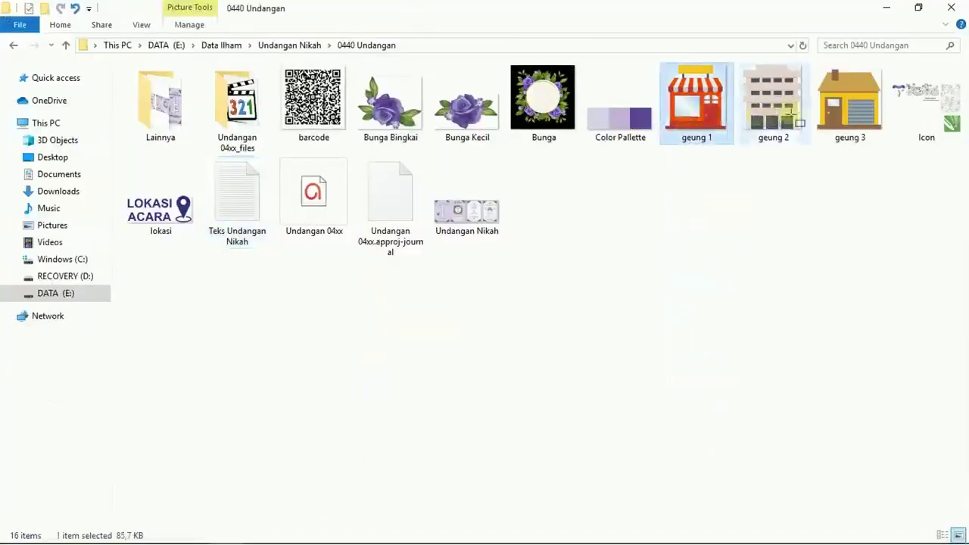
# Bring the house, building and shop images onto the middle map panel.
pyautogui.keyDown('shift'); pyautogui.click(850, 102); pyautogui.keyUp('shift')
pyautogui.moveTo(773, 113); pyautogui.dragTo(438, 297)
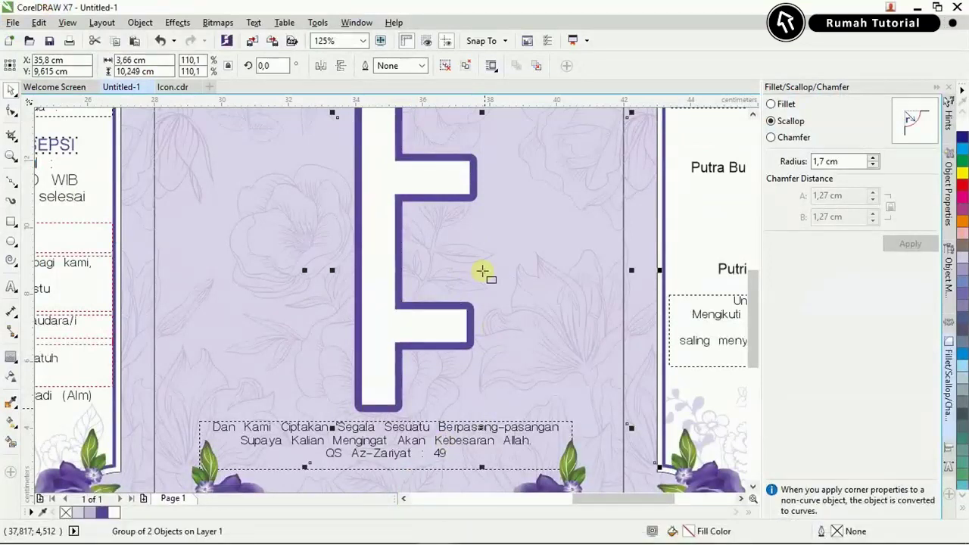
pyautogui.moveTo(483, 271); pyautogui.dragTo(485, 271)
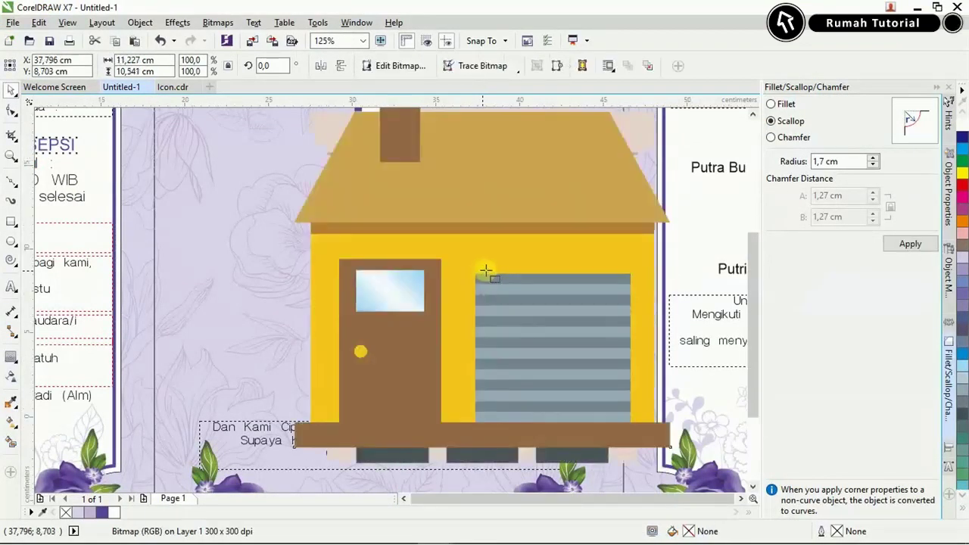
pyautogui.scroll(-2, 483, 271)
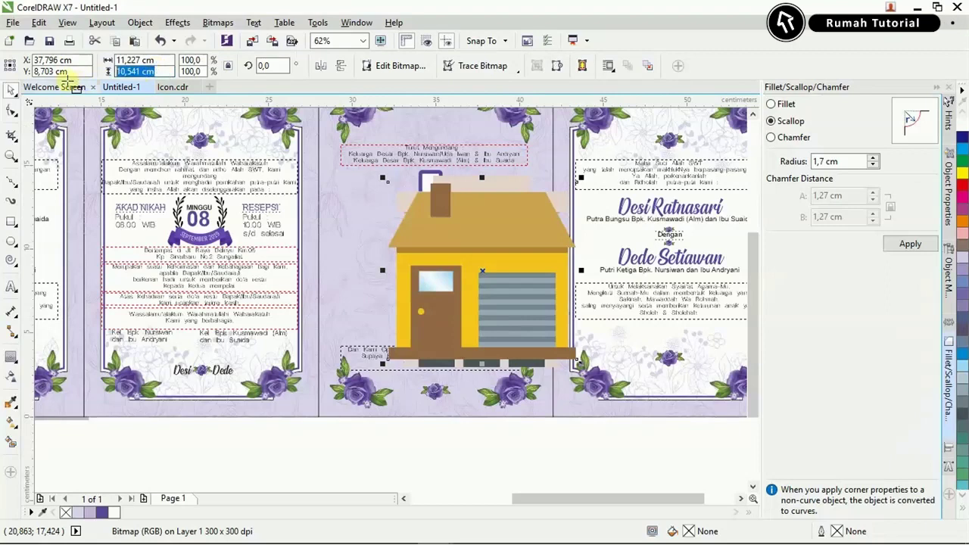
pyautogui.press('Return')
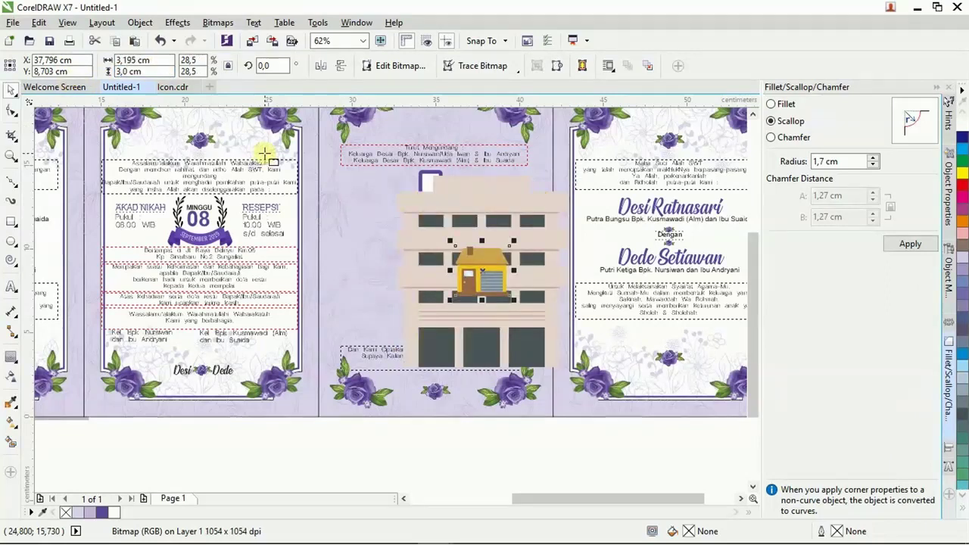
pyautogui.write('3')
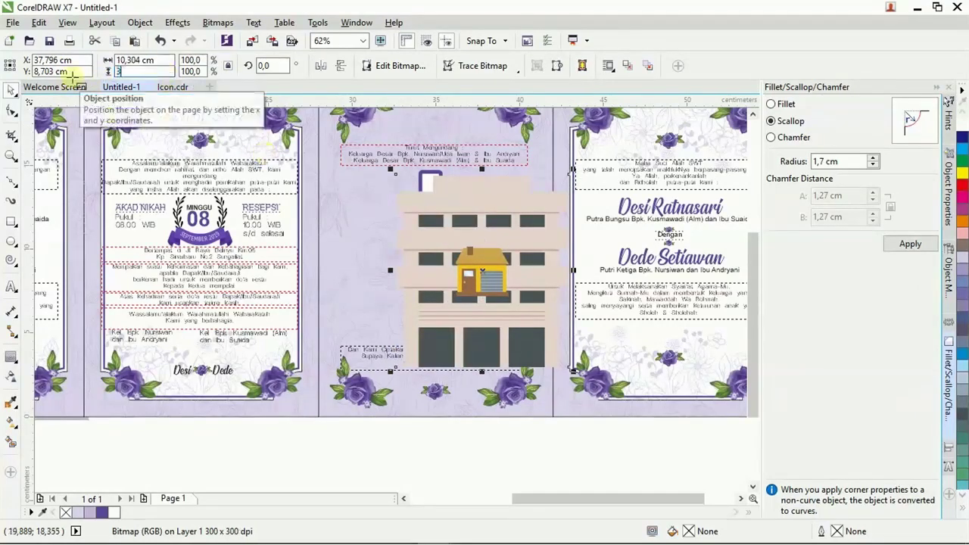
pyautogui.hotkey('ctrl', 'z')
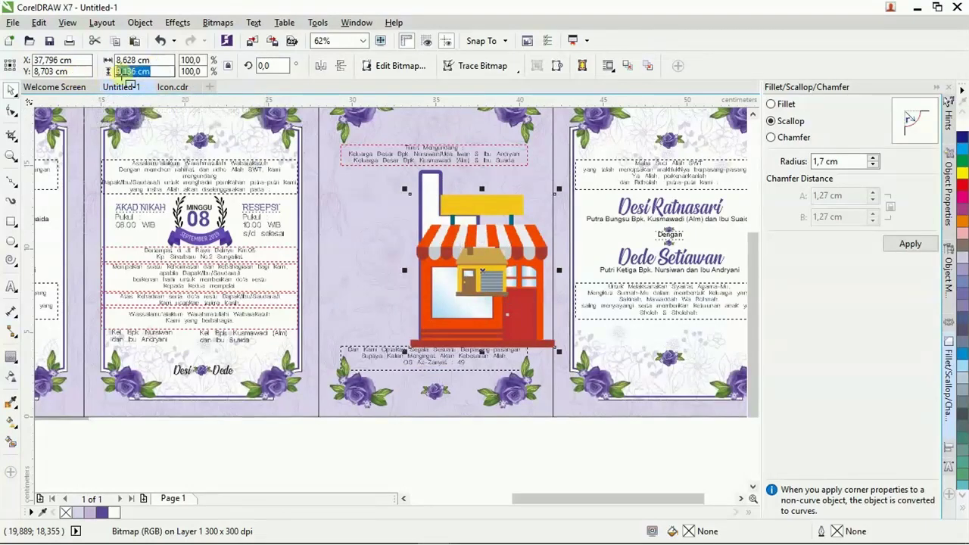
pyautogui.press('Delete')
# Shrink the house icon to about 14% and the building icon, placing both lower left.
pyautogui.click(481, 258)
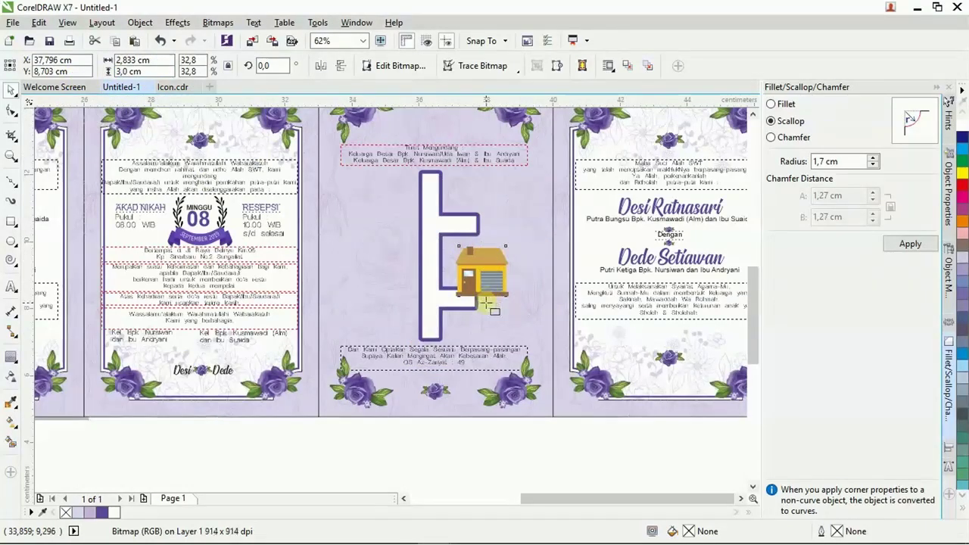
pyautogui.scroll(2, 481, 257)
pyautogui.moveTo(498, 282); pyautogui.dragTo(322, 370)
pyautogui.moveTo(354, 418); pyautogui.dragTo(336, 381)
pyautogui.moveTo(528, 341); pyautogui.dragTo(348, 316)
# Shrink the shop icon, set it beside the road's middle branch, and nudge the house closer.
pyautogui.click(467, 295)
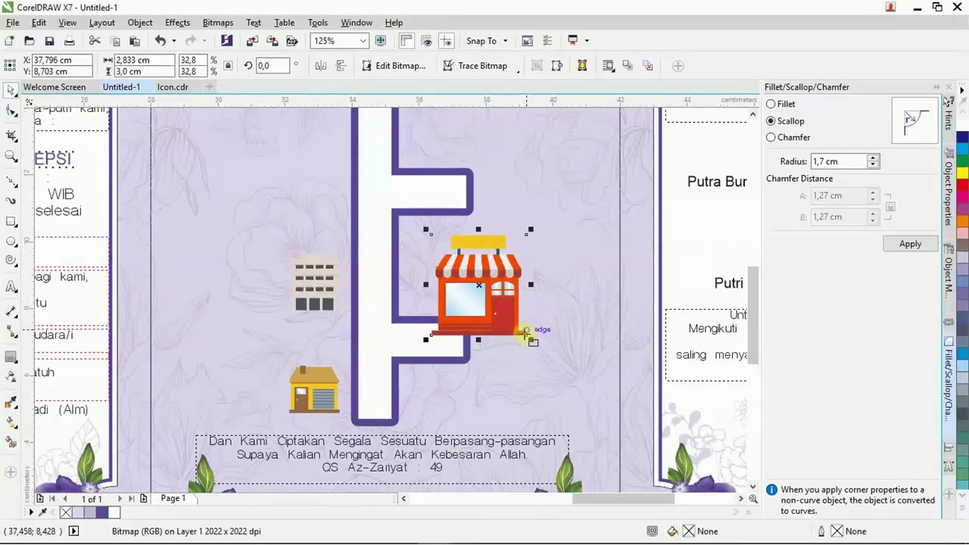
pyautogui.moveTo(528, 341); pyautogui.dragTo(490, 296)
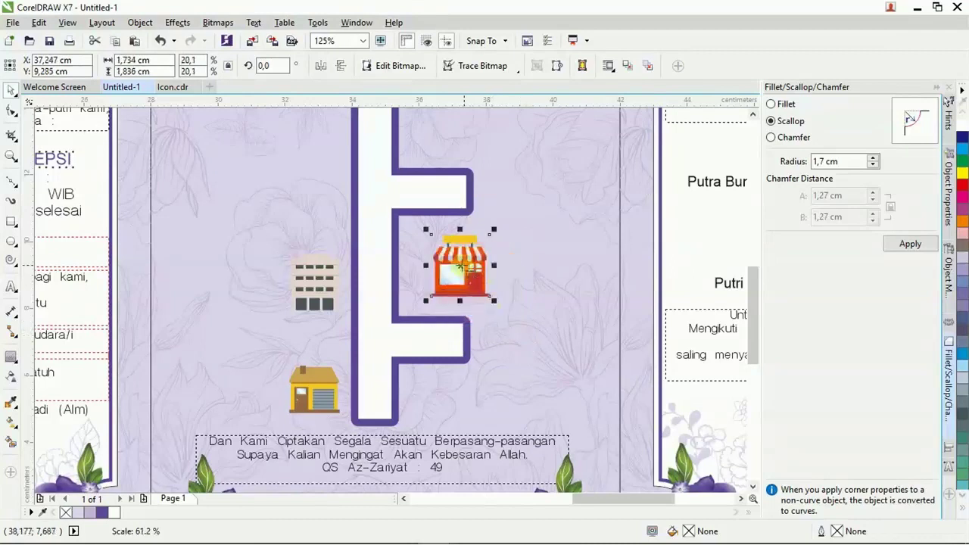
pyautogui.moveTo(461, 261); pyautogui.dragTo(430, 297)
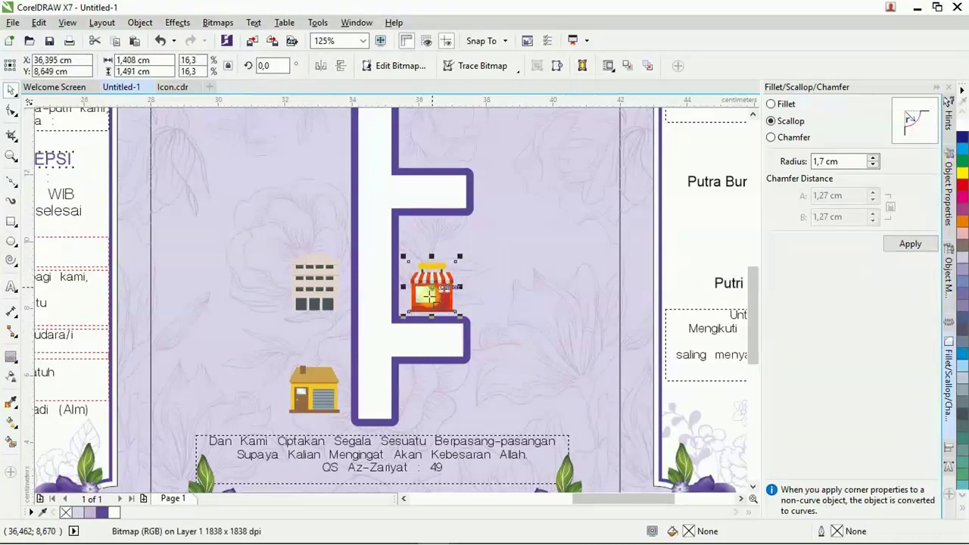
pyautogui.scroll(-2, 416, 295)
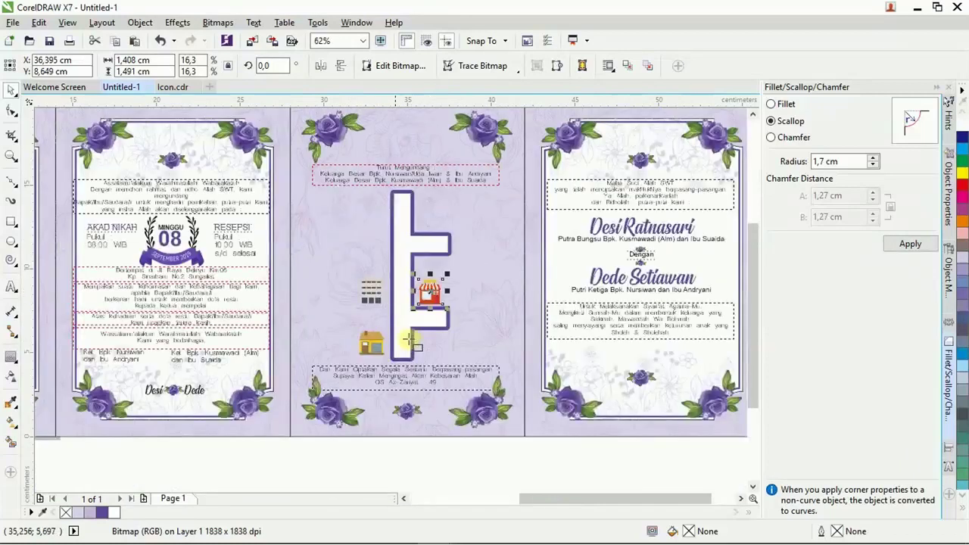
pyautogui.moveTo(406, 327); pyautogui.dragTo(373, 342)
pyautogui.moveTo(446, 228); pyautogui.dragTo(373, 203)
# Add a bold 12 pt 'Denah Lokasi' heading right of the house icon and raise it.
pyautogui.scroll(2, 444, 198)
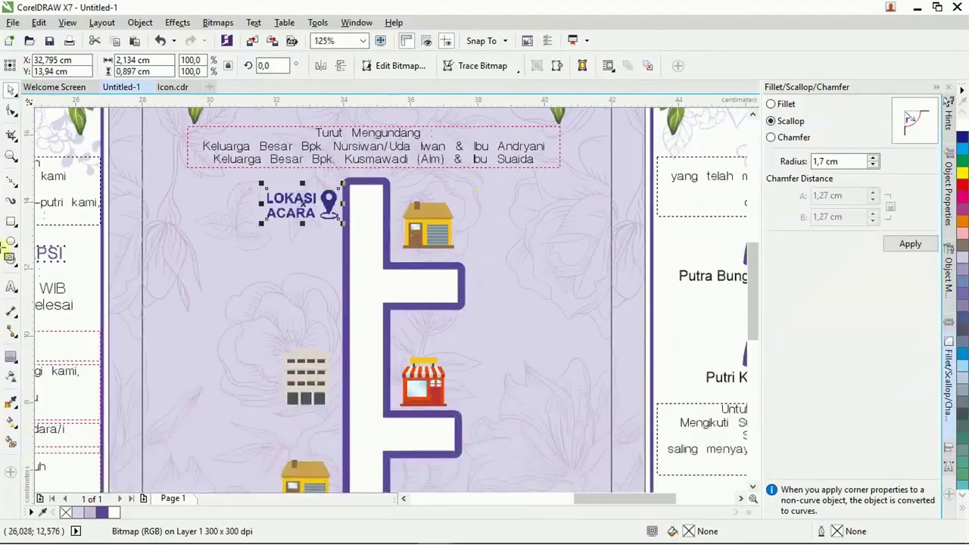
pyautogui.click(478, 242)
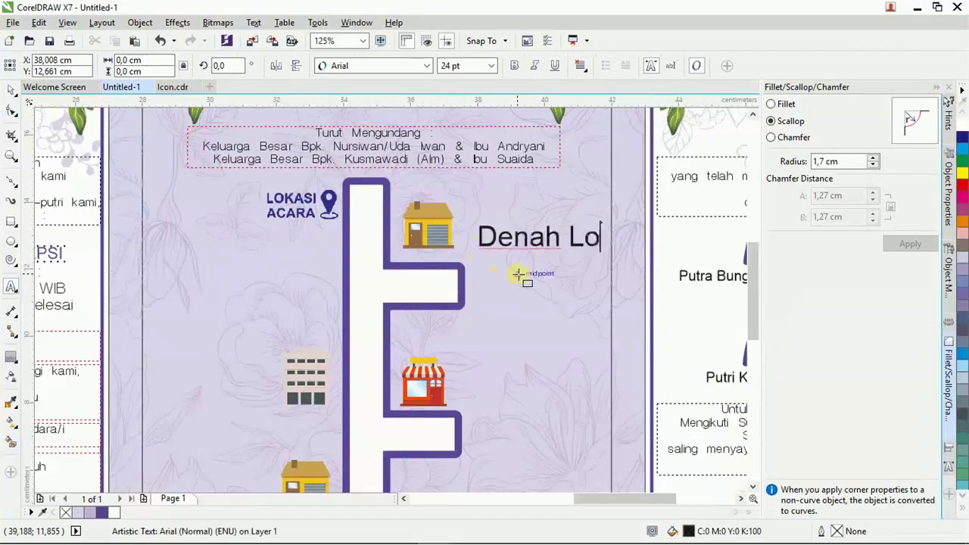
pyautogui.press('Escape')
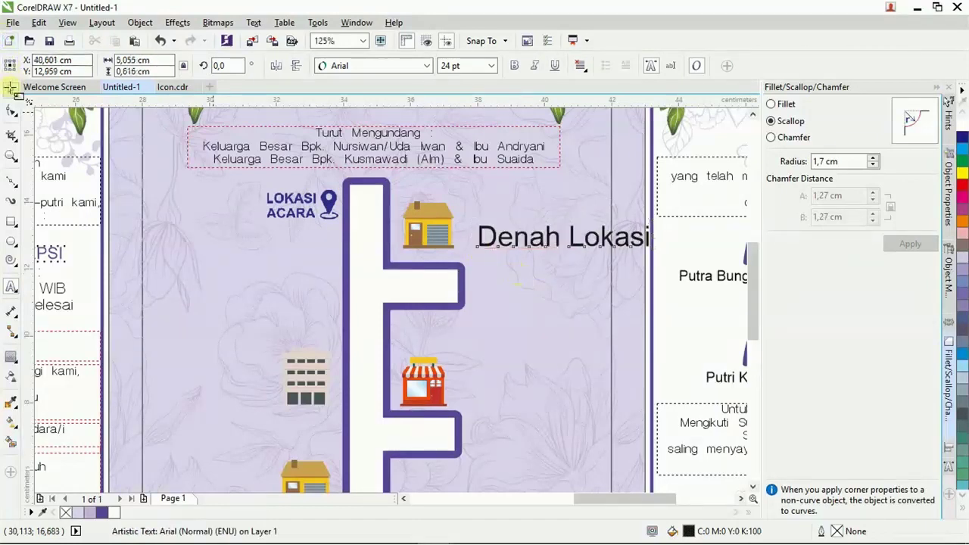
pyautogui.click(513, 66)
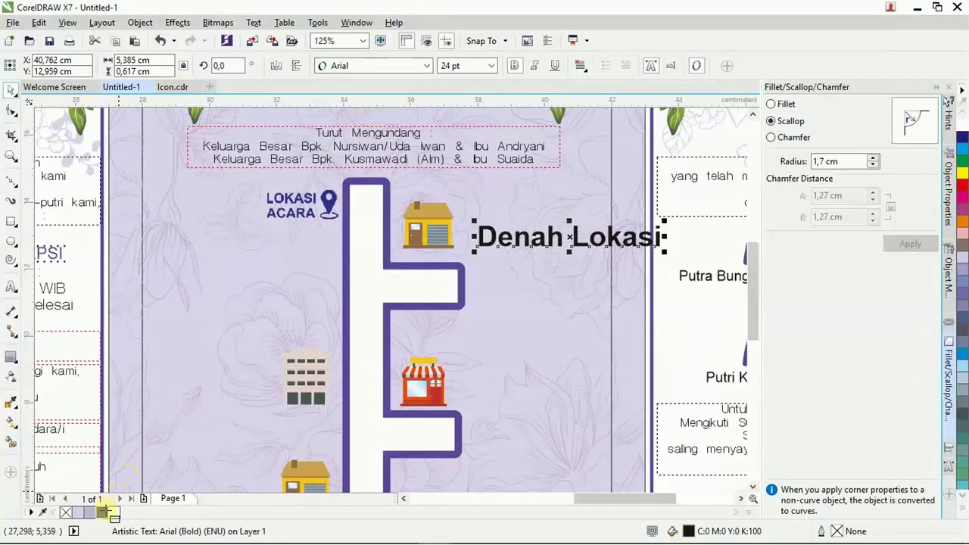
pyautogui.moveTo(662, 248); pyautogui.dragTo(615, 240)
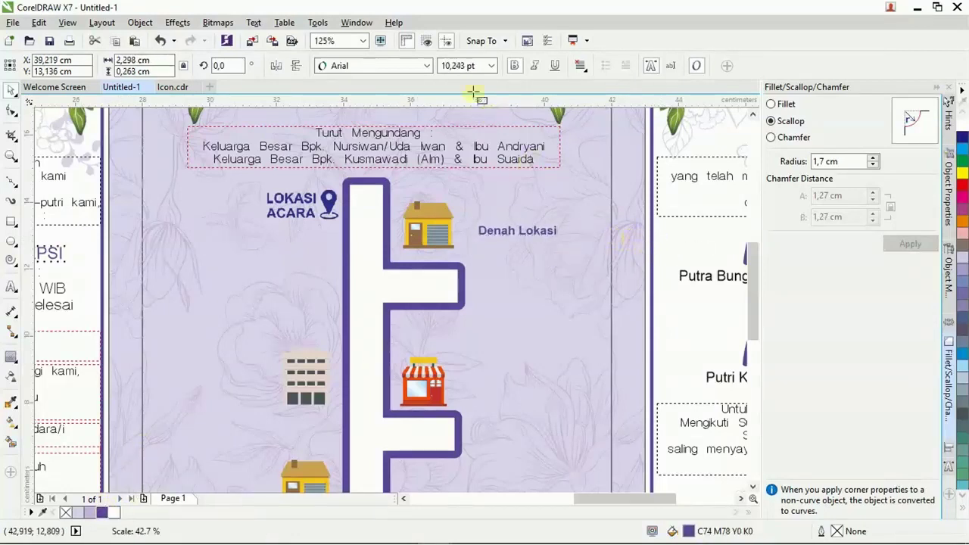
pyautogui.click(461, 66)
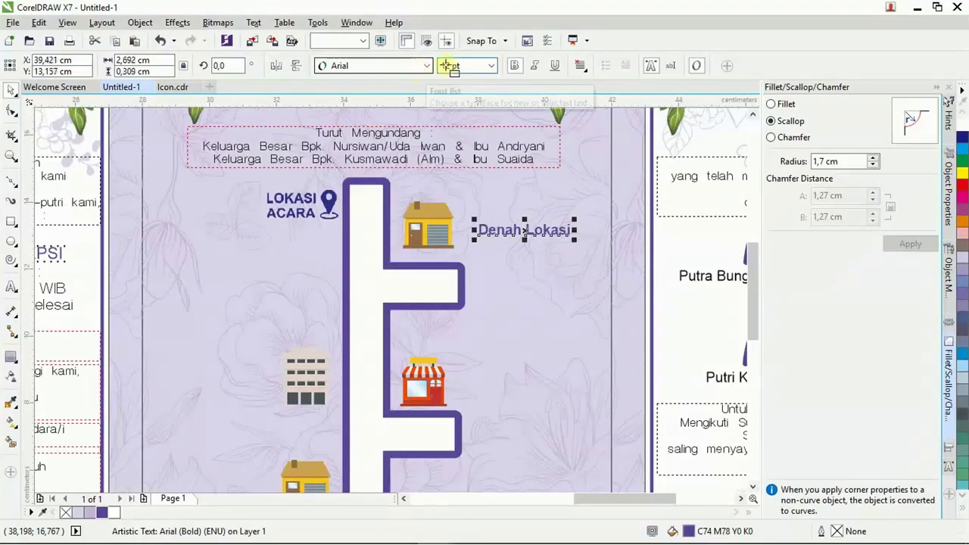
pyautogui.moveTo(523, 229); pyautogui.dragTo(528, 194)
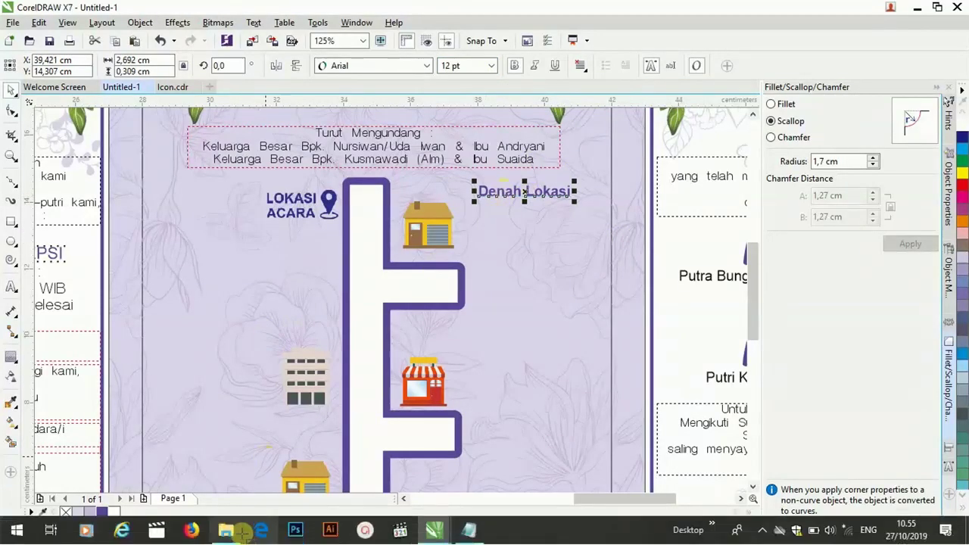
pyautogui.click(244, 532)
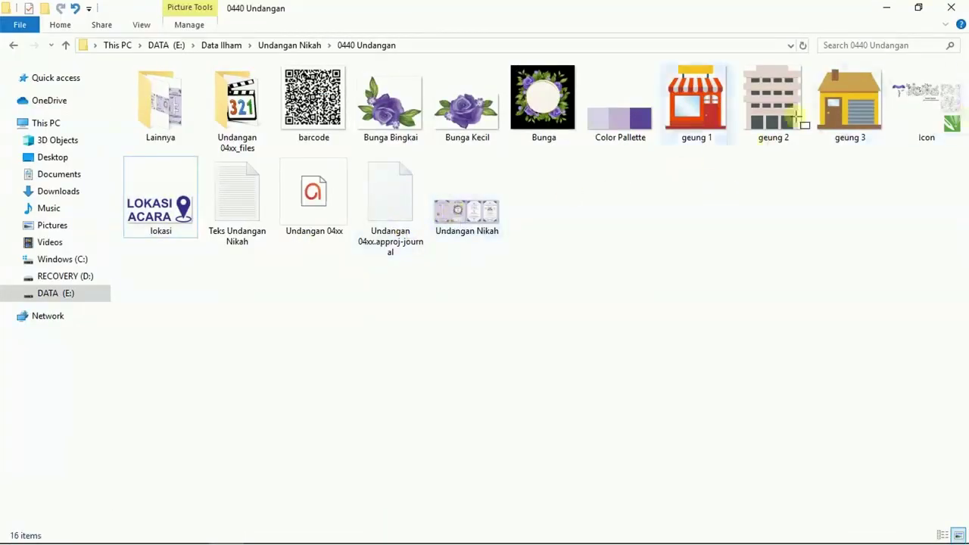
# Place the barcode at the map's lower left with a copied 'Scan QR Code' caption above it.
pyautogui.moveTo(316, 102); pyautogui.dragTo(198, 439)
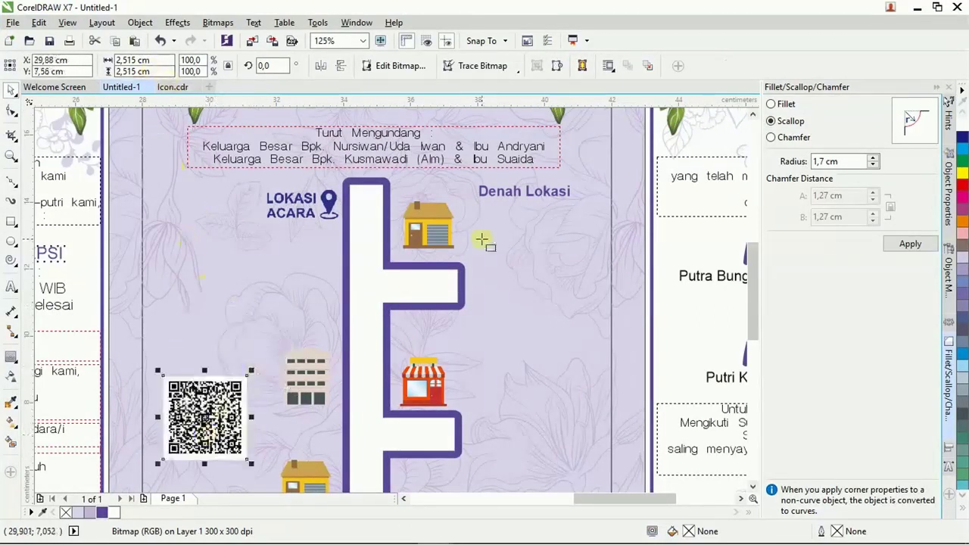
pyautogui.click(515, 195)
pyautogui.moveTo(515, 195); pyautogui.dragTo(216, 371)
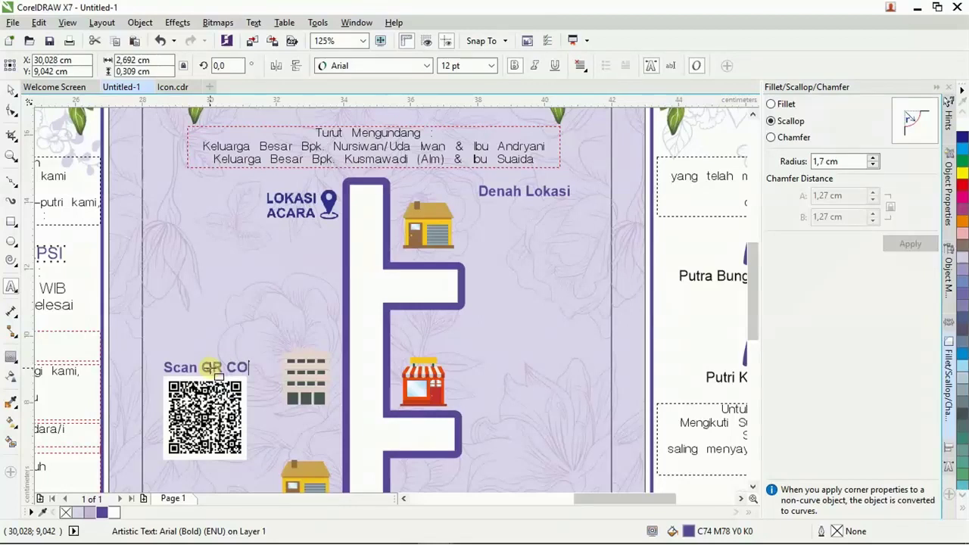
pyautogui.moveTo(236, 385); pyautogui.dragTo(259, 379)
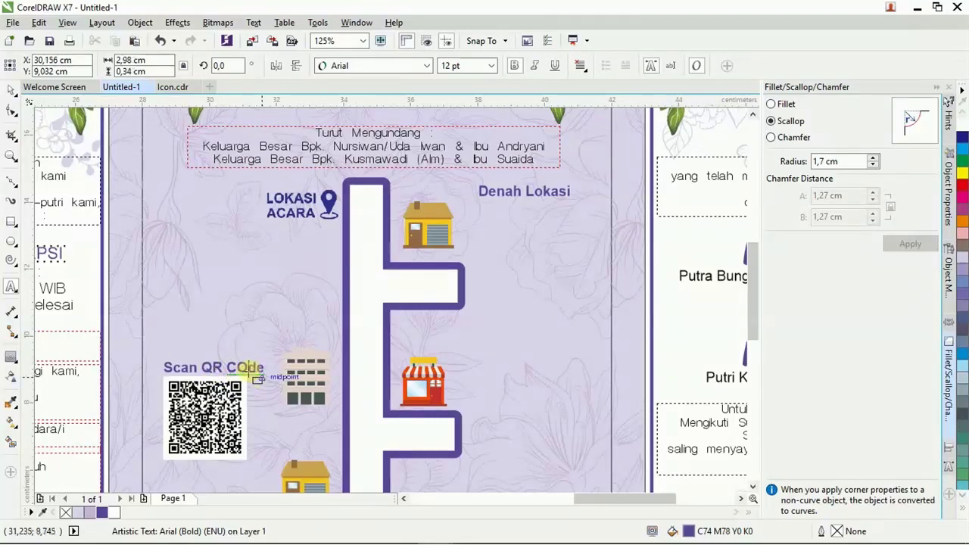
pyautogui.press('BackSpace')
pyautogui.write('o')
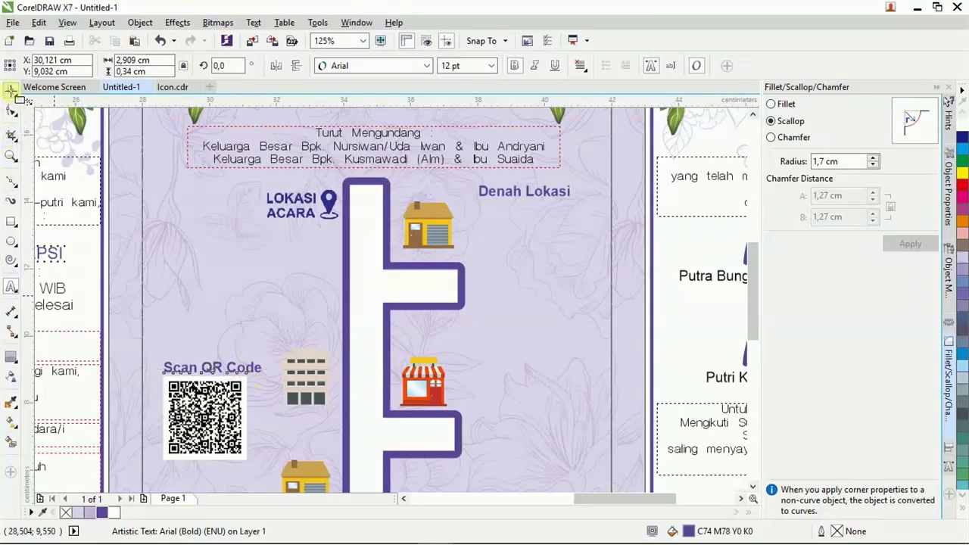
pyautogui.keyDown('shift'); pyautogui.click(216, 443); pyautogui.keyUp('shift')
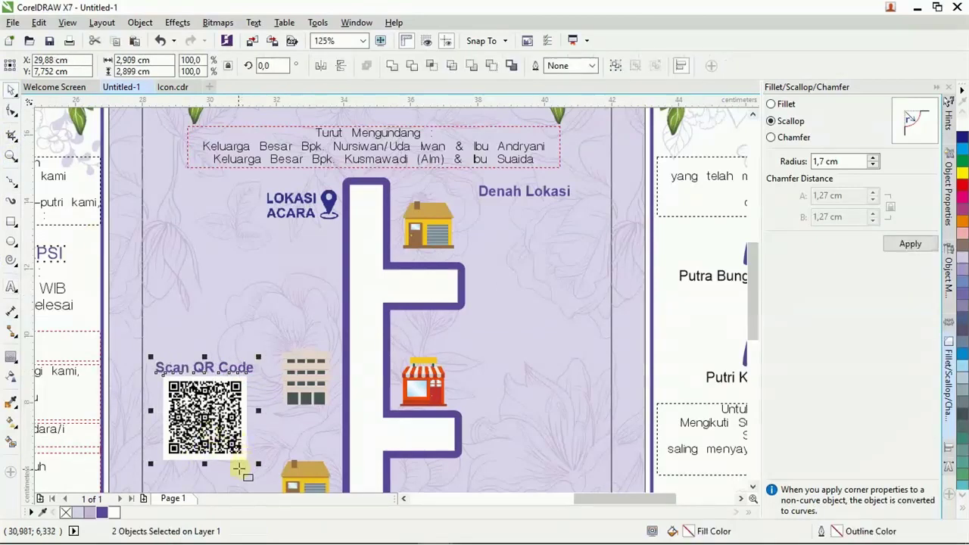
pyautogui.scroll(-2, 313, 281)
pyautogui.click(310, 282)
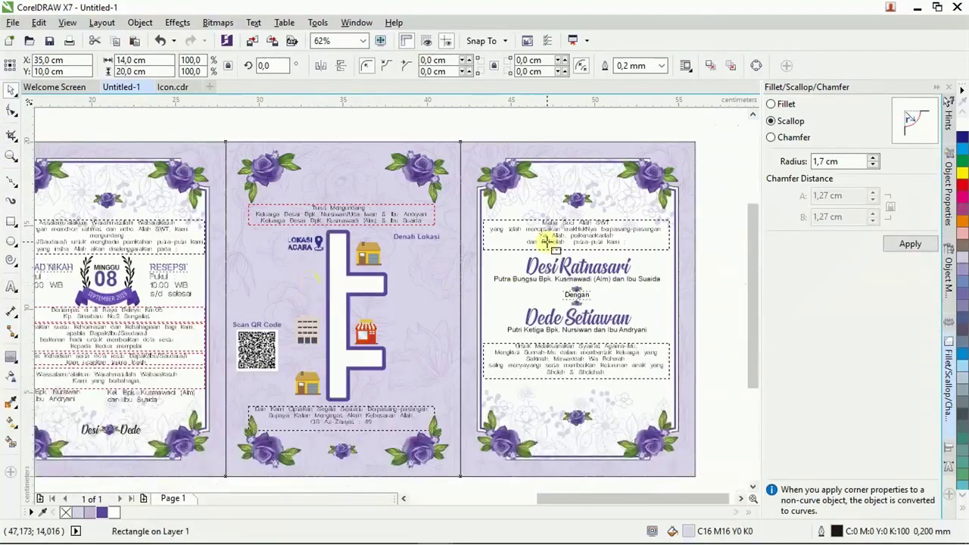
# Bring the Rumah Tutorial credit group from the Icon document onto the map panel.
pyautogui.press('Escape')
pyautogui.click(173, 88)
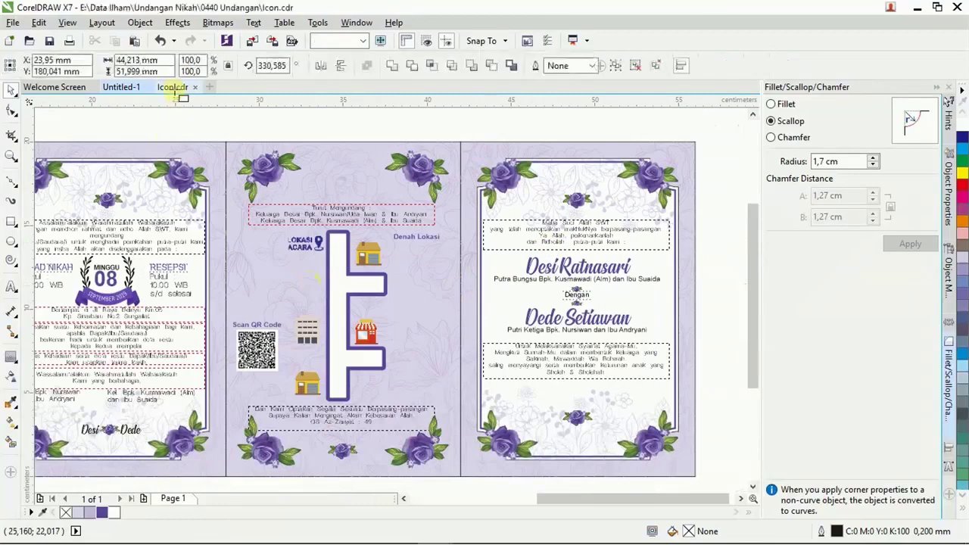
pyautogui.scroll(-3, 318, 255)
pyautogui.scroll(4, 400, 255)
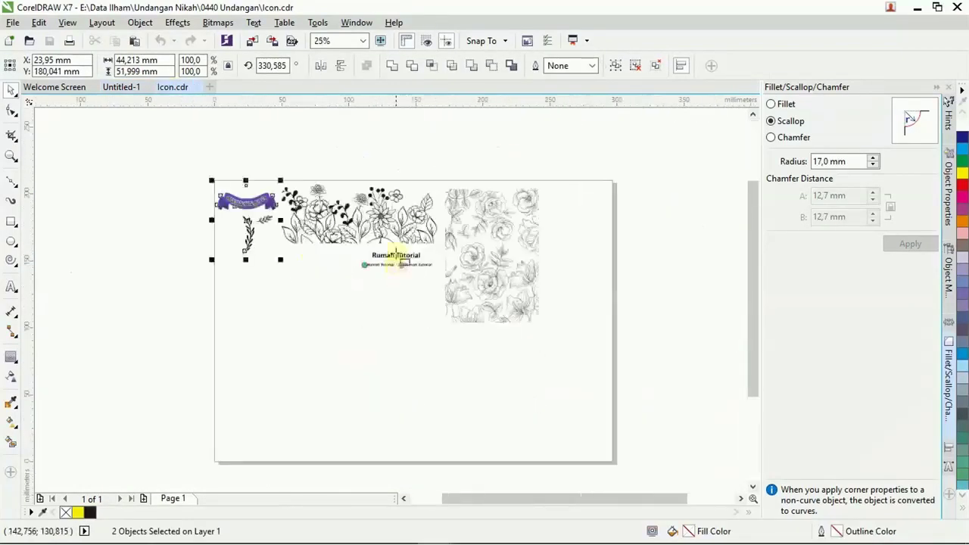
pyautogui.click(398, 261)
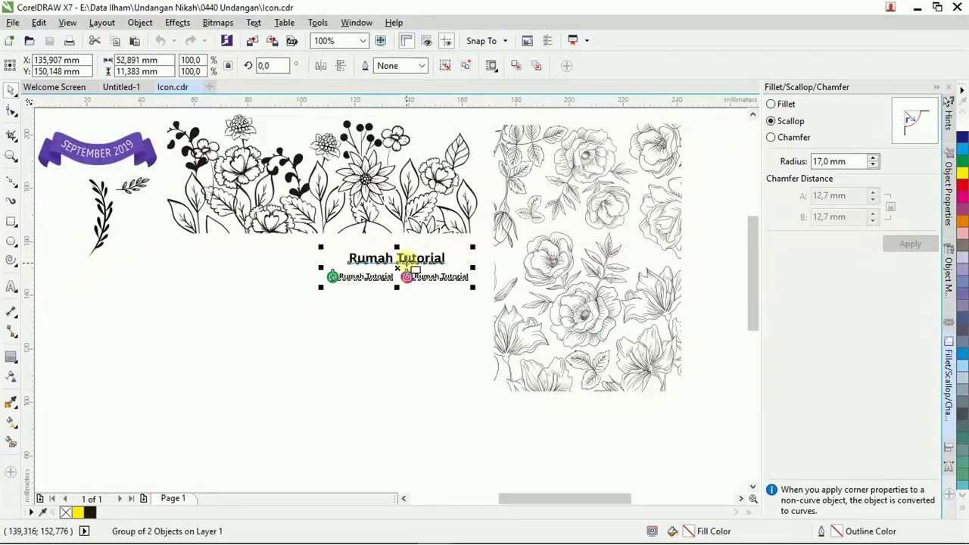
pyautogui.click(133, 87)
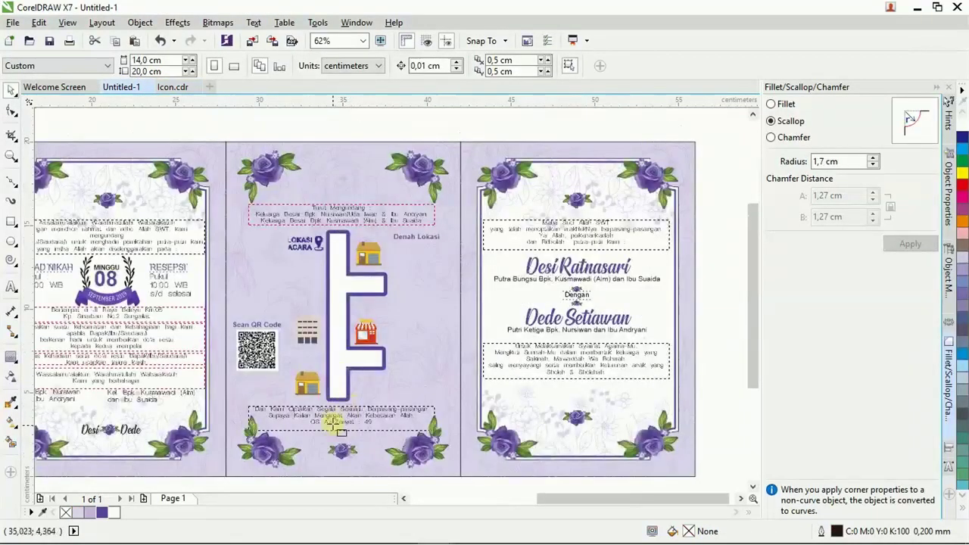
pyautogui.click(343, 447)
pyautogui.click(343, 447)
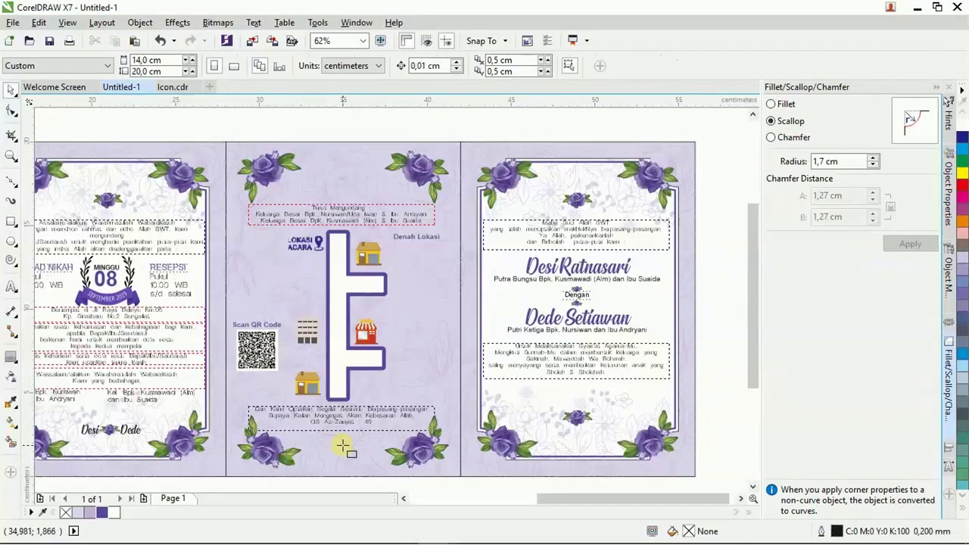
pyautogui.scroll(-2, 342, 375)
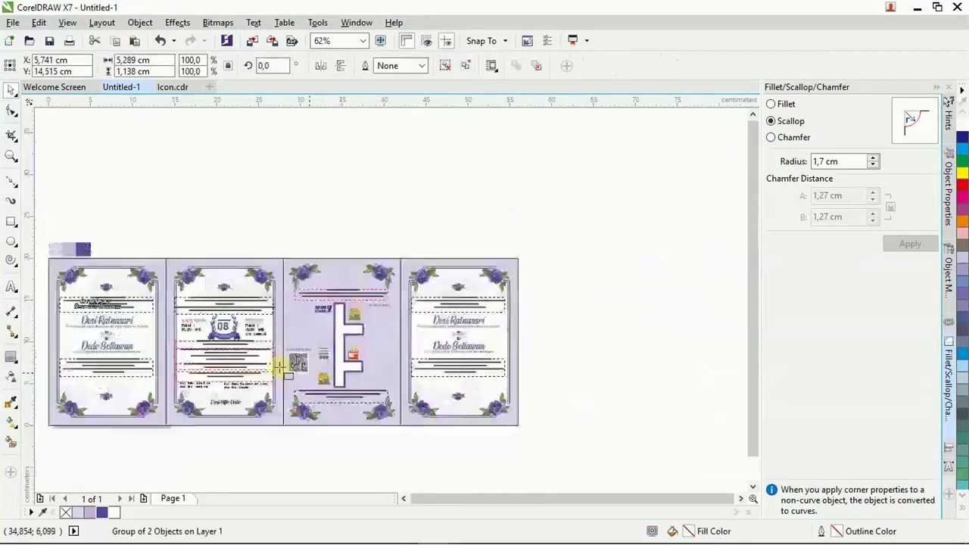
pyautogui.moveTo(125, 309); pyautogui.dragTo(298, 399)
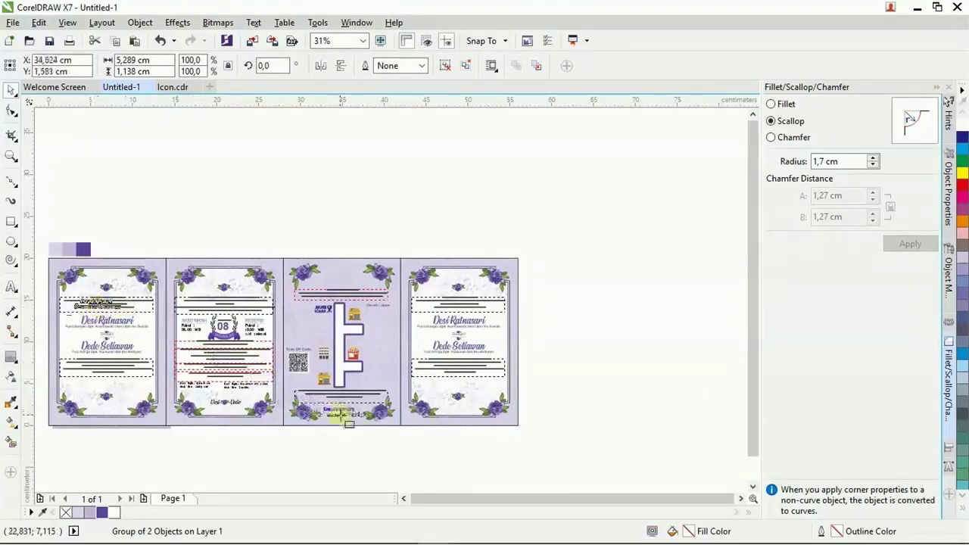
# Centre the credit group under the closing verse, then marquee-select the middle panel's objects.
pyautogui.scroll(8, 345, 416)
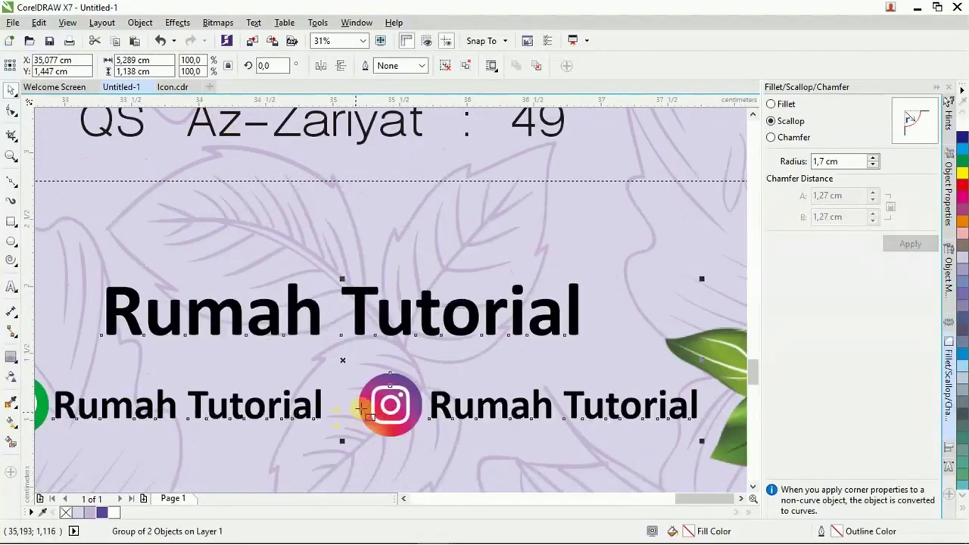
pyautogui.scroll(-3, 337, 413)
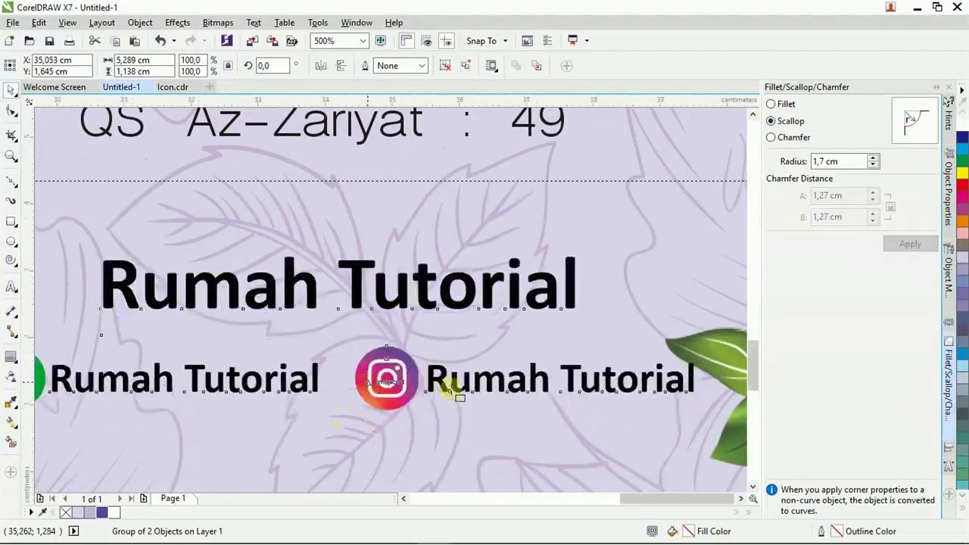
pyautogui.keyDown('shift'); pyautogui.click(406, 260); pyautogui.keyUp('shift')
pyautogui.press('c')
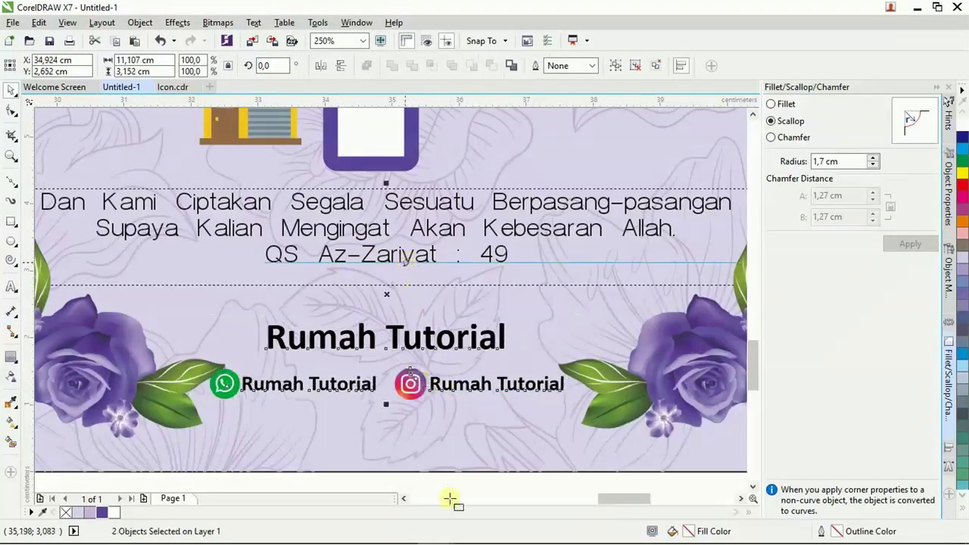
pyautogui.press('Escape')
pyautogui.scroll(-2, 315, 458)
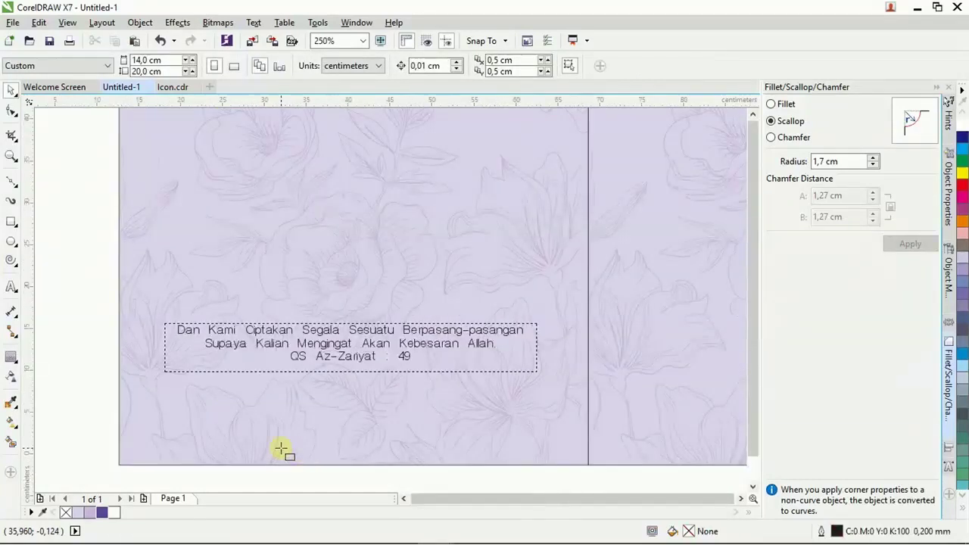
pyautogui.scroll(-4, 280, 450)
pyautogui.moveTo(243, 287); pyautogui.dragTo(392, 472)
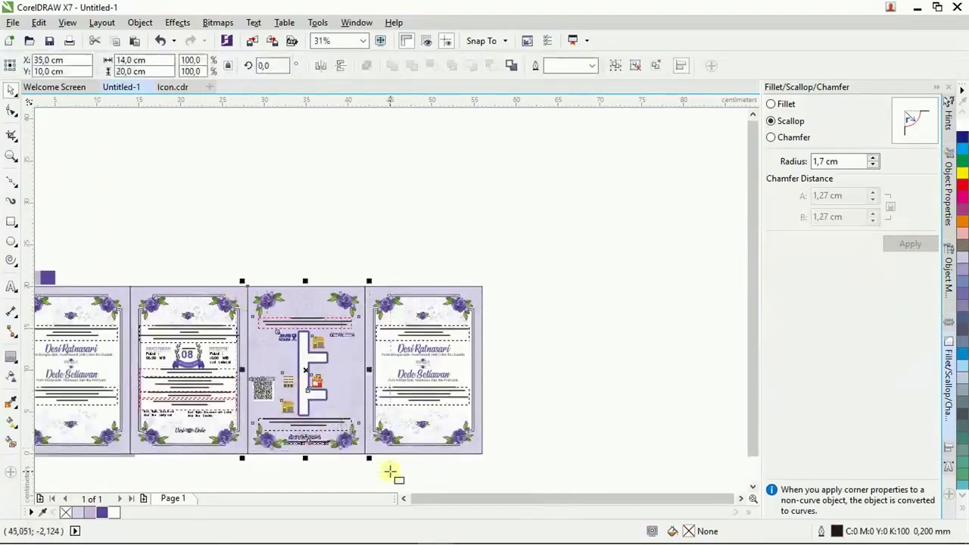
# Ungroup the right card and move the top-left rose, rotated, to the bottom-right corner.
pyautogui.click(446, 369)
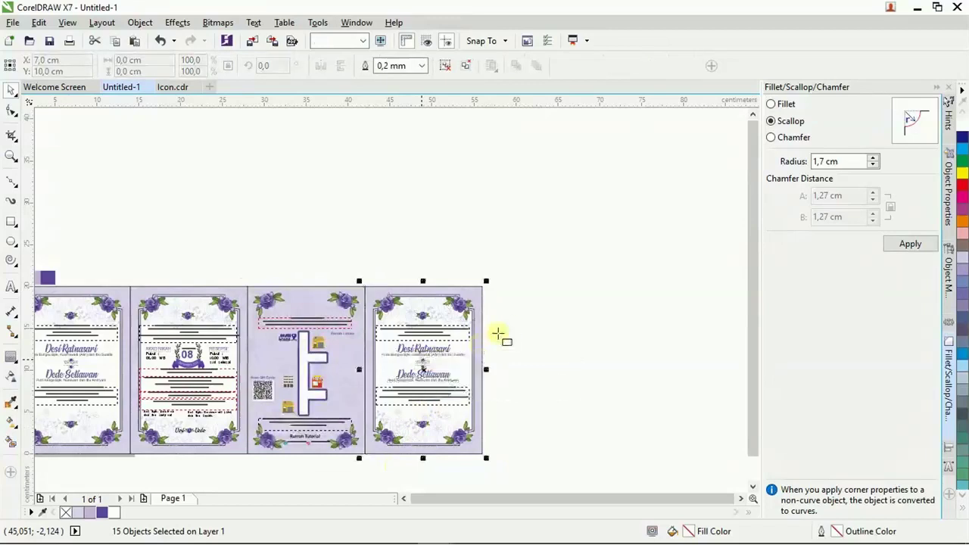
pyautogui.click(422, 379)
pyautogui.scroll(2, 424, 372)
pyautogui.click(573, 346)
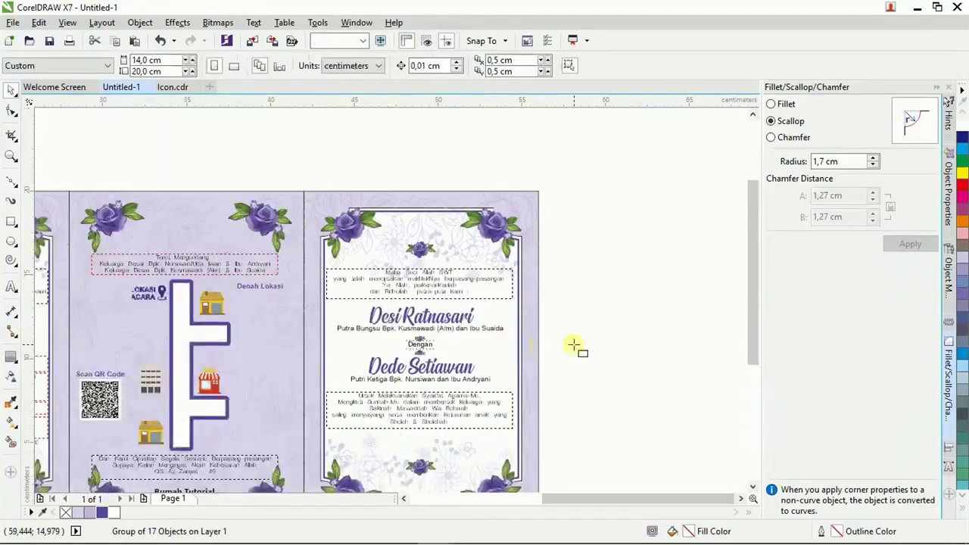
pyautogui.moveTo(440, 322); pyautogui.dragTo(443, 320)
pyautogui.rightClick(449, 294)
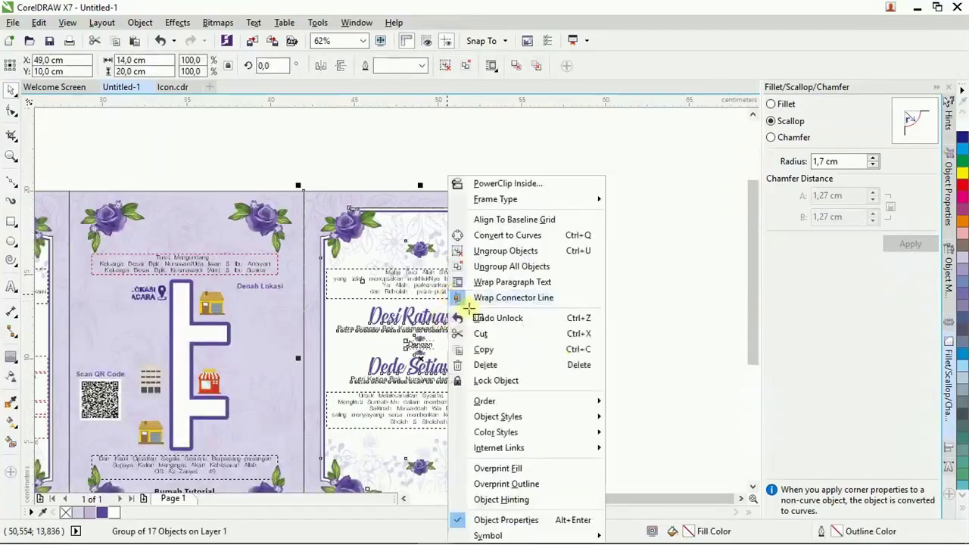
pyautogui.click(483, 258)
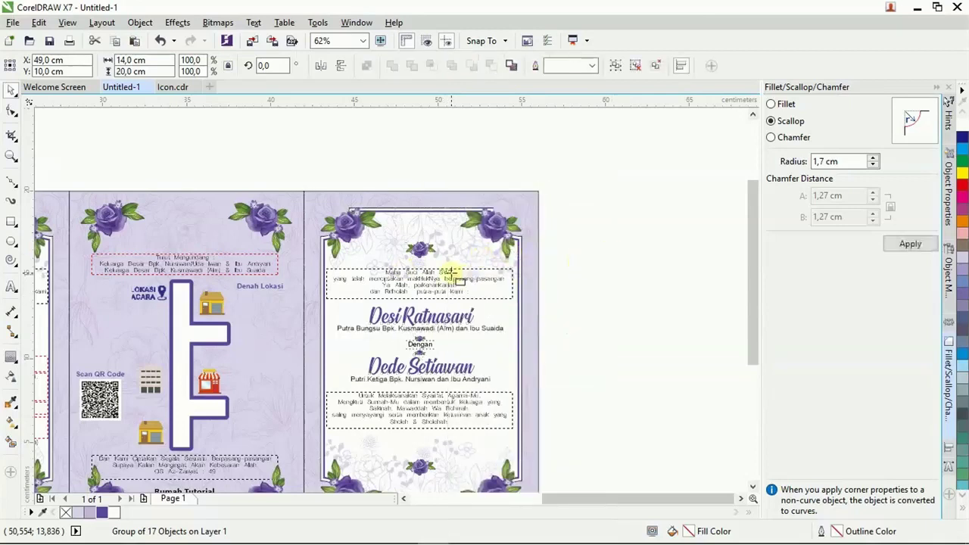
pyautogui.click(450, 272)
pyautogui.click(464, 252)
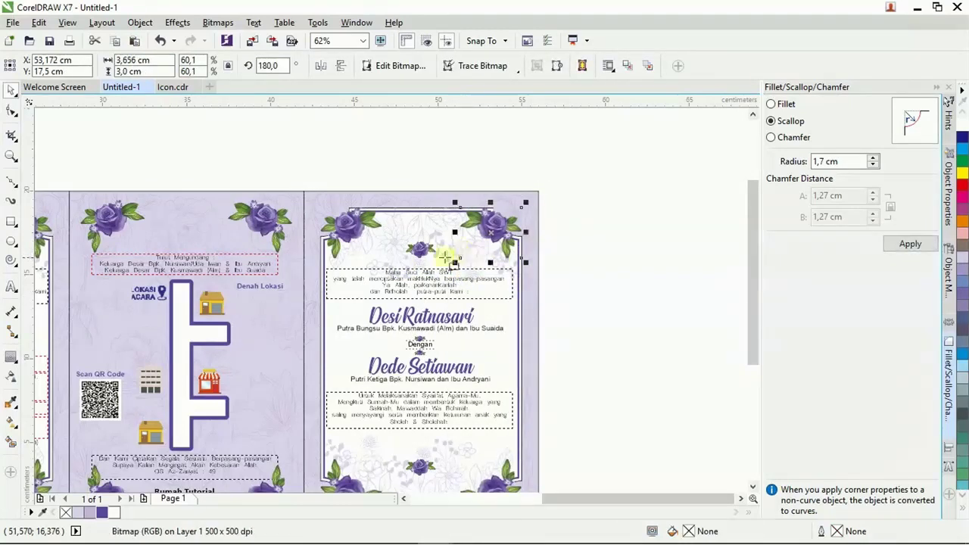
pyautogui.moveTo(385, 282); pyautogui.dragTo(520, 455)
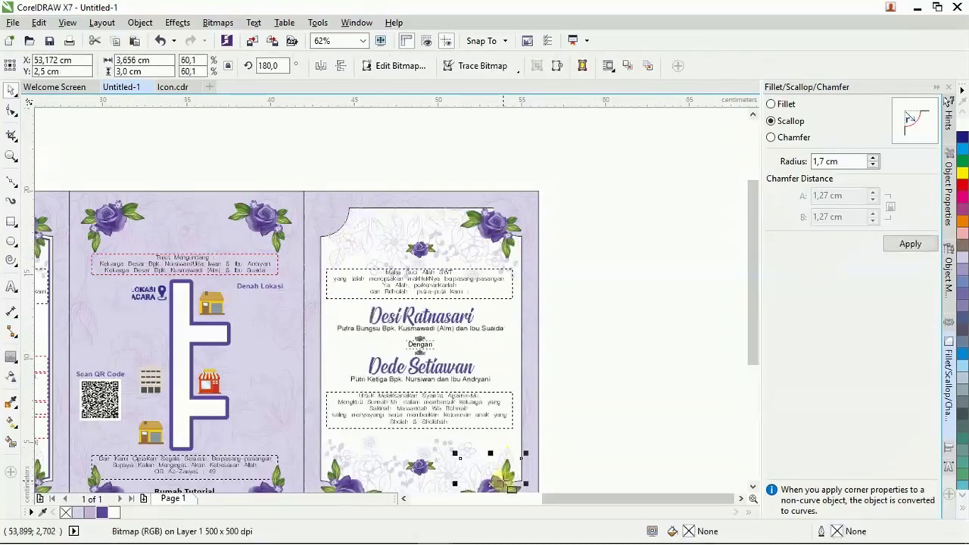
# Delete the card's paragraph text, both name groups, small ornaments and faint floral overlay.
pyautogui.click(493, 433)
pyautogui.click(448, 406)
pyautogui.press('Delete')
pyautogui.click(433, 378)
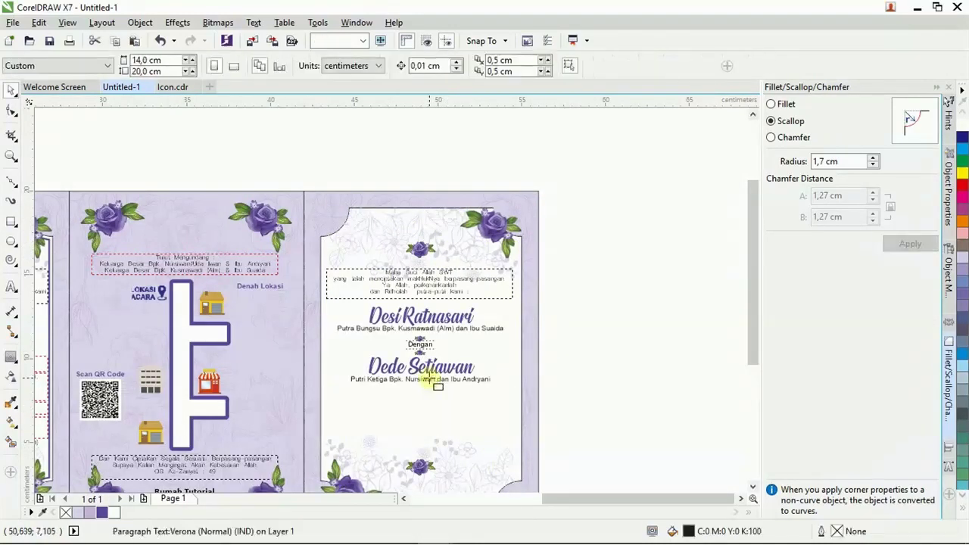
pyautogui.press('Delete')
pyautogui.click(443, 370)
pyautogui.press('Delete')
pyautogui.click(427, 327)
pyautogui.press('Delete')
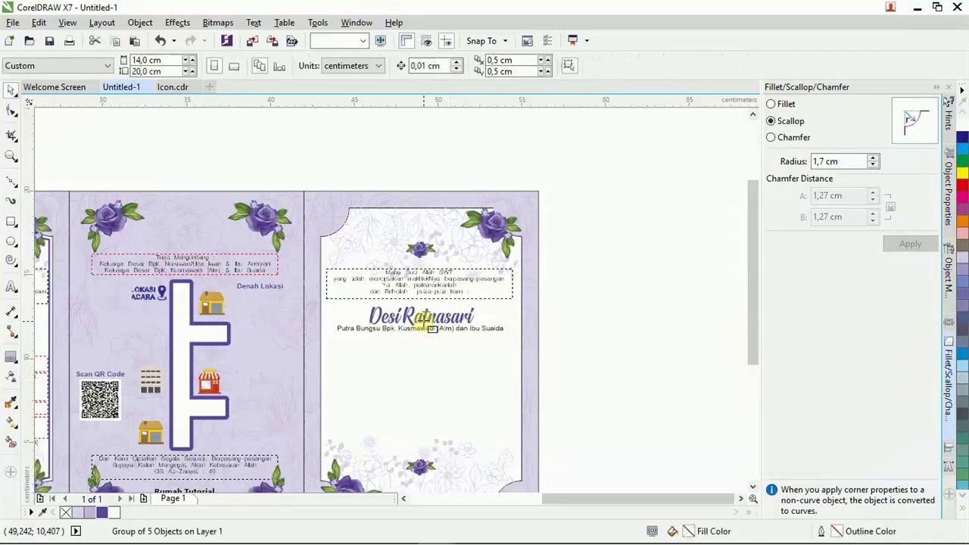
pyautogui.click(429, 320)
pyautogui.press('Delete')
pyautogui.click(419, 251)
pyautogui.press('Delete')
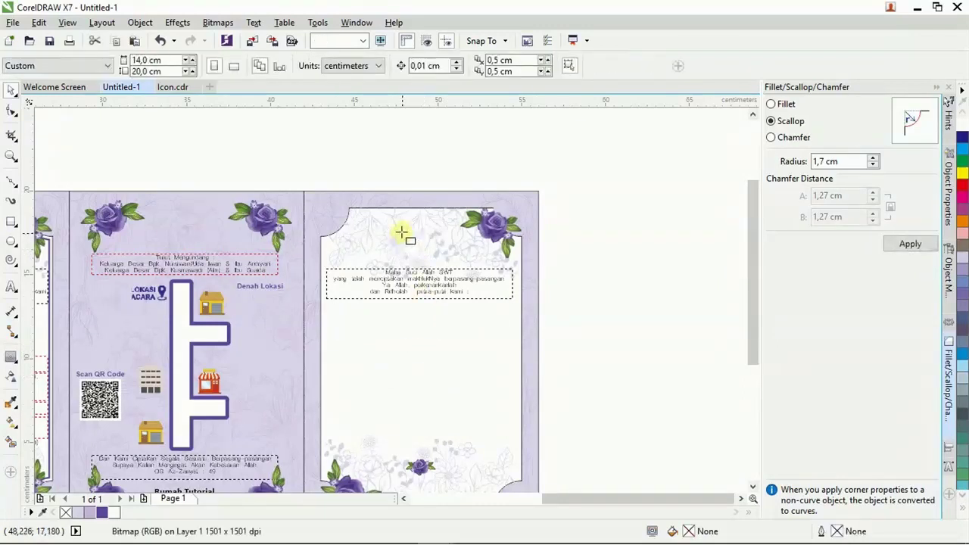
pyautogui.click(408, 241)
pyautogui.click(454, 444)
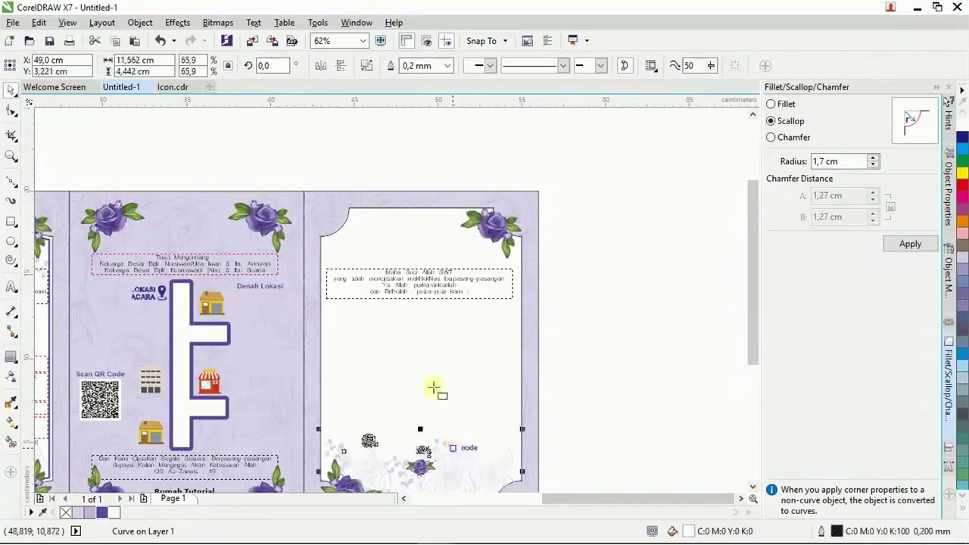
pyautogui.press('Delete')
pyautogui.press('Delete')
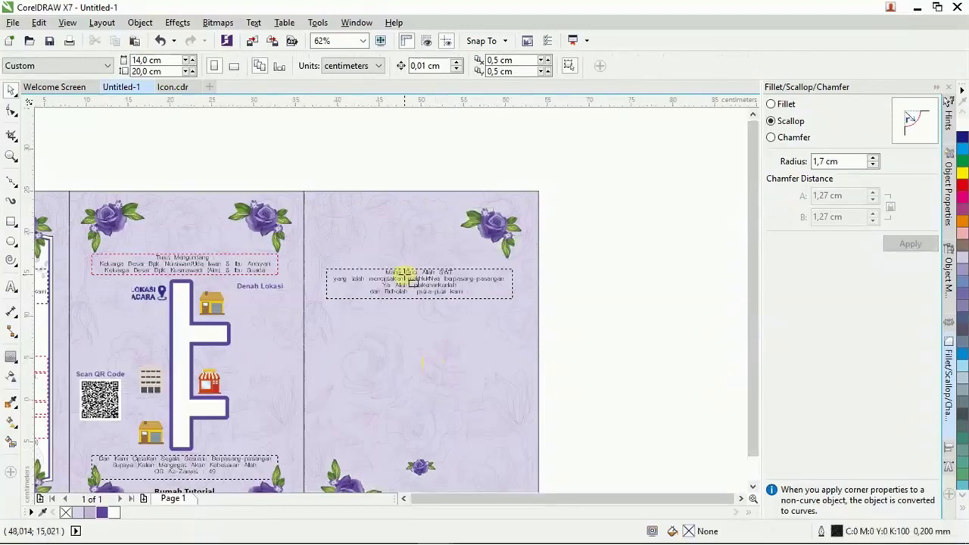
# Drag the Bunga wreath image from the invitation images folder onto the canvas.
pyautogui.scroll(-2, 397, 294)
pyautogui.scroll(2, 397, 302)
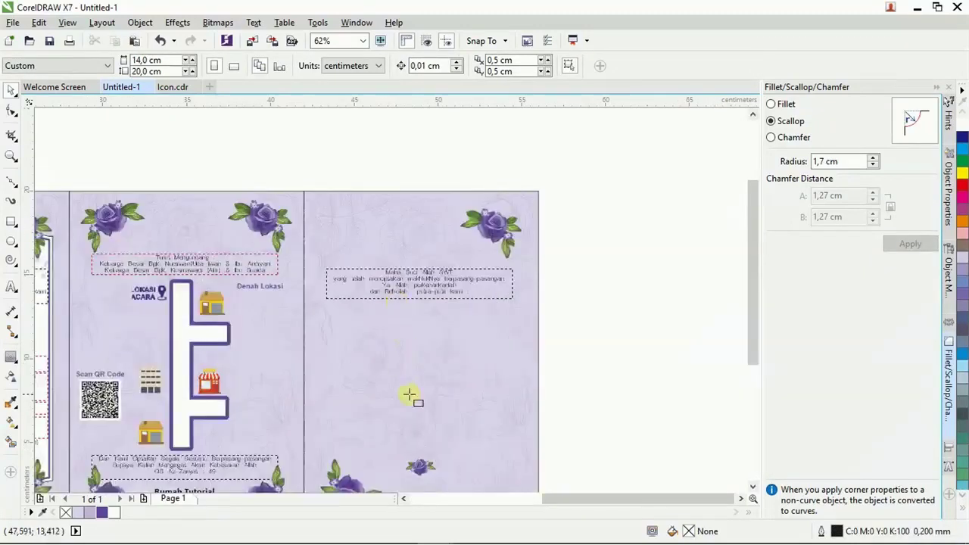
pyautogui.moveTo(747, 308); pyautogui.dragTo(752, 357)
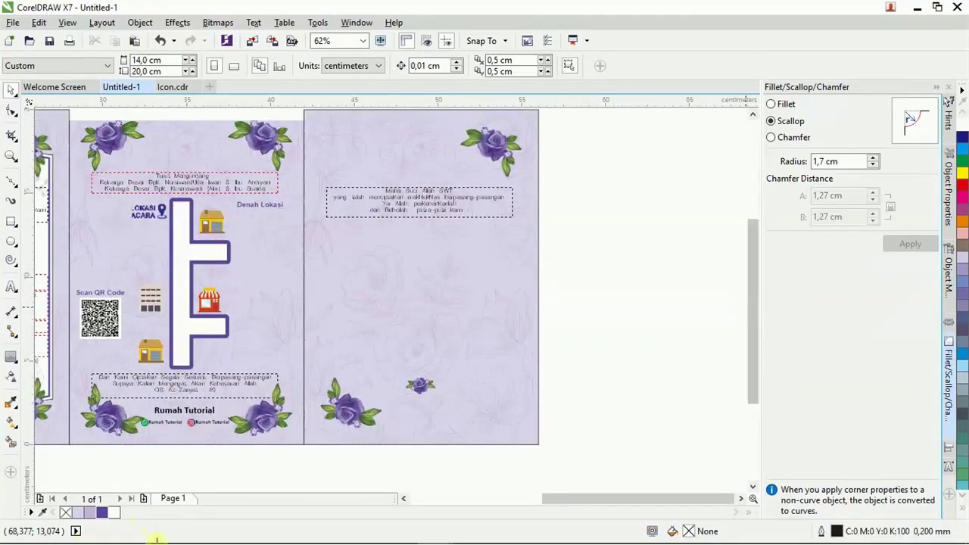
pyautogui.moveTo(155, 534)
pyautogui.click(226, 530)
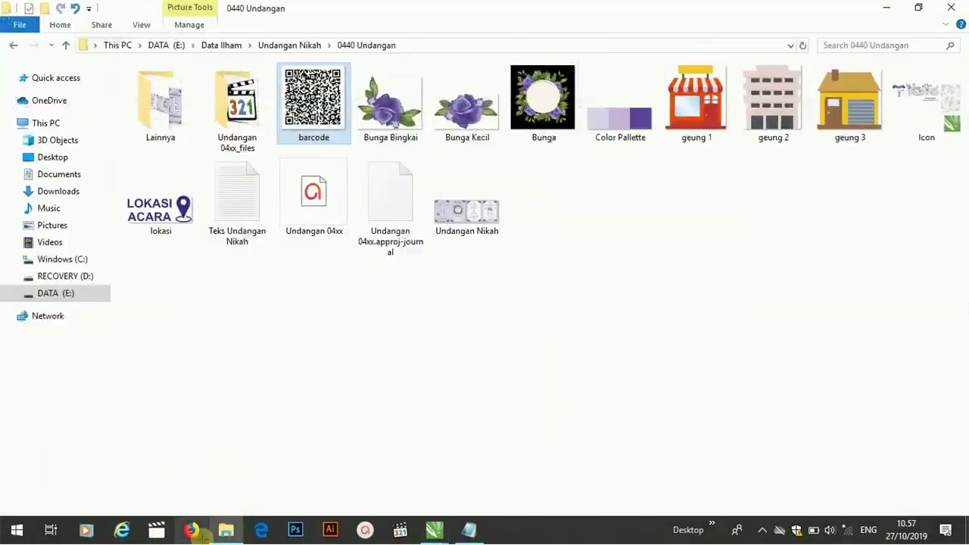
pyautogui.moveTo(542, 97); pyautogui.dragTo(633, 326)
pyautogui.click(135, 71)
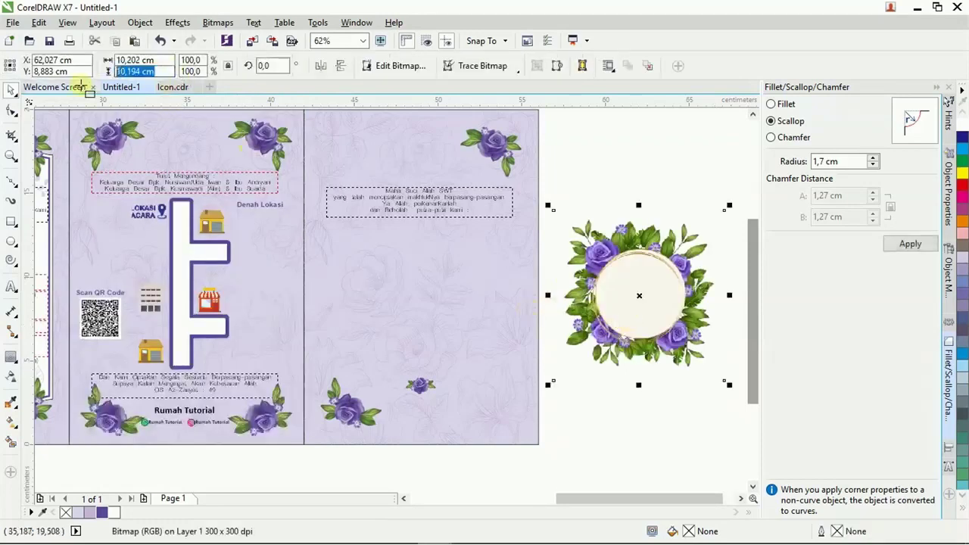
# Centre the Bunga wreath on the right page's background.
pyautogui.keyDown('shift'); pyautogui.click(499, 293); pyautogui.keyUp('shift')
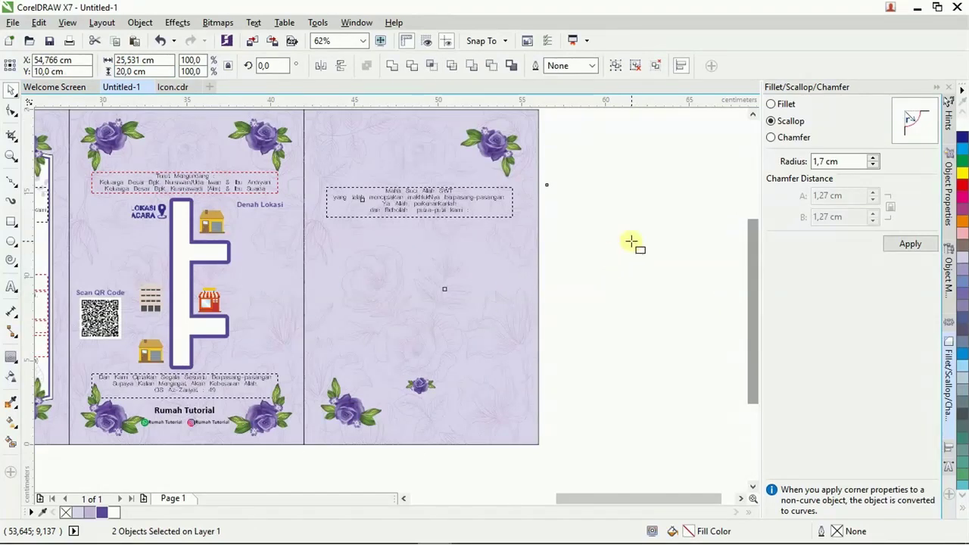
pyautogui.press('e')
pyautogui.press('Escape')
pyautogui.click(448, 199)
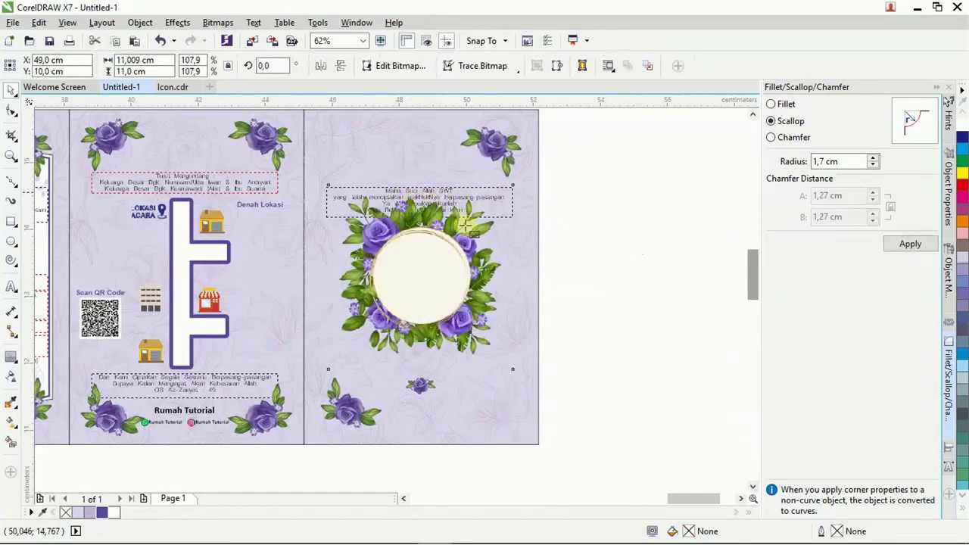
pyautogui.scroll(4, 439, 200)
pyautogui.scroll(-2, 491, 330)
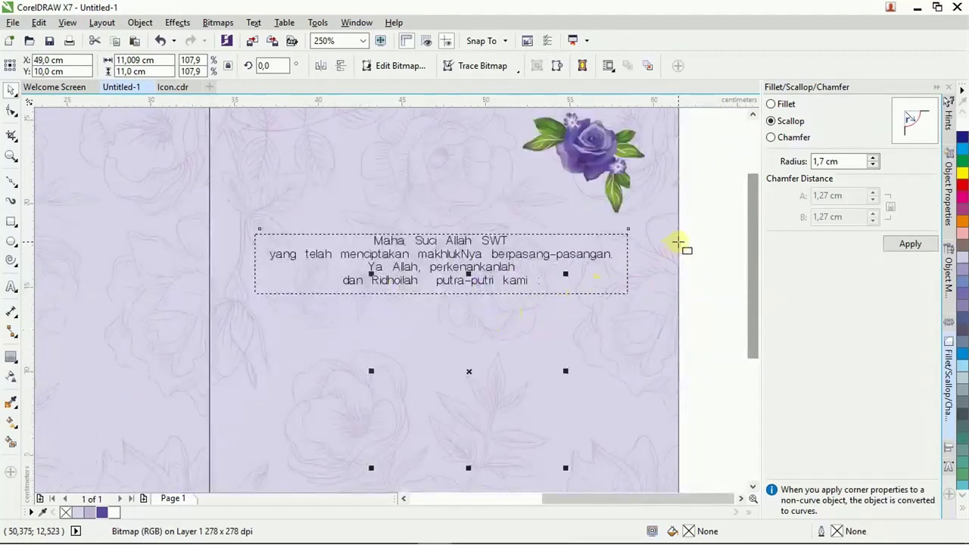
pyautogui.scroll(-2, 616, 247)
pyautogui.press('Delete')
pyautogui.hotkey('ctrl', 'z')
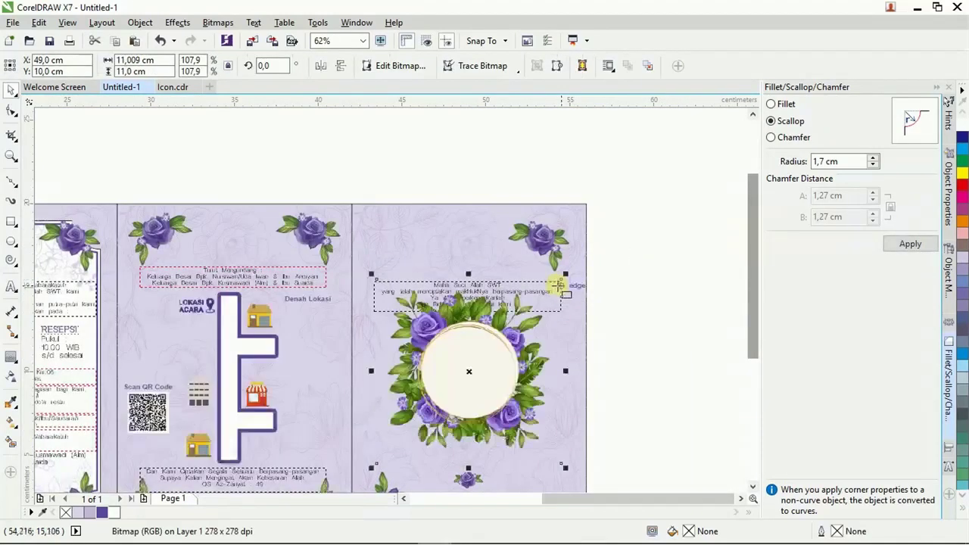
# Move the verse frame higher and copy the wedding title and date lines from the notes.
pyautogui.moveTo(640, 257); pyautogui.dragTo(364, 329)
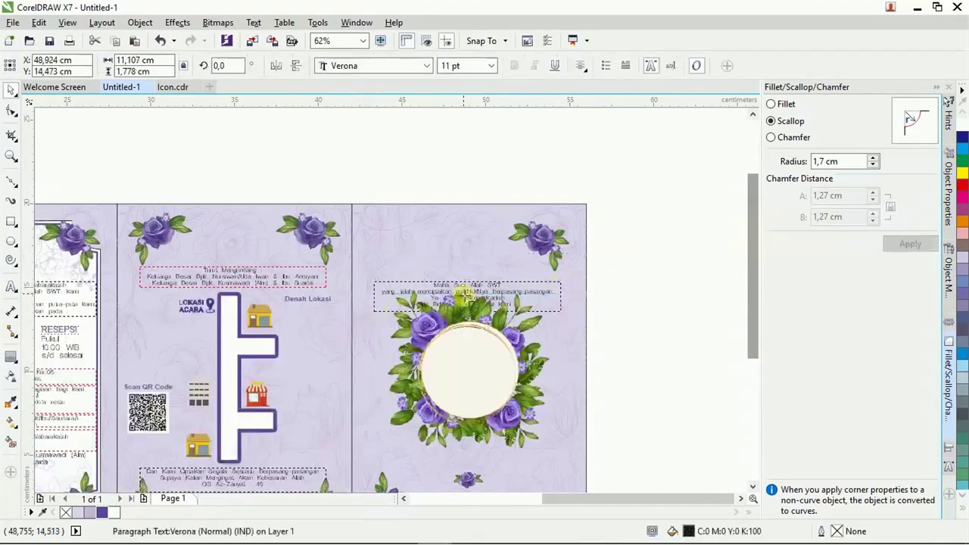
pyautogui.moveTo(466, 286); pyautogui.dragTo(469, 243)
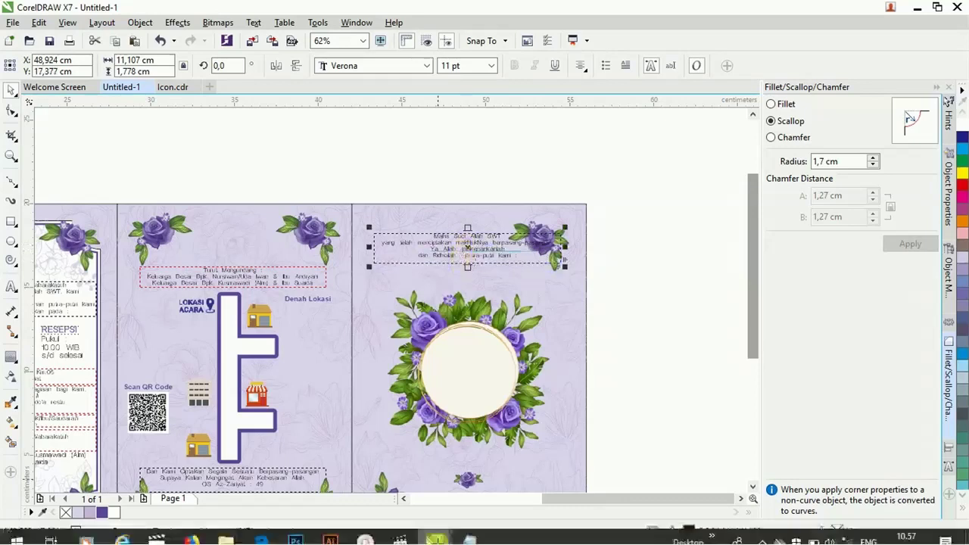
pyautogui.click(469, 534)
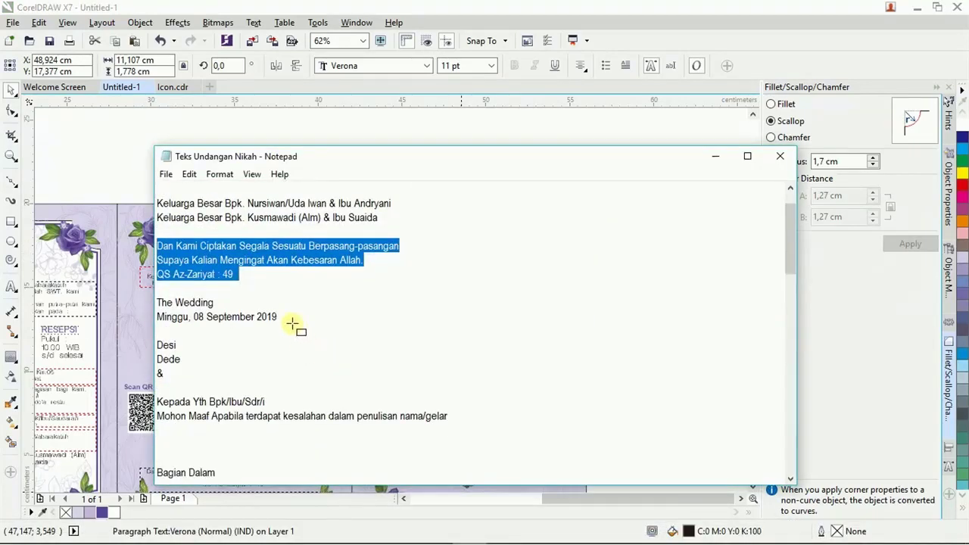
pyautogui.moveTo(293, 323); pyautogui.dragTo(162, 302)
pyautogui.hotkey('ctrl', 'c')
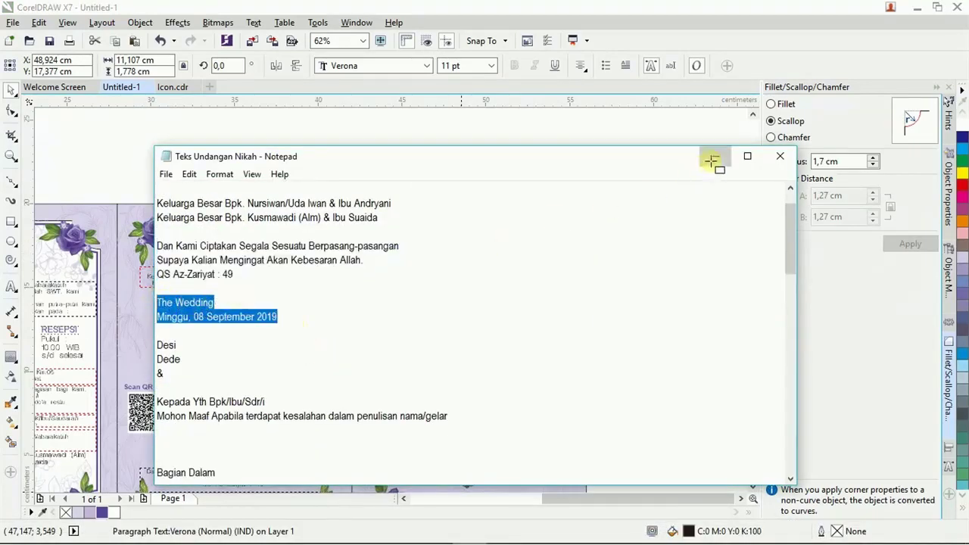
pyautogui.click(714, 156)
pyautogui.scroll(2, 471, 250)
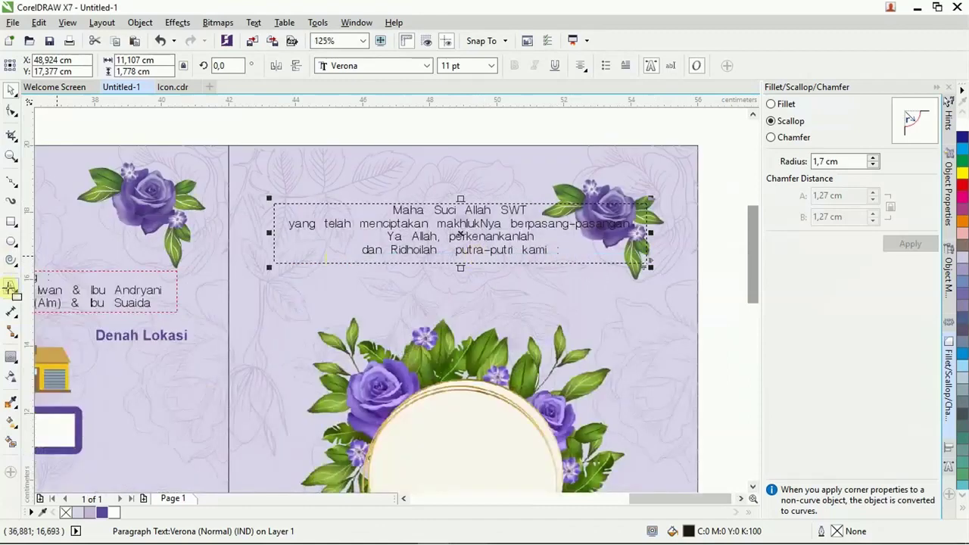
# Paste The Wedding title and date as new text, delete the verse, and move it onto the page.
pyautogui.click(11, 287)
pyautogui.click(288, 135)
pyautogui.hotkey('ctrl', 'v')
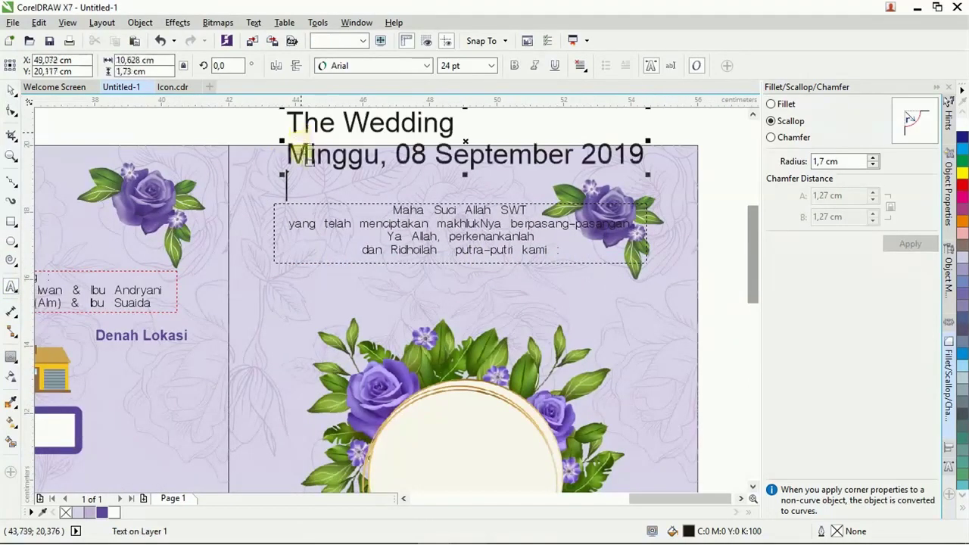
pyautogui.hotkey('ctrl', 'space')
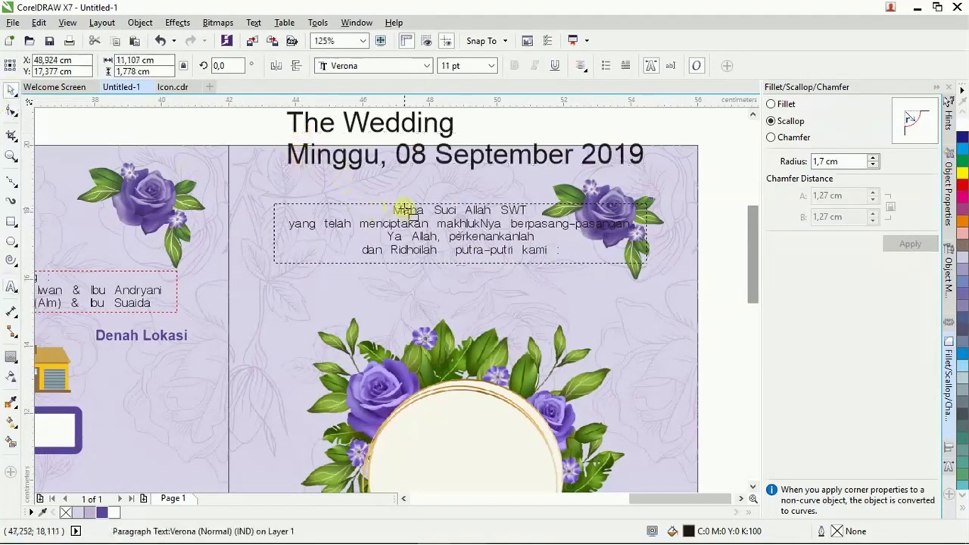
pyautogui.press('Delete')
pyautogui.click(441, 156)
pyautogui.moveTo(446, 155); pyautogui.dragTo(445, 232)
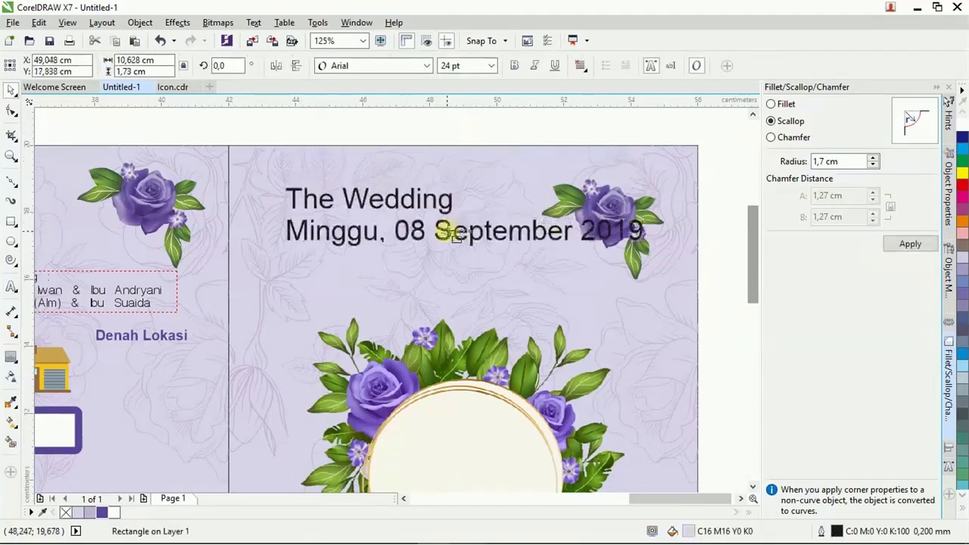
# Set the Minggu, 08 September 2019 date line to 10 pt.
pyautogui.doubleClick(308, 232)
pyautogui.moveTo(286, 231); pyautogui.dragTo(646, 231)
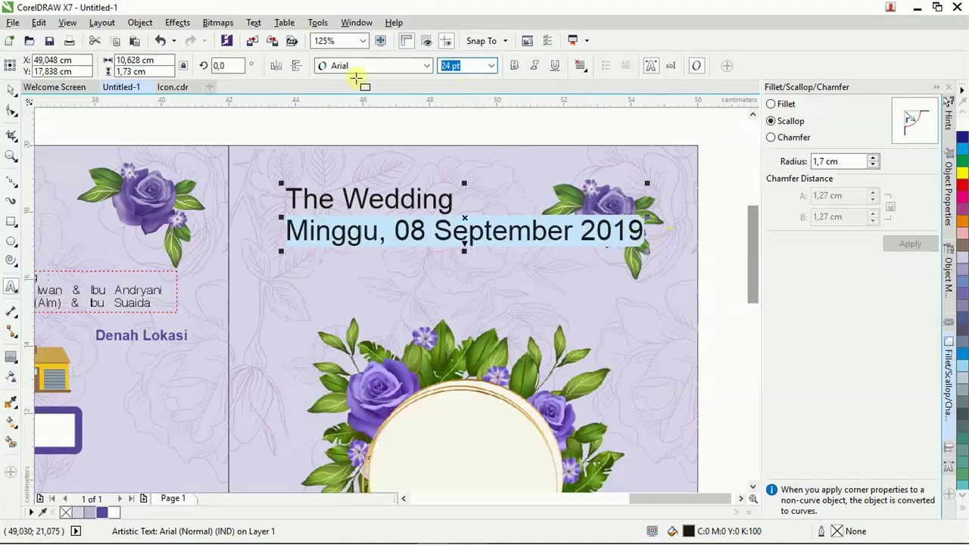
pyautogui.write('8')
pyautogui.press('Return')
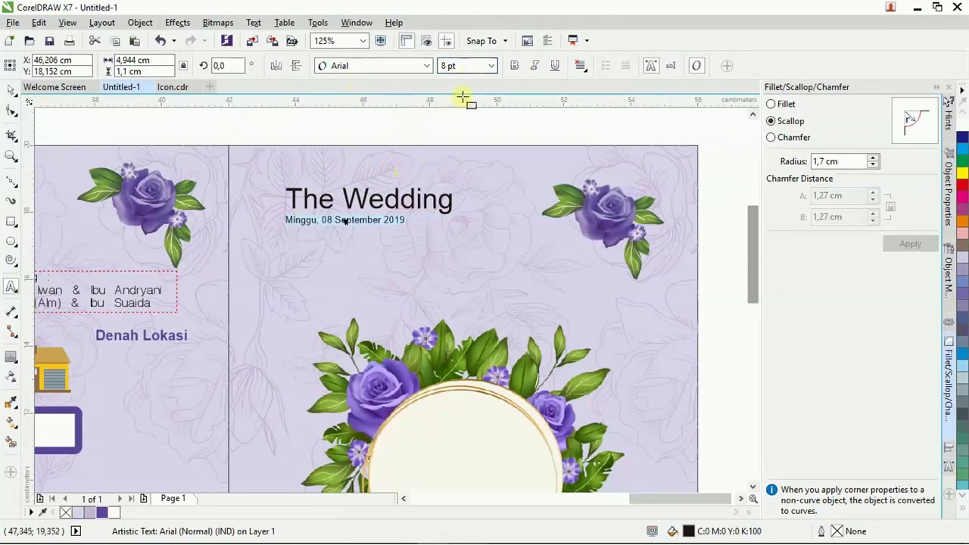
pyautogui.write('10')
pyautogui.press('Return')
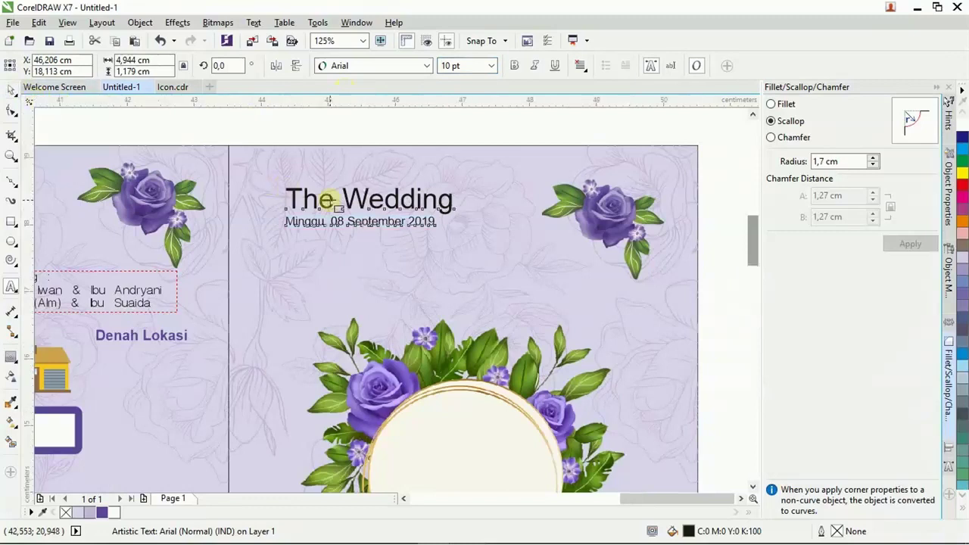
pyautogui.scroll(2, 325, 195)
# Set both heading lines in Gisha with centre alignment.
pyautogui.hotkey('ctrl', 'a')
pyautogui.click(409, 65)
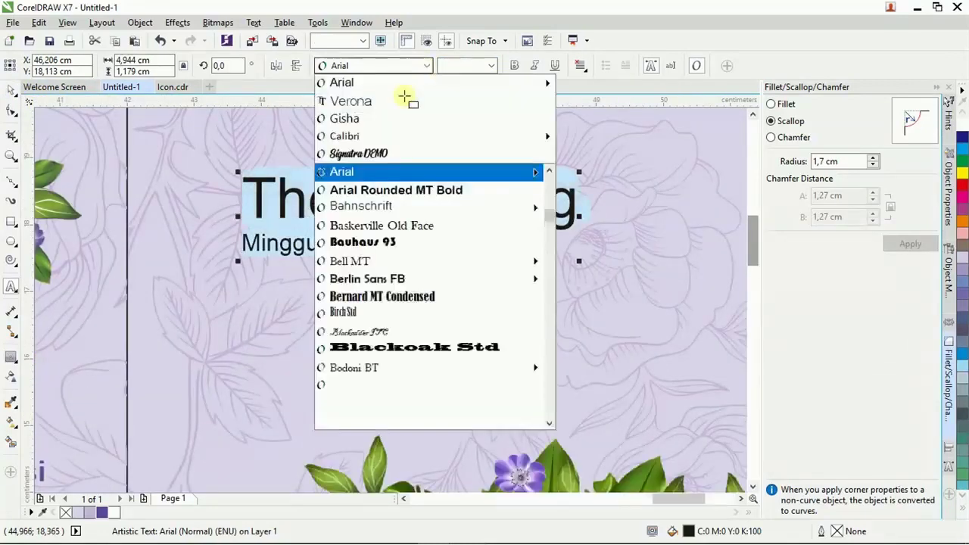
pyautogui.click(392, 119)
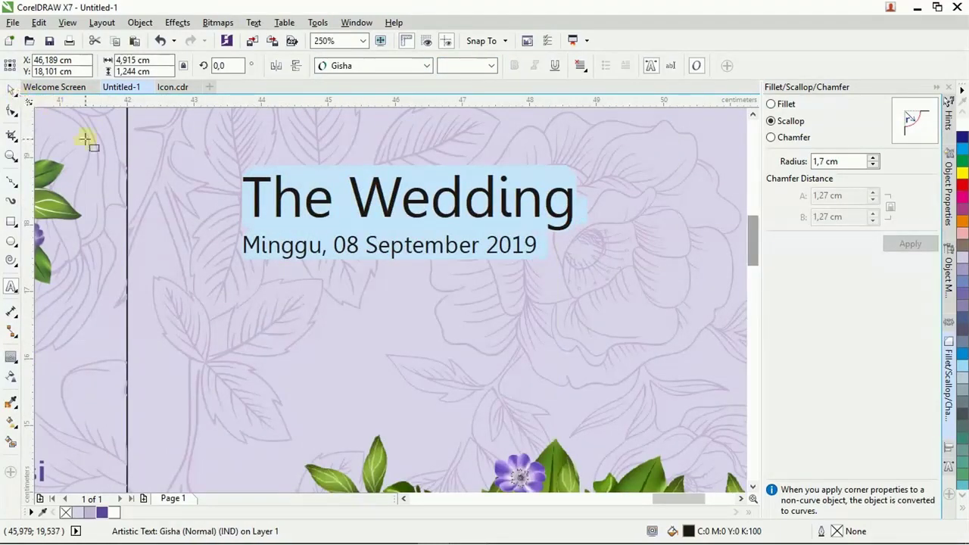
pyautogui.moveTo(243, 244); pyautogui.dragTo(552, 246)
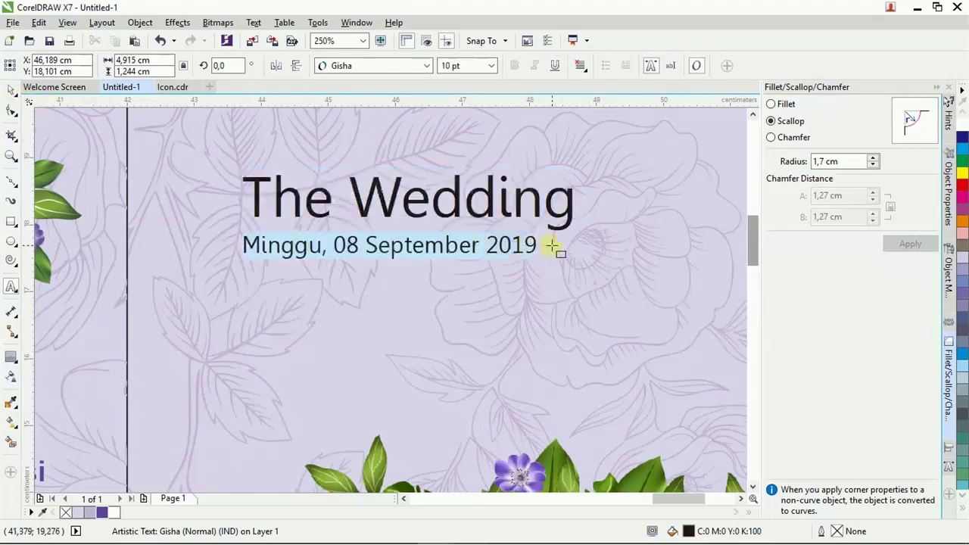
pyautogui.click(10, 90)
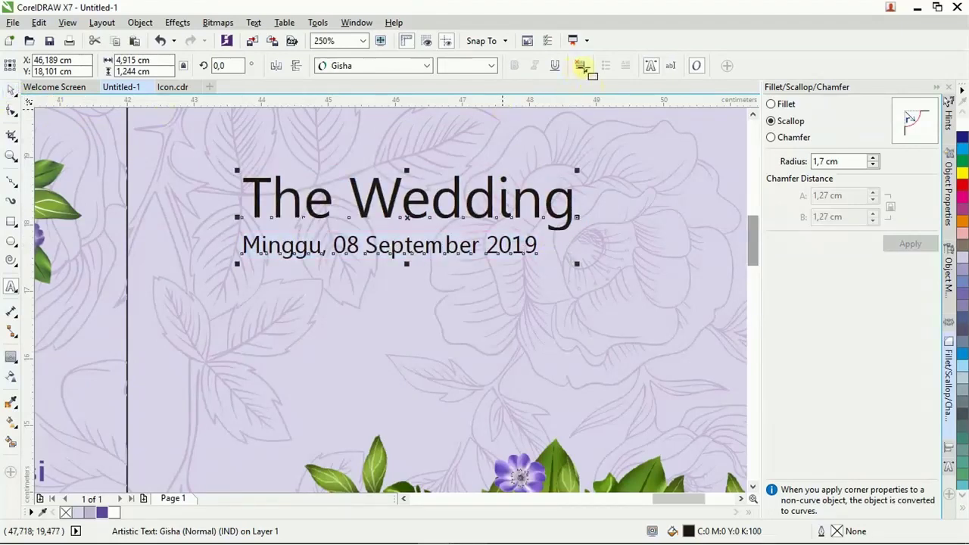
pyautogui.click(580, 66)
pyautogui.click(611, 113)
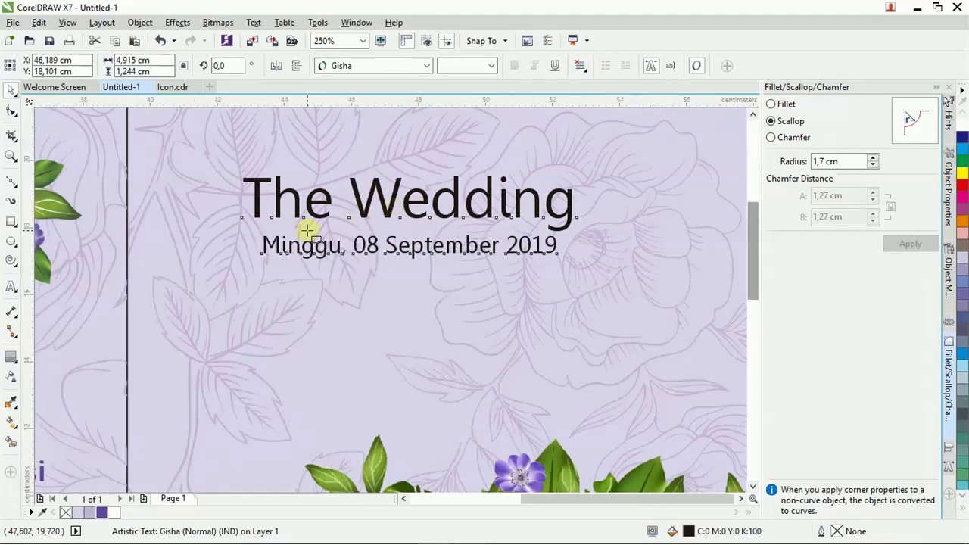
# Centre the heading horizontally on the front cover page.
pyautogui.scroll(-2, 327, 235)
pyautogui.keyDown('shift'); pyautogui.click(485, 185); pyautogui.keyUp('shift')
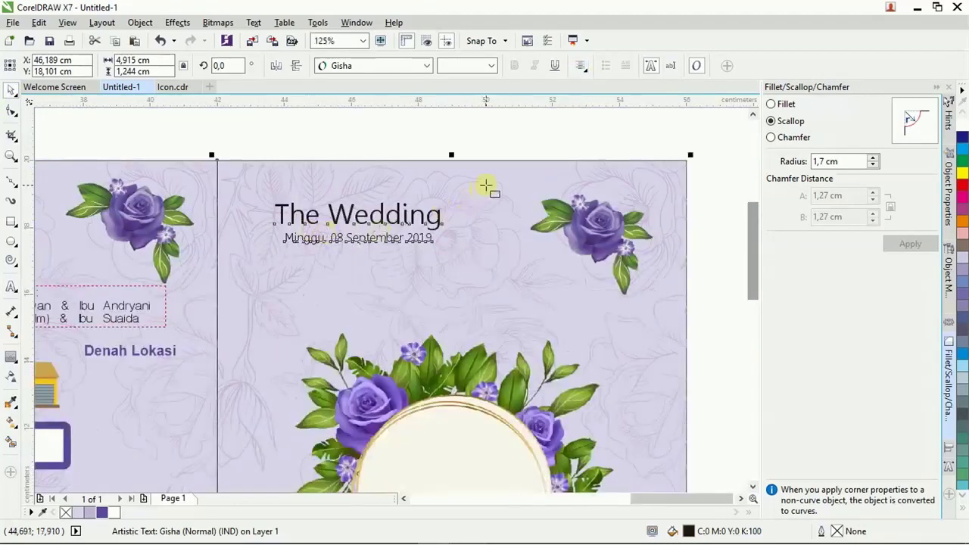
pyautogui.press('e')
pyautogui.click(515, 148)
pyautogui.click(498, 215)
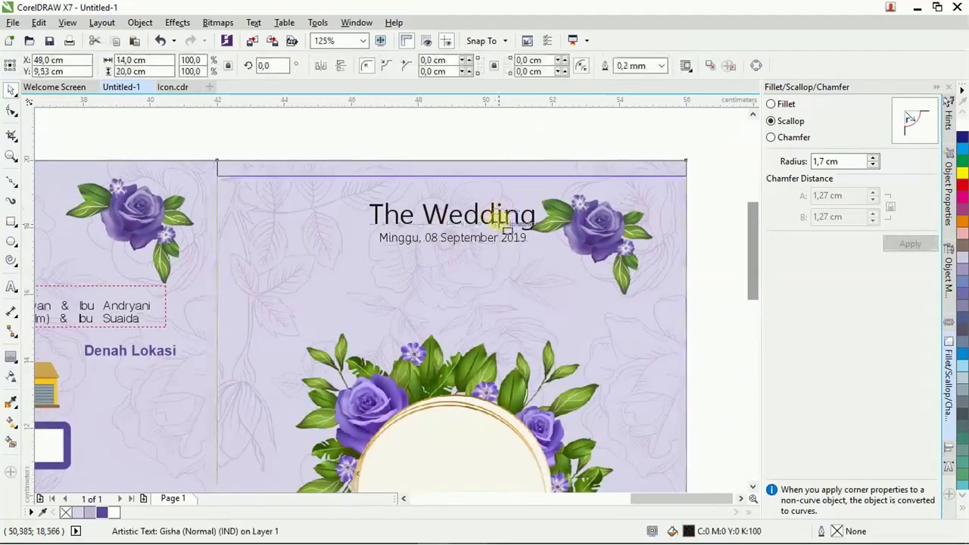
pyautogui.click(486, 218)
pyautogui.click(482, 218)
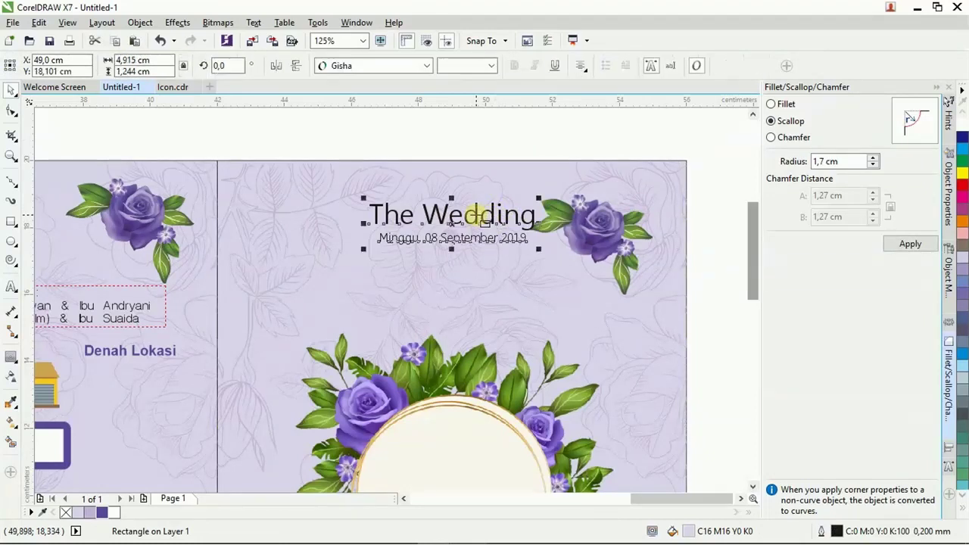
# Change the heading's case to UPPERCASE so it reads THE WEDDING.
pyautogui.doubleClick(479, 216)
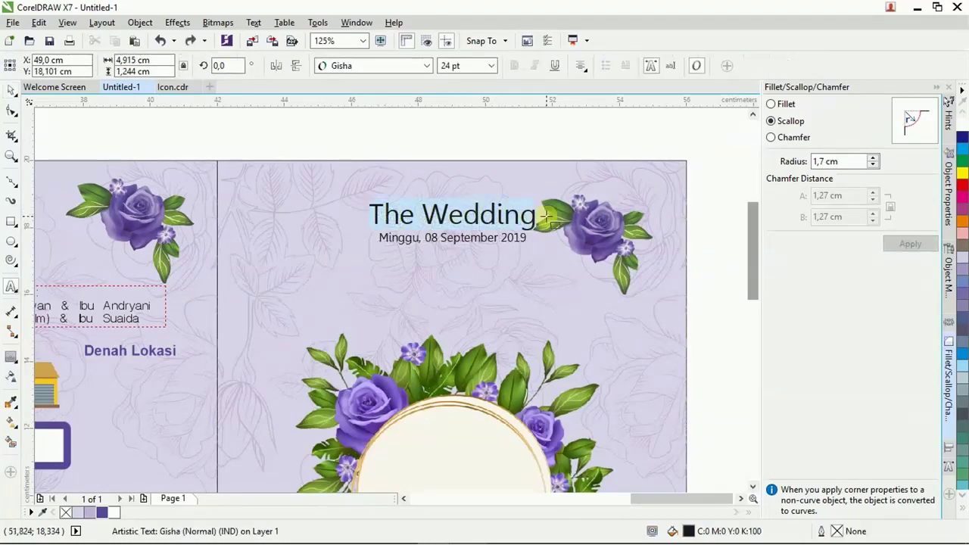
pyautogui.hotkey('shift', 'F3')
pyautogui.click(419, 325)
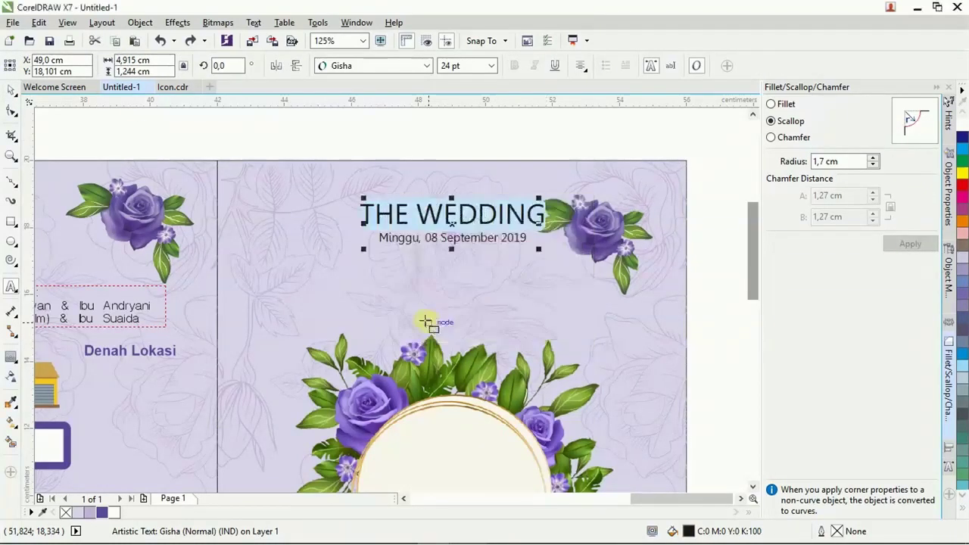
pyautogui.click(12, 89)
pyautogui.click(412, 137)
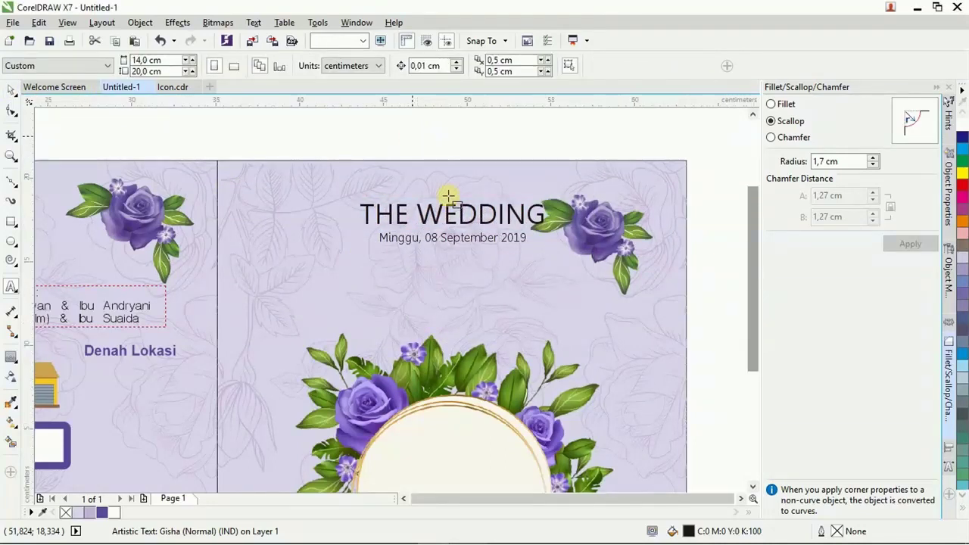
# Raise the flower wreath on the cover and place a copy of the heading beside the page.
pyautogui.scroll(-2, 445, 209)
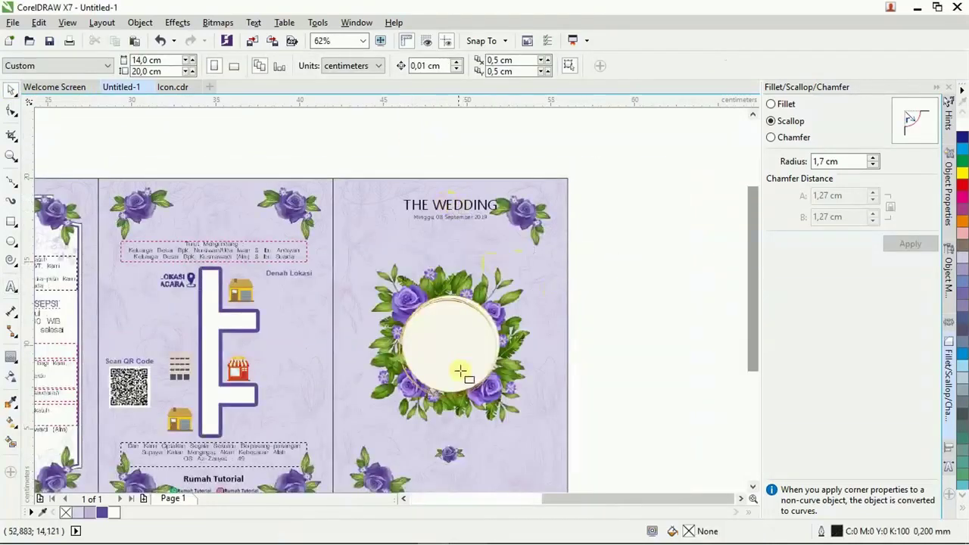
pyautogui.moveTo(469, 353); pyautogui.dragTo(472, 323)
pyautogui.click(619, 324)
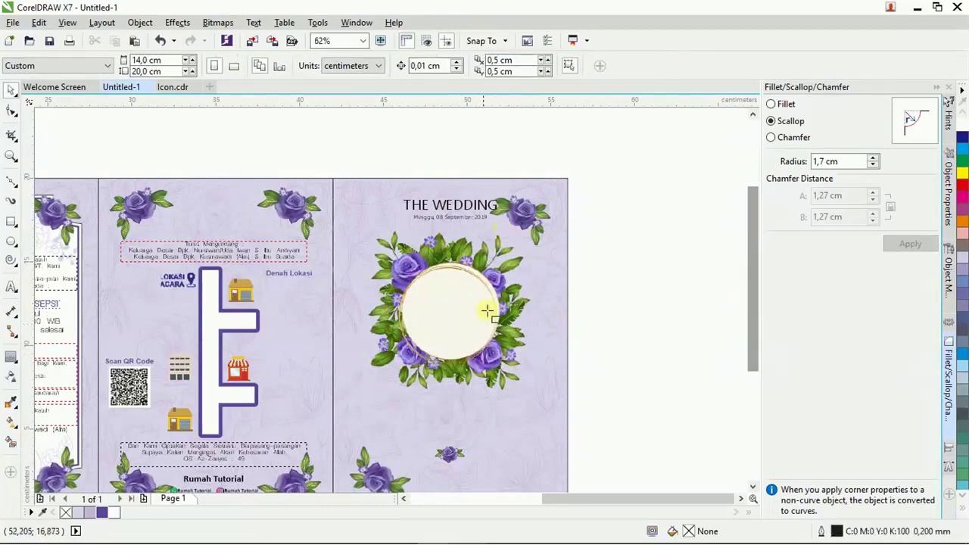
pyautogui.moveTo(471, 219); pyautogui.dragTo(643, 312)
# Copy the couple's names from the wording notes and paste them into the heading text copy.
pyautogui.click(472, 527)
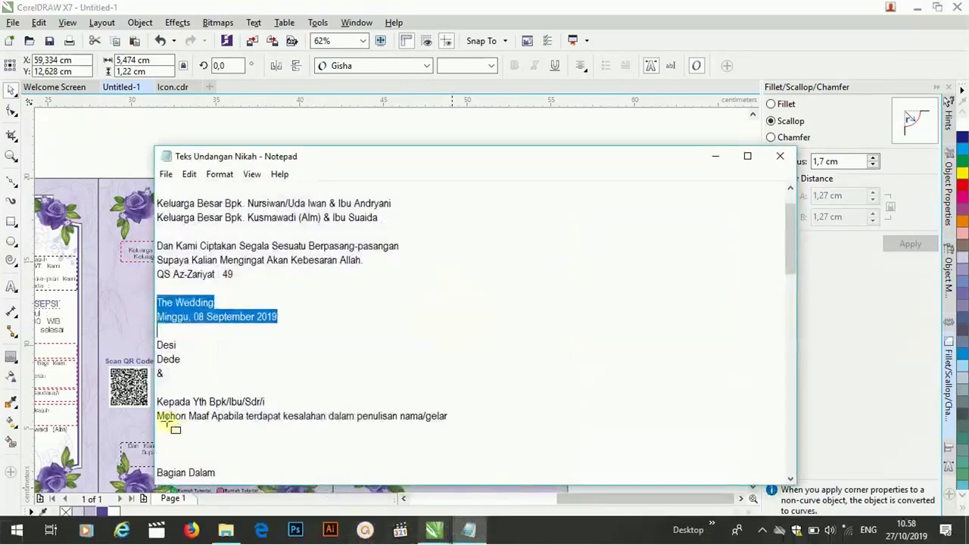
pyautogui.moveTo(183, 377); pyautogui.dragTo(148, 343)
pyautogui.hotkey('ctrl', 'c')
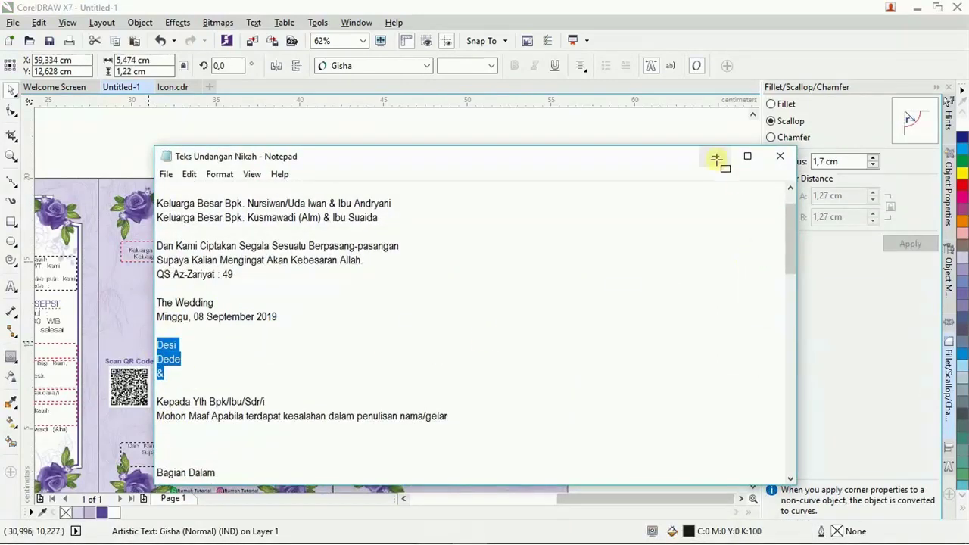
pyautogui.click(715, 156)
pyautogui.scroll(2, 684, 316)
pyautogui.doubleClick(631, 308)
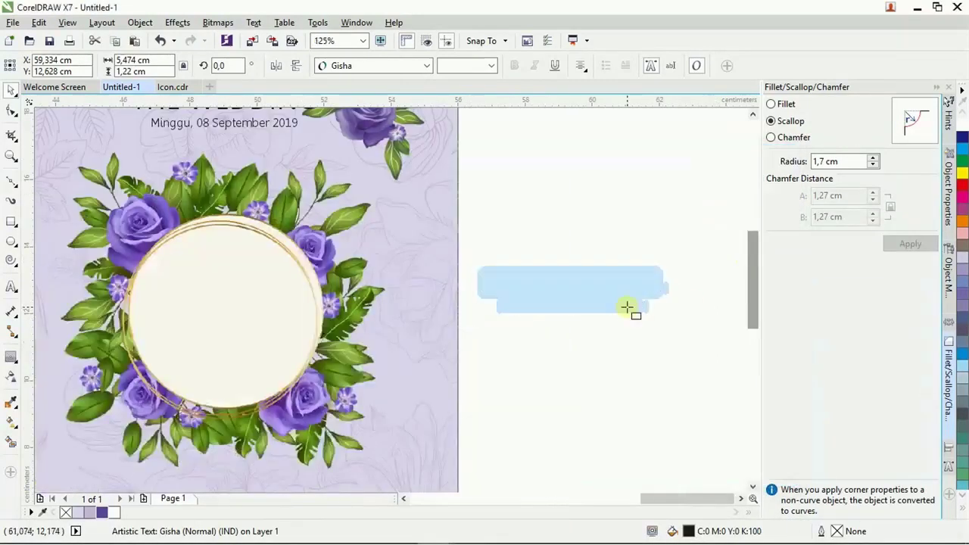
pyautogui.hotkey('ctrl', 'v')
pyautogui.hotkey('ctrl', 'a')
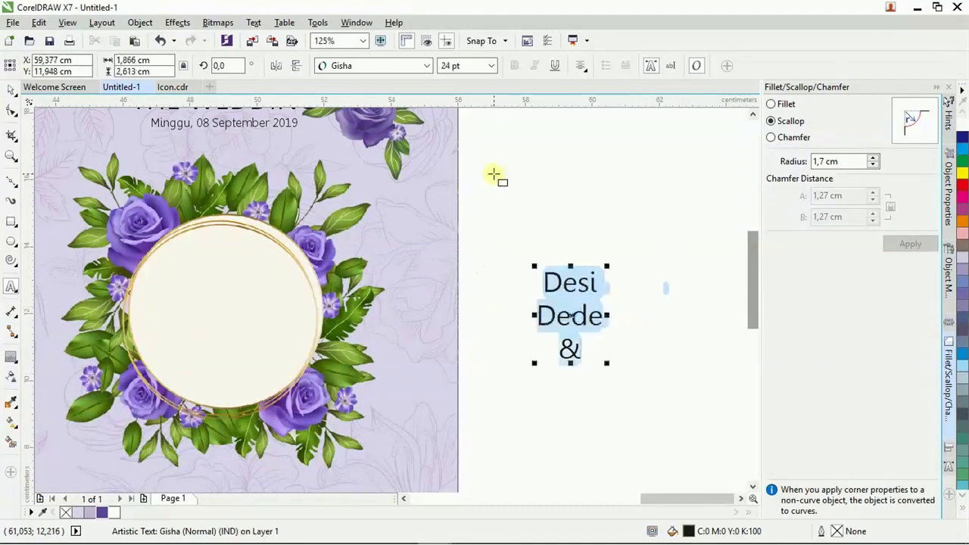
# Set the names and ampersand to 48 pt Signatra DEMO.
pyautogui.click(491, 65)
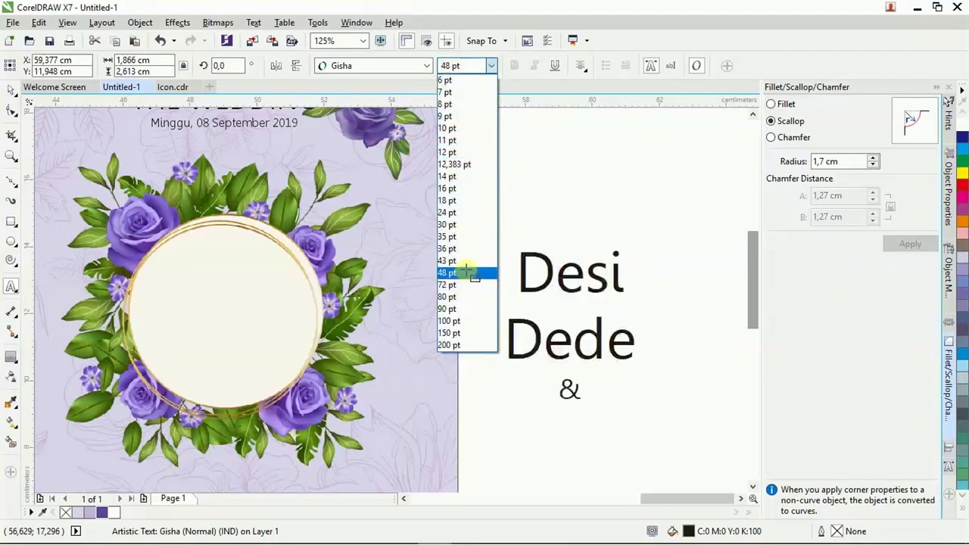
pyautogui.click(465, 273)
pyautogui.click(426, 66)
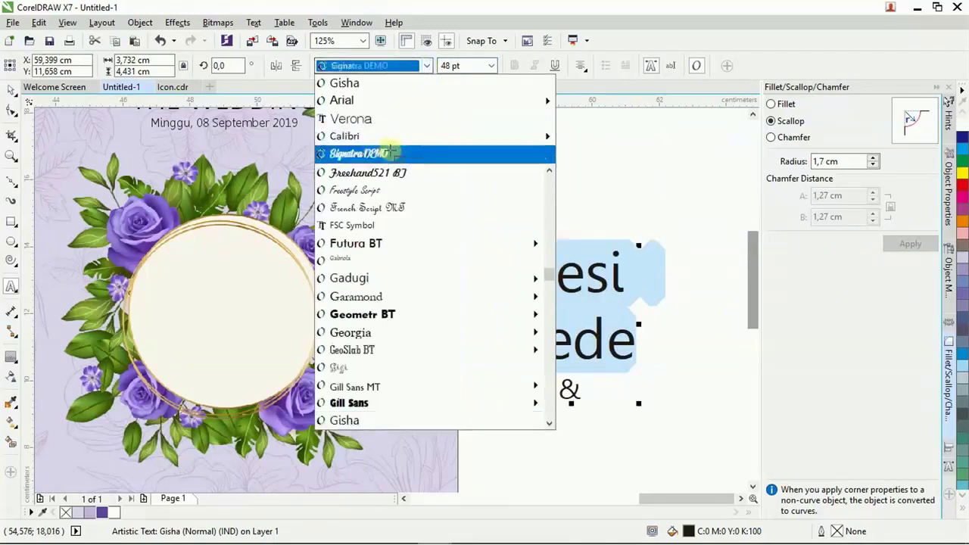
pyautogui.click(378, 153)
pyautogui.click(426, 65)
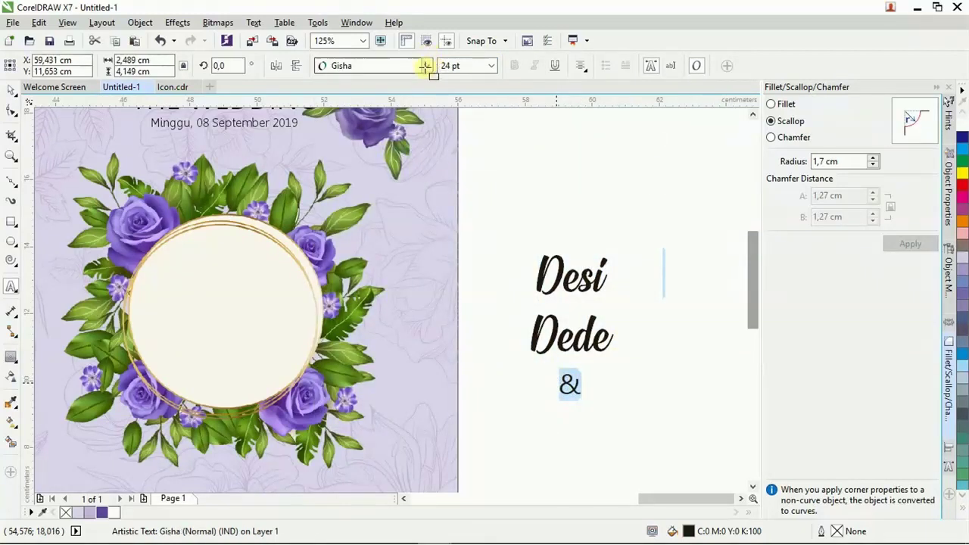
pyautogui.click(399, 101)
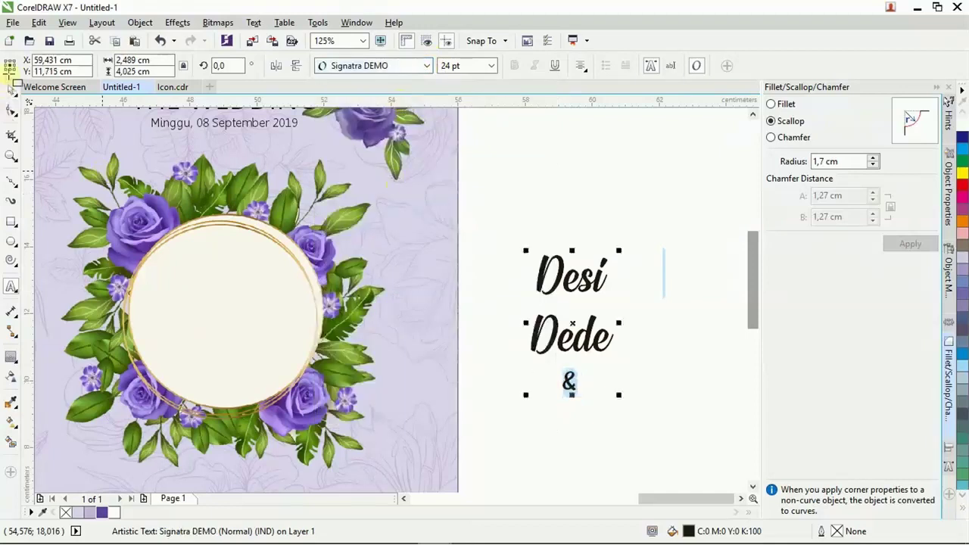
pyautogui.click(11, 89)
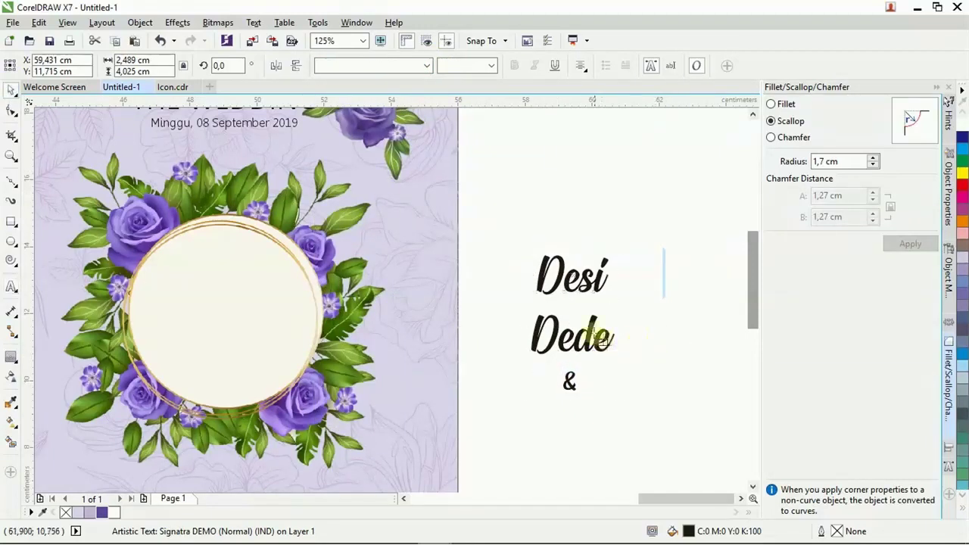
# Stagger the two names around the ampersand, group them, and enlarge the group.
pyautogui.click(591, 337)
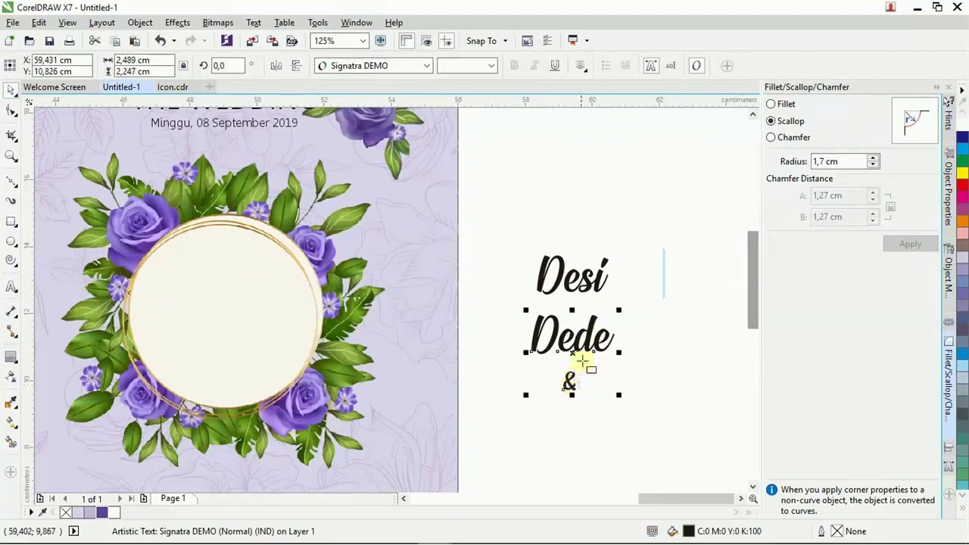
pyautogui.scroll(3, 581, 363)
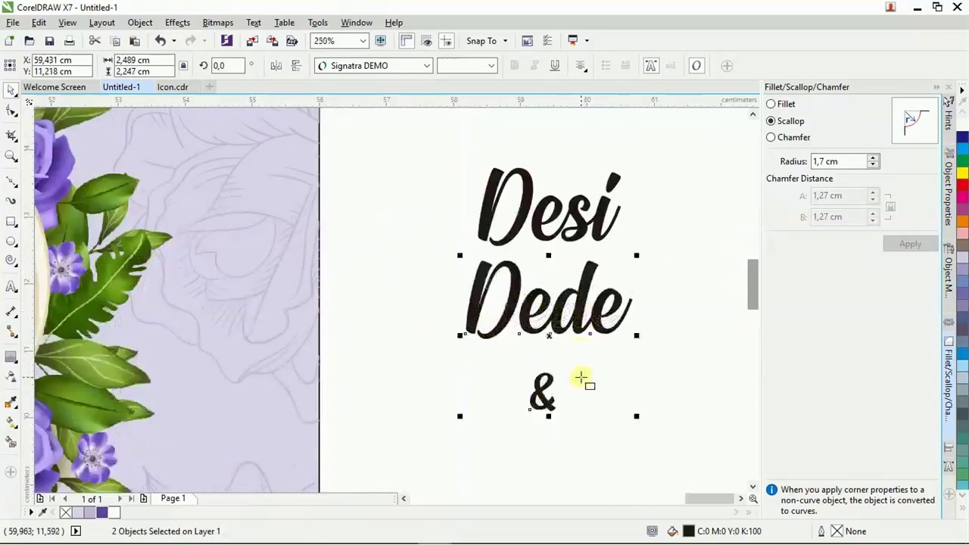
pyautogui.moveTo(553, 394); pyautogui.dragTo(619, 267)
pyautogui.moveTo(588, 312); pyautogui.dragTo(657, 333)
pyautogui.keyDown('shift'); pyautogui.click(602, 231); pyautogui.keyUp('shift')
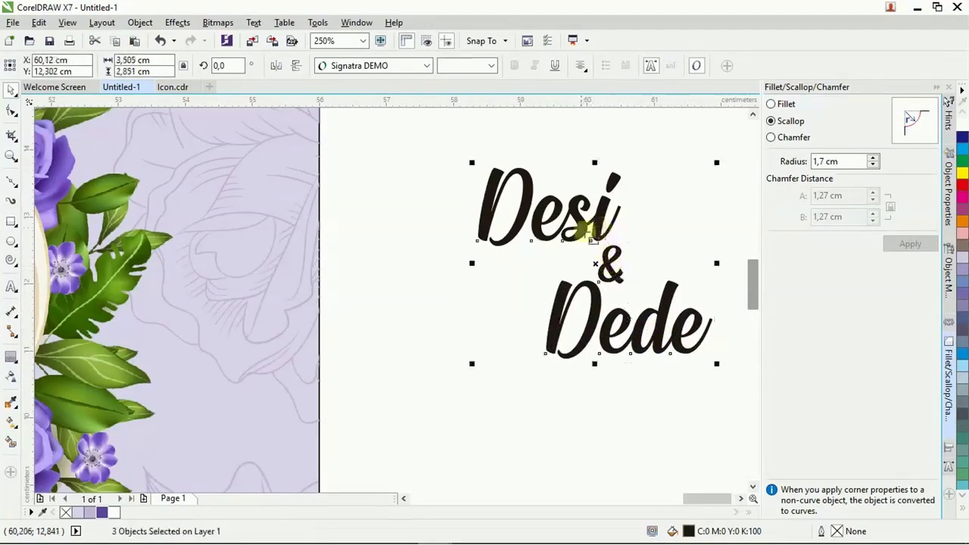
pyautogui.hotkey('ctrl', 'g')
pyautogui.scroll(-2, 628, 265)
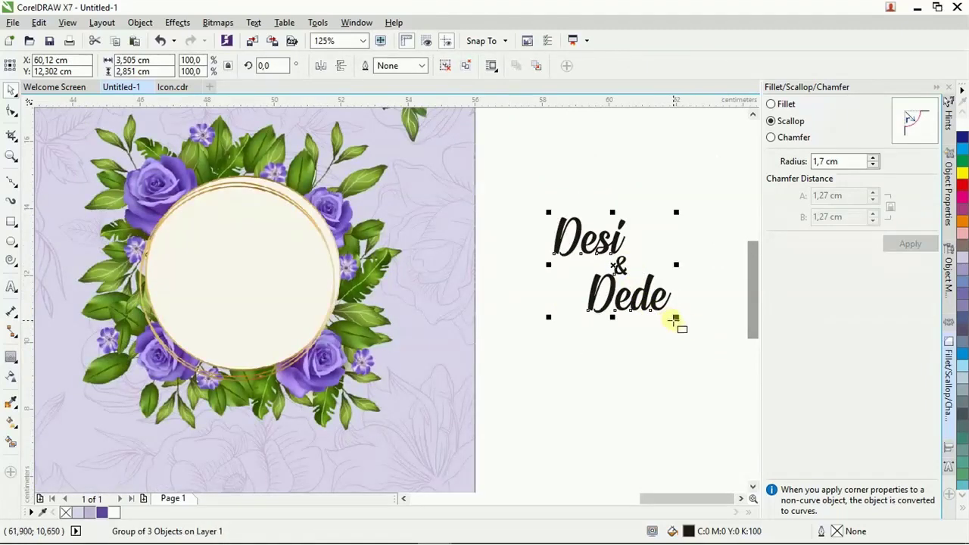
pyautogui.moveTo(674, 319); pyautogui.dragTo(723, 336)
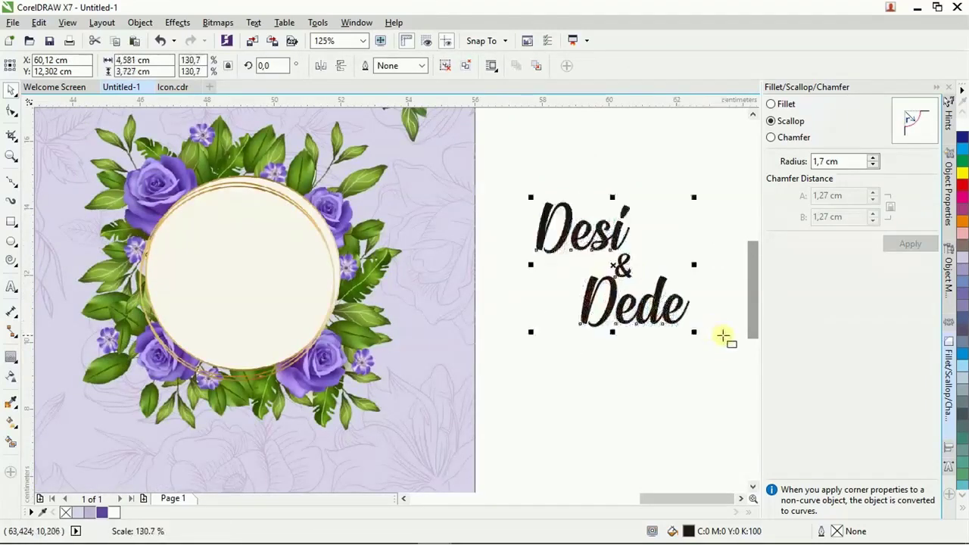
# Centre the grouped names inside the circle frame, then select the small flower near the bottom.
pyautogui.keyDown('shift'); pyautogui.click(297, 290); pyautogui.keyUp('shift')
pyautogui.press('c')
pyautogui.press('e')
pyautogui.click(534, 277)
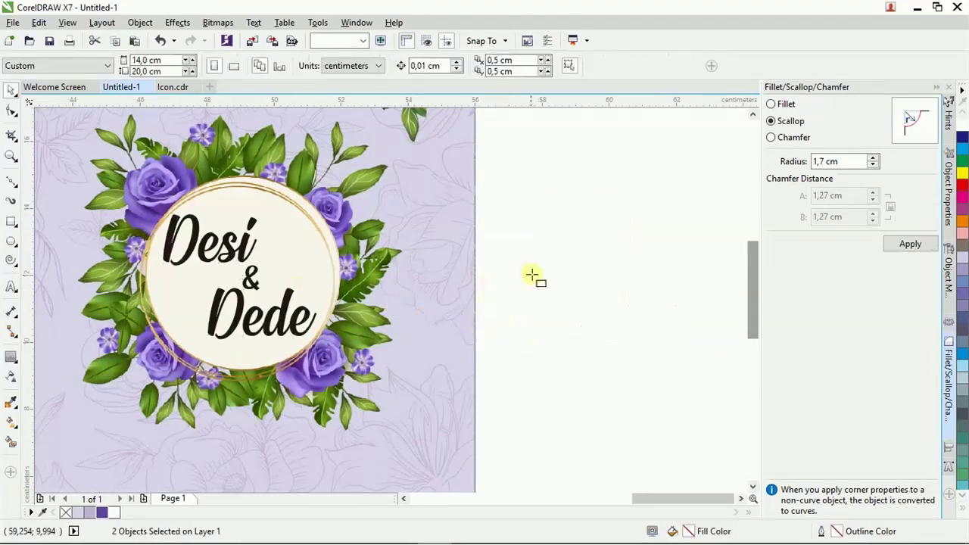
pyautogui.scroll(-2, 604, 328)
pyautogui.click(386, 417)
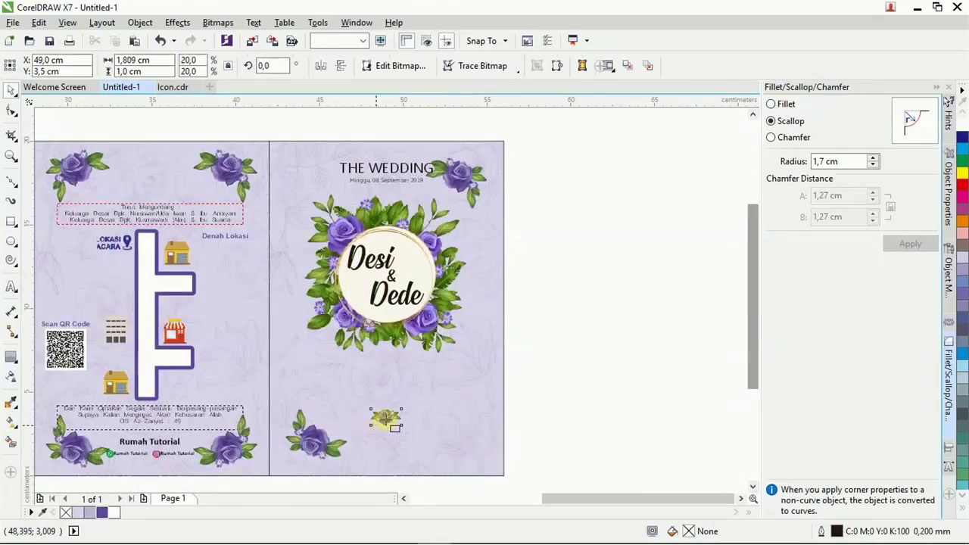
# Copy the recipient and apology lines from the notes and paste them as new text beside the page.
pyautogui.press('Escape')
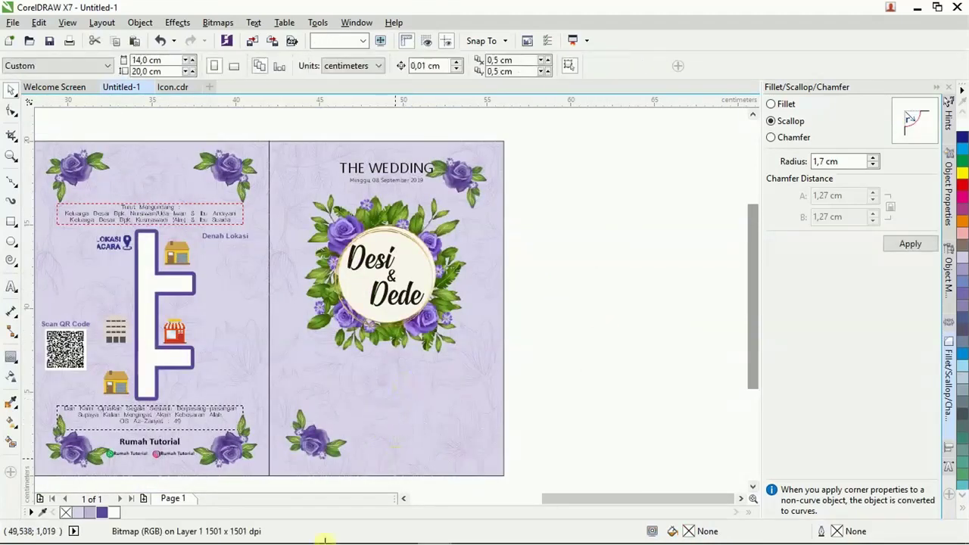
pyautogui.moveTo(333, 537)
pyautogui.click(467, 530)
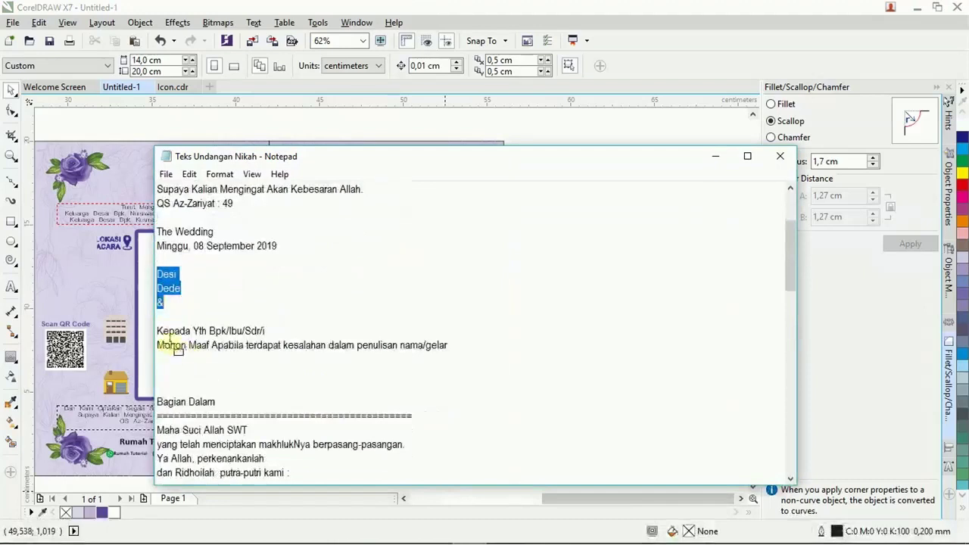
pyautogui.moveTo(157, 331); pyautogui.dragTo(447, 347)
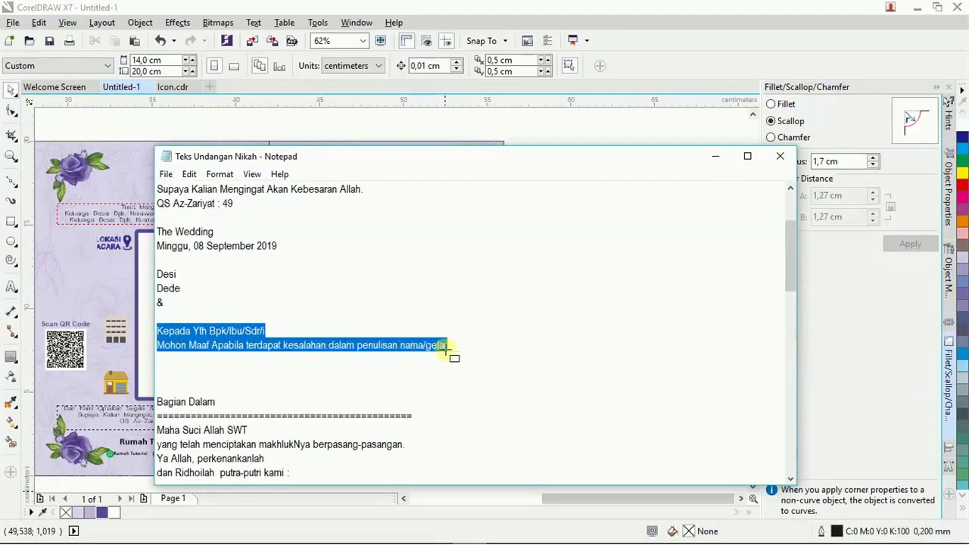
pyautogui.click(713, 158)
pyautogui.click(524, 375)
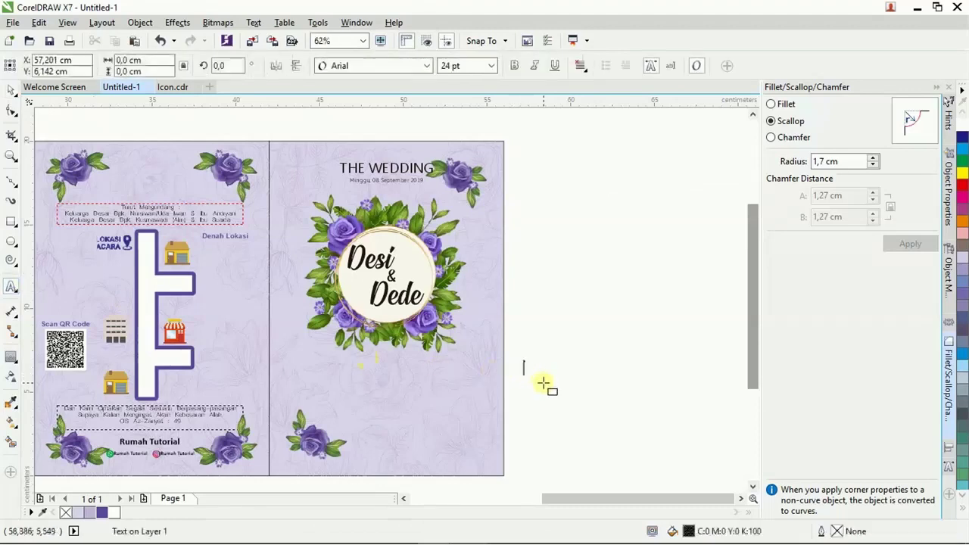
pyautogui.hotkey('ctrl', 'v')
# Set the pasted text to 12 pt and centre it across the page.
pyautogui.hotkey('ctrl', 'a')
pyautogui.click(491, 65)
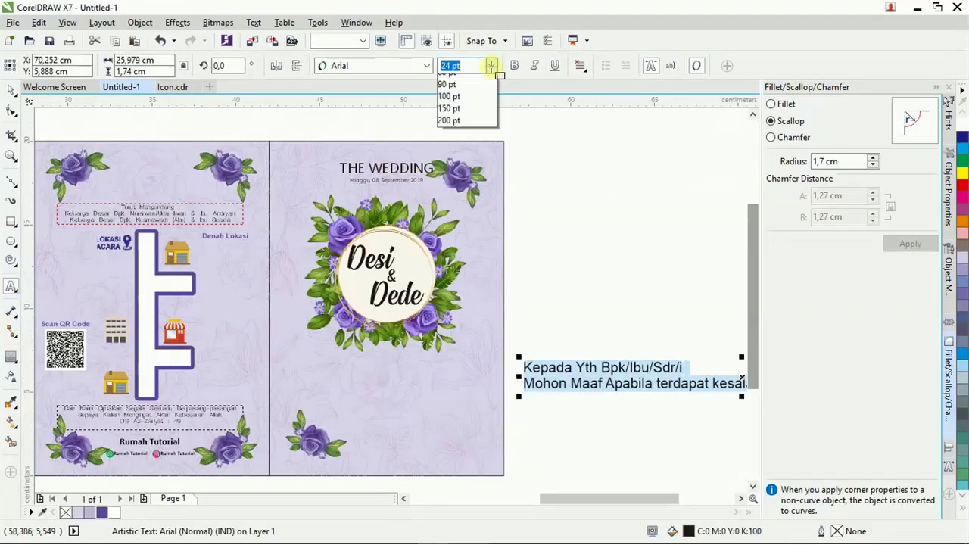
pyautogui.click(467, 153)
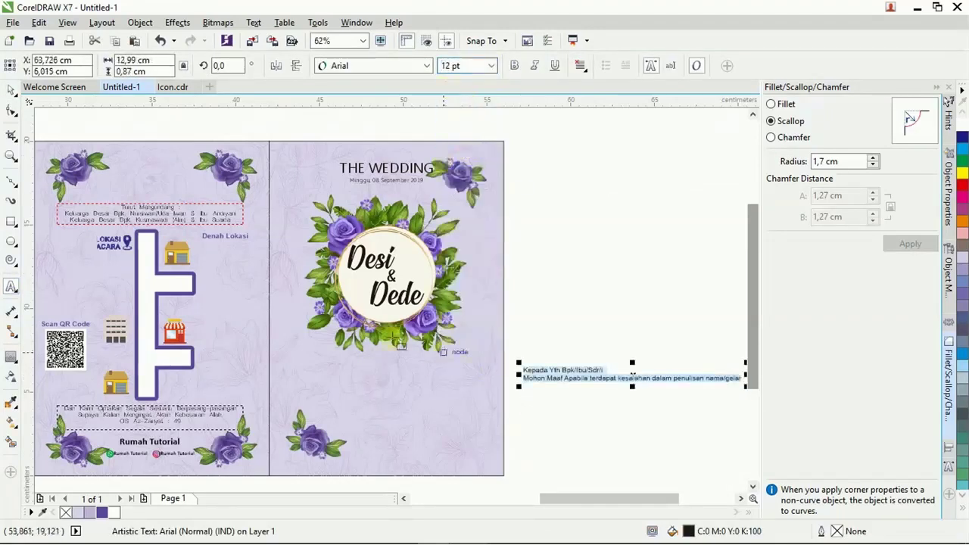
pyautogui.click(11, 90)
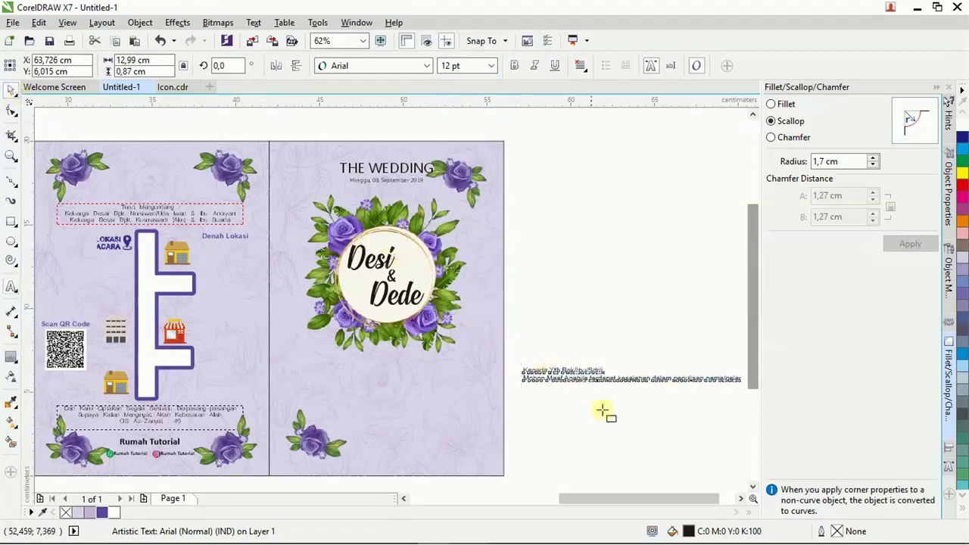
pyautogui.keyDown('shift'); pyautogui.click(447, 456); pyautogui.keyUp('shift')
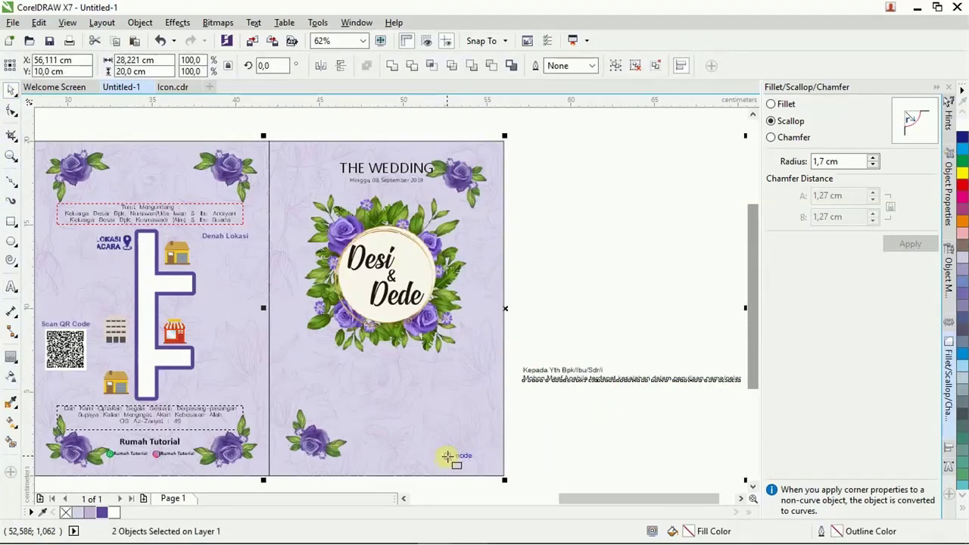
pyautogui.press('c')
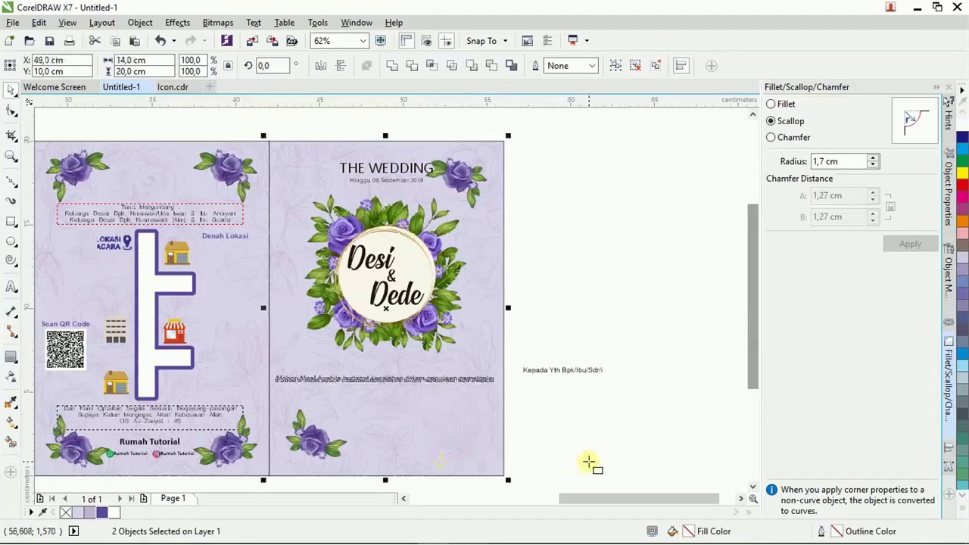
pyautogui.press('Escape')
# Centre-align the apology's two lines and align the apology text to the page centre.
pyautogui.click(388, 378)
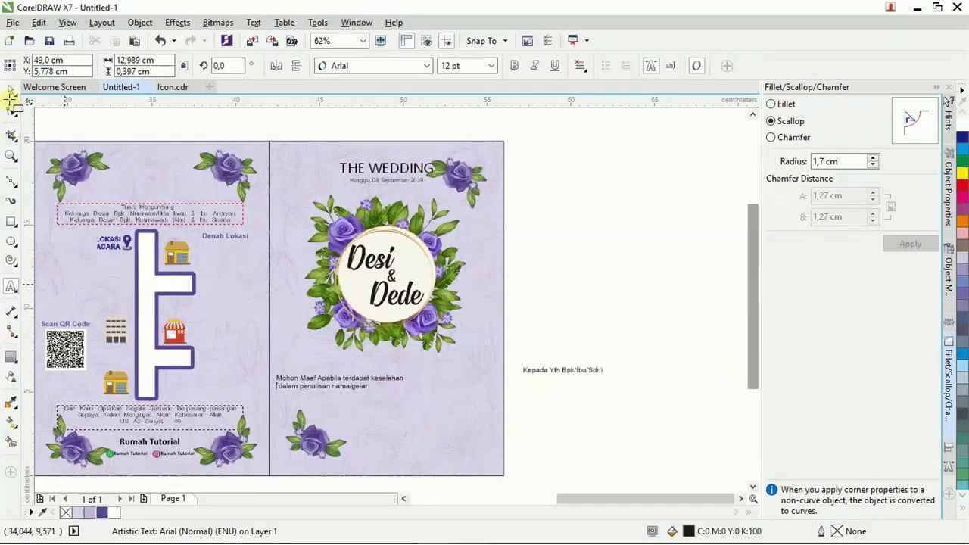
pyautogui.click(581, 66)
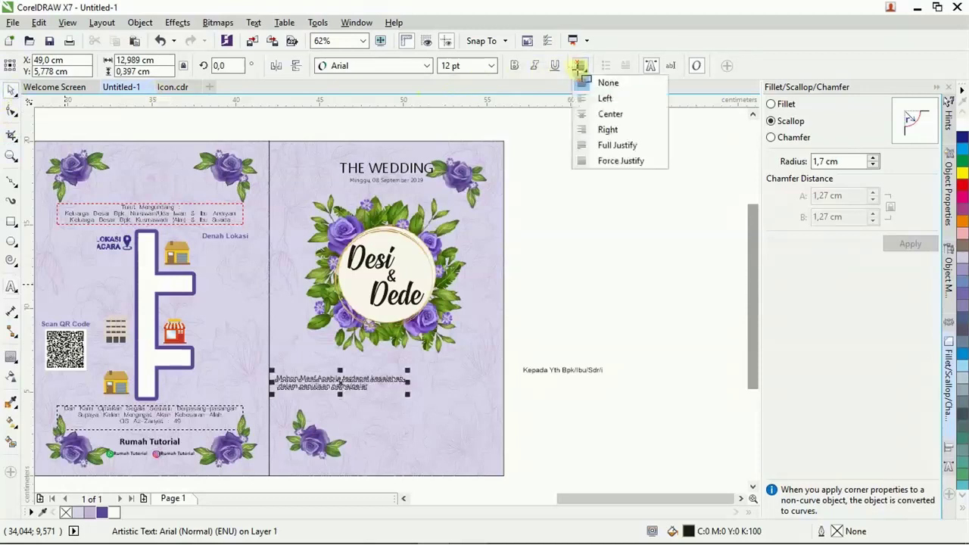
pyautogui.click(598, 112)
pyautogui.keyDown('shift'); pyautogui.click(443, 459); pyautogui.keyUp('shift')
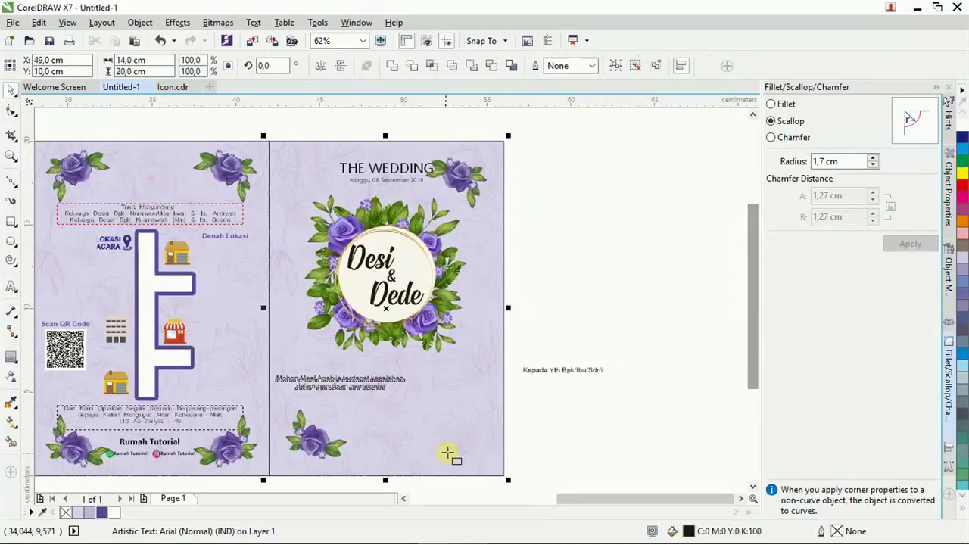
pyautogui.hotkey('ctrl', 'g')
pyautogui.click(537, 442)
pyautogui.click(409, 379)
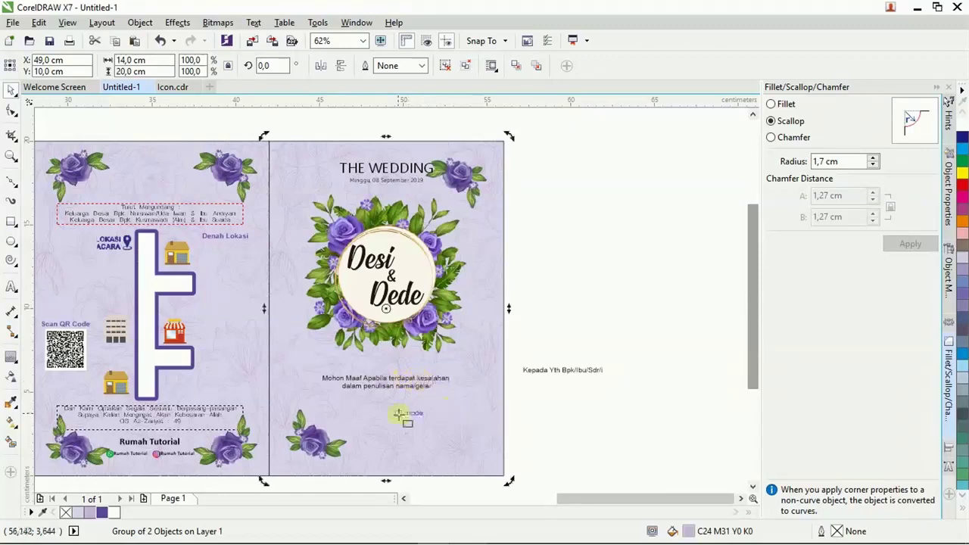
# Move the apology text lower on the front cover.
pyautogui.scroll(2, 401, 414)
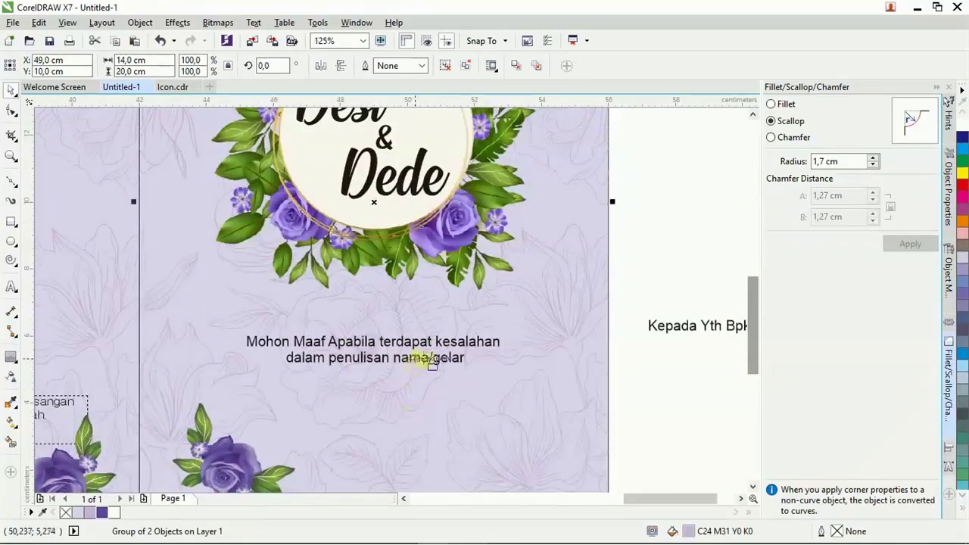
pyautogui.scroll(6, 430, 364)
pyautogui.keyDown('ctrl'); pyautogui.click(440, 324); pyautogui.keyUp('ctrl')
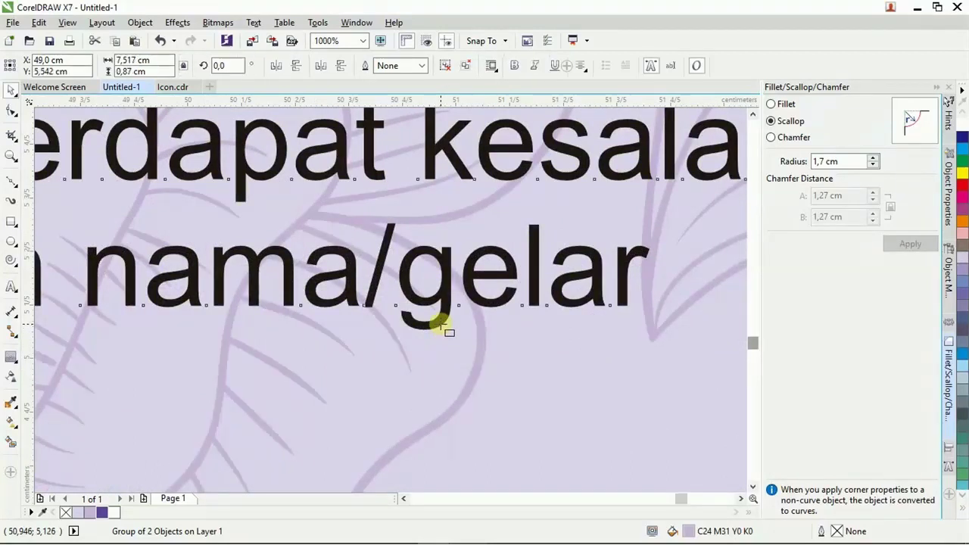
pyautogui.scroll(-5, 451, 317)
pyautogui.scroll(-1, 461, 308)
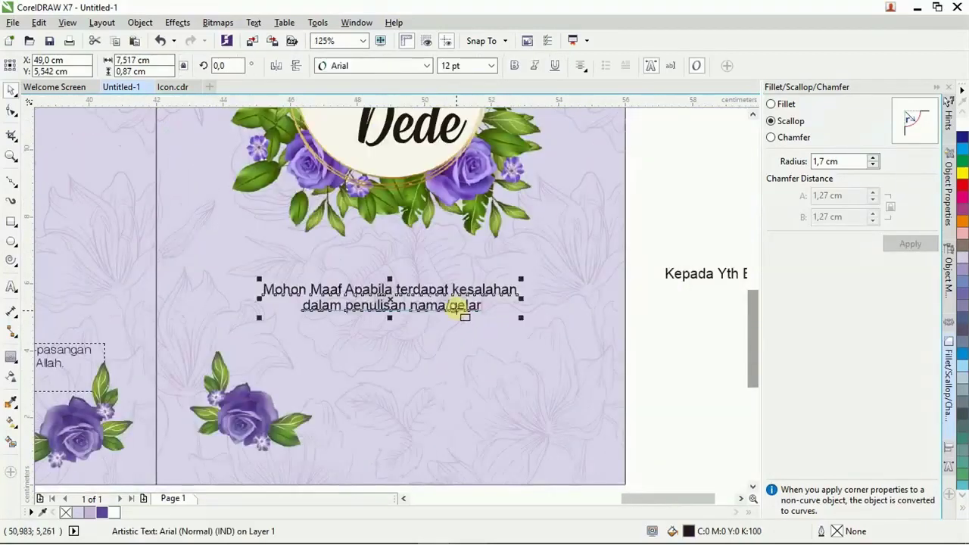
pyautogui.moveTo(460, 308); pyautogui.dragTo(454, 416)
# Place the recipient line on the front cover, centred below the floral circle.
pyautogui.moveTo(712, 274); pyautogui.dragTo(365, 266)
pyautogui.moveTo(407, 218); pyautogui.dragTo(397, 220)
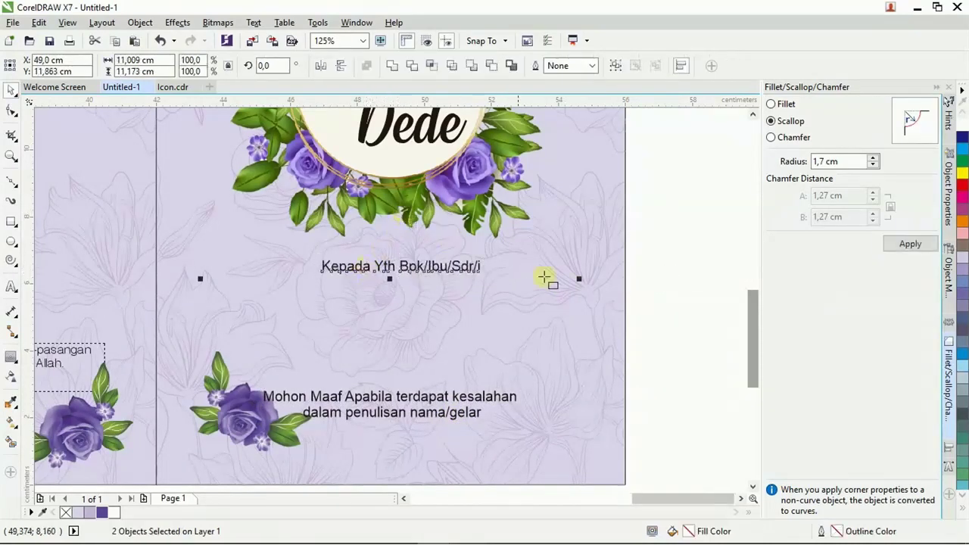
pyautogui.click(473, 295)
pyautogui.press('Escape')
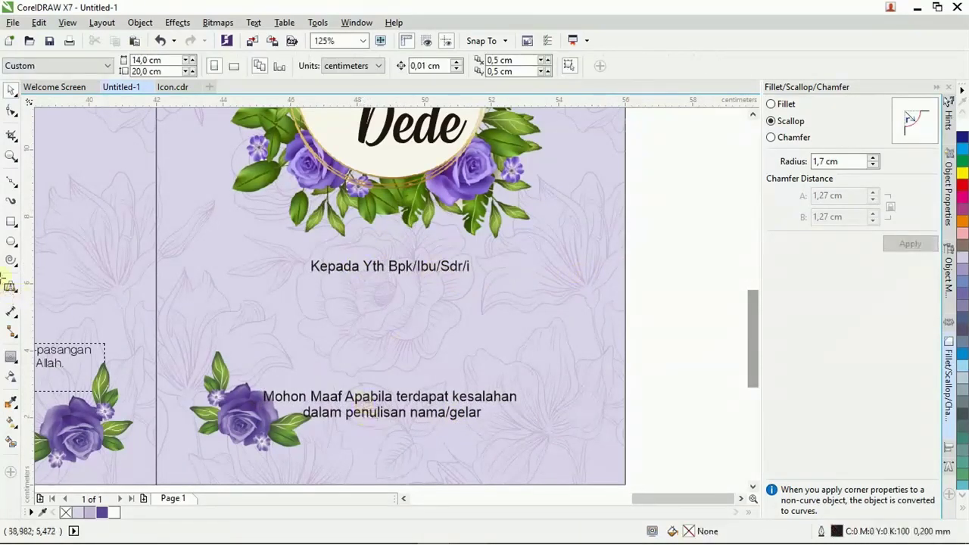
# Draw a rounded-corner rectangle between the recipient line and the apology text.
pyautogui.click(11, 222)
pyautogui.moveTo(258, 276)
pyautogui.mouseDown()
pyautogui.moveTo(311, 353)
pyautogui.moveTo(520, 383)
pyautogui.mouseUp()
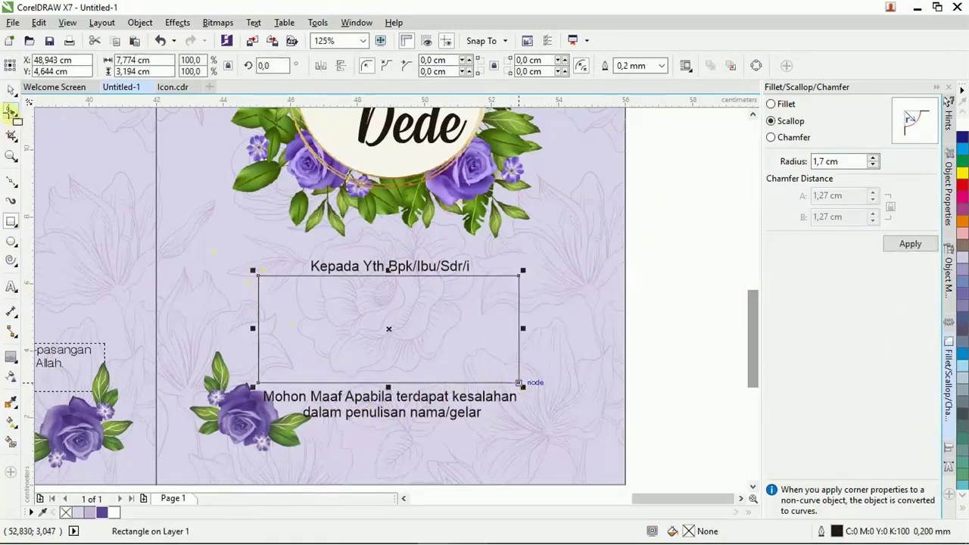
pyautogui.scroll(2, 258, 274)
pyautogui.moveTo(264, 265); pyautogui.dragTo(286, 263)
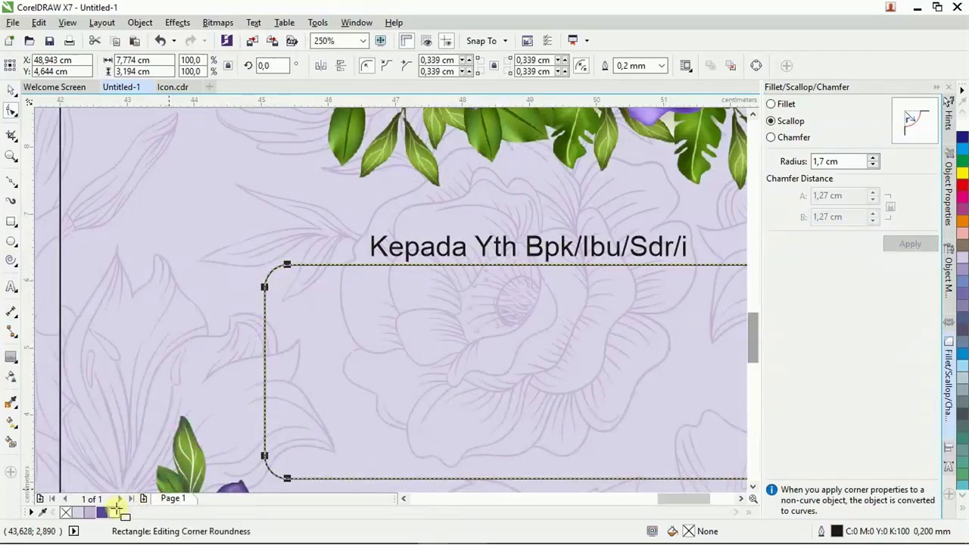
# Fill the box white, remove its outline, and make it 48 semi-transparent.
pyautogui.click(114, 512)
pyautogui.rightClick(66, 512)
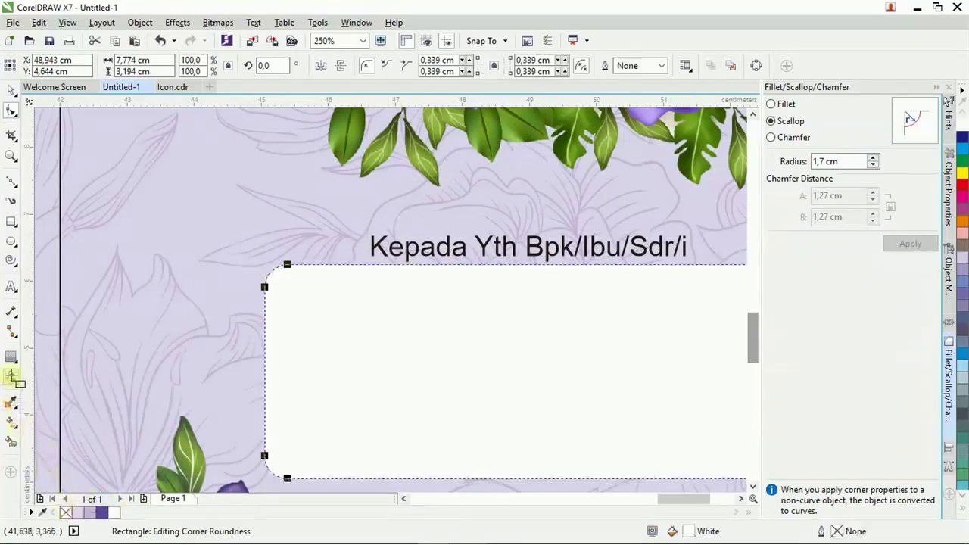
pyautogui.scroll(-2, 451, 367)
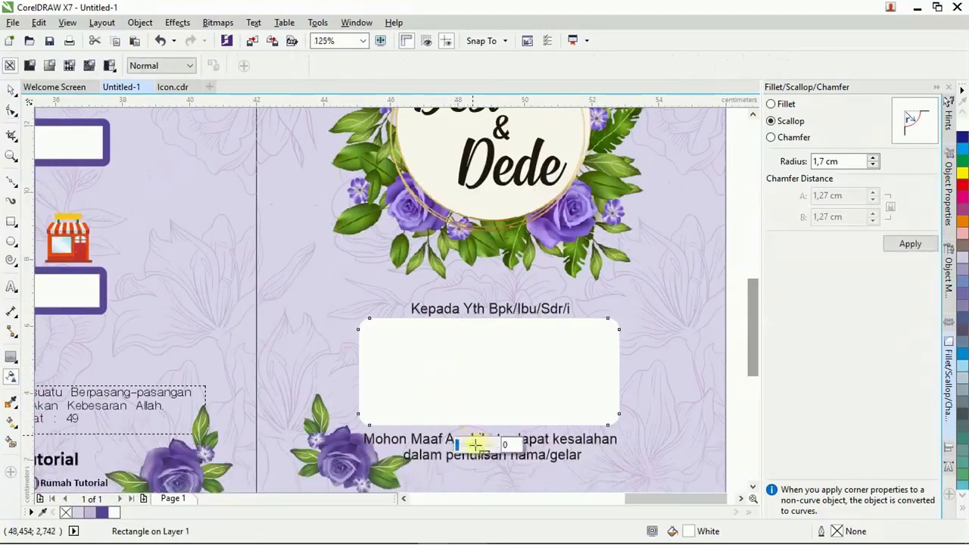
pyautogui.moveTo(474, 445); pyautogui.dragTo(492, 445)
pyautogui.click(12, 90)
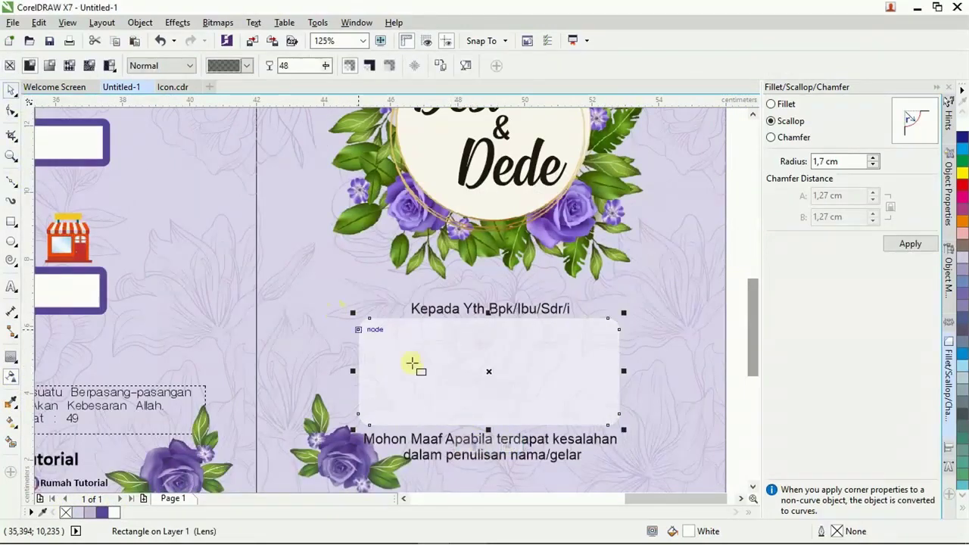
# Zoom out to show the whole page with all four invitation panels.
pyautogui.press('F3')
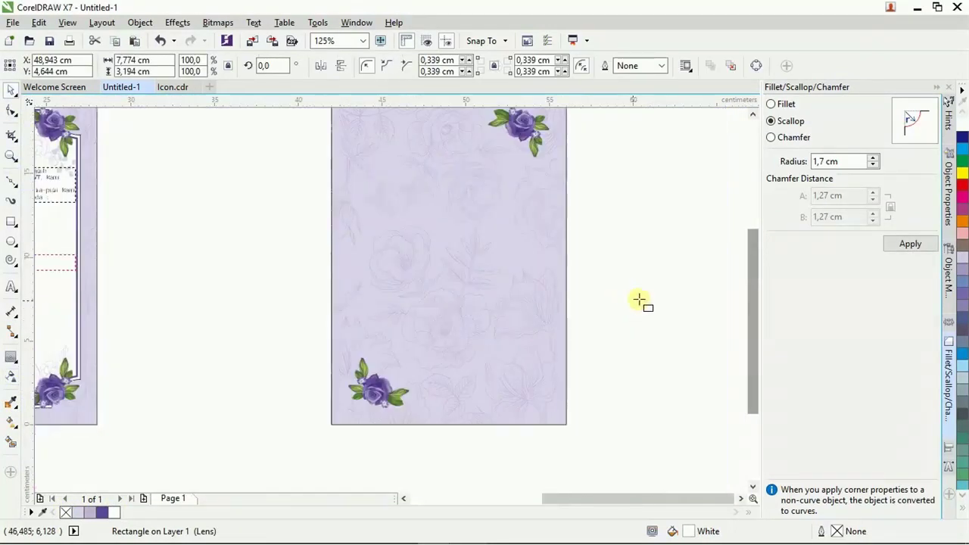
pyautogui.click(640, 301)
pyautogui.moveTo(640, 274); pyautogui.dragTo(374, 413)
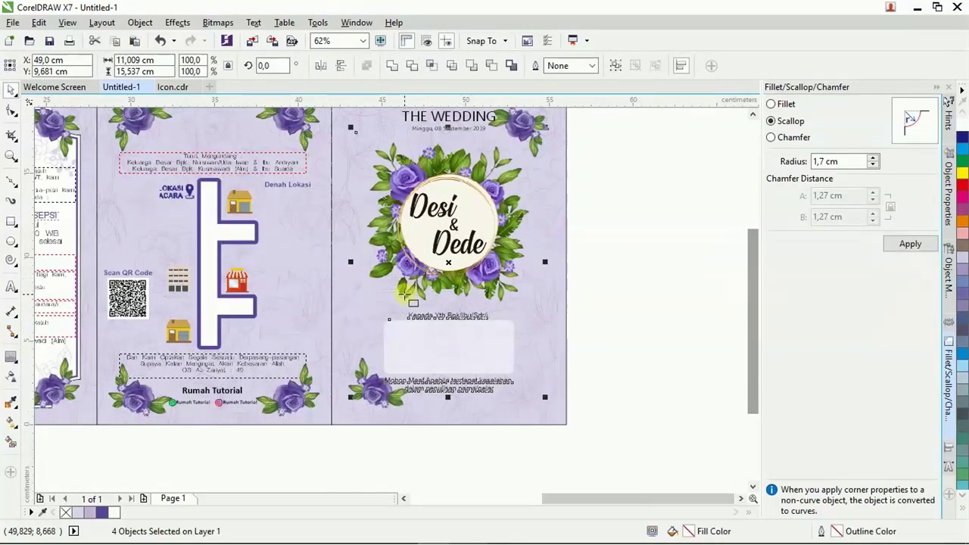
pyautogui.click(580, 364)
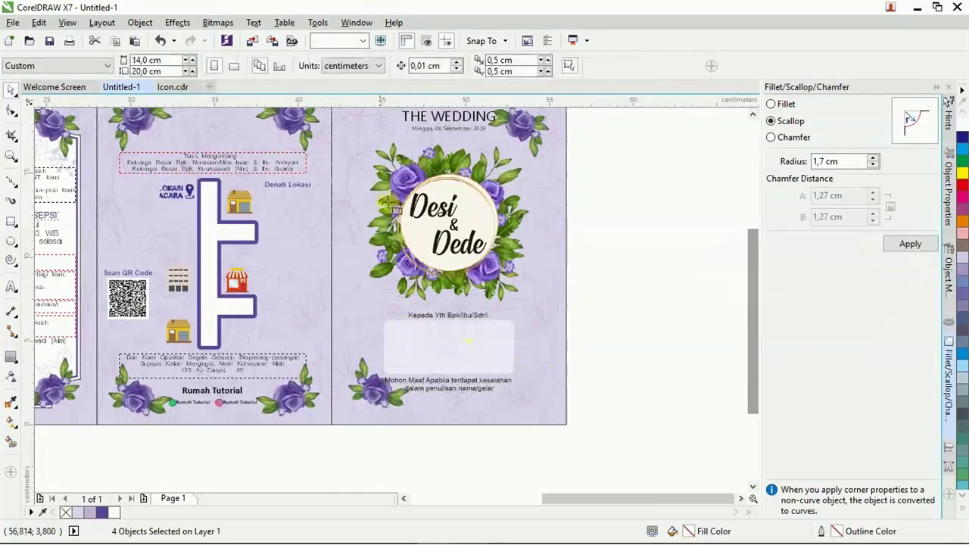
pyautogui.click(365, 40)
pyautogui.click(356, 65)
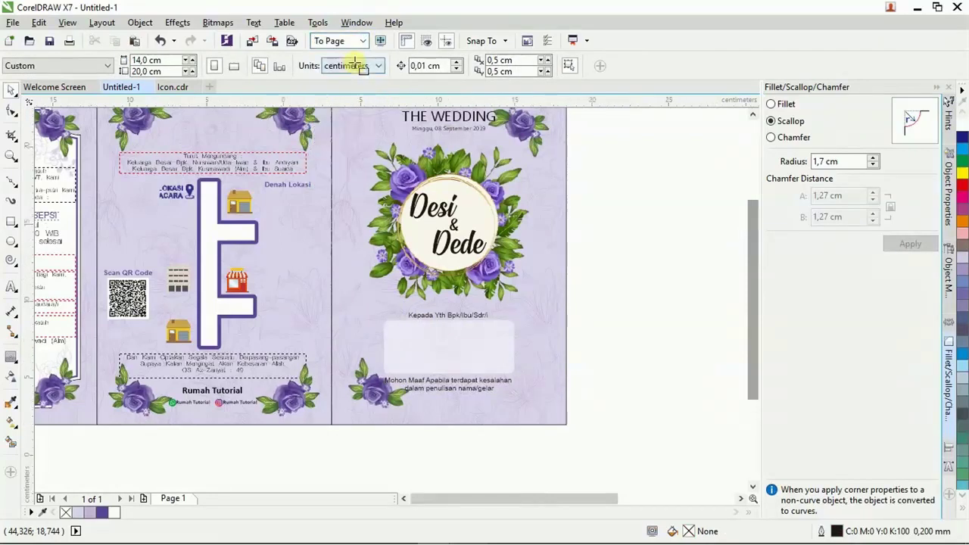
pyautogui.moveTo(475, 499); pyautogui.dragTo(526, 495)
pyautogui.scroll(-2, 471, 314)
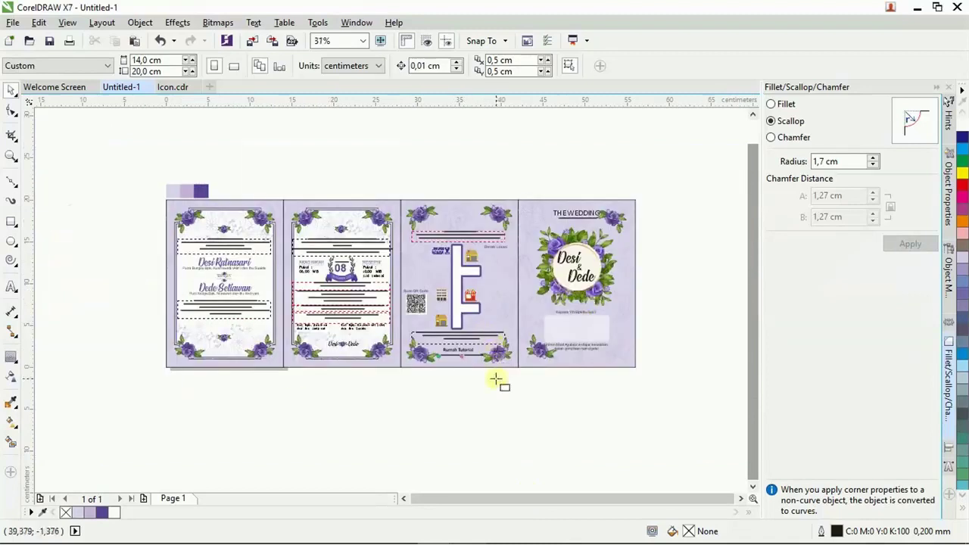
pyautogui.press('z')
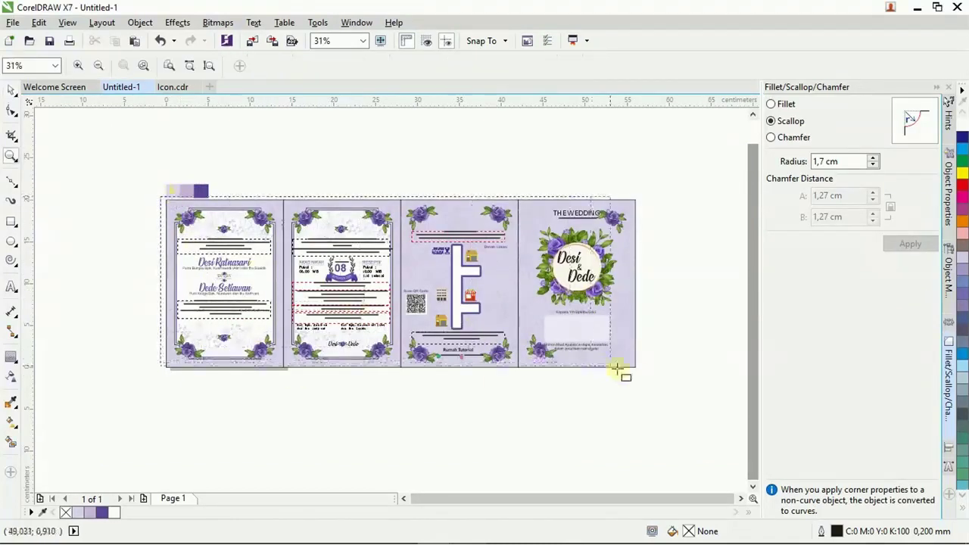